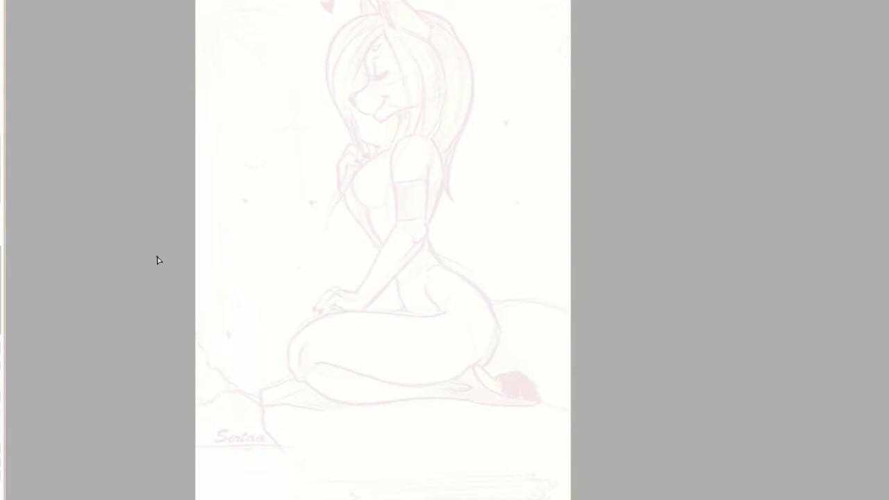
Step: Zoom in on the sketched face and ink a red line from the brow down the nose bridge
{"action": "scroll", "coordinate": [360, 72], "scroll_direction": "up", "scroll_amount": 2}
{"action": "scroll", "coordinate": [398, 115], "scroll_direction": "up", "scroll_amount": 3}
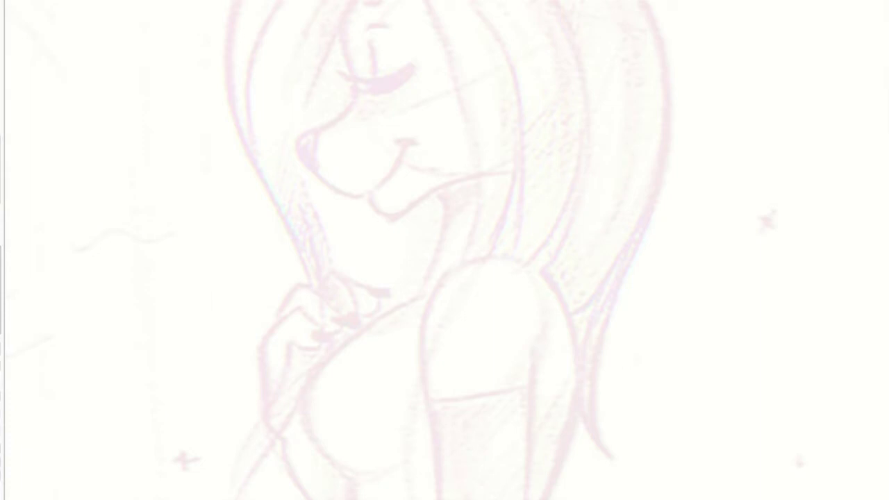
{"action": "key", "text": "h"}
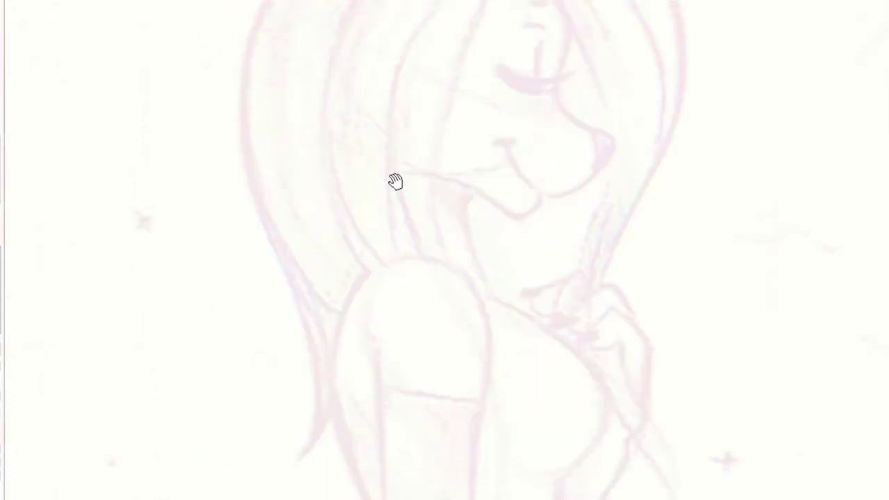
{"action": "left_click_drag", "start_coordinate": [395, 180], "coordinate": [264, 272]}
{"action": "scroll", "coordinate": [317, 165], "scroll_direction": "up", "scroll_amount": 2}
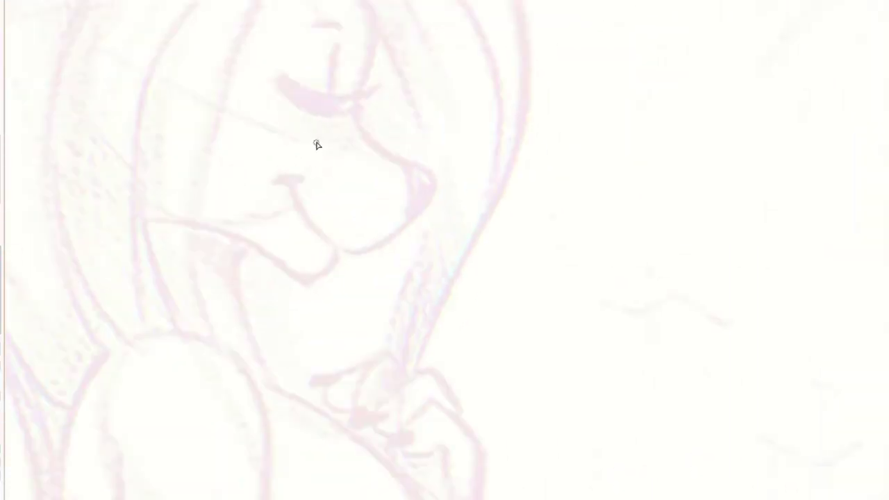
{"action": "left_click_drag", "start_coordinate": [376, 28], "coordinate": [358, 92]}
{"action": "left_click_drag", "start_coordinate": [371, 67], "coordinate": [361, 129]}
{"action": "key", "text": "h"}
{"action": "mouse_move", "coordinate": [512, 182]}
{"action": "left_mouse_down"}
{"action": "mouse_move", "coordinate": [402, 88]}
{"action": "mouse_move", "coordinate": [369, 124]}
{"action": "left_mouse_up"}
Step: Redraw the lower brow stroke thicker and ink the muzzle's nose-tip outline
{"action": "key", "text": "ctrl+z"}
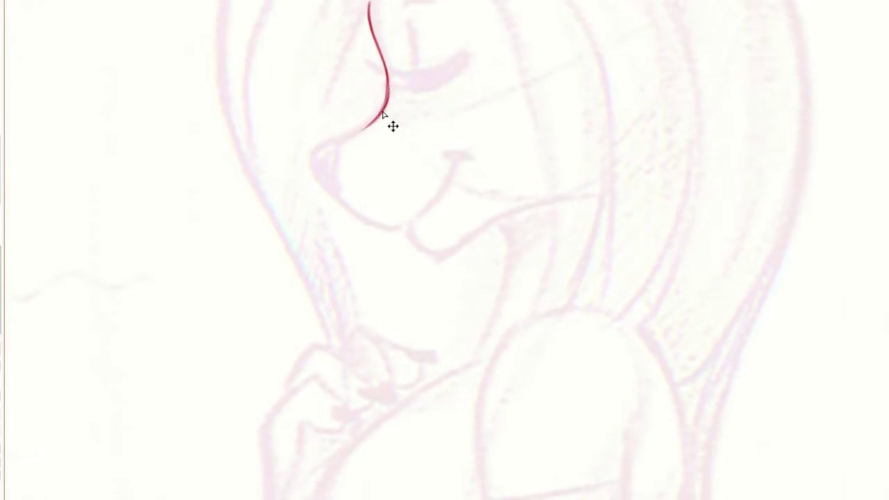
{"action": "mouse_move", "coordinate": [386, 105]}
{"action": "left_mouse_down"}
{"action": "mouse_move", "coordinate": [356, 136]}
{"action": "mouse_move", "coordinate": [331, 147]}
{"action": "mouse_move", "coordinate": [337, 180]}
{"action": "left_mouse_up"}
{"action": "key", "text": "h"}
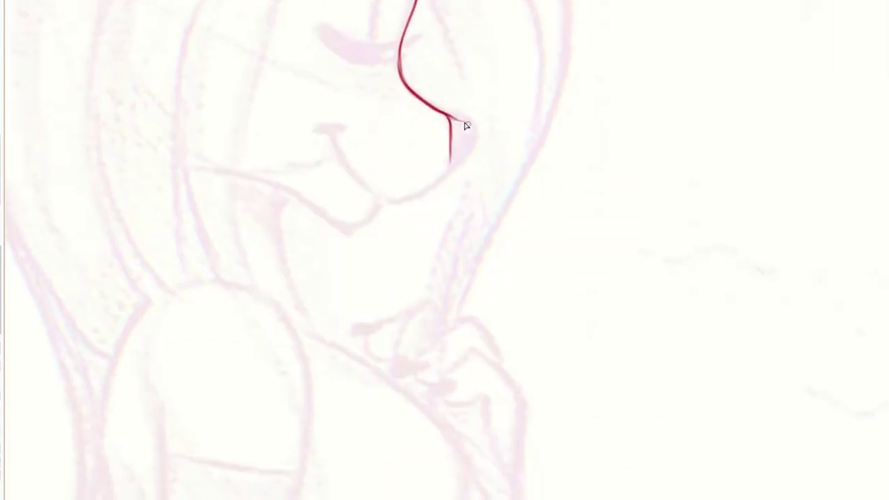
{"action": "mouse_move", "coordinate": [452, 122]}
{"action": "left_mouse_down"}
{"action": "mouse_move", "coordinate": [470, 131]}
{"action": "mouse_move", "coordinate": [463, 154]}
{"action": "left_mouse_up"}
Step: Ink the short red mouth line under the muzzle
{"action": "left_click_drag", "start_coordinate": [580, 67], "coordinate": [543, 114]}
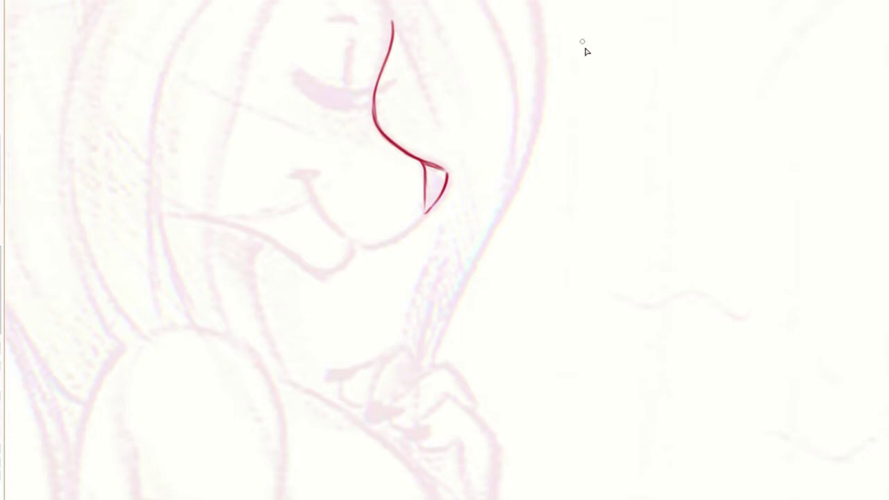
{"action": "left_click_drag", "start_coordinate": [581, 36], "coordinate": [543, 63]}
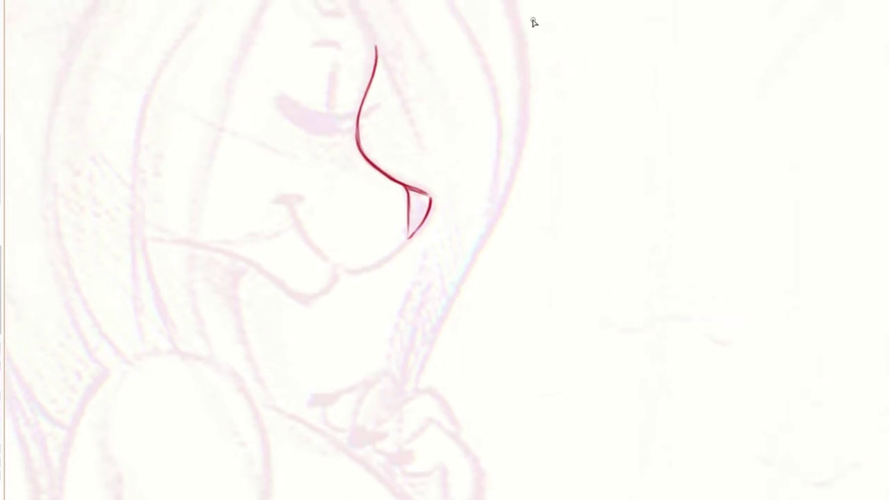
{"action": "key", "text": "m"}
{"action": "left_click_drag", "start_coordinate": [535, 10], "coordinate": [301, 119]}
{"action": "left_click_drag", "start_coordinate": [430, 130], "coordinate": [408, 130]}
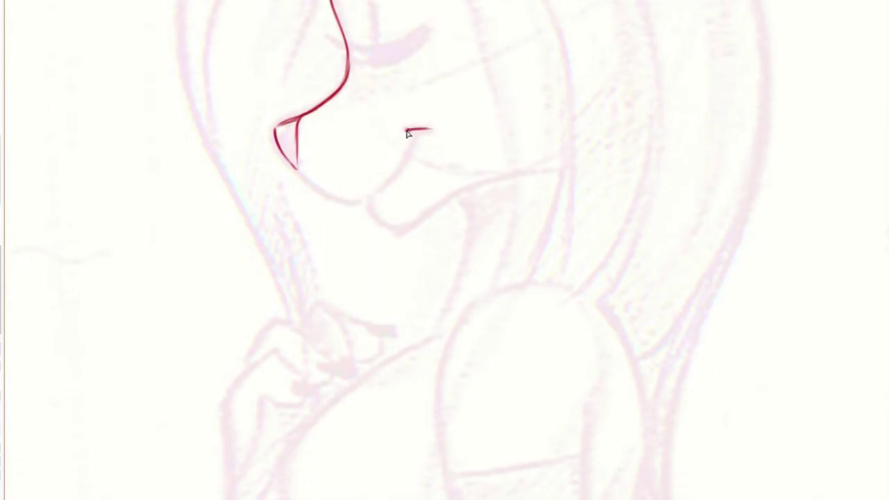
Step: Handwrite 'Sketch' in the top-left corner and start an arrow beneath it
{"action": "left_click_drag", "start_coordinate": [78, 14], "coordinate": [17, 92]}
{"action": "mouse_move", "coordinate": [103, 52]}
{"action": "left_mouse_down"}
{"action": "mouse_move", "coordinate": [99, 89]}
{"action": "mouse_move", "coordinate": [143, 75]}
{"action": "mouse_move", "coordinate": [155, 83]}
{"action": "left_mouse_up"}
{"action": "left_click_drag", "start_coordinate": [164, 29], "coordinate": [161, 88]}
{"action": "left_click_drag", "start_coordinate": [153, 69], "coordinate": [203, 83]}
{"action": "mouse_move", "coordinate": [205, 29]}
{"action": "left_mouse_down"}
{"action": "mouse_move", "coordinate": [205, 87]}
{"action": "mouse_move", "coordinate": [234, 87]}
{"action": "left_mouse_up"}
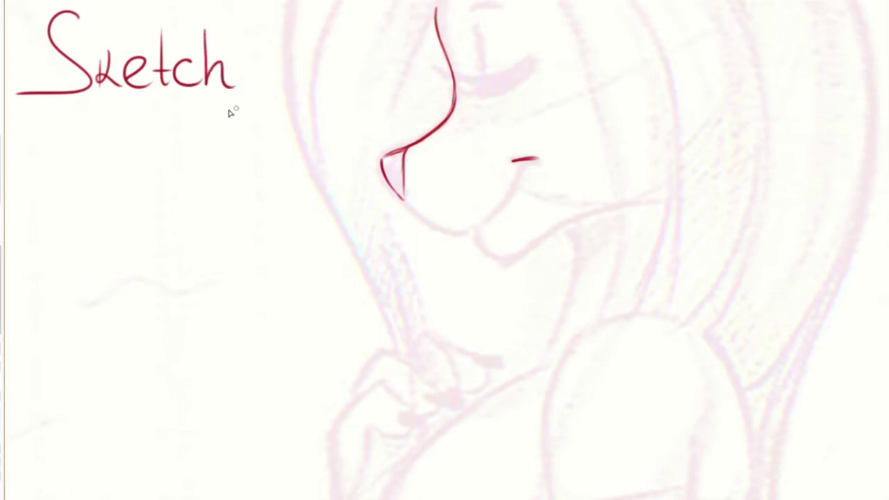
{"action": "left_click_drag", "start_coordinate": [102, 55], "coordinate": [97, 85]}
{"action": "left_click_drag", "start_coordinate": [182, 112], "coordinate": [263, 155]}
Step: Ink the jaw line from the chin up toward the neck and the curved smile
{"action": "left_click_drag", "start_coordinate": [405, 270], "coordinate": [313, 254]}
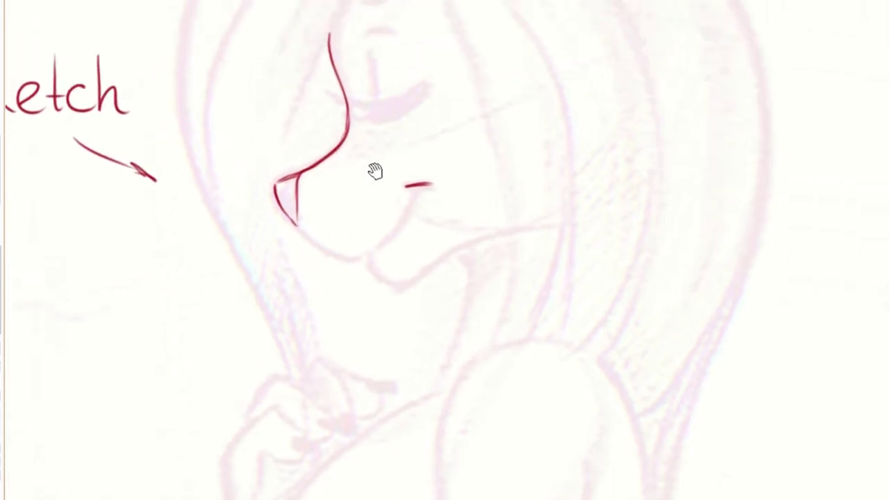
{"action": "key", "text": "h"}
{"action": "mouse_move", "coordinate": [498, 159]}
{"action": "left_mouse_down"}
{"action": "mouse_move", "coordinate": [489, 154]}
{"action": "mouse_move", "coordinate": [438, 183]}
{"action": "left_mouse_up"}
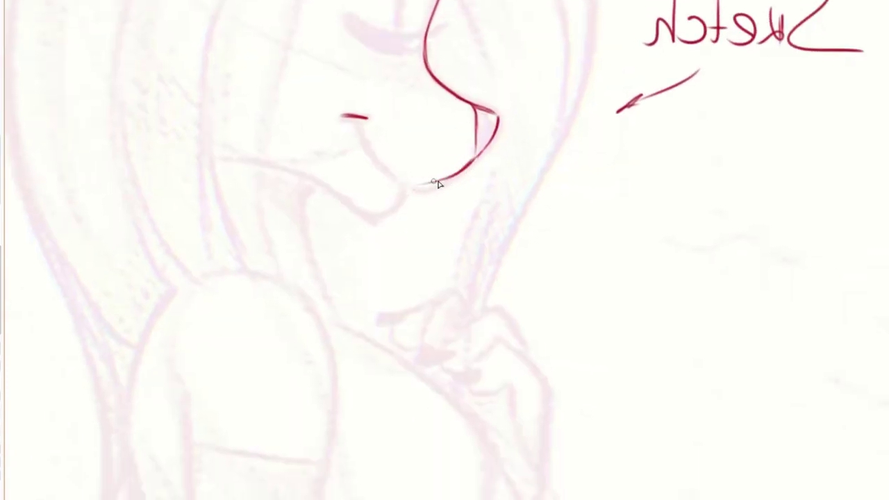
{"action": "key", "text": "h"}
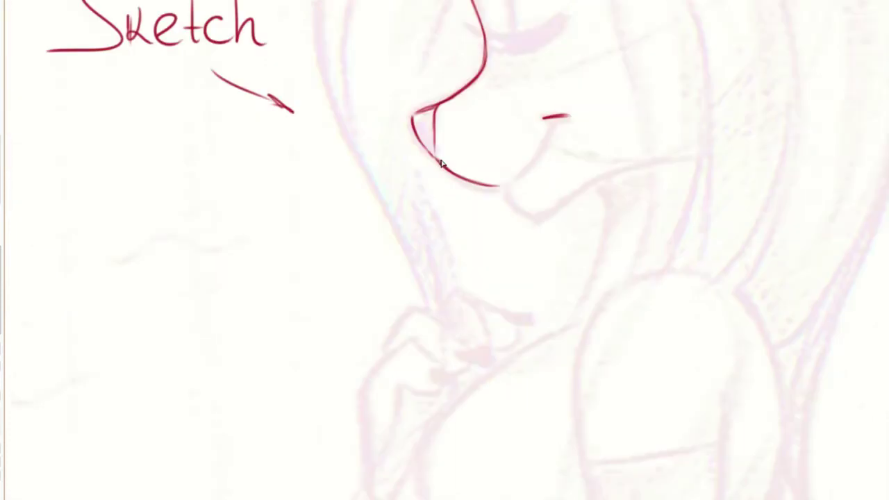
{"action": "left_click_drag", "start_coordinate": [497, 234], "coordinate": [328, 185]}
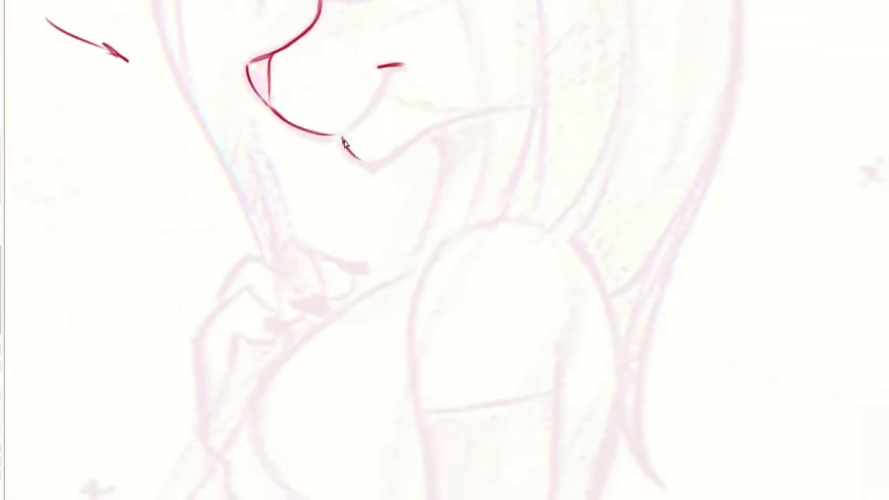
{"action": "mouse_move", "coordinate": [344, 143]}
{"action": "left_mouse_down"}
{"action": "mouse_move", "coordinate": [375, 162]}
{"action": "mouse_move", "coordinate": [347, 143]}
{"action": "mouse_move", "coordinate": [406, 140]}
{"action": "mouse_move", "coordinate": [521, 109]}
{"action": "mouse_move", "coordinate": [466, 195]}
{"action": "left_mouse_up"}
{"action": "key", "text": "ctrl+z"}
{"action": "key", "text": "ctrl+z"}
{"action": "key", "text": "ctrl+z"}
{"action": "key", "text": "ctrl+z"}
{"action": "mouse_move", "coordinate": [397, 192]}
{"action": "left_mouse_down"}
{"action": "mouse_move", "coordinate": [505, 145]}
{"action": "mouse_move", "coordinate": [542, 111]}
{"action": "left_mouse_up"}
{"action": "left_click_drag", "start_coordinate": [462, 172], "coordinate": [457, 197]}
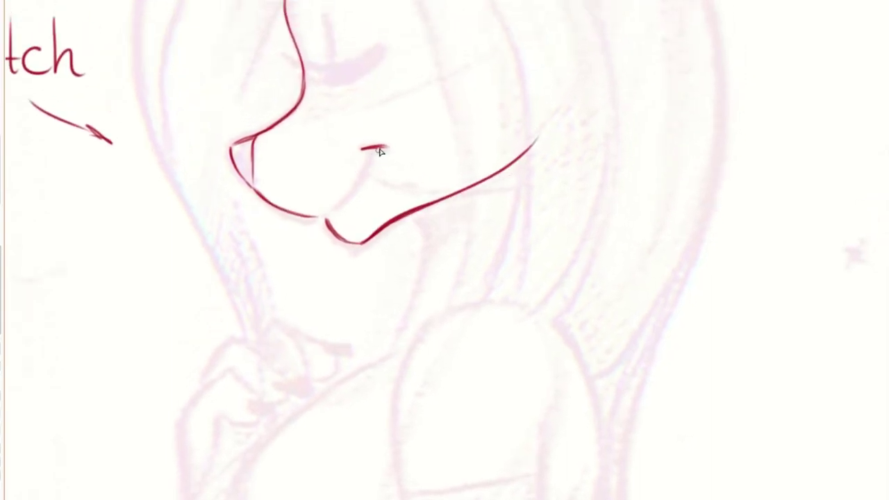
{"action": "left_click_drag", "start_coordinate": [376, 151], "coordinate": [346, 198]}
Step: Ink the closed eye's dark lashes and the thin eyelid stroke above it
{"action": "mouse_move", "coordinate": [341, 88]}
{"action": "left_mouse_down"}
{"action": "mouse_move", "coordinate": [321, 154]}
{"action": "mouse_move", "coordinate": [355, 128]}
{"action": "mouse_move", "coordinate": [300, 151]}
{"action": "left_mouse_up"}
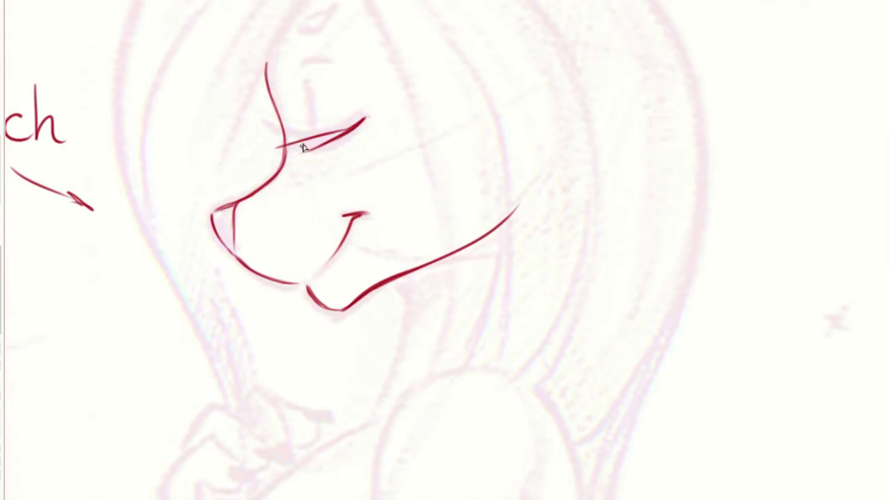
{"action": "left_click_drag", "start_coordinate": [305, 142], "coordinate": [300, 155]}
{"action": "left_click_drag", "start_coordinate": [319, 144], "coordinate": [330, 141]}
{"action": "key", "text": "m"}
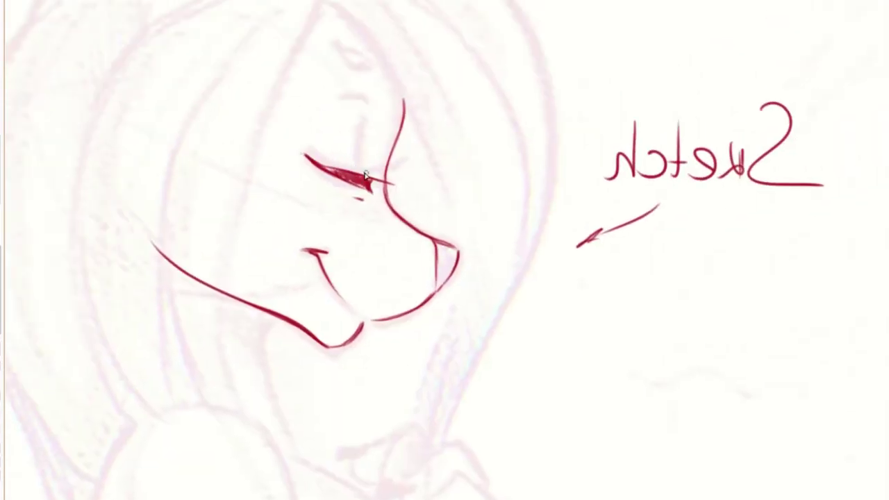
{"action": "left_click_drag", "start_coordinate": [363, 177], "coordinate": [367, 137]}
{"action": "scroll", "coordinate": [400, 155], "scroll_direction": "up", "scroll_amount": 1}
{"action": "key", "text": "m"}
{"action": "mouse_move", "coordinate": [494, 135]}
{"action": "left_mouse_down"}
{"action": "mouse_move", "coordinate": [358, 125]}
{"action": "mouse_move", "coordinate": [423, 127]}
{"action": "left_mouse_up"}
{"action": "key", "text": "m"}
{"action": "mouse_move", "coordinate": [560, 144]}
{"action": "left_mouse_down"}
{"action": "mouse_move", "coordinate": [456, 122]}
{"action": "mouse_move", "coordinate": [452, 106]}
{"action": "mouse_move", "coordinate": [466, 108]}
{"action": "left_mouse_up"}
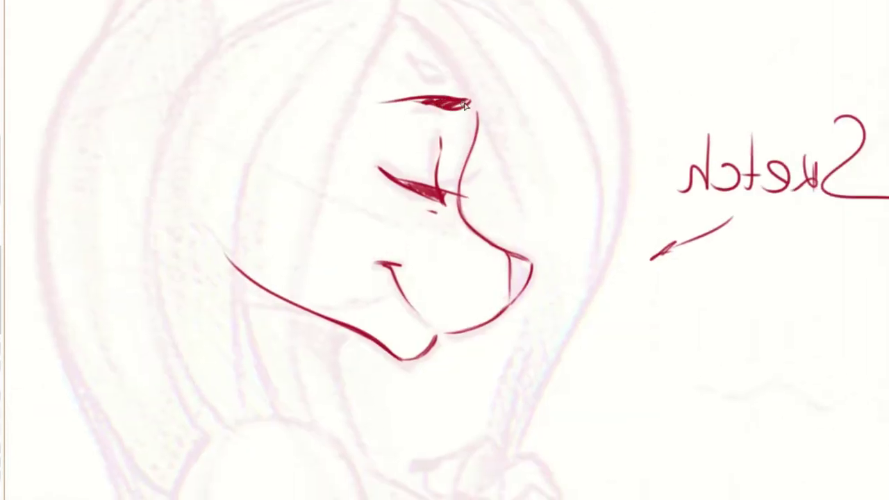
Step: Thicken the eyebrow stroke and add a nostril, undoing the oversized first attempt
{"action": "left_click_drag", "start_coordinate": [514, 342], "coordinate": [456, 257]}
{"action": "key", "text": "m"}
{"action": "left_click_drag", "start_coordinate": [512, 250], "coordinate": [393, 226]}
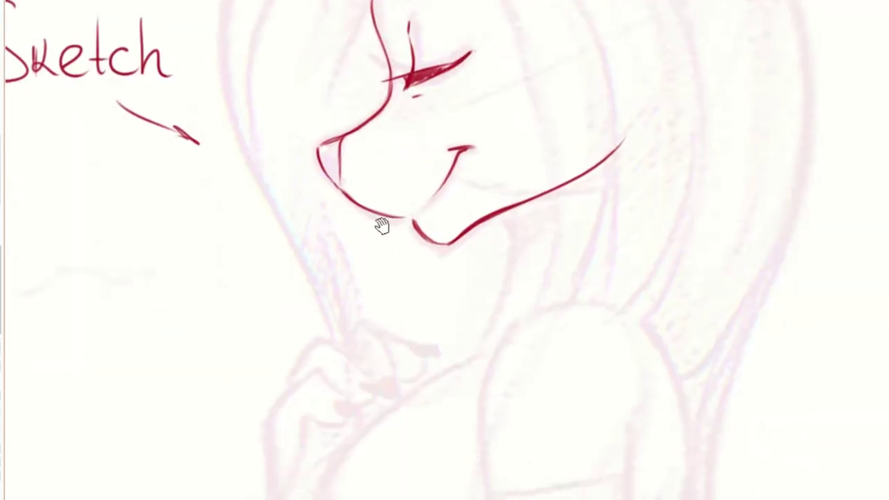
{"action": "left_click_drag", "start_coordinate": [391, 173], "coordinate": [387, 179]}
{"action": "key", "text": "ctrl+z"}
Step: Erase part of the chin stroke with a smaller eraser and redraw it joining the neck
{"action": "mouse_move", "coordinate": [457, 184]}
{"action": "left_mouse_down"}
{"action": "mouse_move", "coordinate": [477, 238]}
{"action": "mouse_move", "coordinate": [411, 310]}
{"action": "mouse_move", "coordinate": [357, 207]}
{"action": "left_mouse_up"}
{"action": "key", "text": "e"}
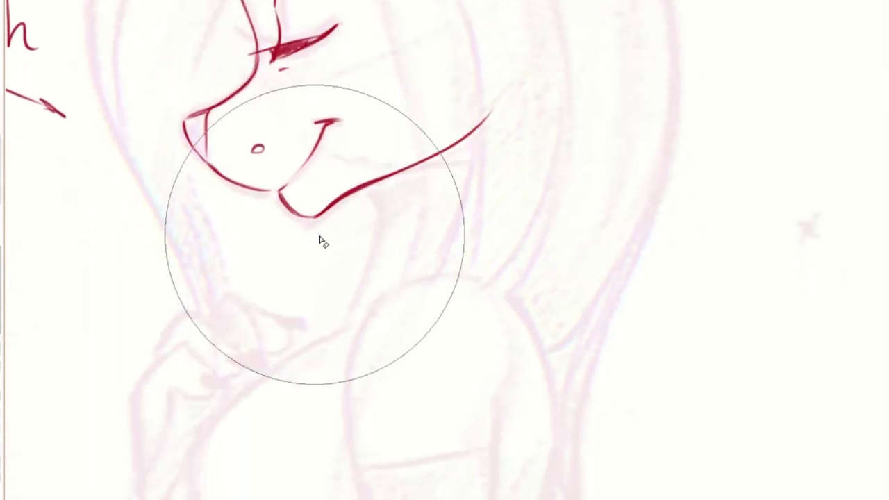
{"action": "key", "text": "bracketleft"}
{"action": "key", "text": "bracketleft"}
{"action": "key", "text": "bracketleft"}
{"action": "mouse_move", "coordinate": [303, 224]}
{"action": "left_mouse_down"}
{"action": "mouse_move", "coordinate": [338, 199]}
{"action": "mouse_move", "coordinate": [298, 217]}
{"action": "left_mouse_up"}
{"action": "key", "text": "h"}
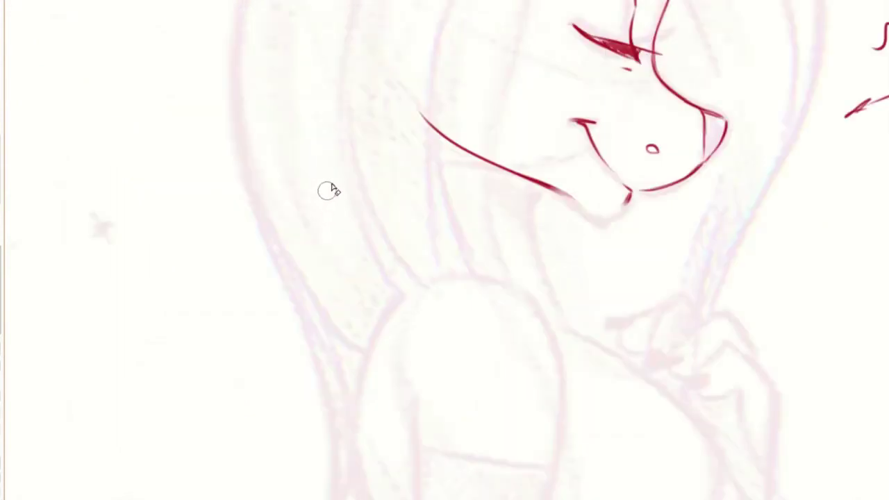
{"action": "left_click_drag", "start_coordinate": [502, 167], "coordinate": [474, 186]}
{"action": "key", "text": "h"}
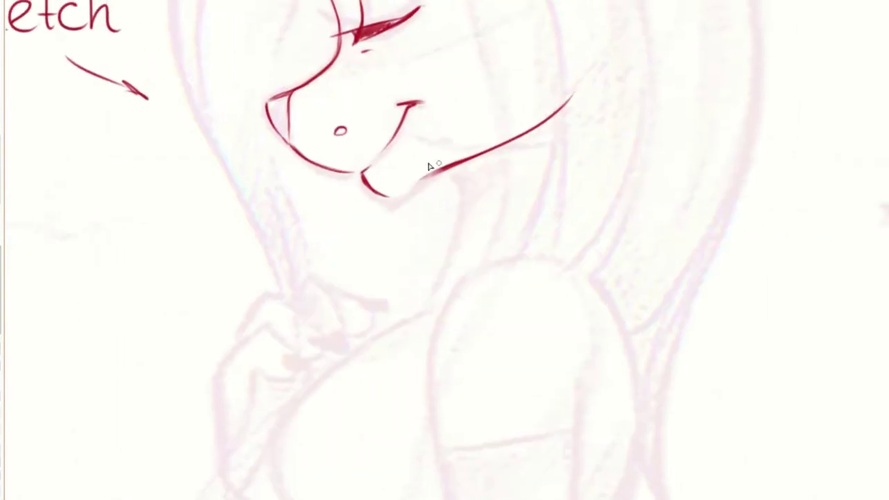
{"action": "left_click_drag", "start_coordinate": [395, 198], "coordinate": [428, 173]}
{"action": "mouse_move", "coordinate": [352, 125]}
{"action": "left_mouse_down"}
{"action": "mouse_move", "coordinate": [337, 262]}
{"action": "mouse_move", "coordinate": [347, 298]}
{"action": "left_mouse_up"}
Step: Ink the front ear's outline and inner line, with hatching at the ear base
{"action": "key", "text": "h"}
{"action": "left_click_drag", "start_coordinate": [552, 24], "coordinate": [417, 153]}
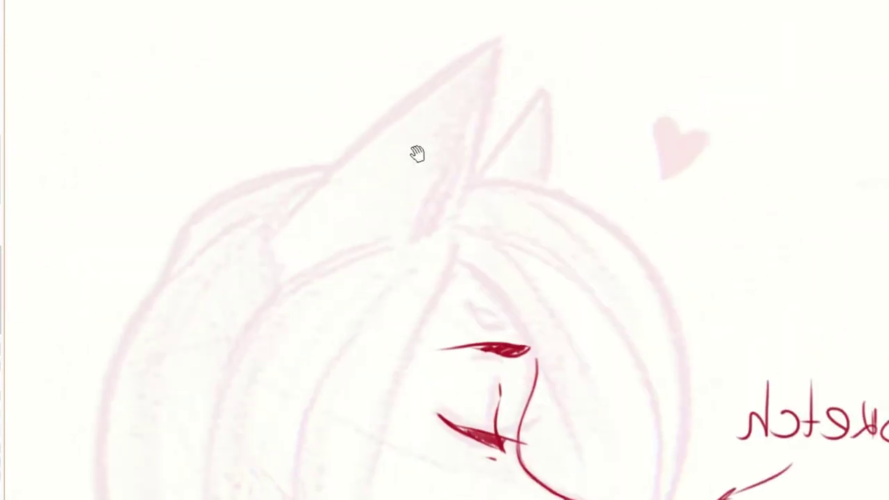
{"action": "mouse_move", "coordinate": [505, 30]}
{"action": "left_mouse_down"}
{"action": "mouse_move", "coordinate": [288, 207]}
{"action": "mouse_move", "coordinate": [273, 291]}
{"action": "left_mouse_up"}
{"action": "left_click_drag", "start_coordinate": [506, 30], "coordinate": [498, 86]}
{"action": "left_click_drag", "start_coordinate": [505, 30], "coordinate": [437, 201]}
{"action": "key", "text": "ctrl+z"}
{"action": "mouse_move", "coordinate": [505, 32]}
{"action": "left_mouse_down"}
{"action": "mouse_move", "coordinate": [477, 155]}
{"action": "mouse_move", "coordinate": [415, 232]}
{"action": "left_mouse_up"}
{"action": "key", "text": "ctrl+z"}
{"action": "key", "text": "ctrl+z"}
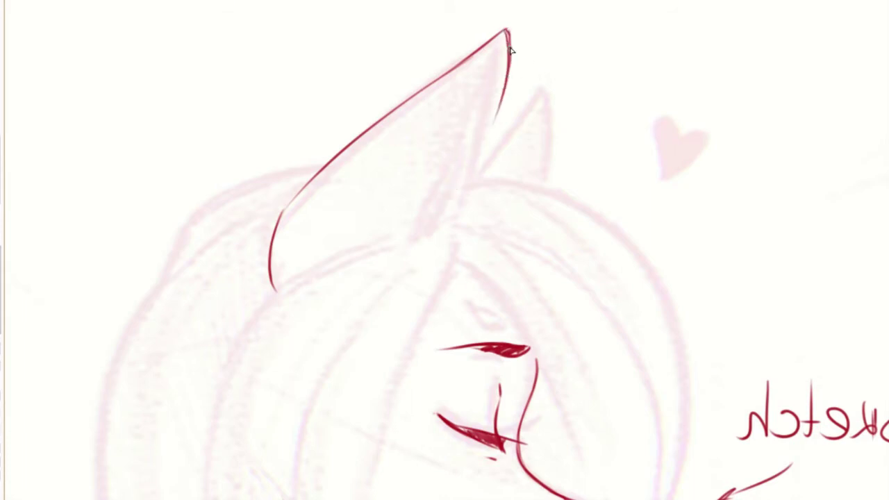
{"action": "left_click_drag", "start_coordinate": [507, 32], "coordinate": [424, 240]}
{"action": "mouse_move", "coordinate": [505, 36]}
{"action": "left_mouse_down"}
{"action": "mouse_move", "coordinate": [414, 225]}
{"action": "mouse_move", "coordinate": [383, 262]}
{"action": "left_mouse_up"}
{"action": "left_click_drag", "start_coordinate": [460, 219], "coordinate": [412, 248]}
Step: Ink the edge and outer line of the second ear
{"action": "left_click_drag", "start_coordinate": [525, 241], "coordinate": [434, 255]}
{"action": "left_click_drag", "start_coordinate": [450, 91], "coordinate": [386, 187]}
{"action": "left_click_drag", "start_coordinate": [450, 91], "coordinate": [464, 179]}
{"action": "scroll", "coordinate": [492, 327], "scroll_direction": "down", "scroll_amount": 3}
{"action": "scroll", "coordinate": [482, 243], "scroll_direction": "down", "scroll_amount": 2}
Step: Draw a long curved hair line falling from the top of the head
{"action": "left_click_drag", "start_coordinate": [370, 19], "coordinate": [325, 146]}
{"action": "left_click_drag", "start_coordinate": [333, 115], "coordinate": [296, 208]}
{"action": "key", "text": "ctrl+z"}
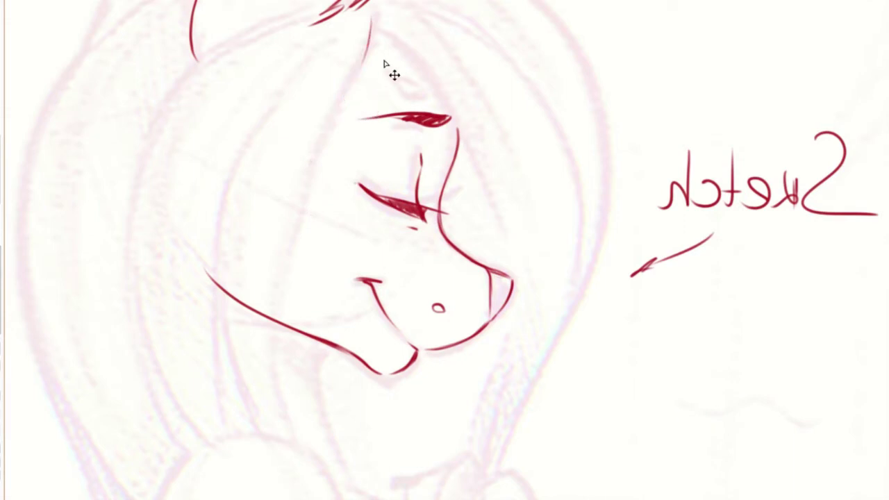
{"action": "left_click_drag", "start_coordinate": [357, 14], "coordinate": [247, 425]}
{"action": "scroll", "coordinate": [347, 277], "scroll_direction": "up", "scroll_amount": 2}
{"action": "scroll", "coordinate": [326, 180], "scroll_direction": "left", "scroll_amount": 3}
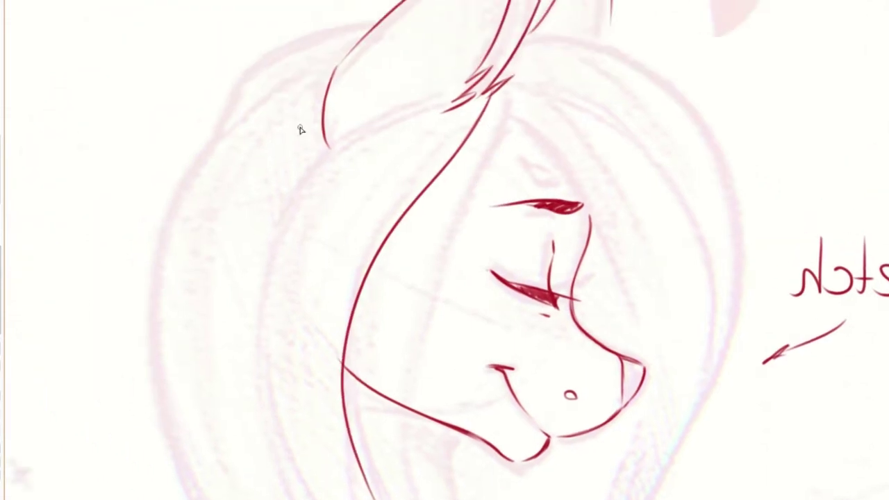
Step: Ink the left outline of the hair and a curved strand down the side
{"action": "scroll", "coordinate": [243, 139], "scroll_direction": "down", "scroll_amount": 2}
{"action": "left_click_drag", "start_coordinate": [260, 3], "coordinate": [257, 458]}
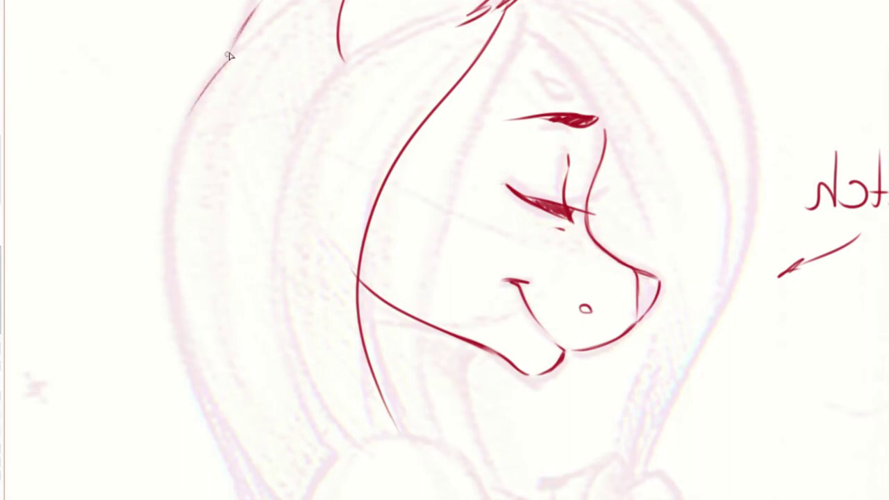
{"action": "scroll", "coordinate": [302, 195], "scroll_direction": "up", "scroll_amount": 2}
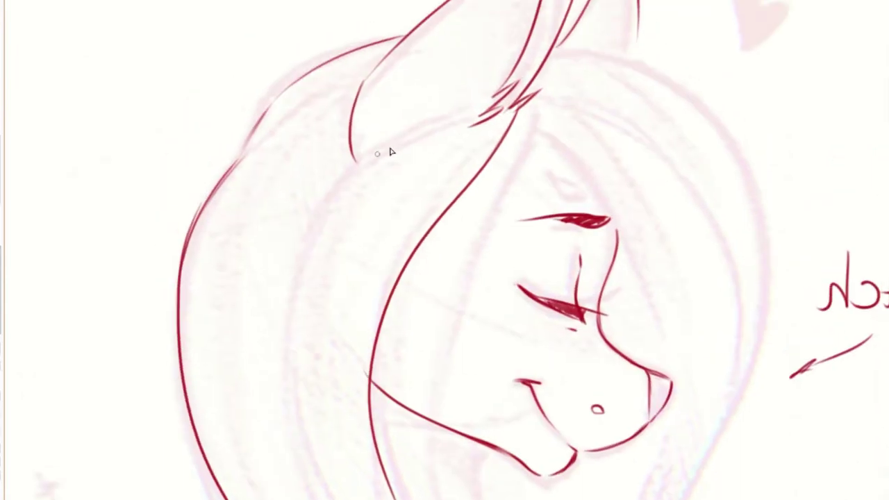
{"action": "left_click_drag", "start_coordinate": [395, 137], "coordinate": [278, 401]}
Step: Add a second long hair strand and the hair arc over the head
{"action": "key", "text": "h"}
{"action": "mouse_move", "coordinate": [359, 301]}
{"action": "left_mouse_down"}
{"action": "mouse_move", "coordinate": [288, 244]}
{"action": "mouse_move", "coordinate": [421, 181]}
{"action": "left_mouse_up"}
{"action": "key", "text": "h"}
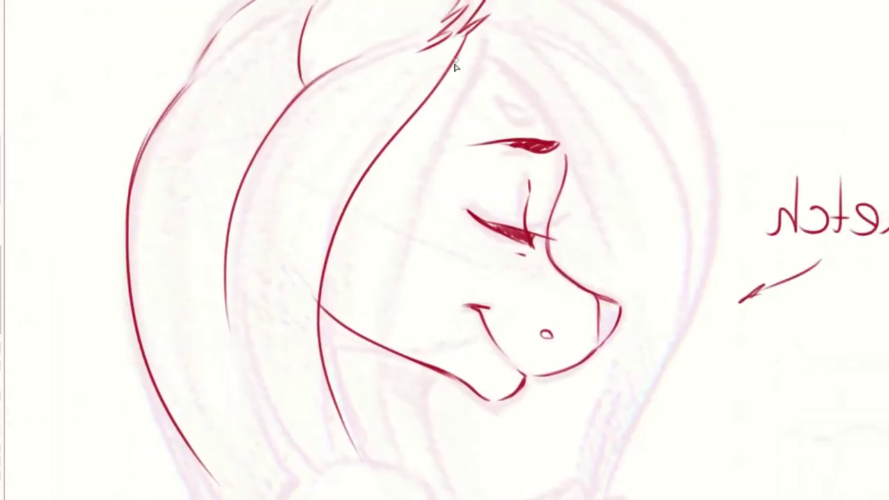
{"action": "left_click_drag", "start_coordinate": [462, 38], "coordinate": [320, 299]}
{"action": "left_click_drag", "start_coordinate": [405, 315], "coordinate": [303, 325]}
{"action": "key", "text": "h"}
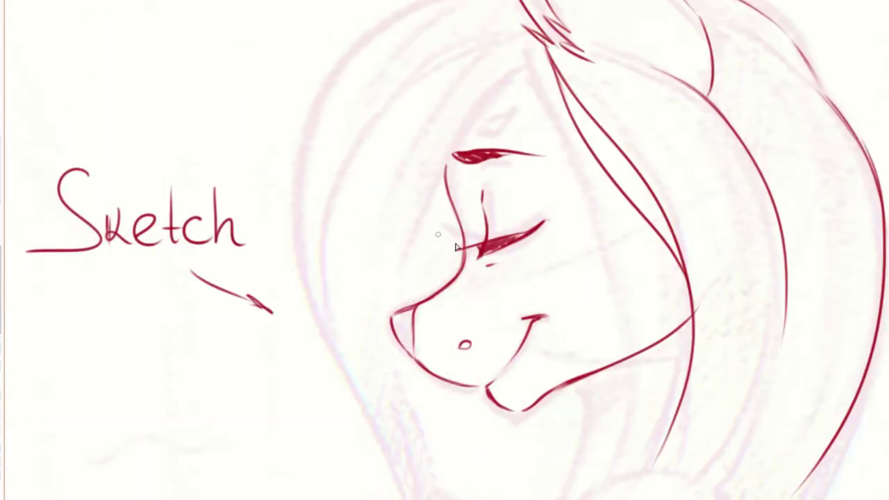
{"action": "left_click_drag", "start_coordinate": [445, 29], "coordinate": [223, 240]}
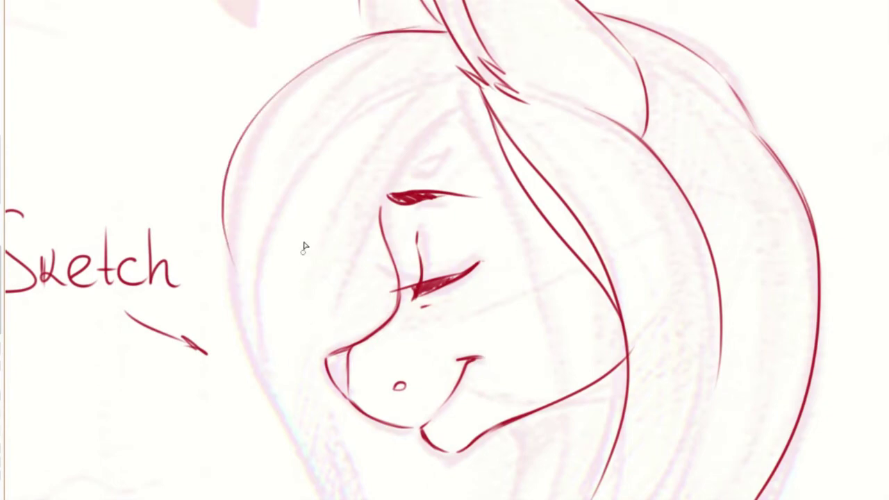
Step: Extend the face line upward and strengthen the forehead line
{"action": "mouse_move", "coordinate": [290, 258]}
{"action": "left_mouse_down"}
{"action": "mouse_move", "coordinate": [288, 287]}
{"action": "mouse_move", "coordinate": [270, 201]}
{"action": "left_mouse_up"}
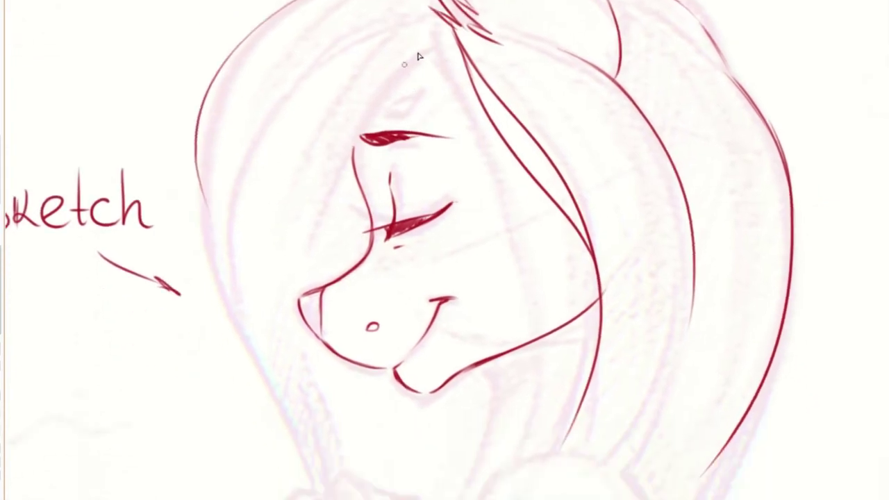
{"action": "left_click_drag", "start_coordinate": [439, 28], "coordinate": [354, 121]}
{"action": "key", "text": "ctrl+z"}
{"action": "key", "text": "m"}
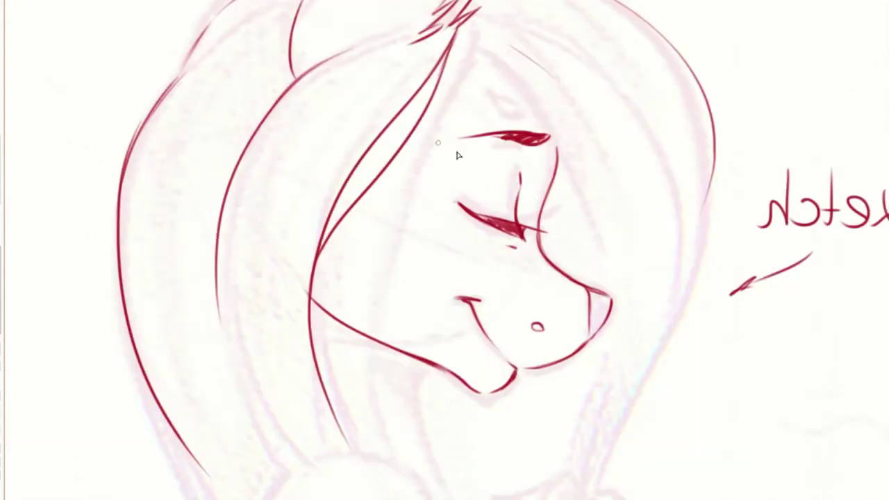
{"action": "left_click_drag", "start_coordinate": [569, 118], "coordinate": [558, 170]}
{"action": "key", "text": "m"}
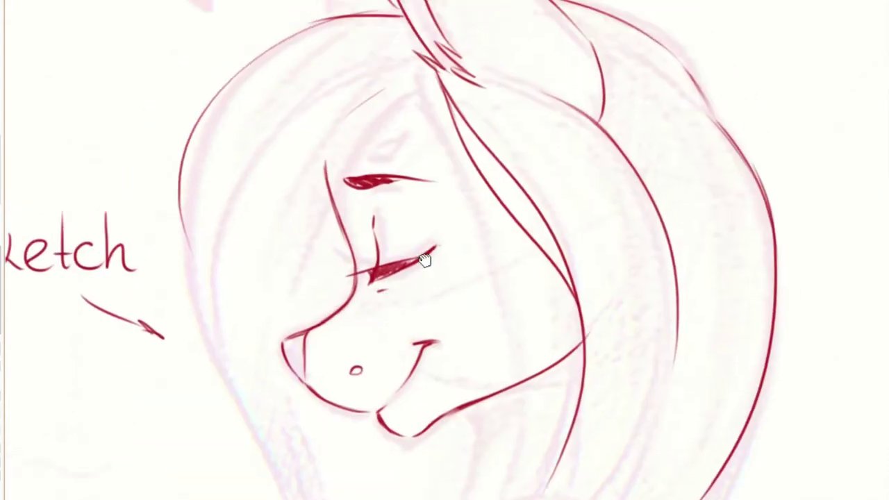
{"action": "left_click_drag", "start_coordinate": [325, 159], "coordinate": [384, 95]}
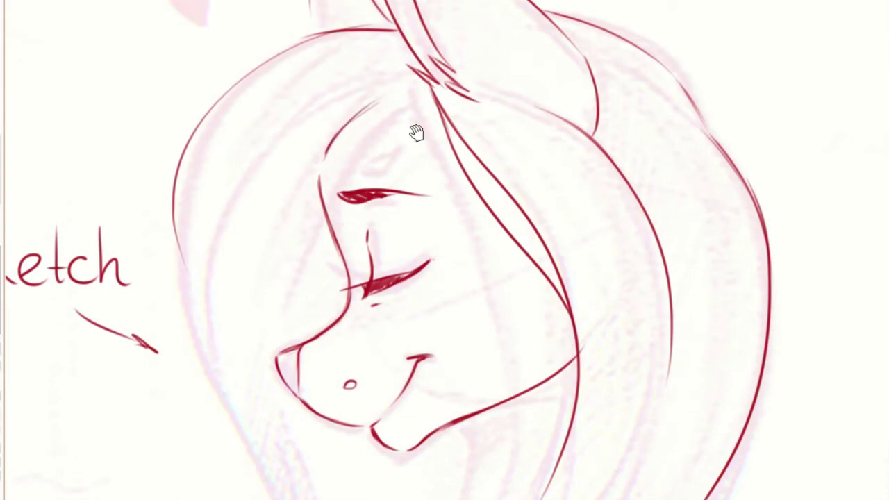
Step: Draw a long hair strand past the muzzle and redraw the curved left hair outline
{"action": "left_click_drag", "start_coordinate": [420, 123], "coordinate": [425, 85]}
{"action": "left_click_drag", "start_coordinate": [425, 42], "coordinate": [275, 267]}
{"action": "left_click_drag", "start_coordinate": [349, 339], "coordinate": [331, 295]}
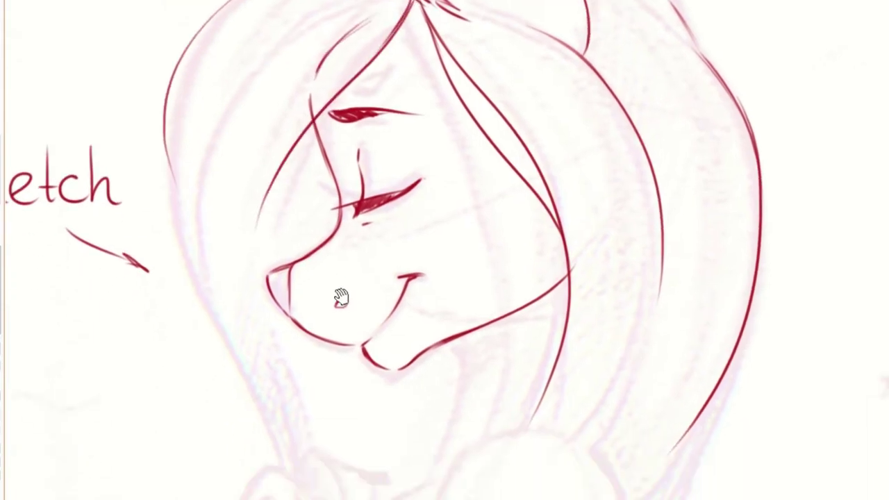
{"action": "left_click_drag", "start_coordinate": [234, 114], "coordinate": [238, 192]}
{"action": "key", "text": "ctrl+z"}
{"action": "left_click_drag", "start_coordinate": [175, 166], "coordinate": [234, 79]}
{"action": "key", "text": "ctrl+z"}
{"action": "mouse_move", "coordinate": [194, 123]}
{"action": "left_mouse_down"}
{"action": "mouse_move", "coordinate": [236, 75]}
{"action": "mouse_move", "coordinate": [179, 173]}
{"action": "mouse_move", "coordinate": [205, 355]}
{"action": "left_mouse_up"}
{"action": "mouse_move", "coordinate": [264, 338]}
{"action": "left_mouse_down"}
{"action": "mouse_move", "coordinate": [391, 308]}
{"action": "mouse_move", "coordinate": [370, 411]}
{"action": "left_mouse_up"}
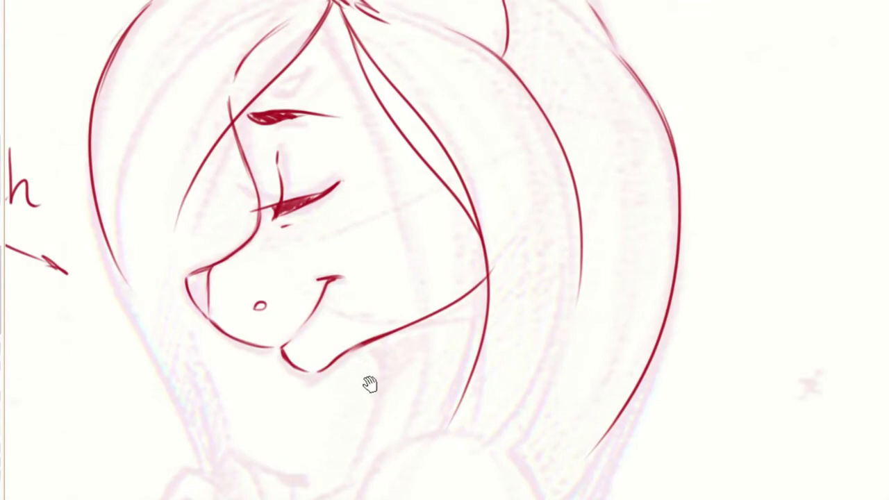
Step: Erase the curve from chin to hair strand and draw a new line up from the chin
{"action": "scroll", "coordinate": [445, 214], "scroll_direction": "down", "scroll_amount": 5}
{"action": "scroll", "coordinate": [465, 130], "scroll_direction": "up", "scroll_amount": 2}
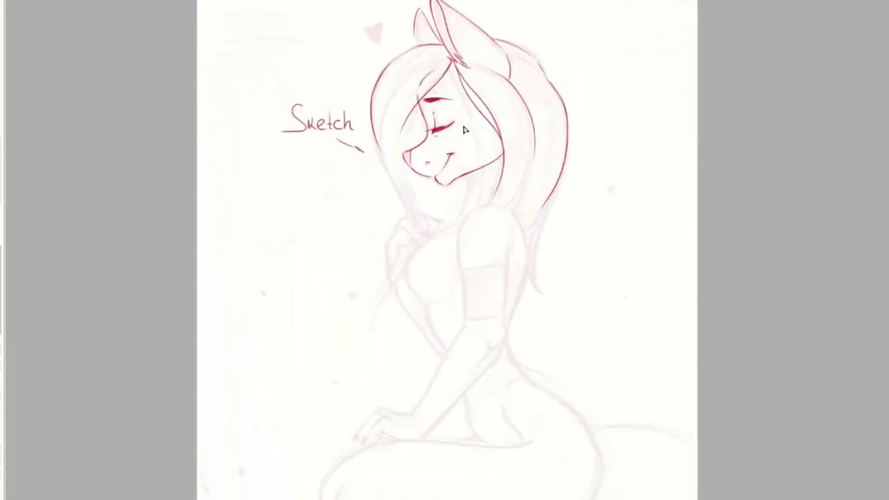
{"action": "scroll", "coordinate": [465, 130], "scroll_direction": "up", "scroll_amount": 2}
{"action": "left_click_drag", "start_coordinate": [459, 221], "coordinate": [430, 268]}
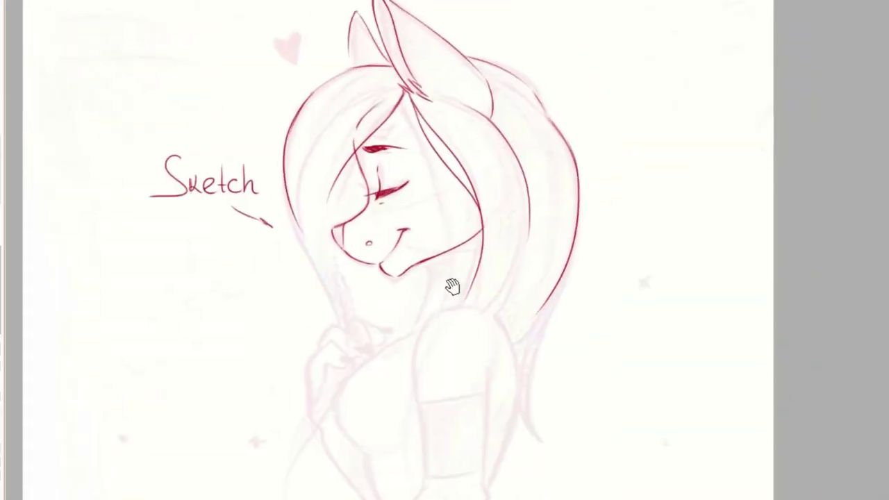
{"action": "scroll", "coordinate": [449, 280], "scroll_direction": "up", "scroll_amount": 1}
{"action": "mouse_move", "coordinate": [352, 287]}
{"action": "left_mouse_down"}
{"action": "mouse_move", "coordinate": [460, 234]}
{"action": "mouse_move", "coordinate": [499, 203]}
{"action": "left_mouse_up"}
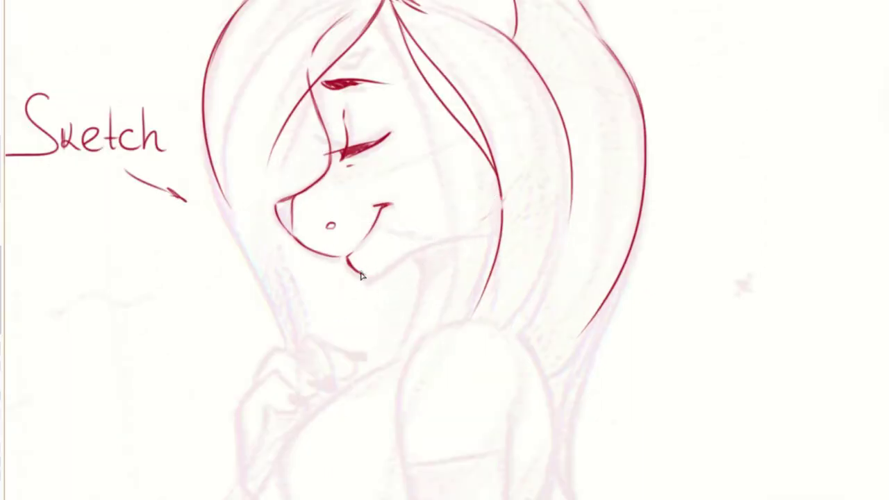
{"action": "left_click_drag", "start_coordinate": [378, 270], "coordinate": [507, 179]}
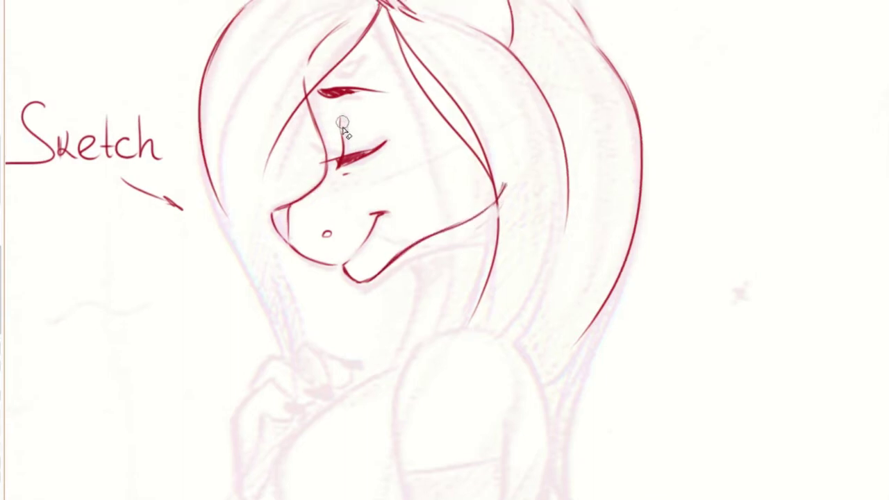
Step: Replace the closed eye's upper eyelid arc with a new open-eye arc
{"action": "key", "text": "h"}
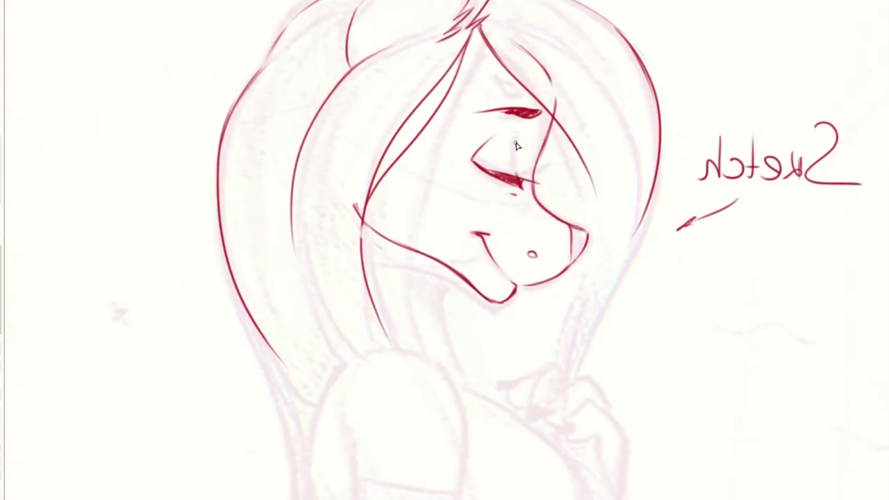
{"action": "key", "text": "m"}
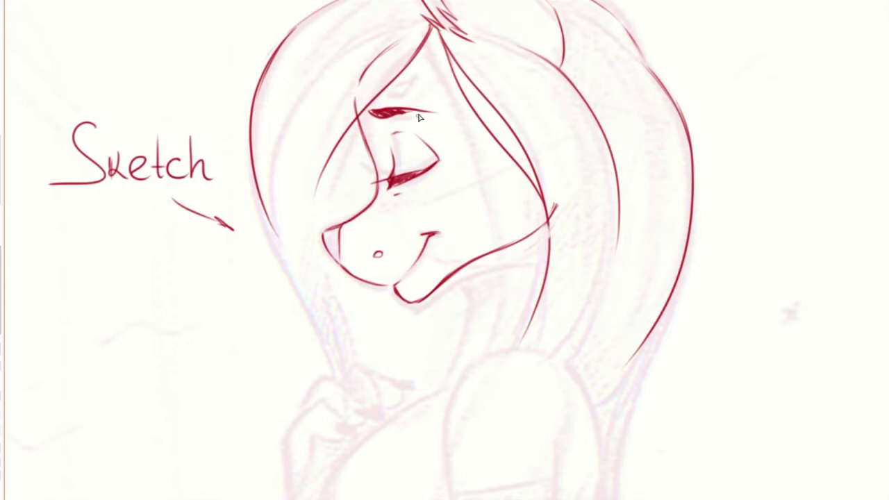
{"action": "key", "text": "m"}
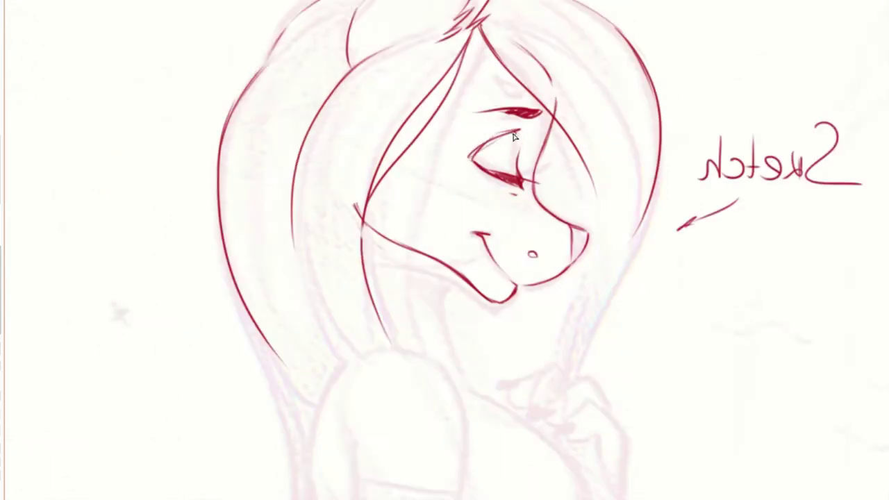
{"action": "left_click_drag", "start_coordinate": [510, 132], "coordinate": [469, 156]}
{"action": "left_click_drag", "start_coordinate": [516, 134], "coordinate": [480, 149]}
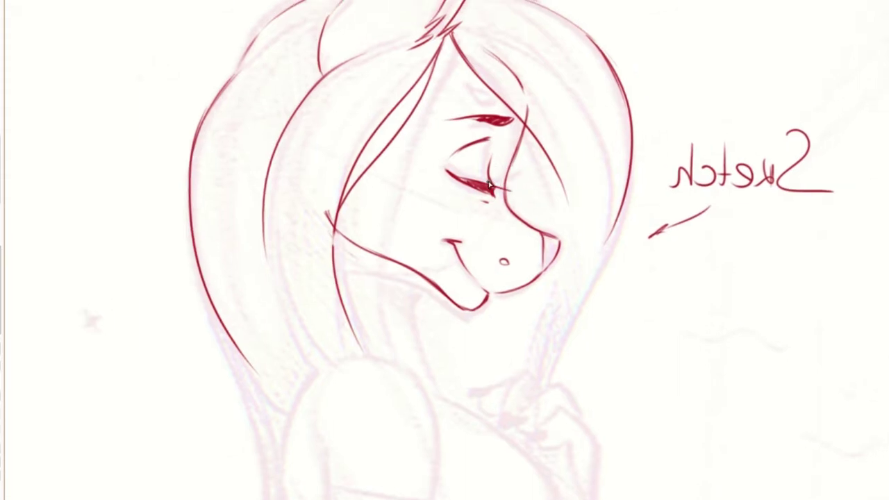
{"action": "key", "text": "m"}
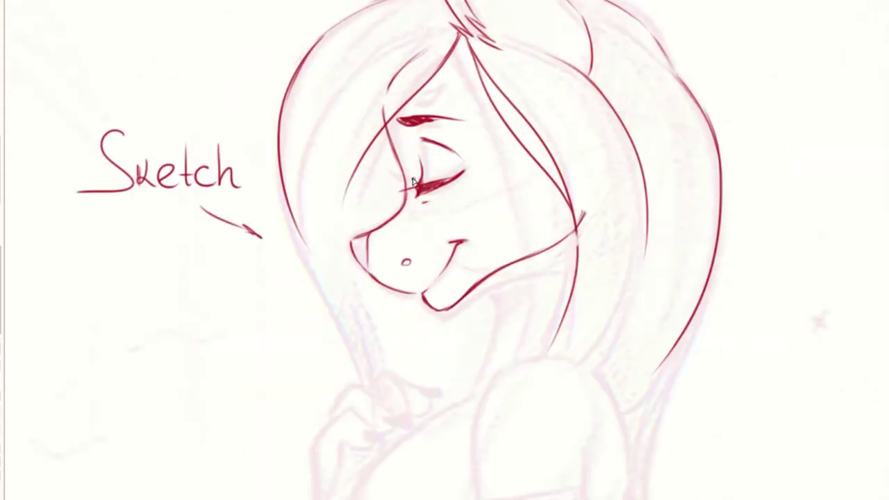
Step: Erase the lash stroke and ink the lower eyelid, lower lid curve and iris
{"action": "left_click_drag", "start_coordinate": [416, 187], "coordinate": [462, 172]}
{"action": "key", "text": "m"}
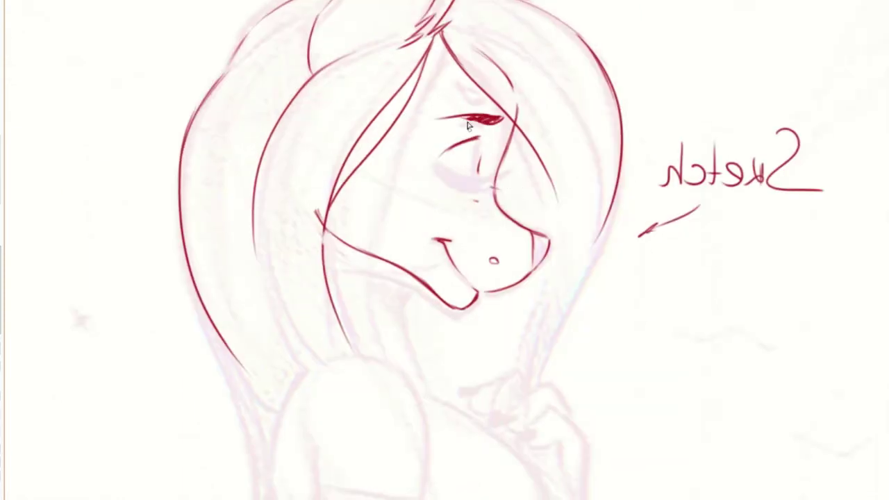
{"action": "left_click_drag", "start_coordinate": [433, 163], "coordinate": [487, 148]}
{"action": "mouse_move", "coordinate": [437, 164]}
{"action": "left_mouse_down"}
{"action": "mouse_move", "coordinate": [490, 148]}
{"action": "mouse_move", "coordinate": [432, 170]}
{"action": "mouse_move", "coordinate": [477, 182]}
{"action": "left_mouse_up"}
{"action": "key", "text": "m"}
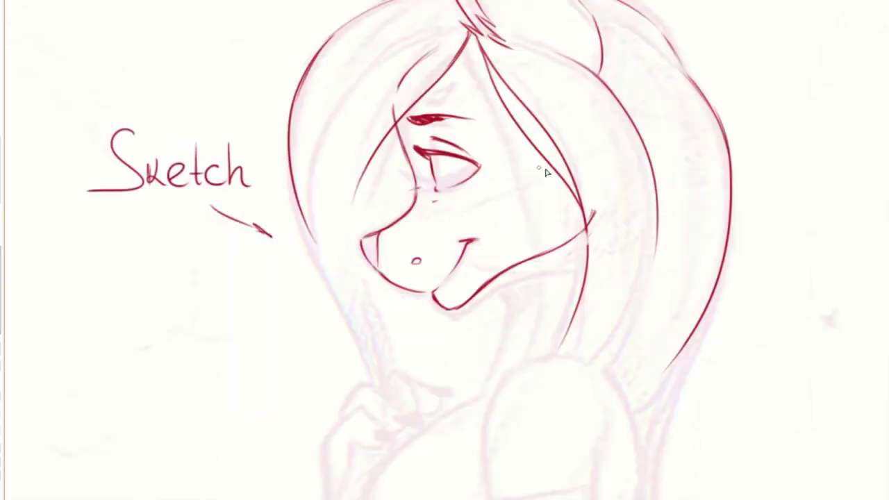
{"action": "scroll", "coordinate": [402, 156], "scroll_direction": "up", "scroll_amount": 2}
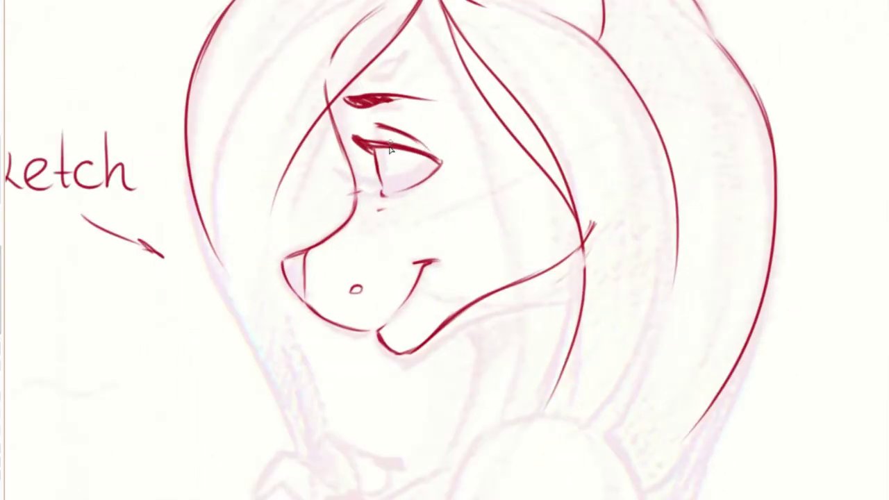
{"action": "left_click_drag", "start_coordinate": [376, 152], "coordinate": [405, 183]}
{"action": "mouse_move", "coordinate": [394, 153]}
{"action": "left_mouse_down"}
{"action": "mouse_move", "coordinate": [406, 182]}
{"action": "mouse_move", "coordinate": [393, 167]}
{"action": "left_mouse_up"}
{"action": "key", "text": "h"}
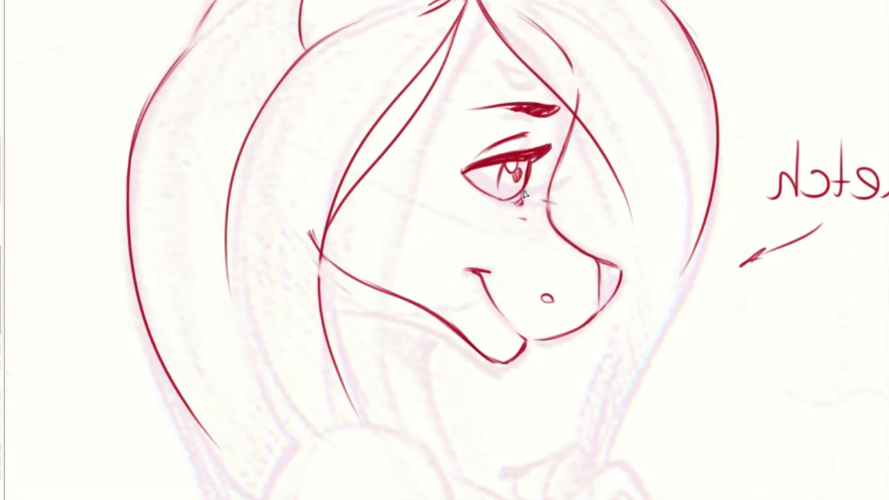
{"action": "left_click_drag", "start_coordinate": [526, 220], "coordinate": [459, 229]}
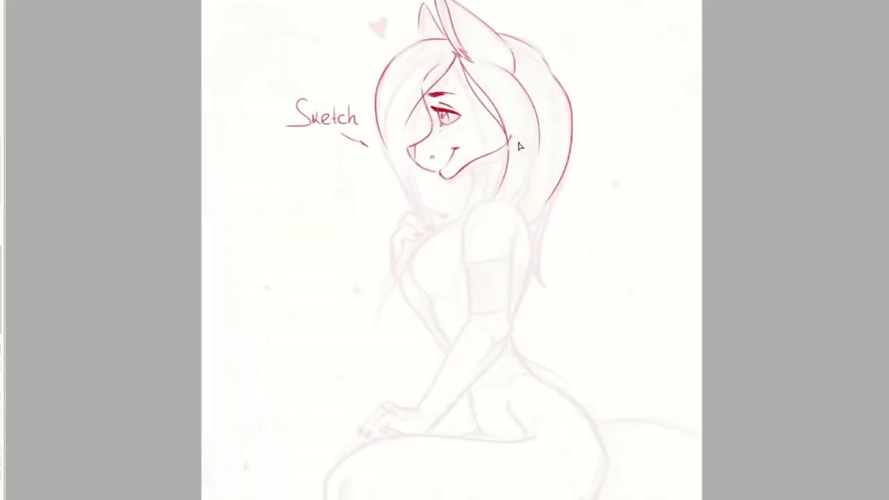
{"action": "scroll", "coordinate": [492, 150], "scroll_direction": "up", "scroll_amount": 3}
Step: Ink the long red neck line and a short stroke near the hair
{"action": "scroll", "coordinate": [431, 157], "scroll_direction": "up", "scroll_amount": 2}
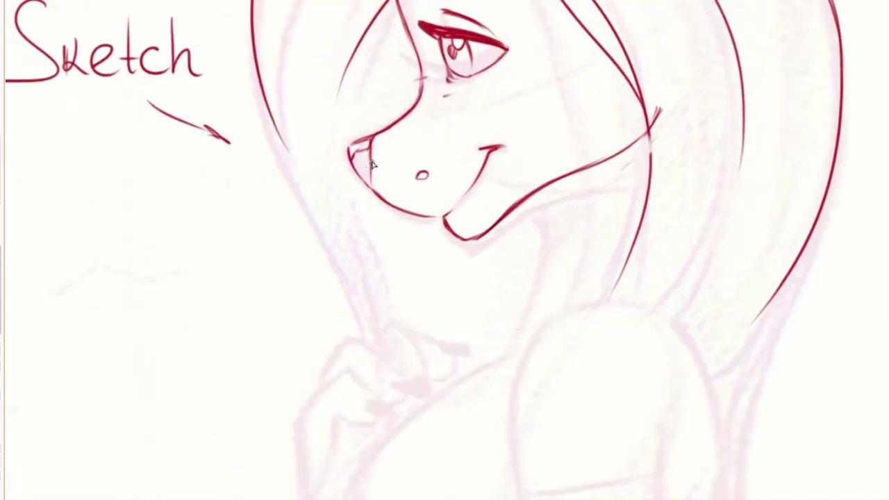
{"action": "left_click_drag", "start_coordinate": [571, 294], "coordinate": [431, 248]}
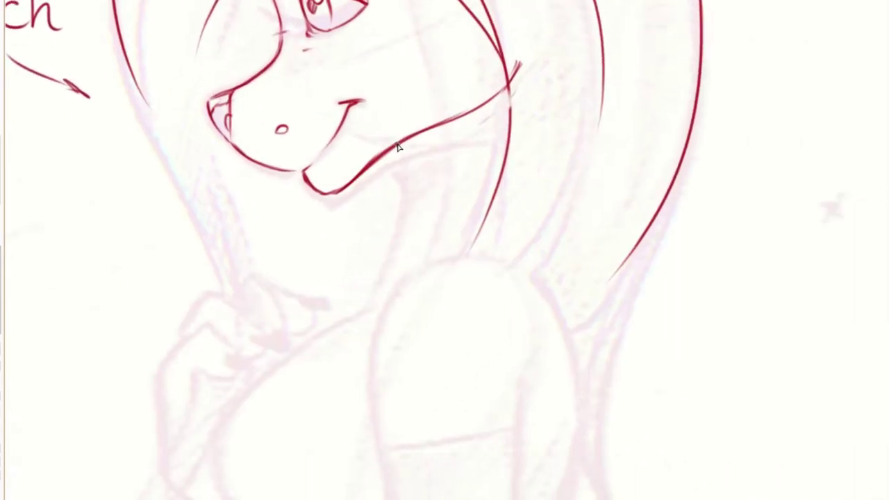
{"action": "left_click_drag", "start_coordinate": [399, 146], "coordinate": [375, 305]}
{"action": "left_click_drag", "start_coordinate": [502, 94], "coordinate": [458, 177]}
{"action": "left_click_drag", "start_coordinate": [452, 138], "coordinate": [487, 297]}
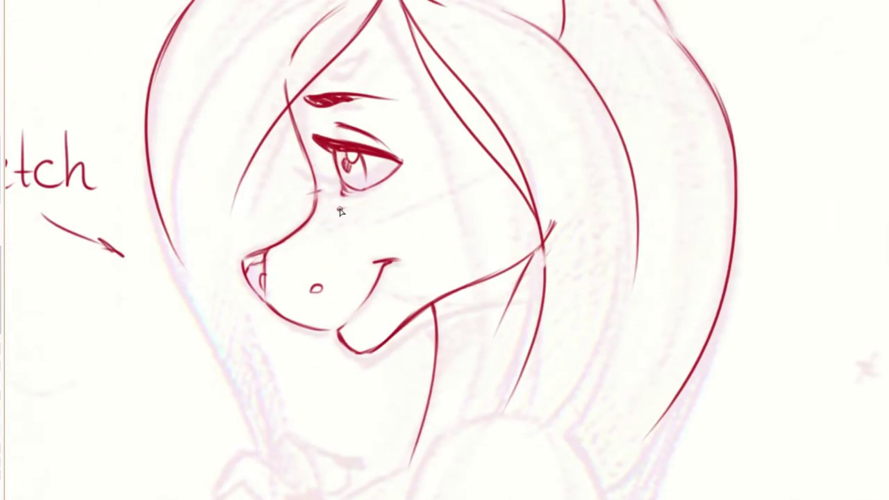
{"action": "left_click_drag", "start_coordinate": [458, 182], "coordinate": [449, 278]}
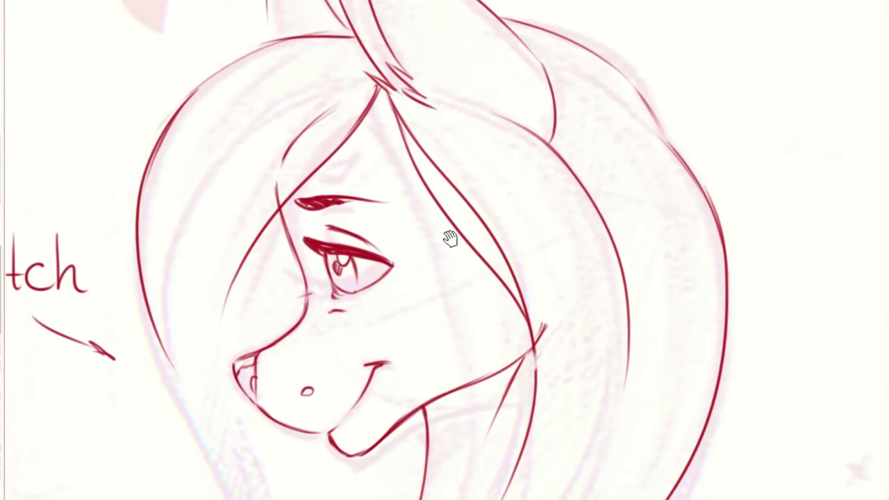
Step: Draw red hair strands above the eye and the hair outline over the head
{"action": "left_click_drag", "start_coordinate": [381, 91], "coordinate": [285, 230]}
{"action": "left_click_drag", "start_coordinate": [364, 122], "coordinate": [318, 196]}
{"action": "left_click_drag", "start_coordinate": [338, 165], "coordinate": [273, 237]}
{"action": "left_click_drag", "start_coordinate": [347, 39], "coordinate": [170, 98]}
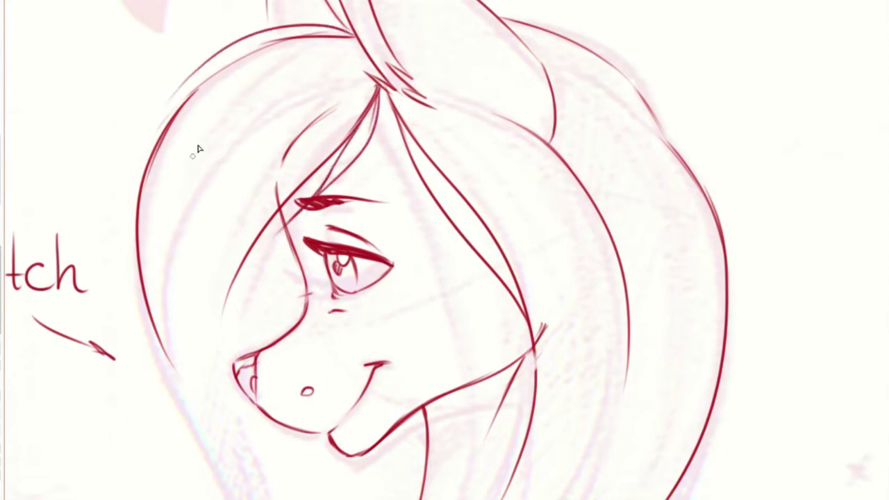
{"action": "key", "text": "ctrl+z"}
{"action": "mouse_move", "coordinate": [323, 35]}
{"action": "left_mouse_down"}
{"action": "mouse_move", "coordinate": [198, 94]}
{"action": "mouse_move", "coordinate": [142, 194]}
{"action": "mouse_move", "coordinate": [170, 320]}
{"action": "left_mouse_up"}
Step: Redraw the outer left hair outline darker and extend it downward
{"action": "scroll", "coordinate": [247, 219], "scroll_direction": "down", "scroll_amount": 2}
{"action": "mouse_move", "coordinate": [211, 29]}
{"action": "left_mouse_down"}
{"action": "mouse_move", "coordinate": [155, 115]}
{"action": "mouse_move", "coordinate": [253, 451]}
{"action": "left_mouse_up"}
{"action": "key", "text": "ctrl+z"}
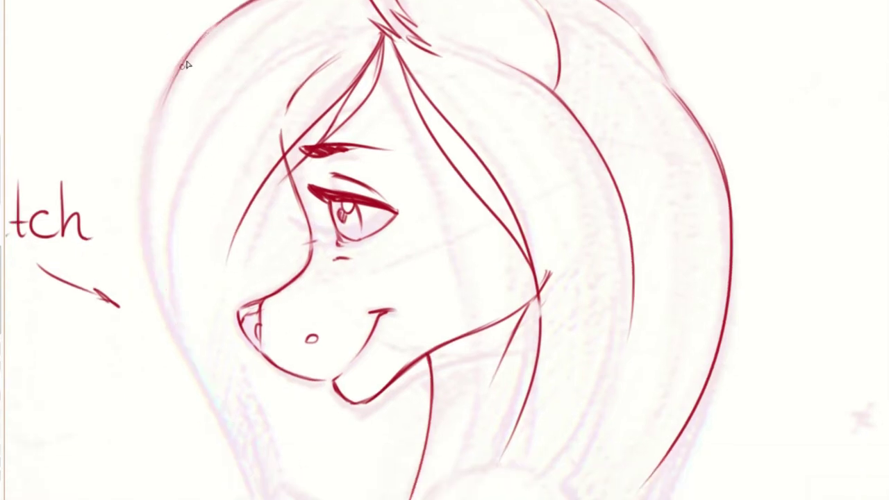
{"action": "left_click_drag", "start_coordinate": [236, 9], "coordinate": [161, 135]}
{"action": "left_click_drag", "start_coordinate": [190, 55], "coordinate": [235, 363]}
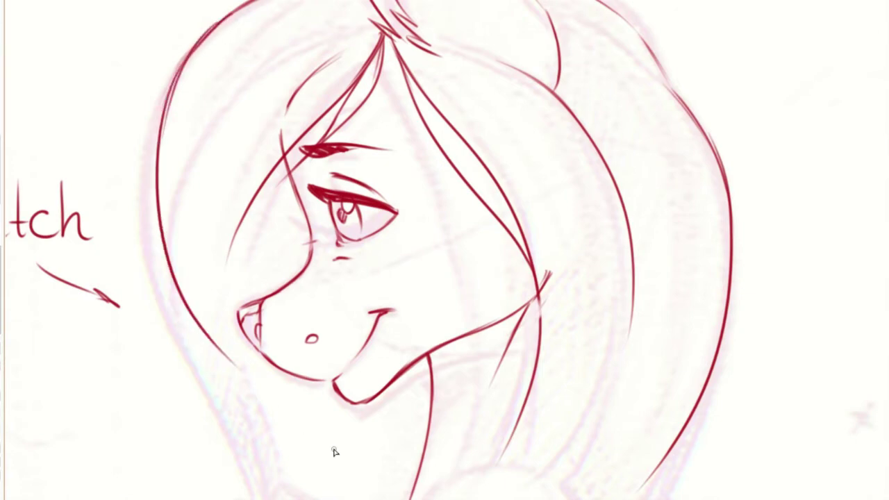
{"action": "scroll", "coordinate": [191, 234], "scroll_direction": "down", "scroll_amount": 2}
{"action": "left_click_drag", "start_coordinate": [164, 218], "coordinate": [253, 470]}
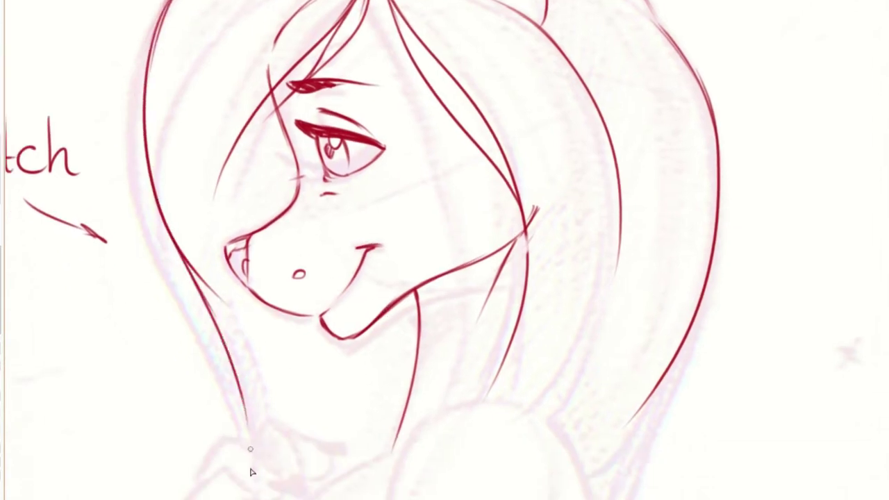
Step: Draw a red hair strand running down the right side of the face
{"action": "scroll", "coordinate": [399, 315], "scroll_direction": "up", "scroll_amount": 3}
{"action": "left_click_drag", "start_coordinate": [366, 59], "coordinate": [404, 315]}
{"action": "key", "text": "ctrl+z"}
{"action": "mouse_move", "coordinate": [378, 69]}
{"action": "left_mouse_down"}
{"action": "mouse_move", "coordinate": [397, 204]}
{"action": "mouse_move", "coordinate": [494, 326]}
{"action": "left_mouse_up"}
Step: In mirrored view, add a curved hair stroke down the neck and another down-left
{"action": "key", "text": "m"}
{"action": "scroll", "coordinate": [526, 318], "scroll_direction": "down", "scroll_amount": 3}
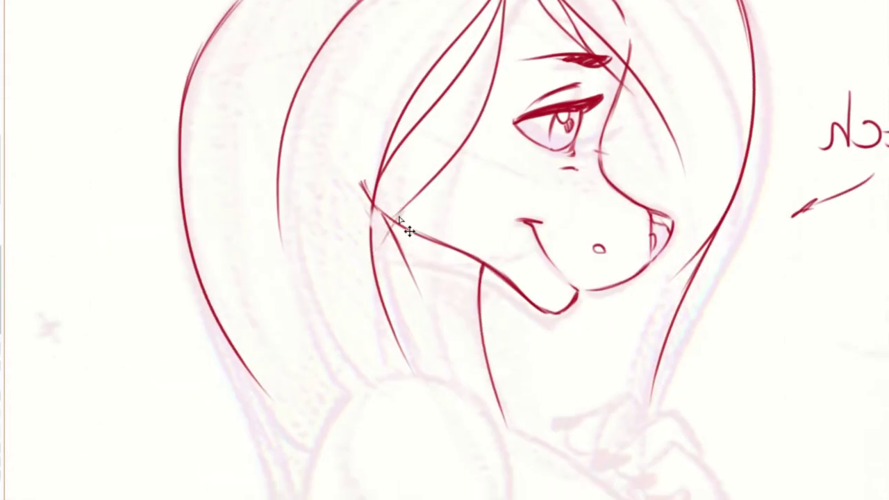
{"action": "left_click_drag", "start_coordinate": [402, 208], "coordinate": [361, 394]}
{"action": "scroll", "coordinate": [394, 179], "scroll_direction": "up", "scroll_amount": 2}
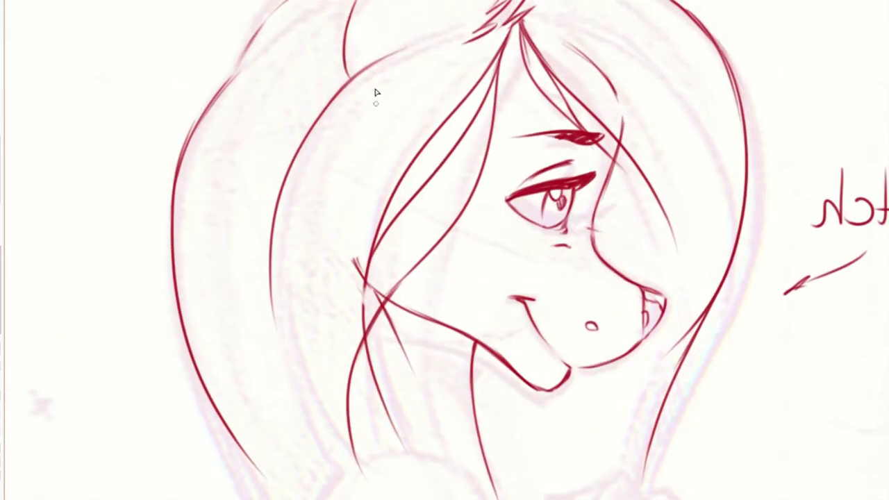
{"action": "scroll", "coordinate": [373, 93], "scroll_direction": "up", "scroll_amount": 2}
{"action": "scroll", "coordinate": [355, 156], "scroll_direction": "down", "scroll_amount": 3}
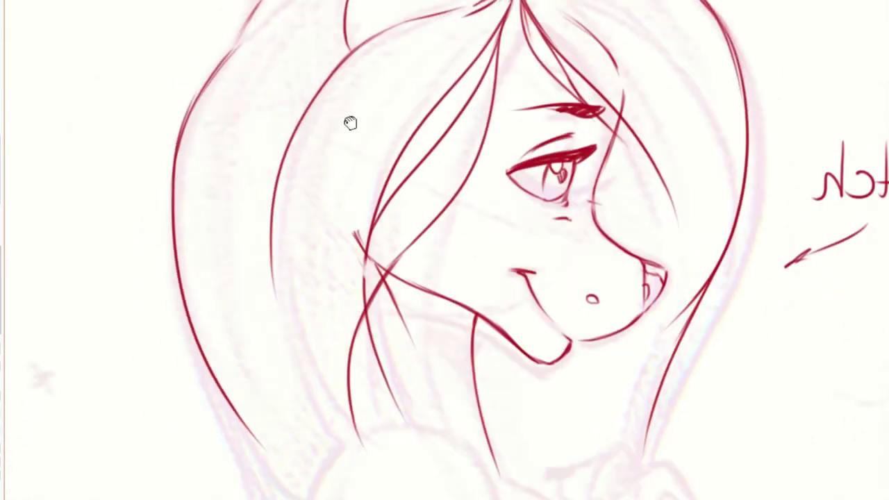
{"action": "left_click_drag", "start_coordinate": [343, 52], "coordinate": [298, 410]}
{"action": "left_click_drag", "start_coordinate": [428, 389], "coordinate": [373, 452]}
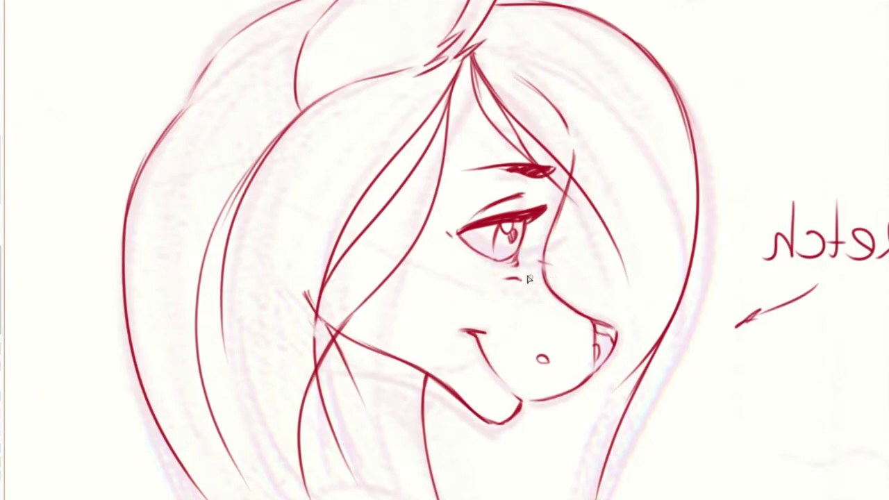
Step: Ink a long hair strand down her back, extending it lower
{"action": "key", "text": "h"}
{"action": "scroll", "coordinate": [424, 192], "scroll_direction": "down", "scroll_amount": 5}
{"action": "scroll", "coordinate": [425, 192], "scroll_direction": "up", "scroll_amount": 2}
{"action": "scroll", "coordinate": [486, 243], "scroll_direction": "up", "scroll_amount": 1}
{"action": "scroll", "coordinate": [557, 275], "scroll_direction": "up", "scroll_amount": 1}
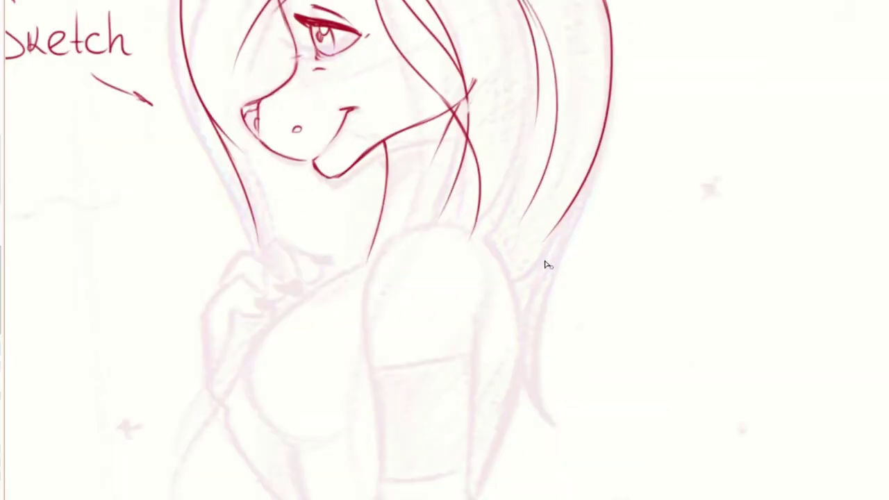
{"action": "scroll", "coordinate": [557, 275], "scroll_direction": "right", "scroll_amount": 1}
{"action": "scroll", "coordinate": [566, 282], "scroll_direction": "right", "scroll_amount": 4}
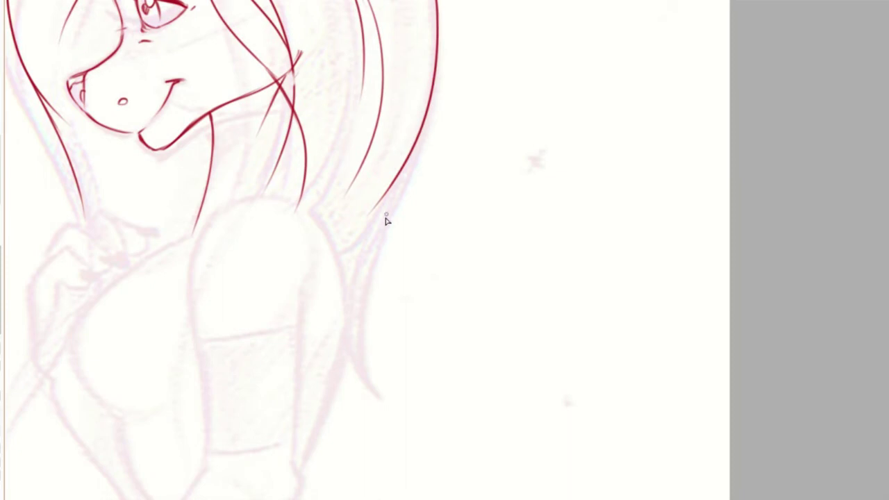
{"action": "left_click_drag", "start_coordinate": [405, 163], "coordinate": [364, 471]}
{"action": "scroll", "coordinate": [430, 326], "scroll_direction": "down", "scroll_amount": 1}
{"action": "scroll", "coordinate": [431, 327], "scroll_direction": "left", "scroll_amount": 1}
{"action": "key", "text": "ctrl+z"}
{"action": "left_click_drag", "start_coordinate": [427, 136], "coordinate": [384, 422]}
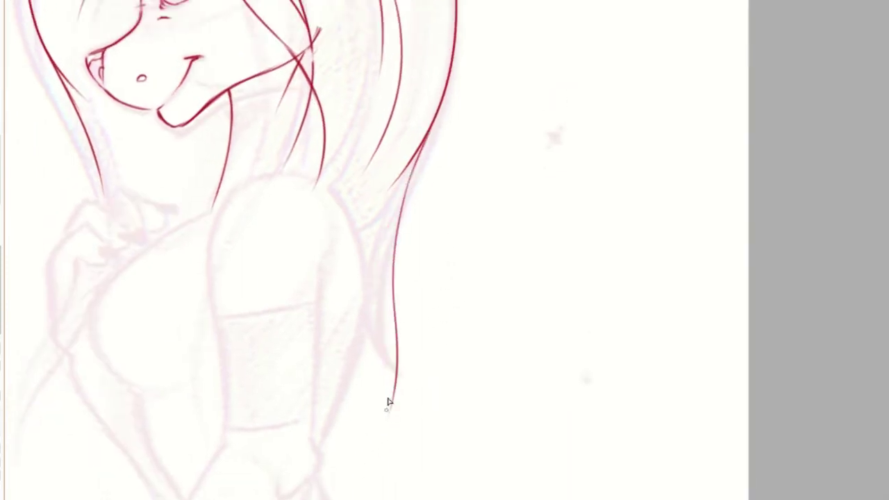
{"action": "left_click_drag", "start_coordinate": [411, 285], "coordinate": [455, 497]}
Step: With the canvas flipped, trace the outer left edge of the hair
{"action": "key", "text": "h"}
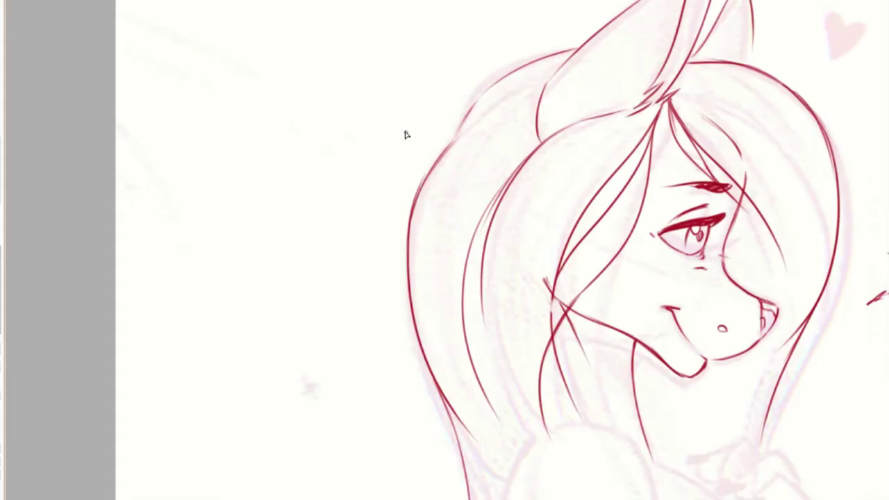
{"action": "left_click_drag", "start_coordinate": [499, 152], "coordinate": [442, 112]}
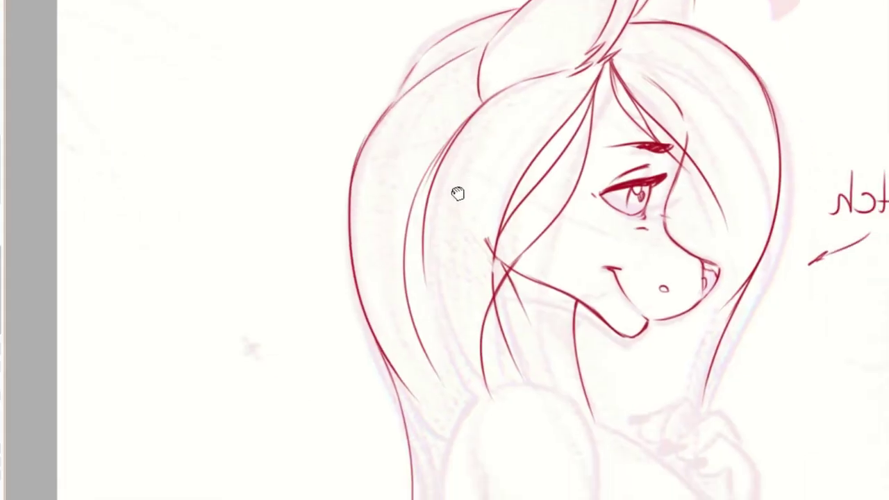
{"action": "left_click_drag", "start_coordinate": [470, 204], "coordinate": [413, 154]}
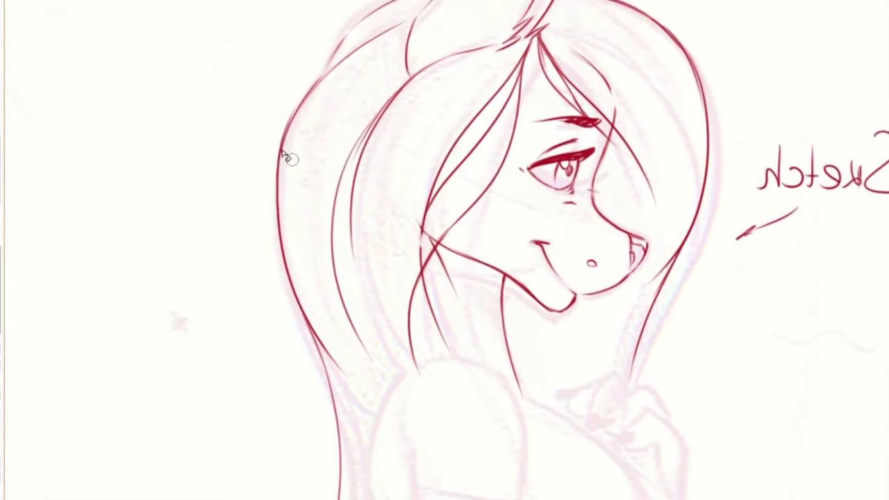
{"action": "left_click_drag", "start_coordinate": [314, 87], "coordinate": [286, 274]}
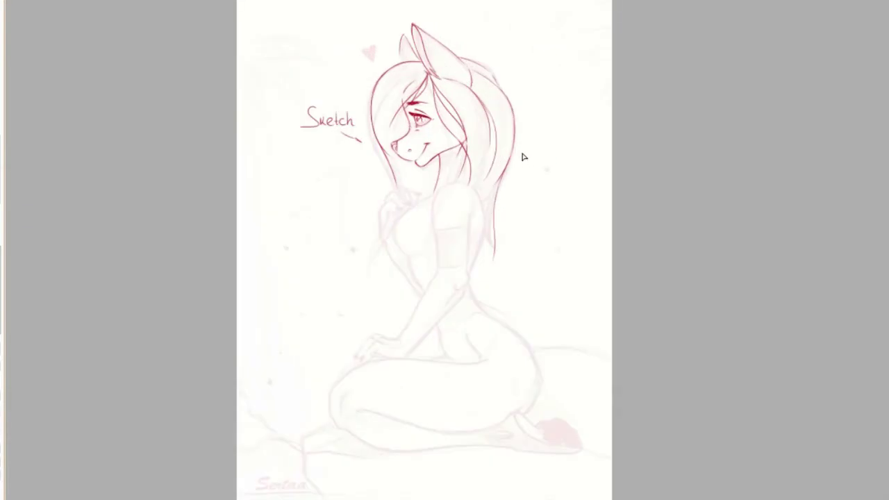
Step: Ink the outer edge of the upper arm in red
{"action": "scroll", "coordinate": [455, 44], "scroll_direction": "up", "scroll_amount": 2}
{"action": "scroll", "coordinate": [420, 66], "scroll_direction": "up", "scroll_amount": 2}
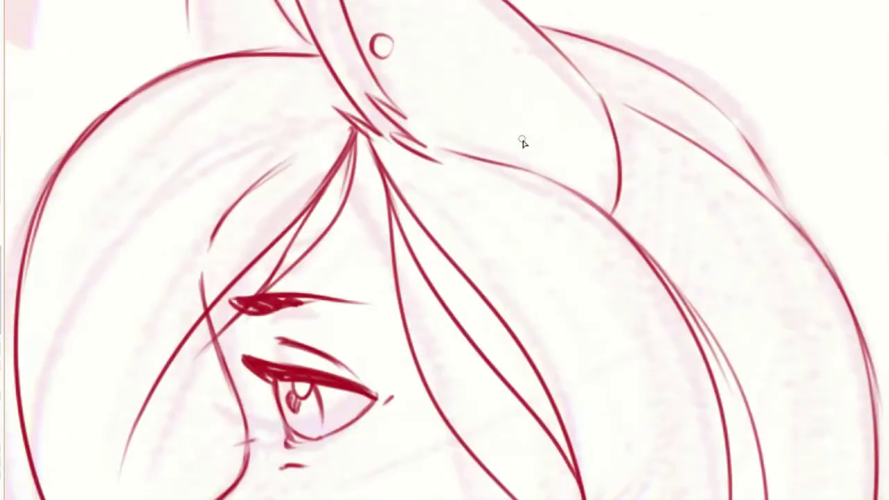
{"action": "scroll", "coordinate": [511, 199], "scroll_direction": "down", "scroll_amount": 4}
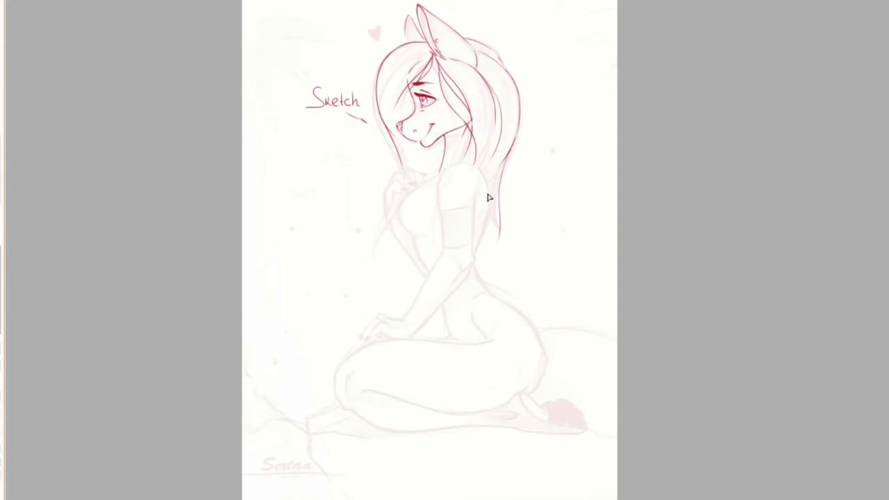
{"action": "scroll", "coordinate": [488, 198], "scroll_direction": "up", "scroll_amount": 2}
{"action": "scroll", "coordinate": [489, 198], "scroll_direction": "up", "scroll_amount": 2}
{"action": "mouse_move", "coordinate": [480, 270]}
{"action": "left_mouse_down"}
{"action": "mouse_move", "coordinate": [403, 82]}
{"action": "mouse_move", "coordinate": [341, 113]}
{"action": "mouse_move", "coordinate": [350, 282]}
{"action": "left_mouse_up"}
{"action": "left_click_drag", "start_coordinate": [459, 143], "coordinate": [443, 356]}
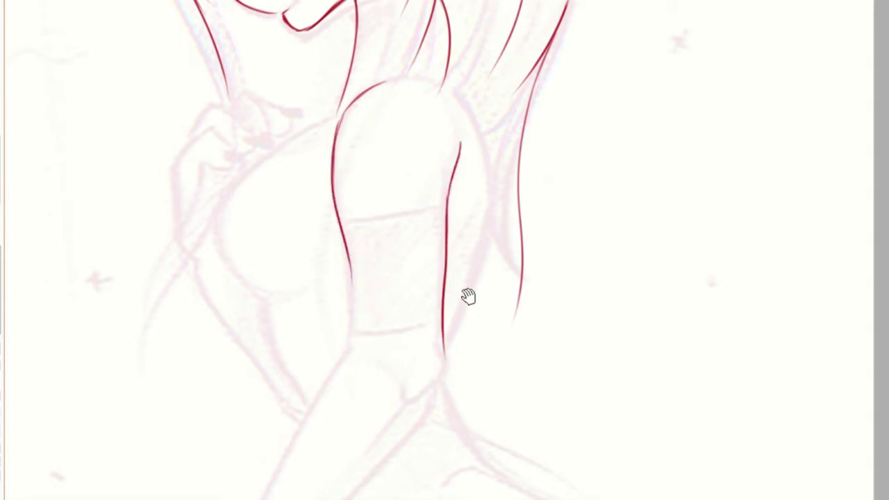
Step: Ink the other upper-arm edge in mirrored view, redrawing it to end lower
{"action": "scroll", "coordinate": [469, 308], "scroll_direction": "up", "scroll_amount": 2}
{"action": "key", "text": "h"}
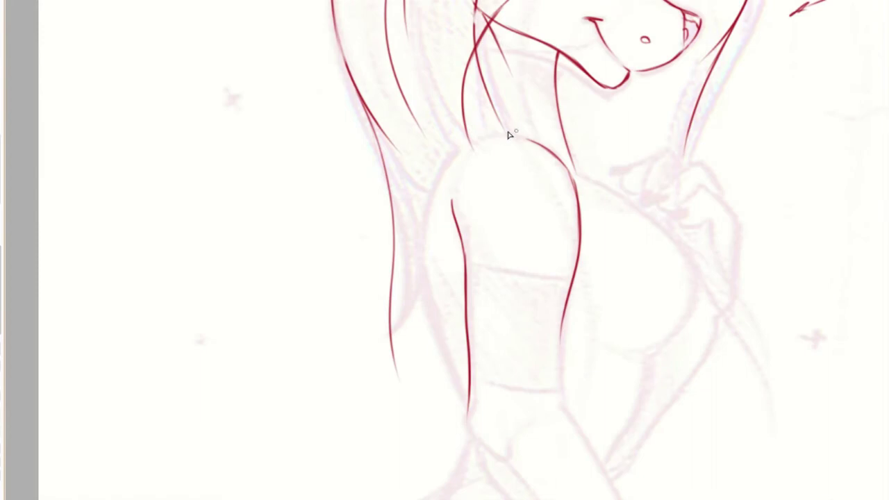
{"action": "mouse_move", "coordinate": [464, 145]}
{"action": "left_mouse_down"}
{"action": "mouse_move", "coordinate": [421, 257]}
{"action": "mouse_move", "coordinate": [441, 336]}
{"action": "left_mouse_up"}
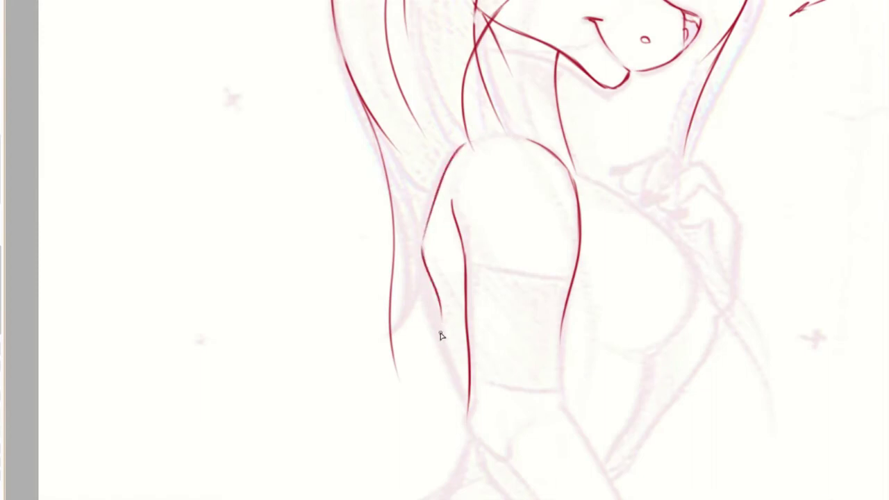
{"action": "key", "text": "h"}
{"action": "left_click_drag", "start_coordinate": [462, 268], "coordinate": [482, 176]}
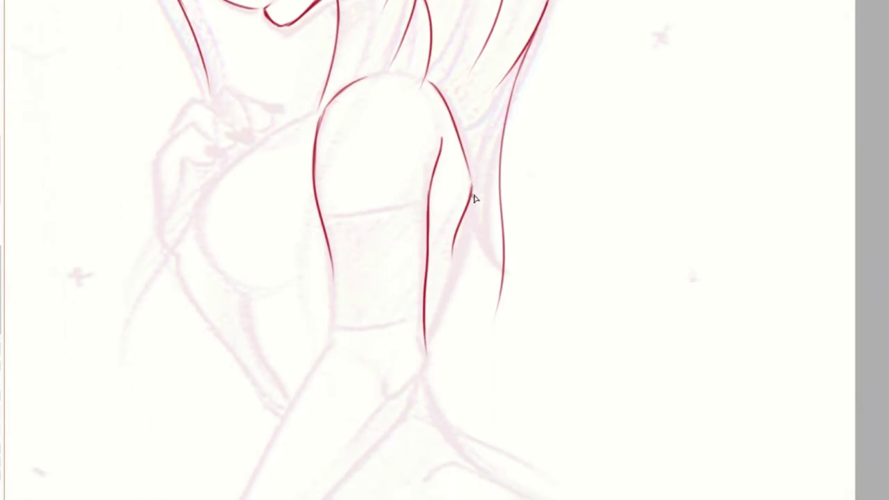
{"action": "key", "text": "ctrl+z"}
{"action": "mouse_move", "coordinate": [472, 186]}
{"action": "left_mouse_down"}
{"action": "mouse_move", "coordinate": [437, 282]}
{"action": "mouse_move", "coordinate": [434, 328]}
{"action": "left_mouse_up"}
{"action": "key", "text": "ctrl+z"}
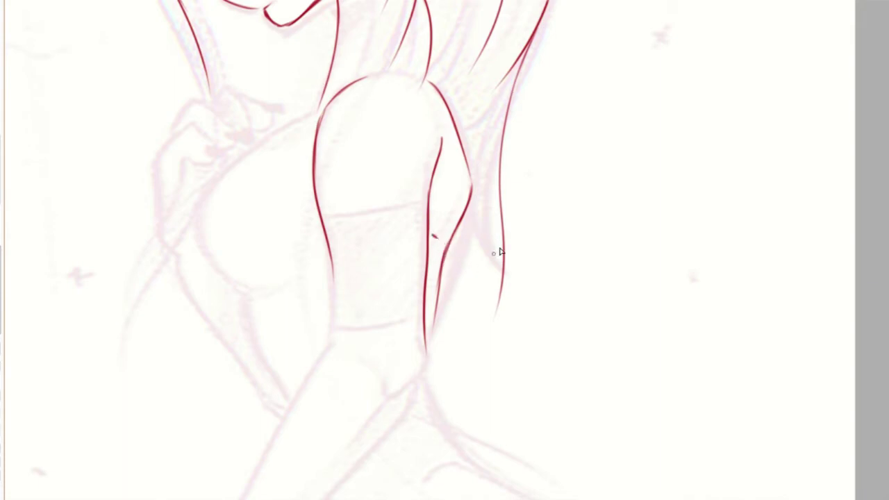
Step: Draw the rounded shoulder curve, a small crease, and the long upper-arm contour
{"action": "scroll", "coordinate": [497, 246], "scroll_direction": "up", "scroll_amount": 3}
{"action": "scroll", "coordinate": [424, 201], "scroll_direction": "up", "scroll_amount": 2}
{"action": "mouse_move", "coordinate": [345, 205]}
{"action": "left_mouse_down"}
{"action": "mouse_move", "coordinate": [359, 184]}
{"action": "mouse_move", "coordinate": [457, 168]}
{"action": "left_mouse_up"}
{"action": "mouse_move", "coordinate": [435, 294]}
{"action": "left_mouse_down"}
{"action": "mouse_move", "coordinate": [447, 218]}
{"action": "mouse_move", "coordinate": [401, 228]}
{"action": "mouse_move", "coordinate": [370, 189]}
{"action": "mouse_move", "coordinate": [359, 248]}
{"action": "left_mouse_up"}
{"action": "scroll", "coordinate": [380, 182], "scroll_direction": "up", "scroll_amount": 2}
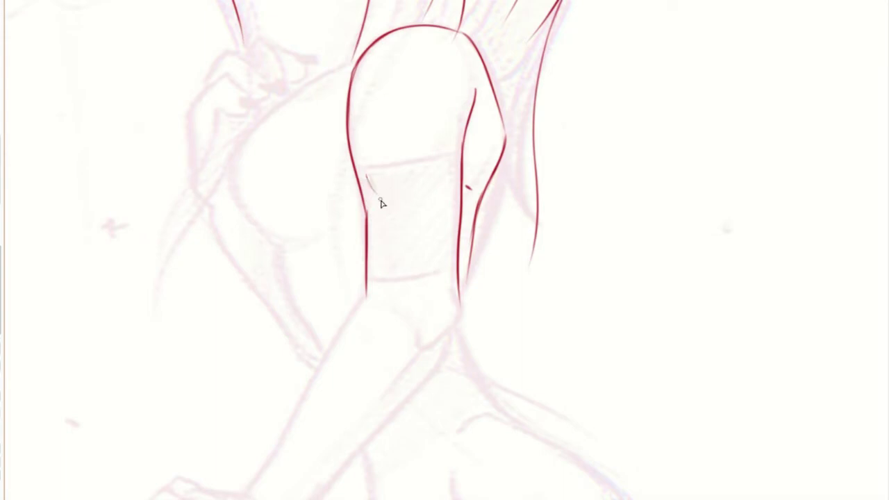
{"action": "key", "text": "ctrl+z"}
{"action": "left_click_drag", "start_coordinate": [367, 182], "coordinate": [390, 206]}
{"action": "left_click_drag", "start_coordinate": [361, 180], "coordinate": [367, 293]}
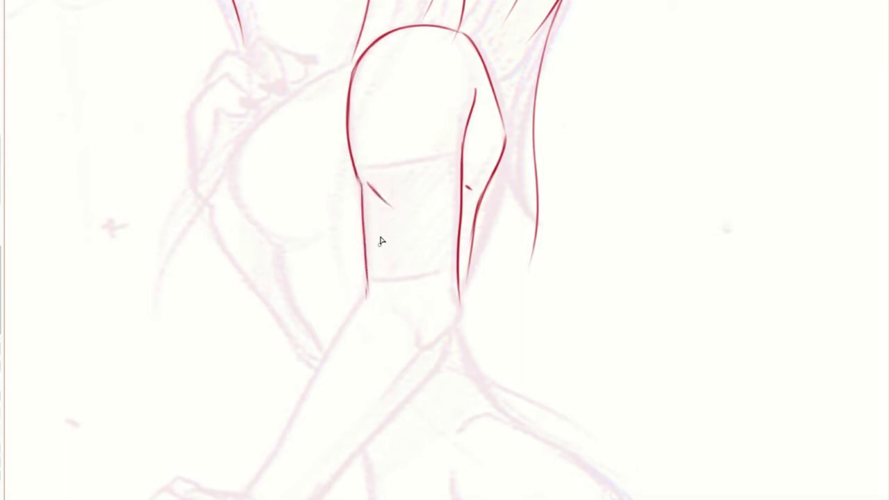
Step: Add a hooked fur tuft at the elbow and extend the arm contour below it
{"action": "left_click_drag", "start_coordinate": [447, 282], "coordinate": [427, 370]}
{"action": "mouse_move", "coordinate": [450, 404]}
{"action": "left_mouse_down"}
{"action": "mouse_move", "coordinate": [450, 219]}
{"action": "mouse_move", "coordinate": [415, 248]}
{"action": "mouse_move", "coordinate": [441, 232]}
{"action": "mouse_move", "coordinate": [448, 202]}
{"action": "mouse_move", "coordinate": [420, 222]}
{"action": "left_mouse_up"}
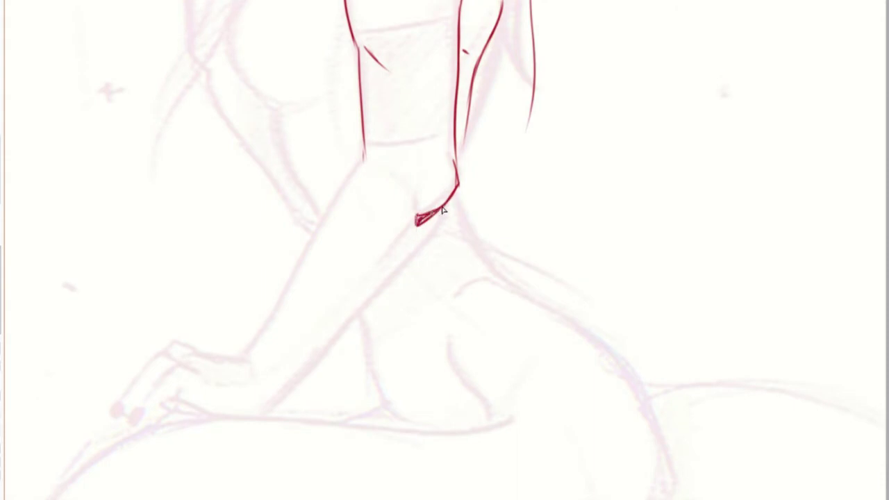
{"action": "mouse_move", "coordinate": [451, 196]}
{"action": "left_mouse_down"}
{"action": "mouse_move", "coordinate": [432, 227]}
{"action": "mouse_move", "coordinate": [477, 173]}
{"action": "left_mouse_up"}
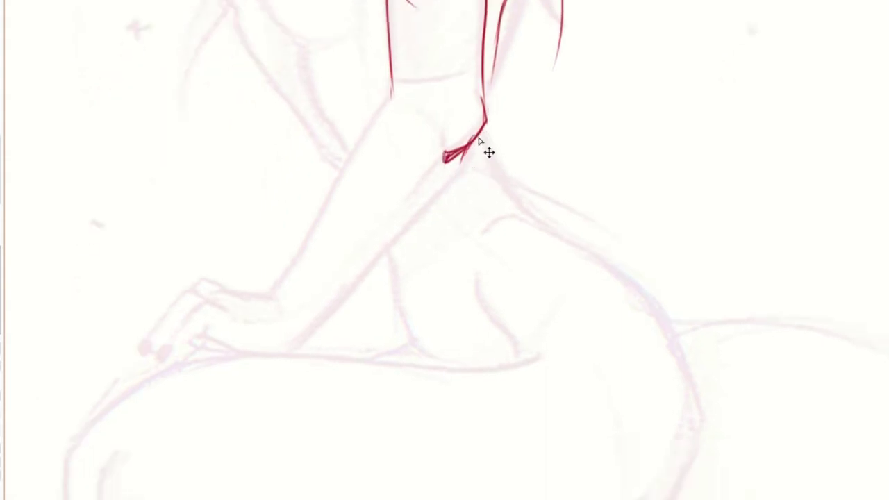
{"action": "mouse_move", "coordinate": [479, 136]}
{"action": "left_mouse_down"}
{"action": "mouse_move", "coordinate": [448, 152]}
{"action": "mouse_move", "coordinate": [444, 143]}
{"action": "left_mouse_up"}
{"action": "left_click_drag", "start_coordinate": [470, 147], "coordinate": [424, 215]}
Step: Extend both forearm contours toward the hand, then fit the whole page in view
{"action": "left_click_drag", "start_coordinate": [454, 187], "coordinate": [320, 326]}
{"action": "left_click_drag", "start_coordinate": [340, 235], "coordinate": [343, 292]}
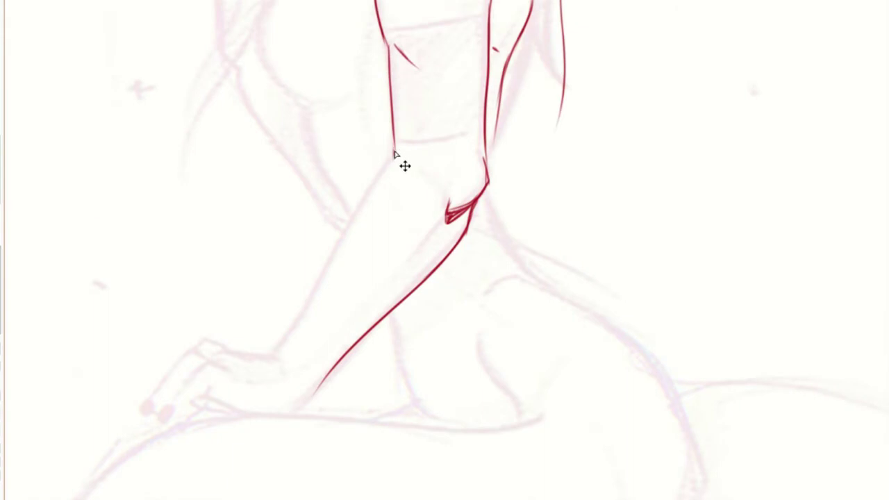
{"action": "mouse_move", "coordinate": [392, 161]}
{"action": "left_mouse_down"}
{"action": "mouse_move", "coordinate": [297, 321]}
{"action": "mouse_move", "coordinate": [364, 280]}
{"action": "mouse_move", "coordinate": [353, 251]}
{"action": "mouse_move", "coordinate": [325, 276]}
{"action": "left_mouse_up"}
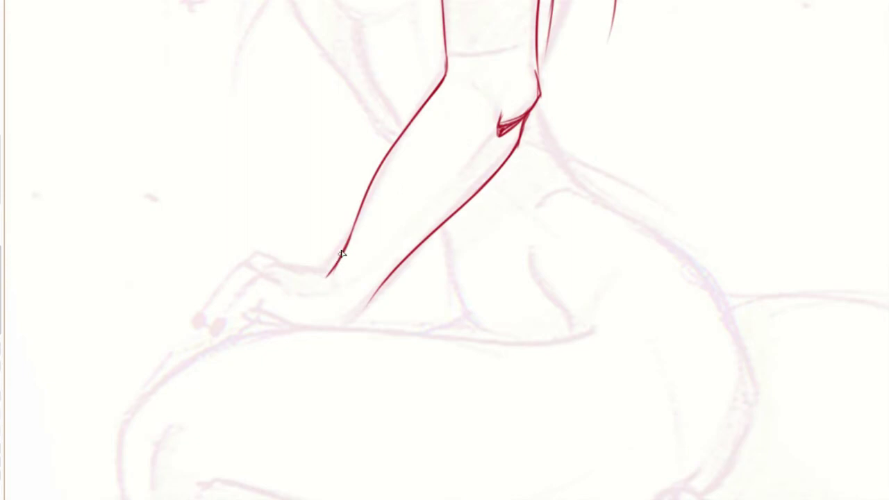
{"action": "left_click_drag", "start_coordinate": [415, 336], "coordinate": [317, 352]}
{"action": "scroll", "coordinate": [383, 362], "scroll_direction": "up", "scroll_amount": 2}
{"action": "left_click_drag", "start_coordinate": [383, 362], "coordinate": [419, 318]}
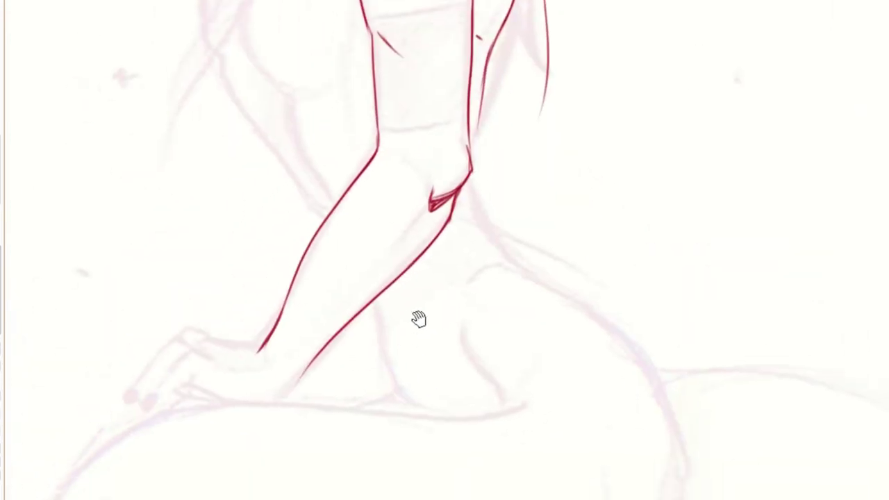
{"action": "key", "text": "ctrl+0"}
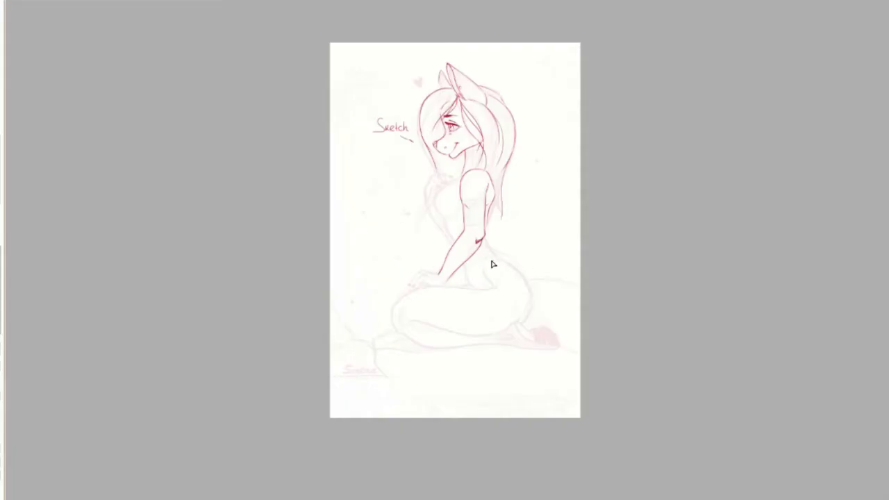
Step: Taper one forearm line and extend the other down to the hand
{"action": "scroll", "coordinate": [492, 264], "scroll_direction": "up", "scroll_amount": 2}
{"action": "scroll", "coordinate": [437, 304], "scroll_direction": "up", "scroll_amount": 2}
{"action": "scroll", "coordinate": [406, 248], "scroll_direction": "up", "scroll_amount": 1}
{"action": "left_click_drag", "start_coordinate": [378, 254], "coordinate": [366, 270]}
{"action": "left_click_drag", "start_coordinate": [453, 252], "coordinate": [407, 314]}
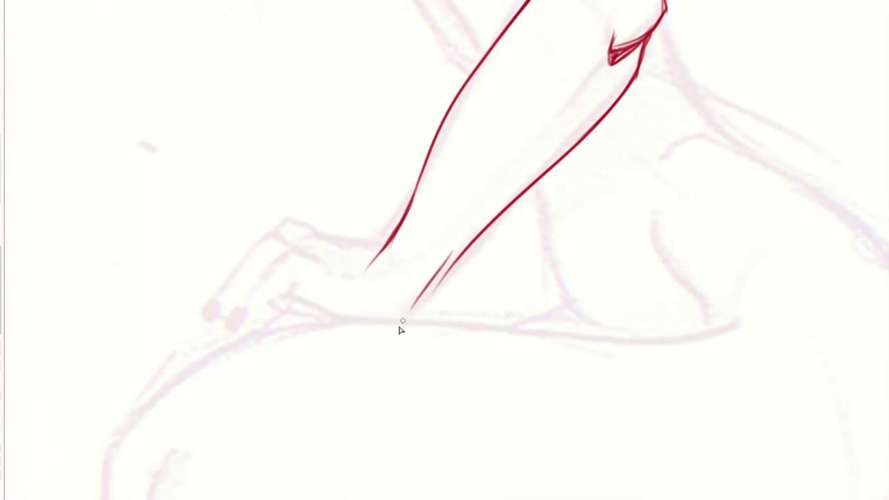
Step: Draw a short red line down from the shoulder toward the chest
{"action": "scroll", "coordinate": [308, 431], "scroll_direction": "down", "scroll_amount": 2}
{"action": "scroll", "coordinate": [335, 397], "scroll_direction": "up", "scroll_amount": 1}
{"action": "scroll", "coordinate": [396, 311], "scroll_direction": "up", "scroll_amount": 1}
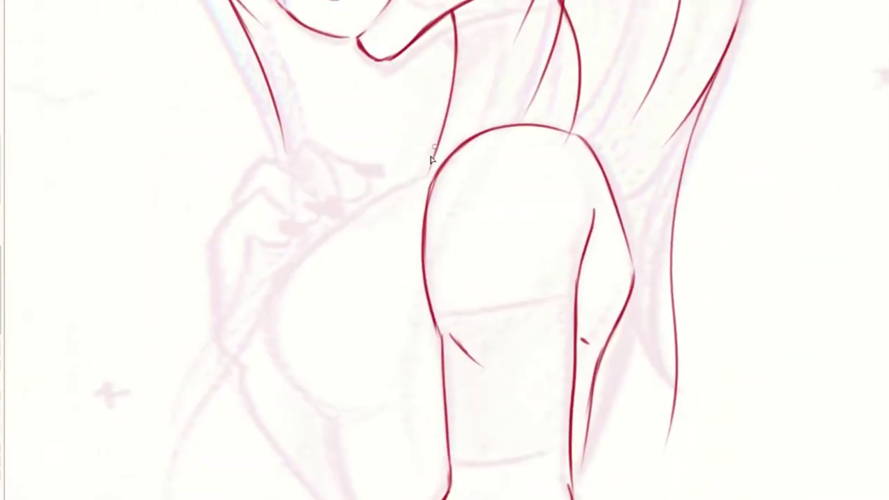
{"action": "left_click_drag", "start_coordinate": [432, 162], "coordinate": [334, 239]}
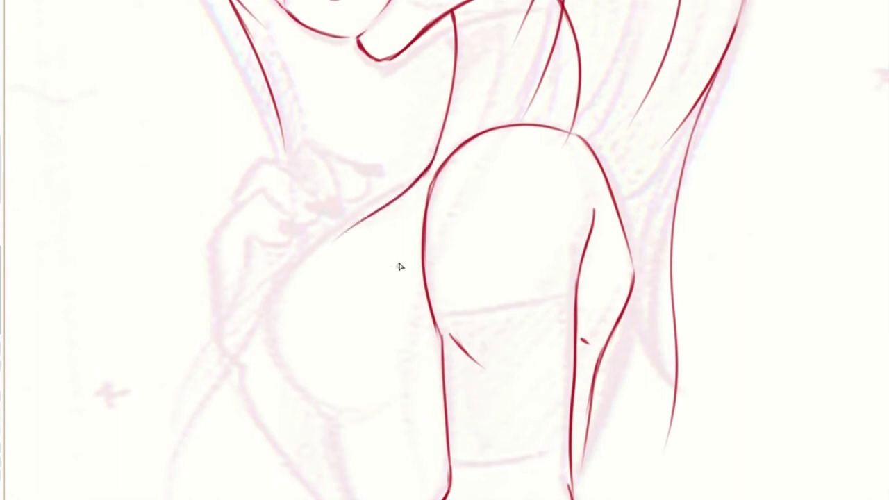
{"action": "key", "text": "ctrl+z"}
{"action": "left_click_drag", "start_coordinate": [434, 154], "coordinate": [391, 216]}
Step: Ink the upper chest line, breast curve, and the torso side below it
{"action": "mouse_move", "coordinate": [348, 250]}
{"action": "left_mouse_down"}
{"action": "mouse_move", "coordinate": [369, 170]}
{"action": "mouse_move", "coordinate": [290, 272]}
{"action": "left_mouse_up"}
{"action": "left_click_drag", "start_coordinate": [365, 329], "coordinate": [310, 229]}
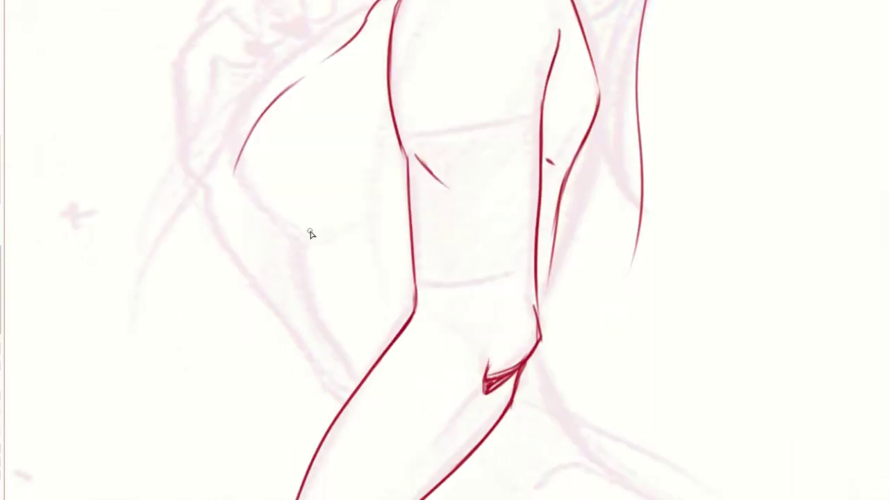
{"action": "left_click_drag", "start_coordinate": [235, 176], "coordinate": [310, 260]}
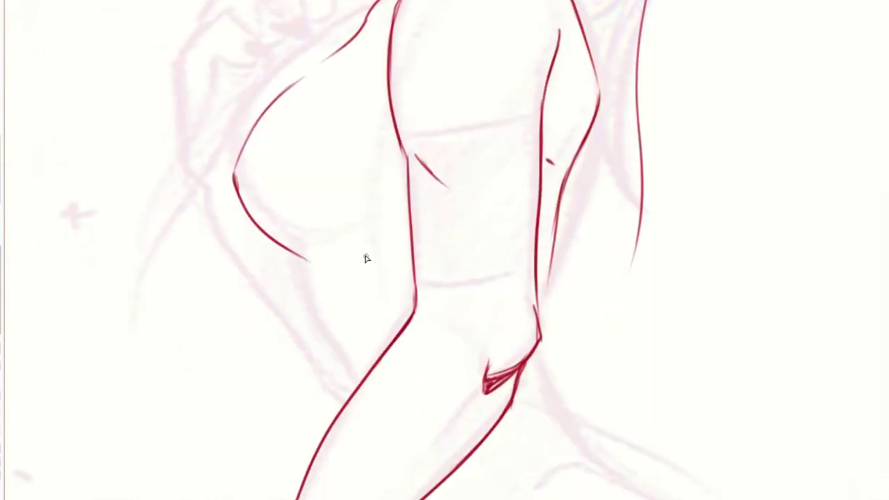
{"action": "left_click_drag", "start_coordinate": [407, 371], "coordinate": [401, 185]}
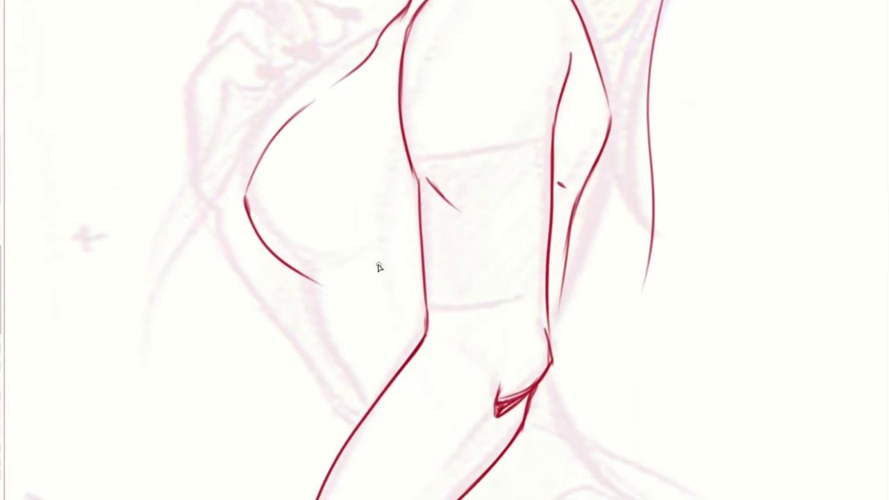
{"action": "key", "text": "m"}
{"action": "mouse_move", "coordinate": [533, 246]}
{"action": "left_mouse_down"}
{"action": "mouse_move", "coordinate": [522, 194]}
{"action": "mouse_move", "coordinate": [454, 300]}
{"action": "left_mouse_up"}
{"action": "key", "text": "ctrl+z"}
{"action": "mouse_move", "coordinate": [491, 193]}
{"action": "left_mouse_down"}
{"action": "mouse_move", "coordinate": [472, 250]}
{"action": "mouse_move", "coordinate": [438, 300]}
{"action": "left_mouse_up"}
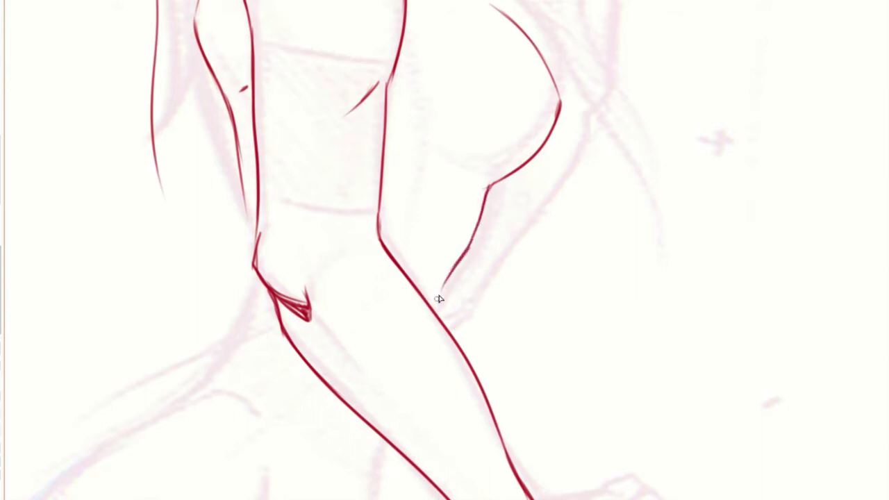
Step: Redraw a short stroke down the upright torso side
{"action": "left_click_drag", "start_coordinate": [382, 350], "coordinate": [382, 232]}
{"action": "key", "text": "m"}
{"action": "key", "text": "m"}
{"action": "mouse_move", "coordinate": [357, 202]}
{"action": "left_mouse_down"}
{"action": "mouse_move", "coordinate": [555, 266]}
{"action": "mouse_move", "coordinate": [347, 187]}
{"action": "left_mouse_up"}
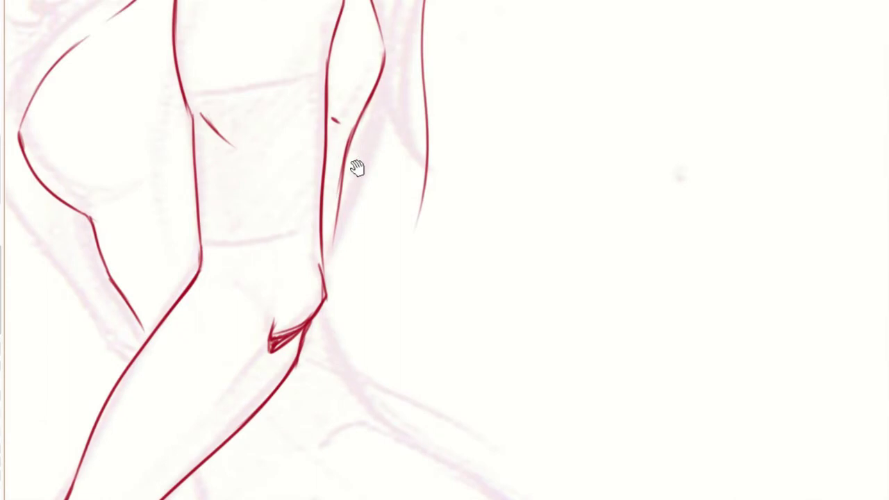
{"action": "key", "text": "ctrl+z"}
{"action": "mouse_move", "coordinate": [354, 130]}
{"action": "left_mouse_down"}
{"action": "mouse_move", "coordinate": [343, 179]}
{"action": "mouse_move", "coordinate": [370, 368]}
{"action": "left_mouse_up"}
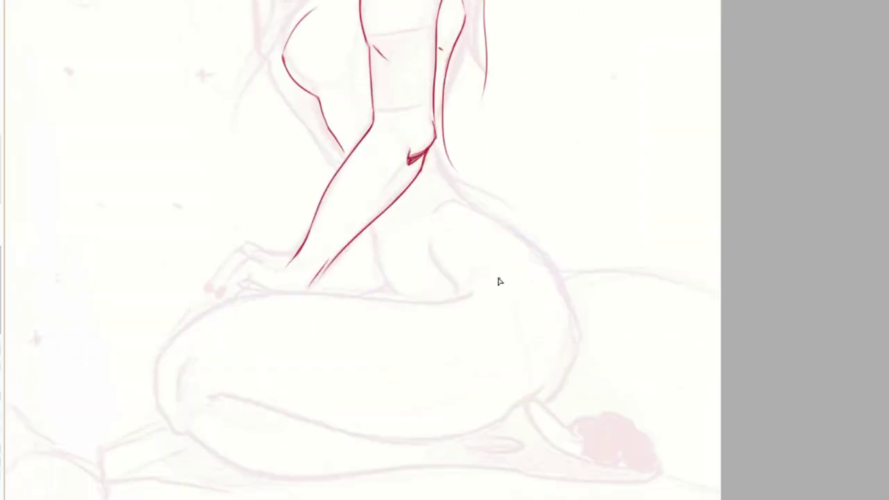
Step: Extend the side contour down-left toward the hip and add a stroke beside the chest
{"action": "key", "text": "h"}
{"action": "scroll", "coordinate": [477, 134], "scroll_direction": "up", "scroll_amount": 1}
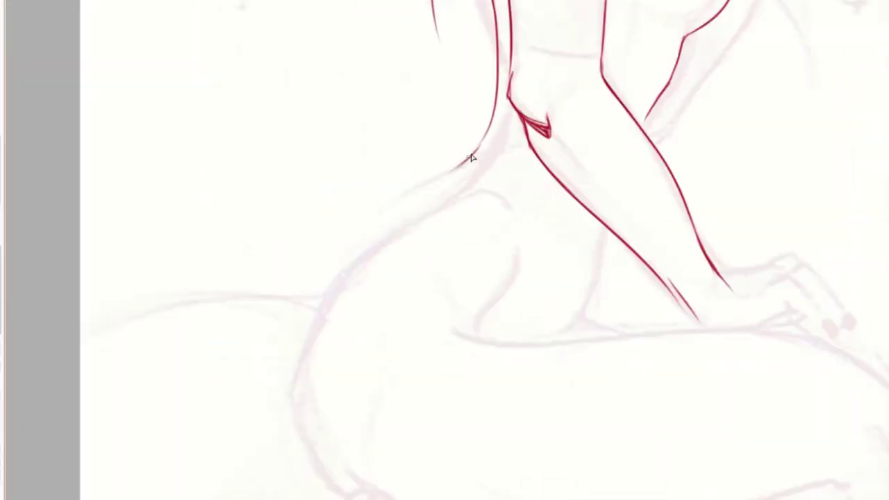
{"action": "left_click_drag", "start_coordinate": [478, 151], "coordinate": [292, 394]}
{"action": "mouse_move", "coordinate": [363, 328]}
{"action": "left_mouse_down"}
{"action": "mouse_move", "coordinate": [379, 399]}
{"action": "mouse_move", "coordinate": [433, 202]}
{"action": "left_mouse_up"}
{"action": "key", "text": "ctrl+z"}
{"action": "left_click_drag", "start_coordinate": [429, 125], "coordinate": [387, 186]}
{"action": "scroll", "coordinate": [428, 210], "scroll_direction": "down", "scroll_amount": 2}
{"action": "mouse_move", "coordinate": [449, 323]}
{"action": "left_mouse_down"}
{"action": "mouse_move", "coordinate": [411, 403]}
{"action": "mouse_move", "coordinate": [419, 365]}
{"action": "left_mouse_up"}
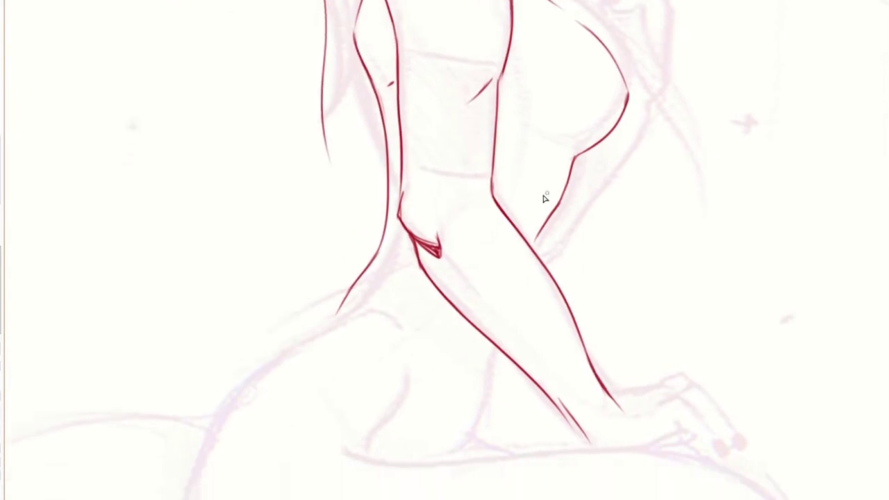
{"action": "mouse_move", "coordinate": [555, 194]}
{"action": "left_mouse_down"}
{"action": "mouse_move", "coordinate": [523, 208]}
{"action": "mouse_move", "coordinate": [492, 261]}
{"action": "left_mouse_up"}
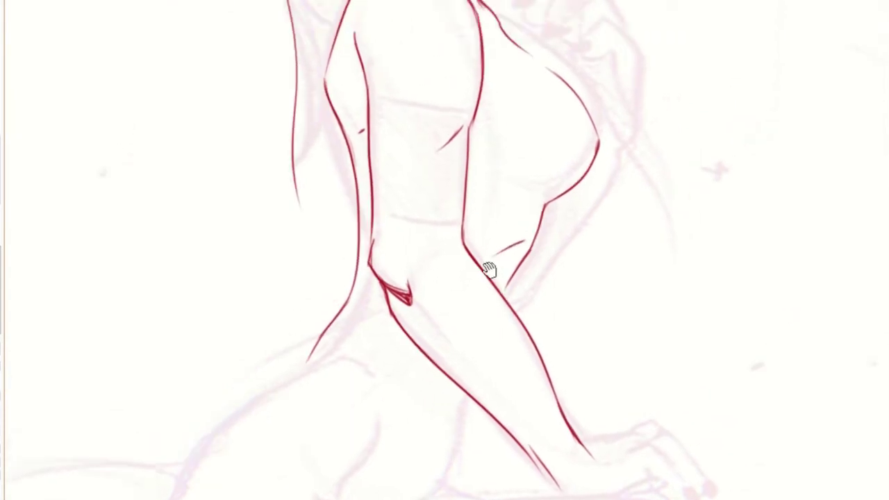
Step: Redo the lower part of the red side contour at the waist, retrying the stroke
{"action": "left_click_drag", "start_coordinate": [458, 335], "coordinate": [446, 226]}
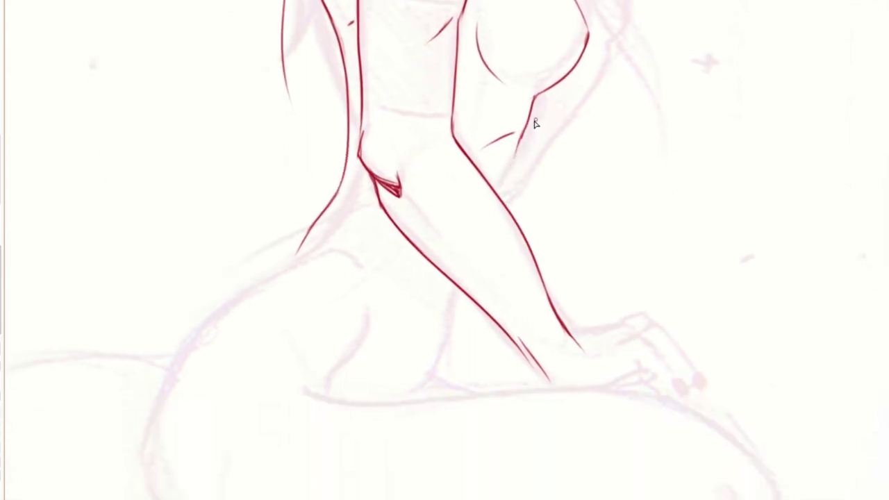
{"action": "left_click_drag", "start_coordinate": [536, 97], "coordinate": [524, 139]}
{"action": "left_click_drag", "start_coordinate": [536, 99], "coordinate": [518, 159]}
{"action": "key", "text": "ctrl+z"}
{"action": "left_click_drag", "start_coordinate": [537, 101], "coordinate": [501, 197]}
{"action": "key", "text": "ctrl+z"}
Step: Ink the crossed forearm as a long red line running down-left
{"action": "key", "text": "ctrl+z"}
{"action": "left_click_drag", "start_coordinate": [537, 97], "coordinate": [528, 164]}
{"action": "left_click_drag", "start_coordinate": [463, 304], "coordinate": [440, 366]}
{"action": "key", "text": "ctrl+z"}
{"action": "left_click_drag", "start_coordinate": [464, 295], "coordinate": [425, 375]}
{"action": "key", "text": "ctrl+z"}
{"action": "left_click_drag", "start_coordinate": [469, 298], "coordinate": [398, 395]}
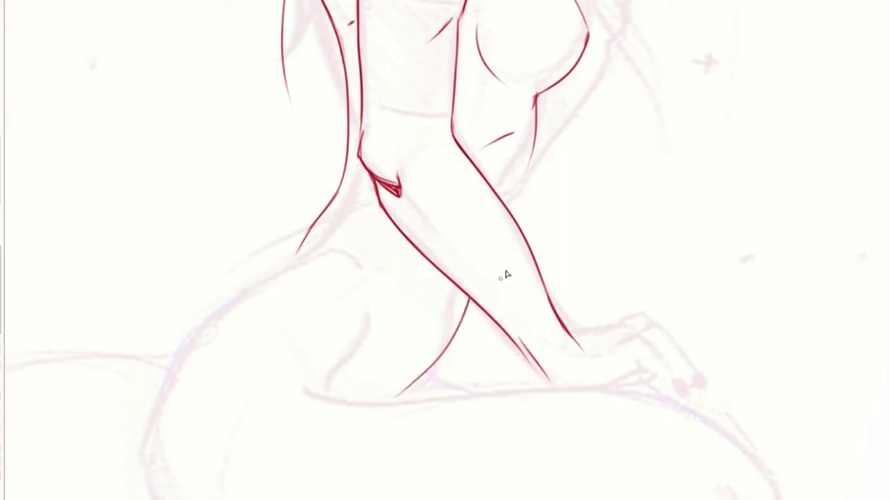
Step: Extend the red side contour down-left from its stub
{"action": "key", "text": "ctrl+z"}
{"action": "left_click_drag", "start_coordinate": [532, 140], "coordinate": [512, 185]}
{"action": "left_click_drag", "start_coordinate": [528, 149], "coordinate": [506, 203]}
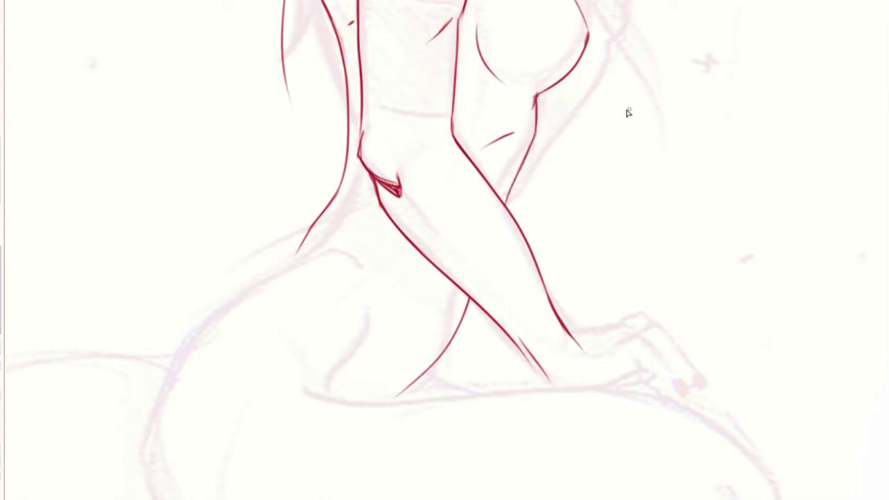
Step: Ink the back and hip contour down-left, with the junction and hip crease
{"action": "left_click_drag", "start_coordinate": [567, 255], "coordinate": [597, 175]}
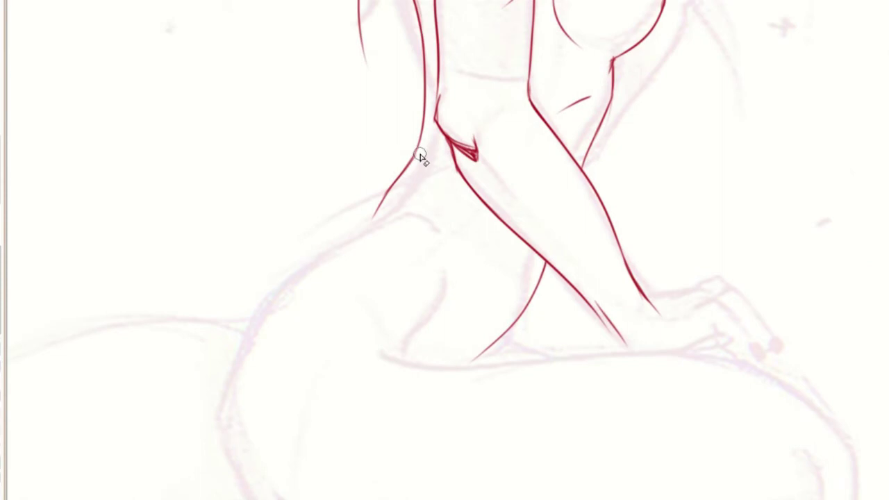
{"action": "mouse_move", "coordinate": [410, 173]}
{"action": "left_mouse_down"}
{"action": "mouse_move", "coordinate": [429, 174]}
{"action": "mouse_move", "coordinate": [359, 239]}
{"action": "mouse_move", "coordinate": [386, 181]}
{"action": "mouse_move", "coordinate": [338, 209]}
{"action": "mouse_move", "coordinate": [251, 437]}
{"action": "left_mouse_up"}
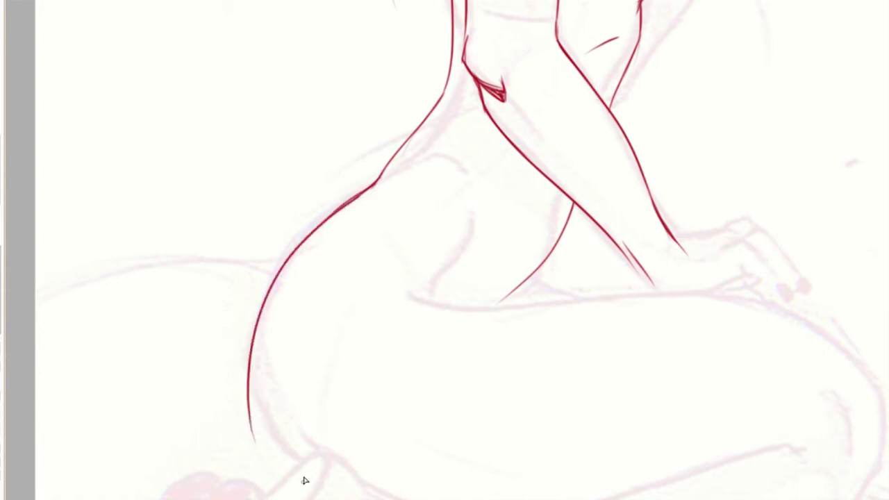
{"action": "left_click_drag", "start_coordinate": [357, 200], "coordinate": [389, 178]}
{"action": "left_click_drag", "start_coordinate": [438, 154], "coordinate": [472, 182]}
Step: Add the thin vertical line between the thighs and the short thigh-top line
{"action": "left_click_drag", "start_coordinate": [476, 236], "coordinate": [471, 301]}
{"action": "mouse_move", "coordinate": [545, 281]}
{"action": "left_mouse_down"}
{"action": "mouse_move", "coordinate": [505, 357]}
{"action": "mouse_move", "coordinate": [496, 238]}
{"action": "left_mouse_up"}
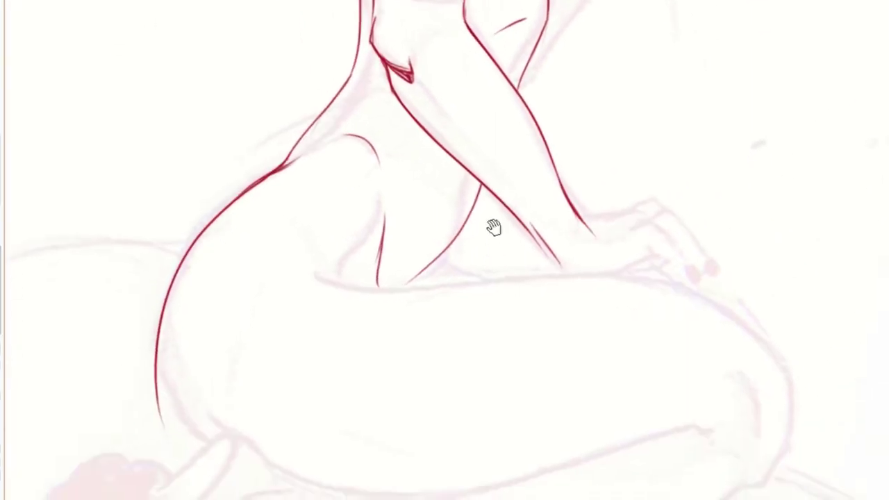
{"action": "left_click_drag", "start_coordinate": [287, 283], "coordinate": [345, 281]}
{"action": "scroll", "coordinate": [409, 297], "scroll_direction": "down", "scroll_amount": 2}
{"action": "left_click", "coordinate": [377, 291]}
{"action": "scroll", "coordinate": [422, 312], "scroll_direction": "up", "scroll_amount": 2}
{"action": "left_click_drag", "start_coordinate": [385, 216], "coordinate": [382, 279]}
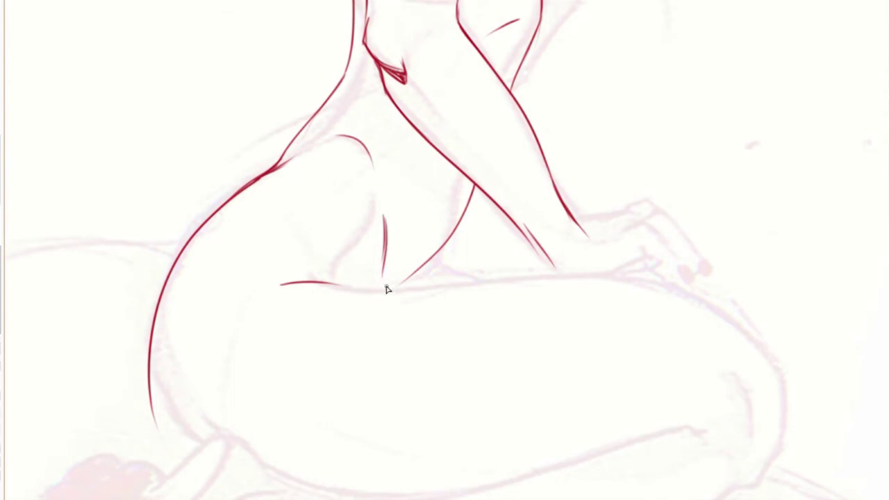
{"action": "scroll", "coordinate": [532, 282], "scroll_direction": "down", "scroll_amount": 2}
{"action": "scroll", "coordinate": [492, 259], "scroll_direction": "up", "scroll_amount": 1}
{"action": "scroll", "coordinate": [500, 257], "scroll_direction": "up", "scroll_amount": 1}
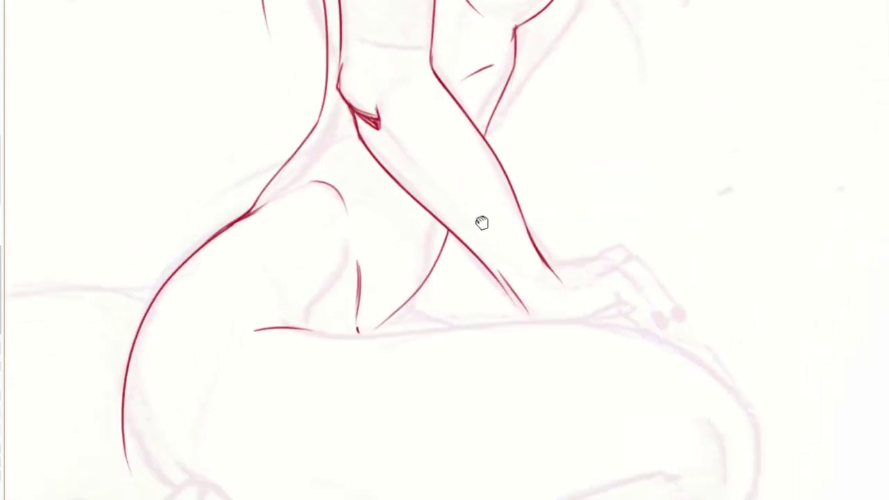
{"action": "scroll", "coordinate": [499, 254], "scroll_direction": "down", "scroll_amount": 1}
{"action": "scroll", "coordinate": [489, 243], "scroll_direction": "down", "scroll_amount": 3}
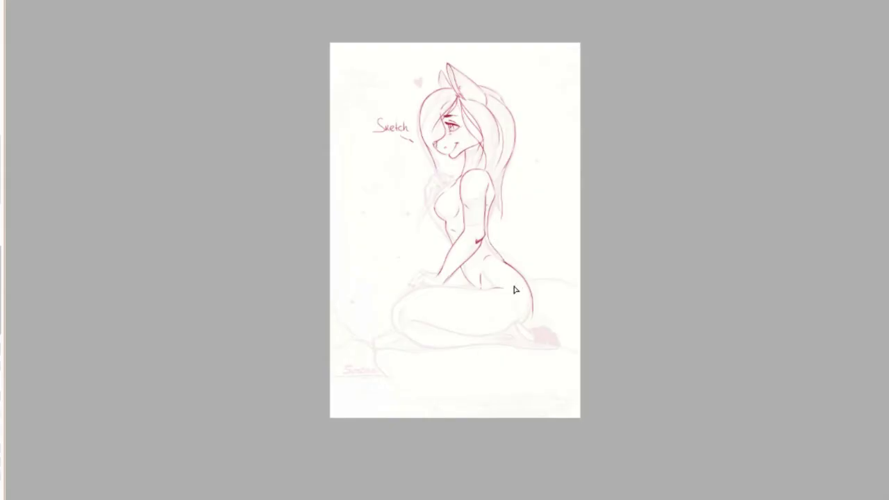
Step: Ink the top edge of the folded thigh in red
{"action": "scroll", "coordinate": [515, 290], "scroll_direction": "up", "scroll_amount": 2}
{"action": "scroll", "coordinate": [512, 275], "scroll_direction": "up", "scroll_amount": 4}
{"action": "scroll", "coordinate": [454, 292], "scroll_direction": "up", "scroll_amount": 2}
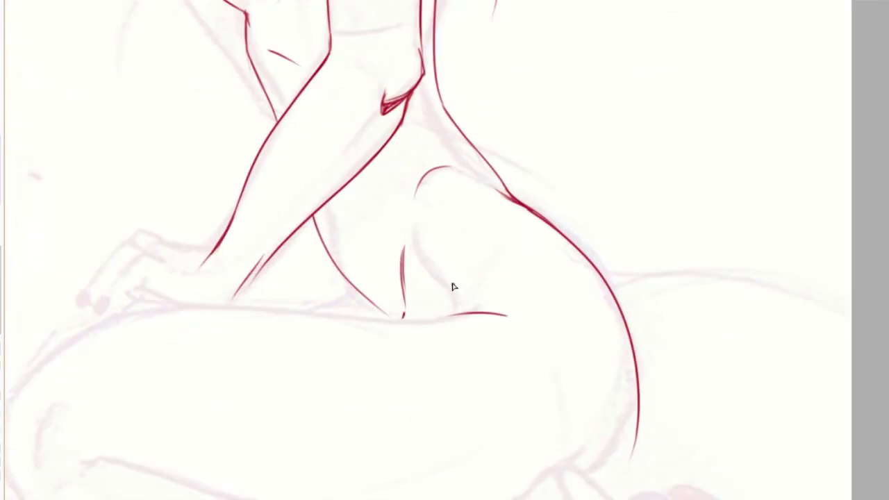
{"action": "mouse_move", "coordinate": [475, 262]}
{"action": "left_mouse_down"}
{"action": "mouse_move", "coordinate": [477, 311]}
{"action": "mouse_move", "coordinate": [450, 292]}
{"action": "mouse_move", "coordinate": [447, 192]}
{"action": "left_mouse_up"}
{"action": "mouse_move", "coordinate": [118, 248]}
{"action": "left_mouse_down"}
{"action": "mouse_move", "coordinate": [186, 201]}
{"action": "mouse_move", "coordinate": [490, 181]}
{"action": "left_mouse_up"}
{"action": "key", "text": "ctrl+z"}
{"action": "left_click_drag", "start_coordinate": [195, 194], "coordinate": [585, 184]}
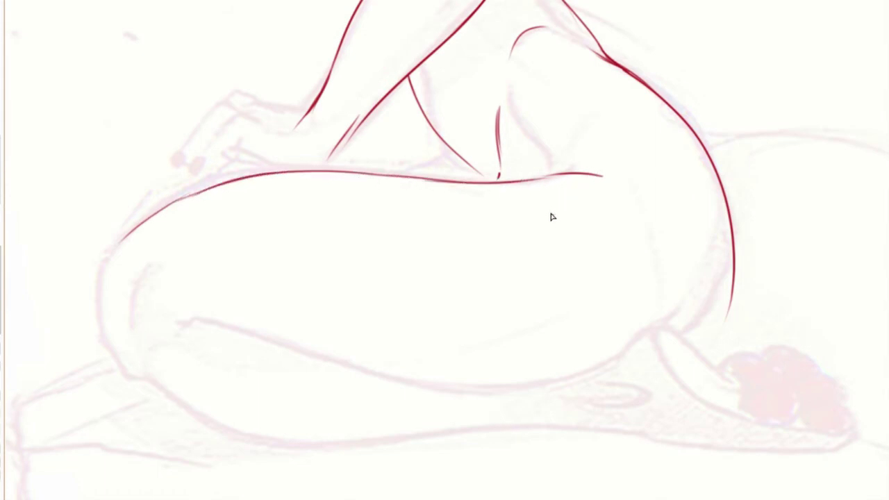
Step: Ink the front curve of the knee, mirroring the canvas view to work on it
{"action": "left_click_drag", "start_coordinate": [490, 248], "coordinate": [511, 151]}
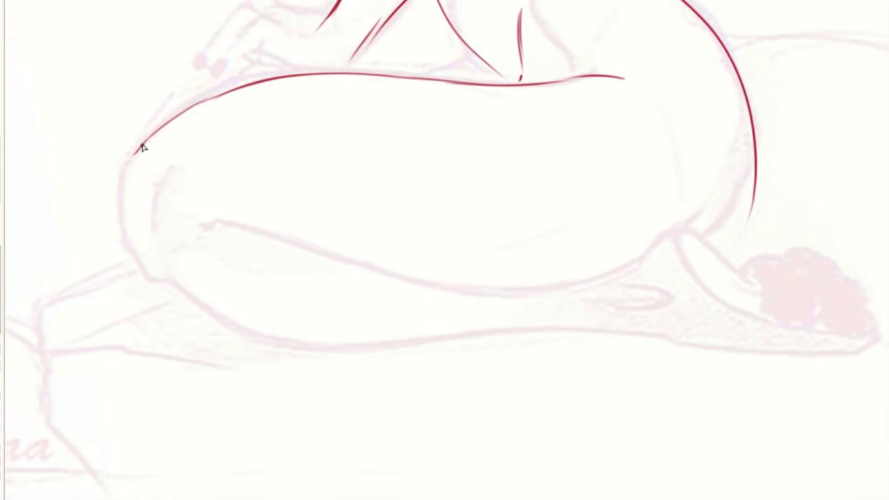
{"action": "left_click_drag", "start_coordinate": [126, 157], "coordinate": [160, 276]}
{"action": "left_click_drag", "start_coordinate": [177, 179], "coordinate": [173, 210]}
{"action": "key", "text": "m"}
{"action": "left_click_drag", "start_coordinate": [430, 228], "coordinate": [372, 216]}
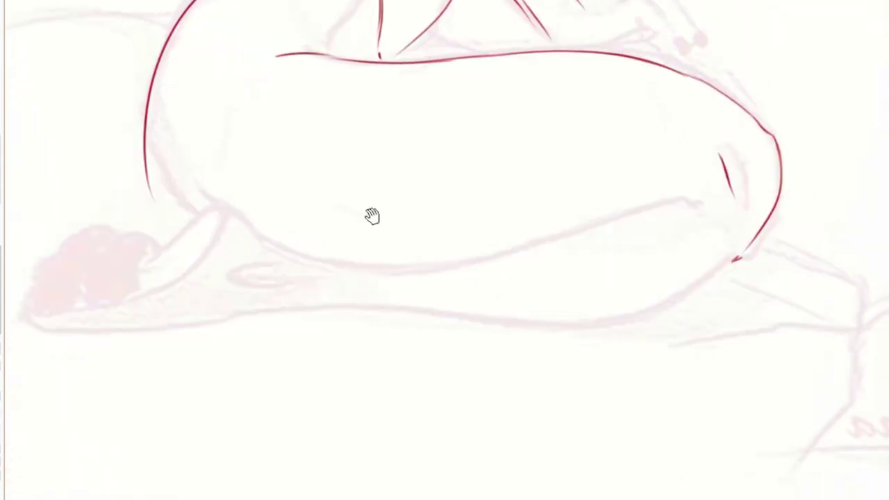
{"action": "left_click_drag", "start_coordinate": [169, 100], "coordinate": [197, 159]}
{"action": "key", "text": "ctrl+z"}
Step: Thicken the knee contour and extend it down toward the foot
{"action": "mouse_move", "coordinate": [189, 194]}
{"action": "left_mouse_down"}
{"action": "mouse_move", "coordinate": [192, 163]}
{"action": "mouse_move", "coordinate": [201, 229]}
{"action": "left_mouse_up"}
{"action": "left_click_drag", "start_coordinate": [189, 177], "coordinate": [242, 283]}
{"action": "mouse_move", "coordinate": [306, 233]}
{"action": "left_mouse_down"}
{"action": "mouse_move", "coordinate": [307, 301]}
{"action": "mouse_move", "coordinate": [321, 229]}
{"action": "mouse_move", "coordinate": [382, 191]}
{"action": "left_mouse_up"}
{"action": "mouse_move", "coordinate": [300, 203]}
{"action": "left_mouse_down"}
{"action": "mouse_move", "coordinate": [338, 186]}
{"action": "mouse_move", "coordinate": [268, 246]}
{"action": "mouse_move", "coordinate": [301, 252]}
{"action": "left_mouse_up"}
Step: Ink the upper edge of the foot as a smooth curve, redrawing it twice
{"action": "key", "text": "m"}
{"action": "left_click_drag", "start_coordinate": [496, 258], "coordinate": [426, 205]}
{"action": "mouse_move", "coordinate": [357, 147]}
{"action": "left_mouse_down"}
{"action": "mouse_move", "coordinate": [420, 237]}
{"action": "mouse_move", "coordinate": [511, 222]}
{"action": "left_mouse_up"}
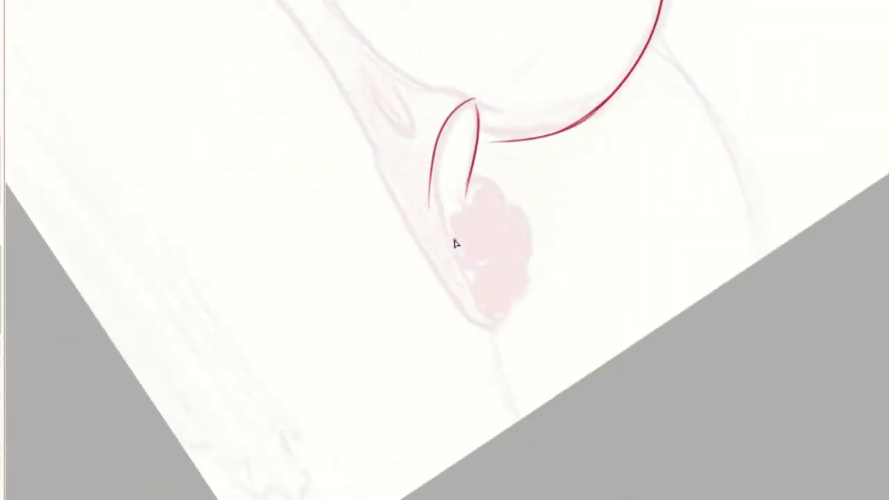
{"action": "key", "text": "ctrl+z"}
{"action": "mouse_move", "coordinate": [556, 149]}
{"action": "left_mouse_down"}
{"action": "mouse_move", "coordinate": [448, 218]}
{"action": "mouse_move", "coordinate": [422, 295]}
{"action": "left_mouse_up"}
{"action": "key", "text": "ctrl+z"}
{"action": "left_click_drag", "start_coordinate": [494, 171], "coordinate": [415, 313]}
{"action": "key", "text": "ctrl+0"}
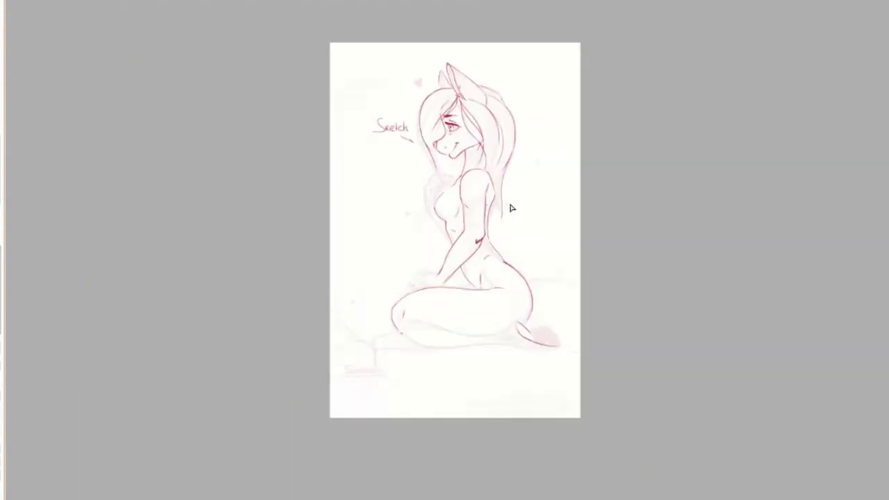
Step: Zoom in on the tucked foot and ink a shorter outer foot curve
{"action": "scroll", "coordinate": [572, 341], "scroll_direction": "up", "scroll_amount": 3}
{"action": "scroll", "coordinate": [526, 349], "scroll_direction": "up", "scroll_amount": 3}
{"action": "mouse_move", "coordinate": [525, 330]}
{"action": "left_mouse_down"}
{"action": "mouse_move", "coordinate": [435, 257]}
{"action": "mouse_move", "coordinate": [466, 252]}
{"action": "mouse_move", "coordinate": [563, 309]}
{"action": "left_mouse_up"}
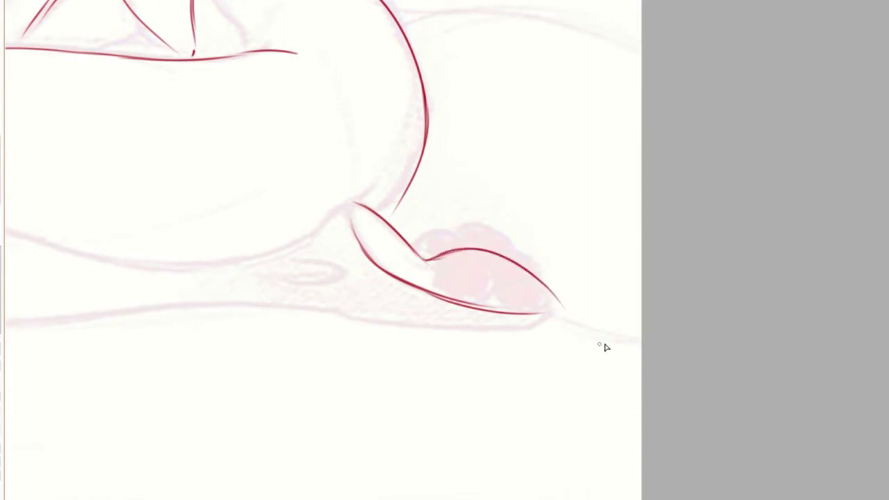
{"action": "left_click_drag", "start_coordinate": [495, 248], "coordinate": [606, 312]}
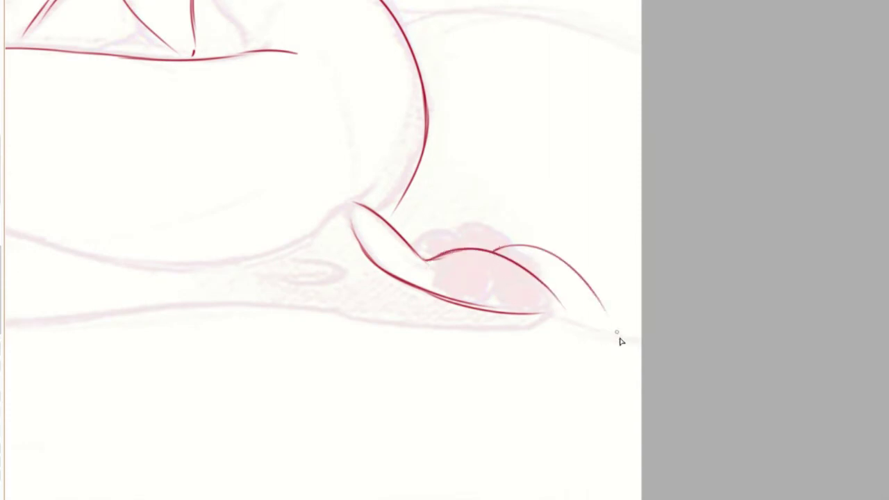
{"action": "key", "text": "ctrl+z"}
{"action": "mouse_move", "coordinate": [495, 248]}
{"action": "left_mouse_down"}
{"action": "mouse_move", "coordinate": [528, 257]}
{"action": "mouse_move", "coordinate": [582, 296]}
{"action": "left_mouse_up"}
Step: In the mirrored view, ink the foot's left edge, tip and inner curve
{"action": "key", "text": "m"}
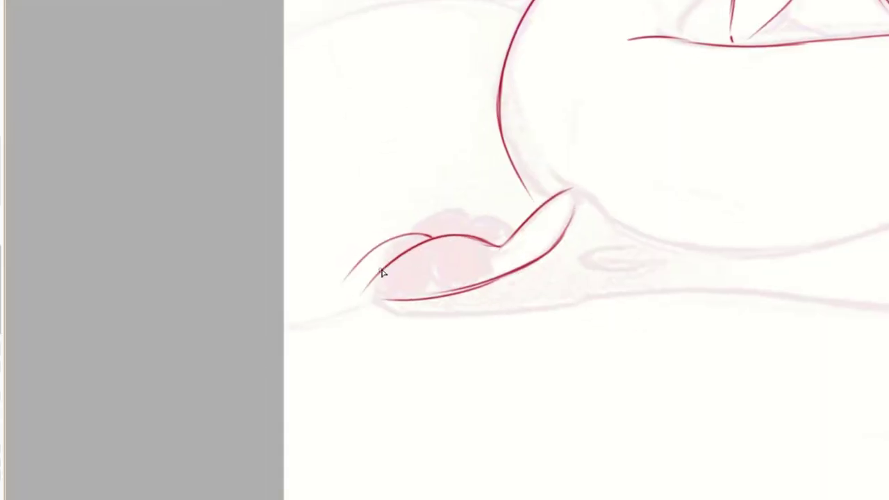
{"action": "left_click_drag", "start_coordinate": [387, 272], "coordinate": [386, 300]}
{"action": "mouse_move", "coordinate": [342, 283]}
{"action": "left_mouse_down"}
{"action": "mouse_move", "coordinate": [383, 267]}
{"action": "mouse_move", "coordinate": [393, 250]}
{"action": "left_mouse_up"}
{"action": "key", "text": "ctrl+z"}
{"action": "key", "text": "ctrl+z"}
{"action": "key", "text": "ctrl+z"}
{"action": "key", "text": "ctrl+z"}
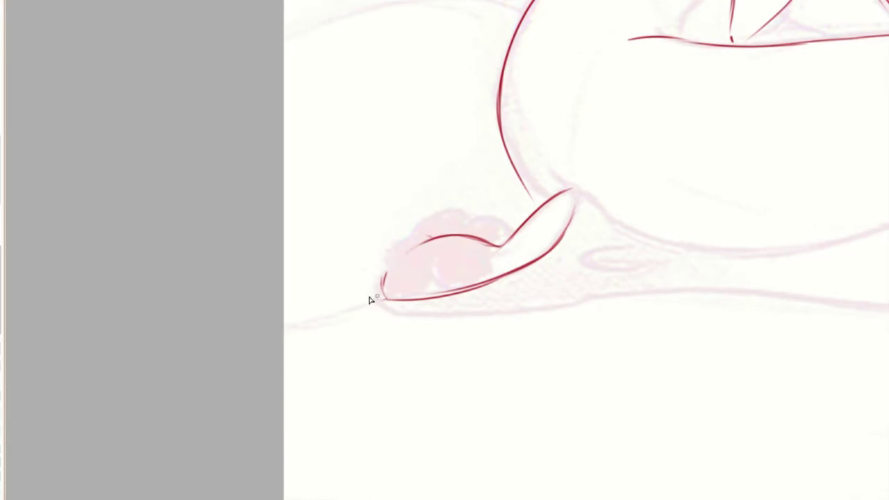
{"action": "mouse_move", "coordinate": [391, 255]}
{"action": "left_mouse_down"}
{"action": "mouse_move", "coordinate": [338, 304]}
{"action": "mouse_move", "coordinate": [401, 319]}
{"action": "mouse_move", "coordinate": [353, 303]}
{"action": "mouse_move", "coordinate": [445, 308]}
{"action": "mouse_move", "coordinate": [548, 282]}
{"action": "left_mouse_up"}
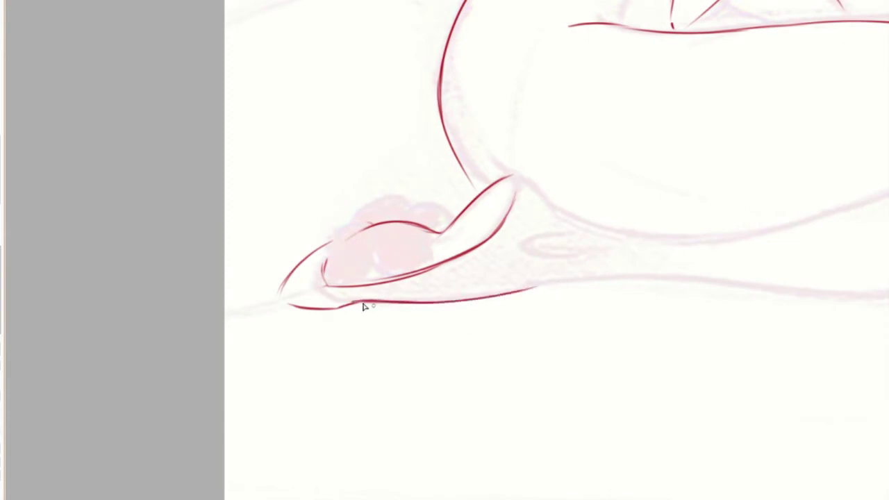
{"action": "mouse_move", "coordinate": [325, 288]}
{"action": "left_mouse_down"}
{"action": "mouse_move", "coordinate": [307, 296]}
{"action": "mouse_move", "coordinate": [333, 280]}
{"action": "left_mouse_up"}
{"action": "left_click_drag", "start_coordinate": [312, 262], "coordinate": [355, 241]}
{"action": "left_click_drag", "start_coordinate": [431, 231], "coordinate": [393, 266]}
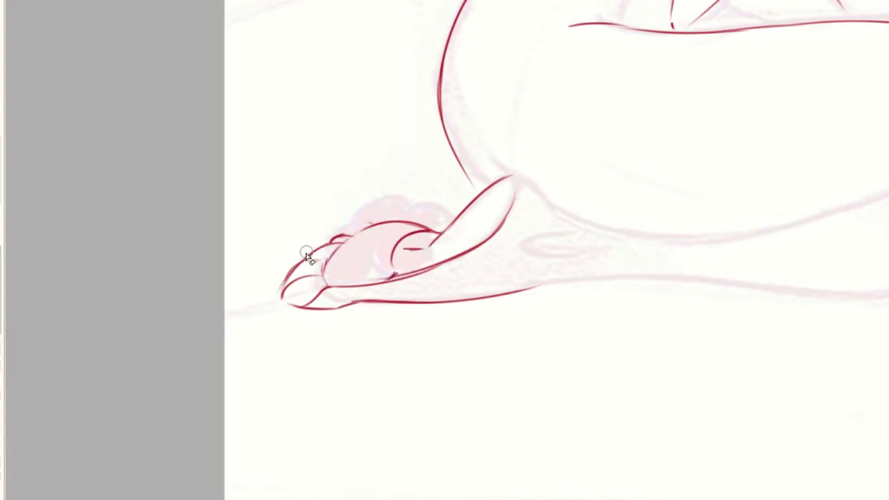
Step: Ink the toes with short strokes along their top, right and lower edges
{"action": "left_click_drag", "start_coordinate": [314, 249], "coordinate": [303, 261]}
{"action": "mouse_move", "coordinate": [344, 238]}
{"action": "left_mouse_down"}
{"action": "mouse_move", "coordinate": [278, 280]}
{"action": "mouse_move", "coordinate": [286, 274]}
{"action": "mouse_move", "coordinate": [279, 296]}
{"action": "left_mouse_up"}
{"action": "left_click_drag", "start_coordinate": [338, 242], "coordinate": [300, 265]}
{"action": "scroll", "coordinate": [402, 303], "scroll_direction": "up", "scroll_amount": 3}
{"action": "key", "text": "ctrl+z"}
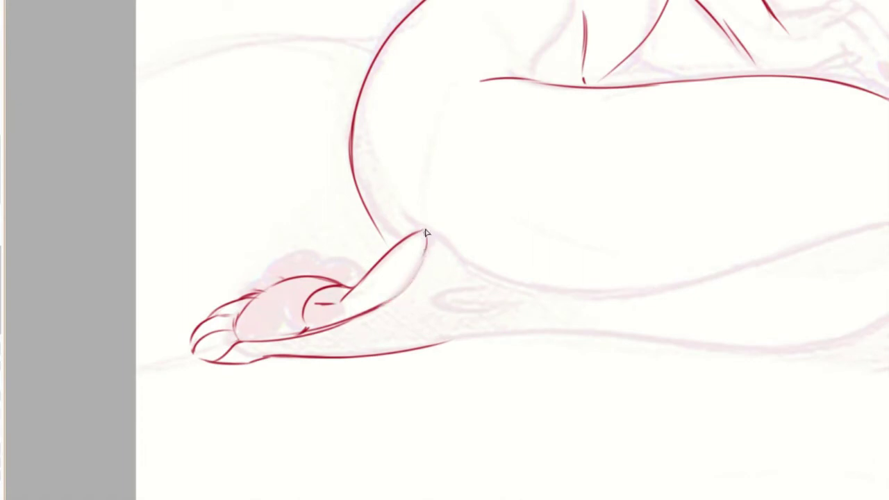
{"action": "left_click_drag", "start_coordinate": [427, 230], "coordinate": [417, 271]}
{"action": "left_click_drag", "start_coordinate": [425, 239], "coordinate": [342, 307]}
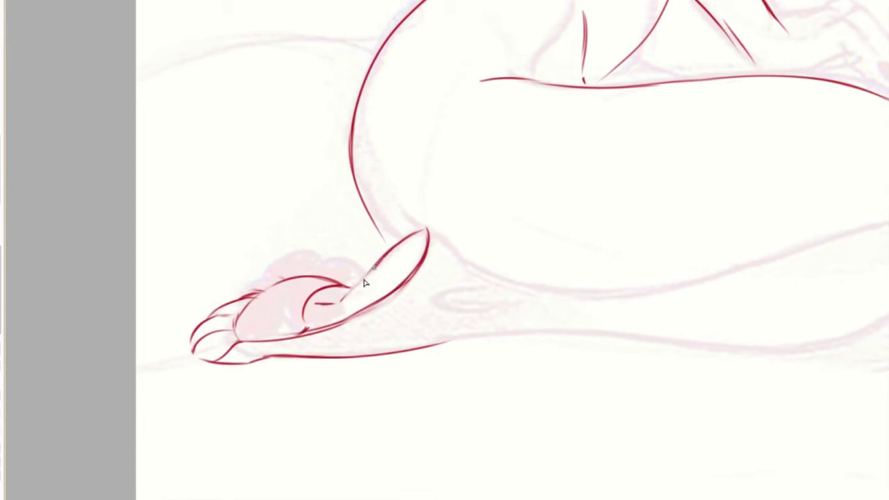
{"action": "left_click_drag", "start_coordinate": [386, 272], "coordinate": [355, 295]}
{"action": "mouse_move", "coordinate": [448, 361]}
{"action": "left_mouse_down"}
{"action": "mouse_move", "coordinate": [417, 365]}
{"action": "mouse_move", "coordinate": [386, 347]}
{"action": "left_mouse_up"}
Step: Ink a short red line down from the toe tip in the mirrored view
{"action": "key", "text": "h"}
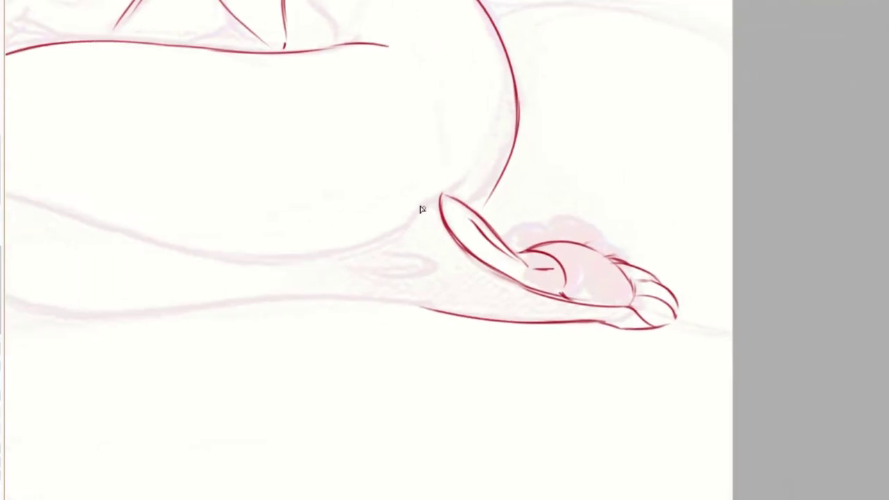
{"action": "left_click_drag", "start_coordinate": [443, 196], "coordinate": [403, 232]}
{"action": "key", "text": "ctrl+z"}
{"action": "left_click_drag", "start_coordinate": [441, 193], "coordinate": [398, 236]}
Step: Ink the bottom contour beneath the foot and heel as one long line
{"action": "key", "text": "h"}
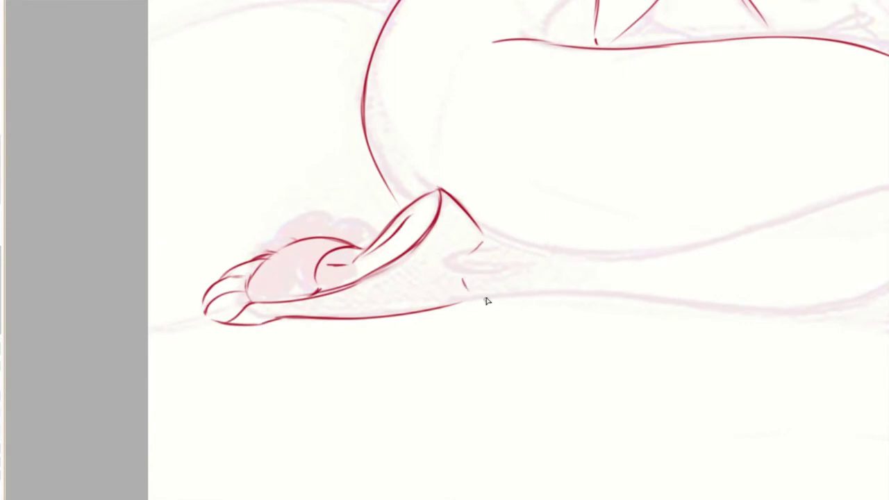
{"action": "left_click_drag", "start_coordinate": [458, 263], "coordinate": [566, 258]}
{"action": "key", "text": "ctrl+z"}
{"action": "mouse_move", "coordinate": [460, 278]}
{"action": "left_mouse_down"}
{"action": "mouse_move", "coordinate": [511, 277]}
{"action": "mouse_move", "coordinate": [468, 339]}
{"action": "mouse_move", "coordinate": [435, 363]}
{"action": "mouse_move", "coordinate": [405, 314]}
{"action": "mouse_move", "coordinate": [327, 271]}
{"action": "mouse_move", "coordinate": [340, 284]}
{"action": "left_mouse_up"}
{"action": "key", "text": "ctrl+z"}
{"action": "mouse_move", "coordinate": [280, 265]}
{"action": "left_mouse_down"}
{"action": "mouse_move", "coordinate": [527, 275]}
{"action": "mouse_move", "coordinate": [493, 285]}
{"action": "left_mouse_up"}
{"action": "left_click_drag", "start_coordinate": [390, 301], "coordinate": [639, 247]}
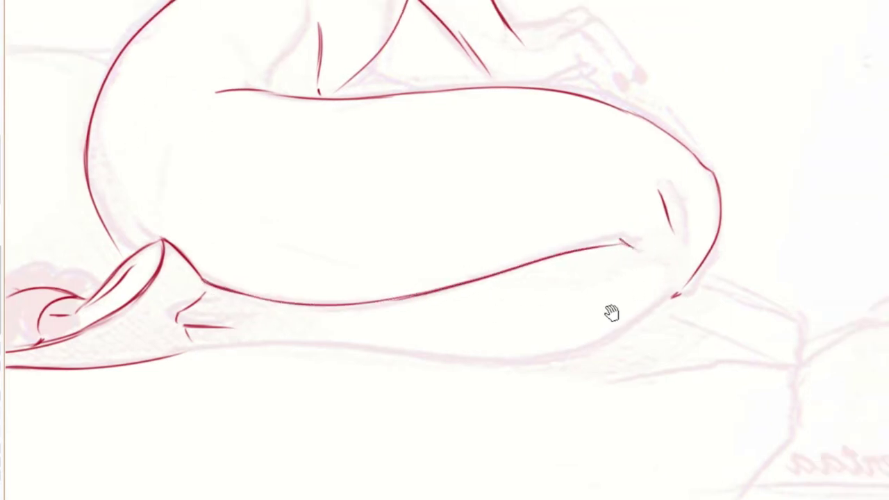
Step: Ink the lower leg contour to the knee's lower end, then fit the page
{"action": "left_click_drag", "start_coordinate": [272, 352], "coordinate": [275, 298]}
{"action": "left_click_drag", "start_coordinate": [187, 320], "coordinate": [345, 290]}
{"action": "key", "text": "ctrl+z"}
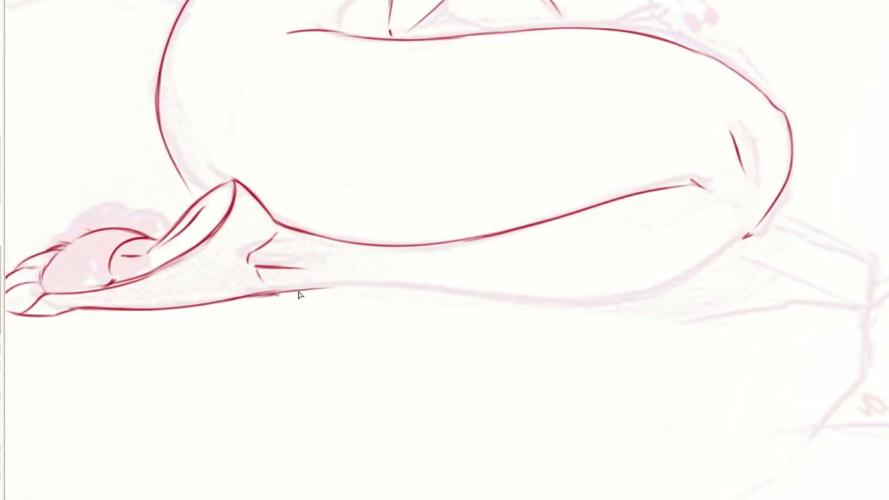
{"action": "key", "text": "ctrl+z"}
{"action": "mouse_move", "coordinate": [247, 300]}
{"action": "left_mouse_down"}
{"action": "mouse_move", "coordinate": [409, 285]}
{"action": "mouse_move", "coordinate": [345, 275]}
{"action": "mouse_move", "coordinate": [577, 285]}
{"action": "left_mouse_up"}
{"action": "key", "text": "ctrl+z"}
{"action": "left_click_drag", "start_coordinate": [291, 268], "coordinate": [525, 285]}
{"action": "key", "text": "ctrl+z"}
{"action": "left_click_drag", "start_coordinate": [303, 269], "coordinate": [553, 280]}
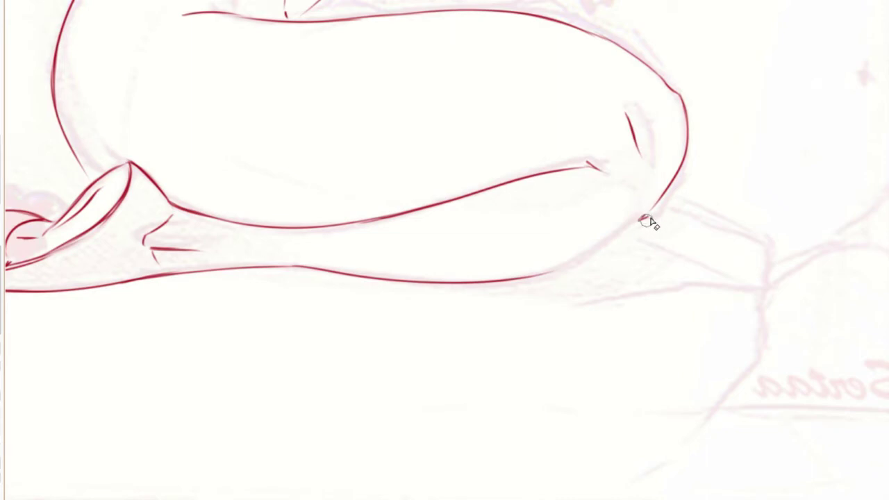
{"action": "left_click_drag", "start_coordinate": [651, 209], "coordinate": [549, 275]}
{"action": "key", "text": "ctrl+0"}
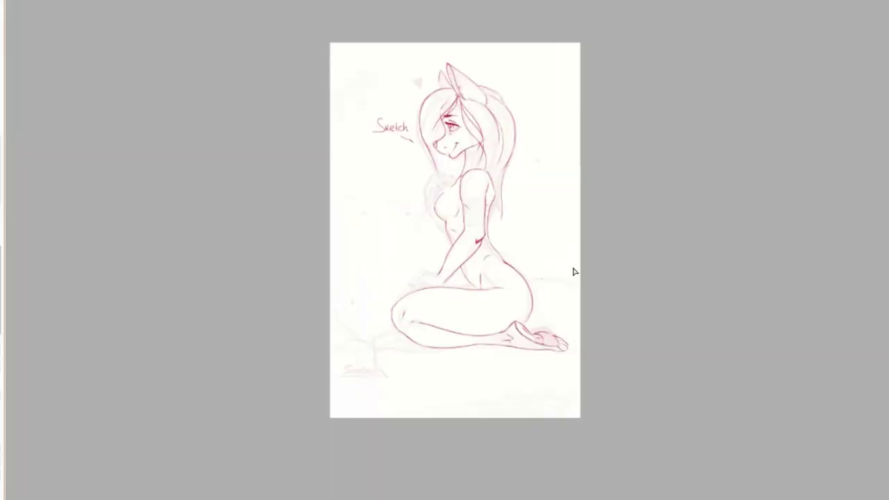
Step: Erase the dark back and hip contour and redraw it along the sketch
{"action": "scroll", "coordinate": [555, 299], "scroll_direction": "up", "scroll_amount": 3}
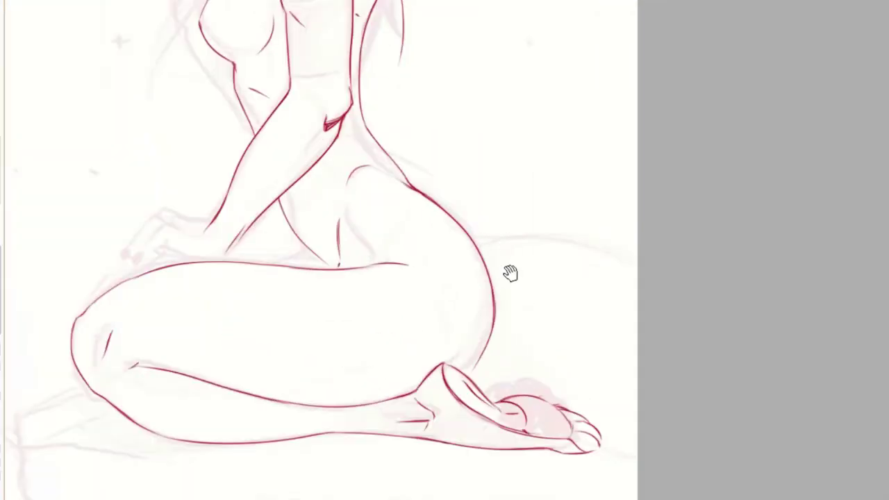
{"action": "key", "text": "m"}
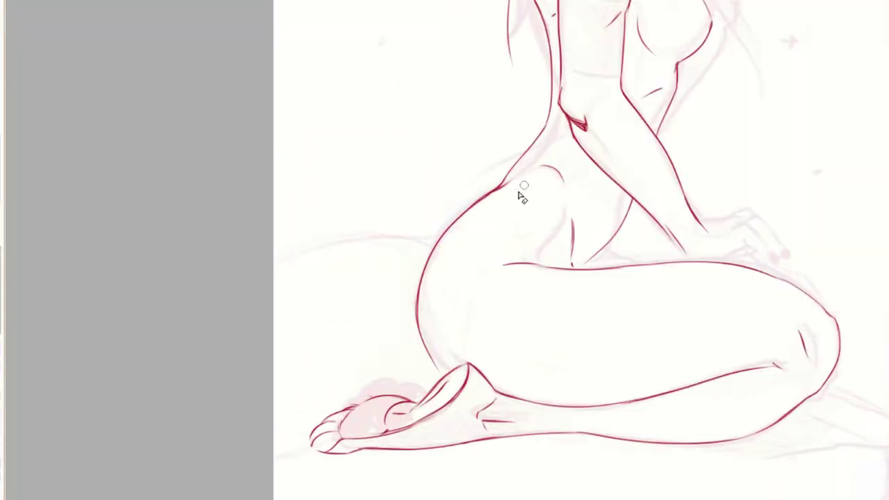
{"action": "left_click_drag", "start_coordinate": [512, 185], "coordinate": [445, 243]}
{"action": "left_click_drag", "start_coordinate": [482, 206], "coordinate": [422, 277]}
{"action": "scroll", "coordinate": [483, 186], "scroll_direction": "up", "scroll_amount": 2}
{"action": "mouse_move", "coordinate": [496, 183]}
{"action": "left_mouse_down"}
{"action": "mouse_move", "coordinate": [410, 252]}
{"action": "mouse_move", "coordinate": [366, 375]}
{"action": "left_mouse_up"}
Step: Bring the torso into view, mirror the canvas, and erase the red line right of it
{"action": "mouse_move", "coordinate": [509, 218]}
{"action": "left_mouse_down"}
{"action": "mouse_move", "coordinate": [405, 361]}
{"action": "mouse_move", "coordinate": [378, 254]}
{"action": "left_mouse_up"}
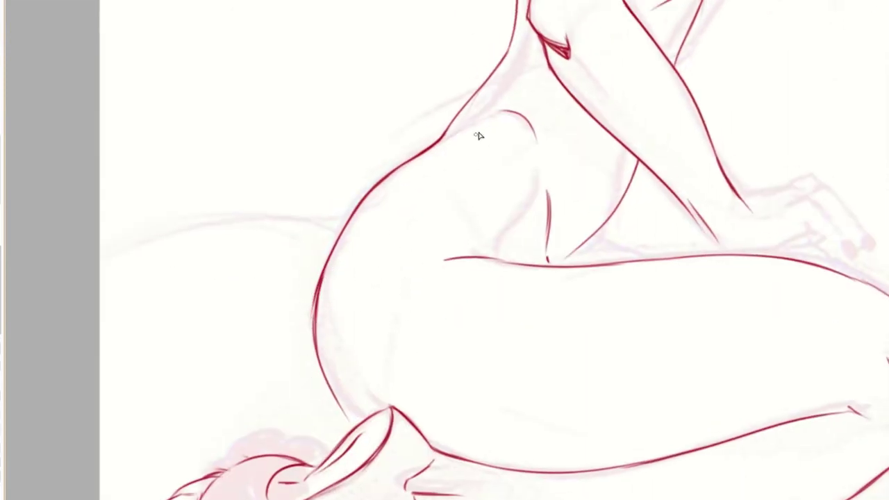
{"action": "left_click_drag", "start_coordinate": [507, 354], "coordinate": [490, 359]}
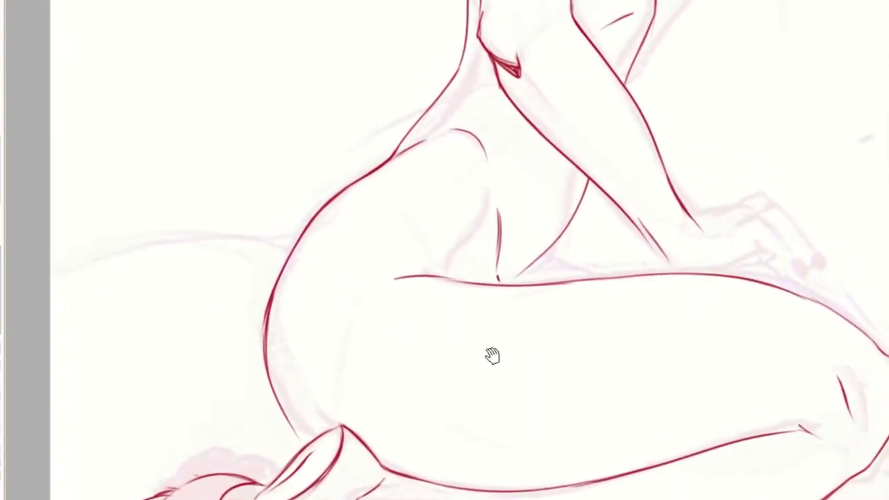
{"action": "left_click_drag", "start_coordinate": [492, 254], "coordinate": [461, 359]}
{"action": "left_click_drag", "start_coordinate": [497, 232], "coordinate": [484, 259]}
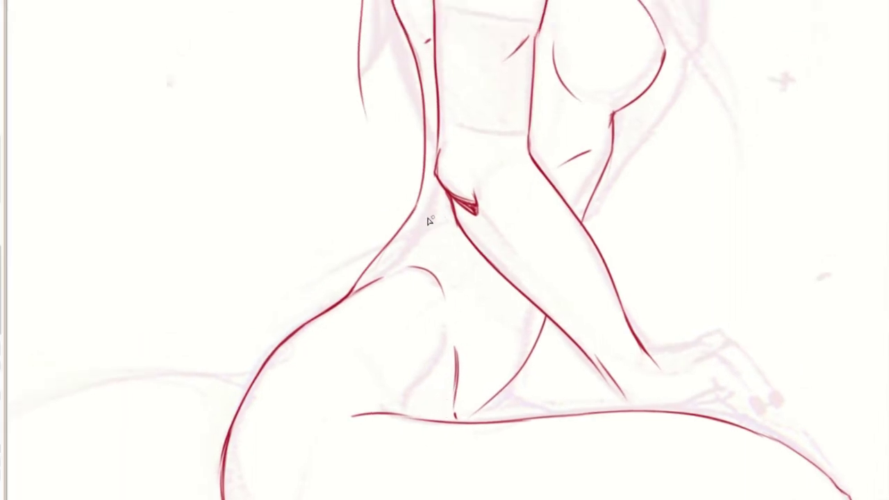
{"action": "left_click_drag", "start_coordinate": [459, 214], "coordinate": [479, 253]}
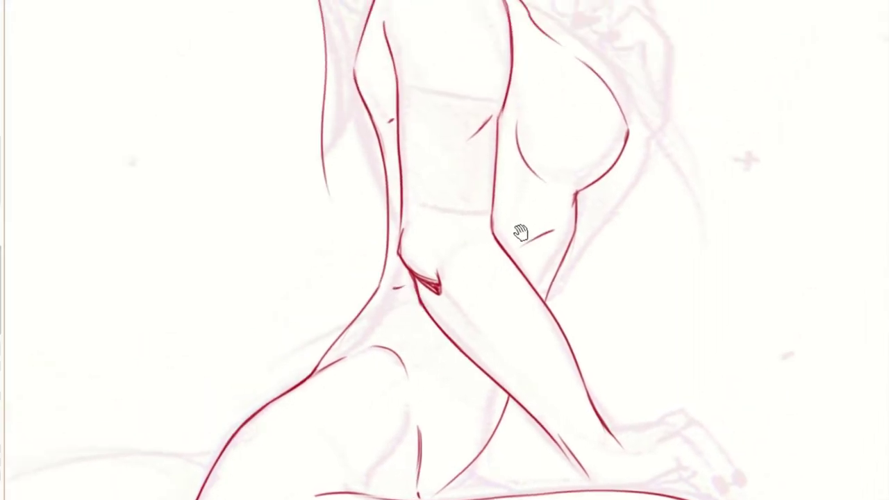
{"action": "key", "text": "m"}
{"action": "left_click_drag", "start_coordinate": [530, 94], "coordinate": [507, 182]}
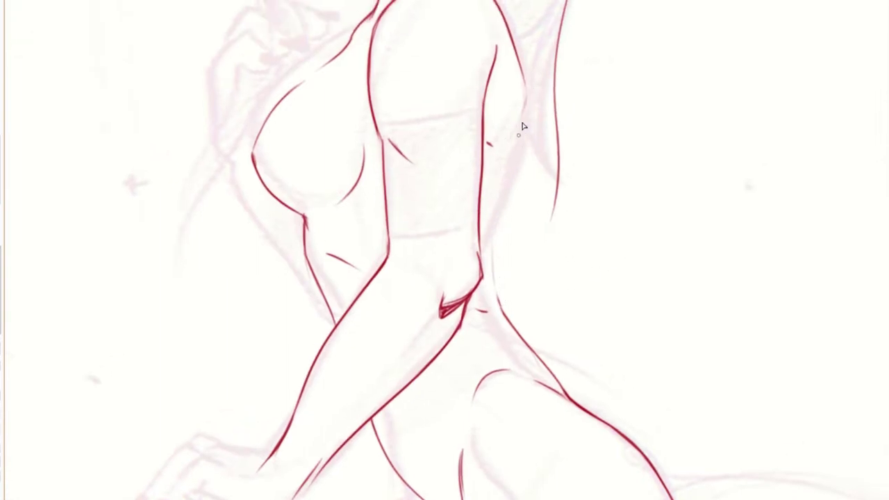
Step: Redraw the red line along the torso's side as a longer curve
{"action": "mouse_move", "coordinate": [522, 44]}
{"action": "left_mouse_down"}
{"action": "mouse_move", "coordinate": [500, 7]}
{"action": "mouse_move", "coordinate": [507, 104]}
{"action": "left_mouse_up"}
{"action": "key", "text": "ctrl+z"}
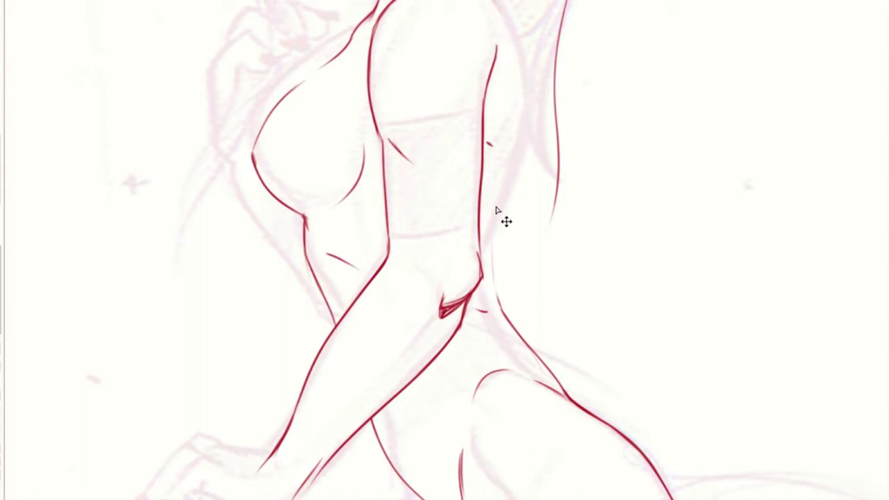
{"action": "left_click_drag", "start_coordinate": [518, 144], "coordinate": [491, 245]}
{"action": "key", "text": "ctrl+z"}
{"action": "left_click_drag", "start_coordinate": [527, 134], "coordinate": [495, 264]}
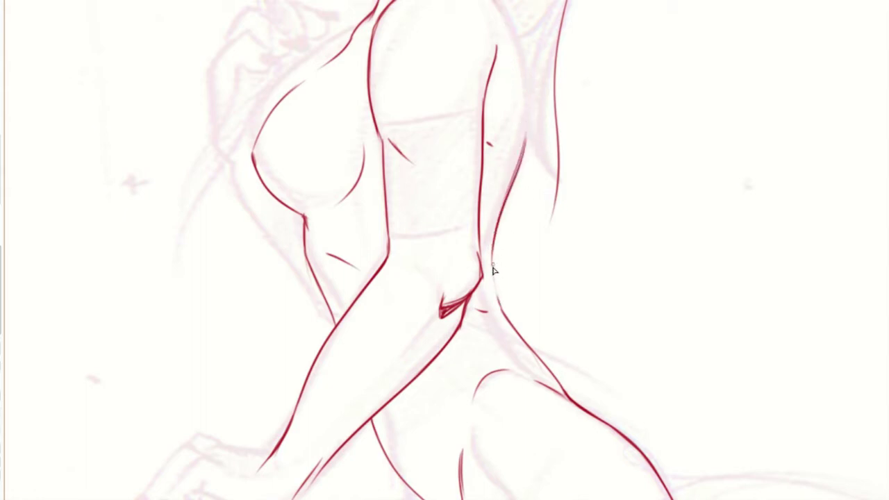
Step: On the flipped canvas, ink the arm's left edge and thin upper-arm lines
{"action": "scroll", "coordinate": [540, 215], "scroll_direction": "up", "scroll_amount": 3}
{"action": "key", "text": "h"}
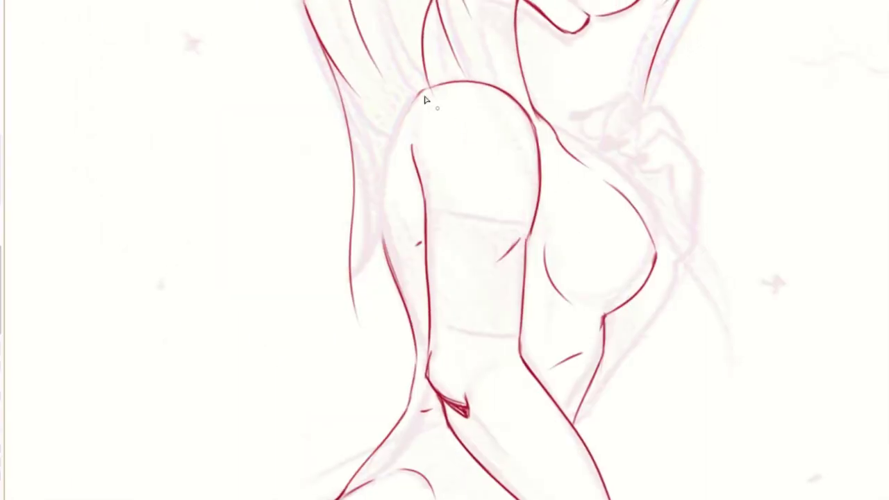
{"action": "mouse_move", "coordinate": [420, 87]}
{"action": "left_mouse_down"}
{"action": "mouse_move", "coordinate": [381, 205]}
{"action": "mouse_move", "coordinate": [389, 230]}
{"action": "left_mouse_up"}
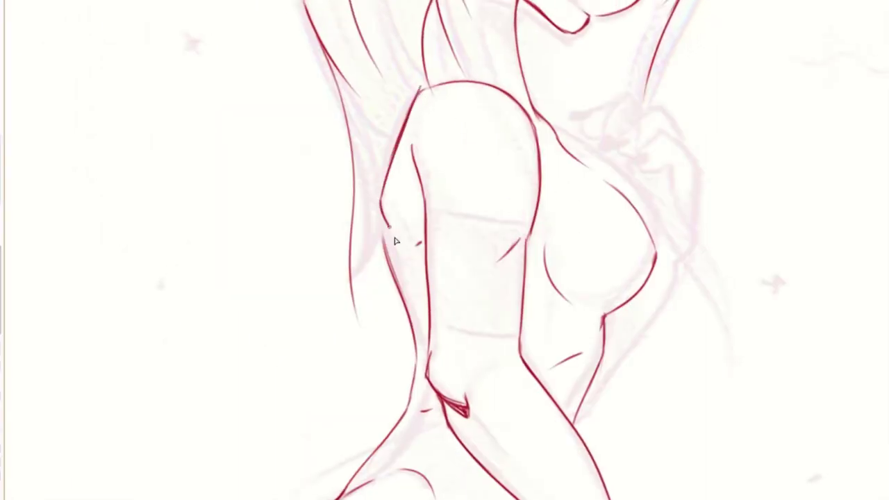
{"action": "key", "text": "ctrl+z"}
{"action": "left_click_drag", "start_coordinate": [387, 231], "coordinate": [416, 336]}
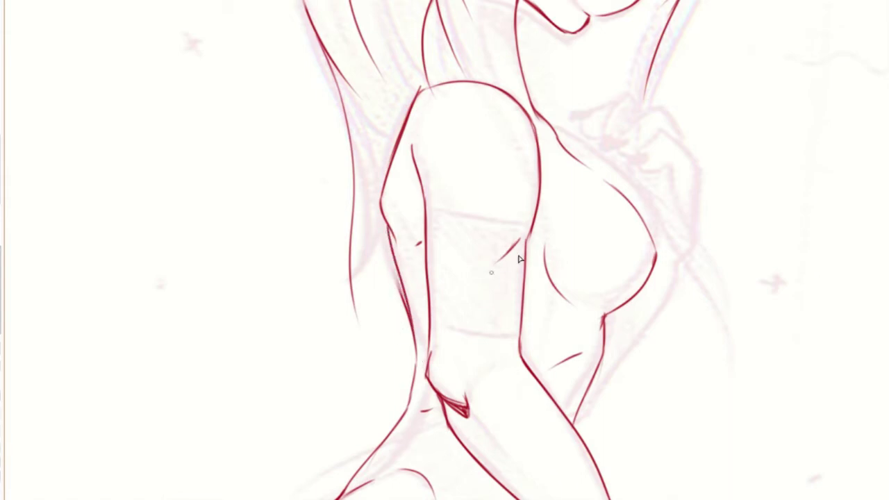
{"action": "left_click_drag", "start_coordinate": [571, 313], "coordinate": [541, 283]}
{"action": "left_click_drag", "start_coordinate": [572, 347], "coordinate": [570, 287]}
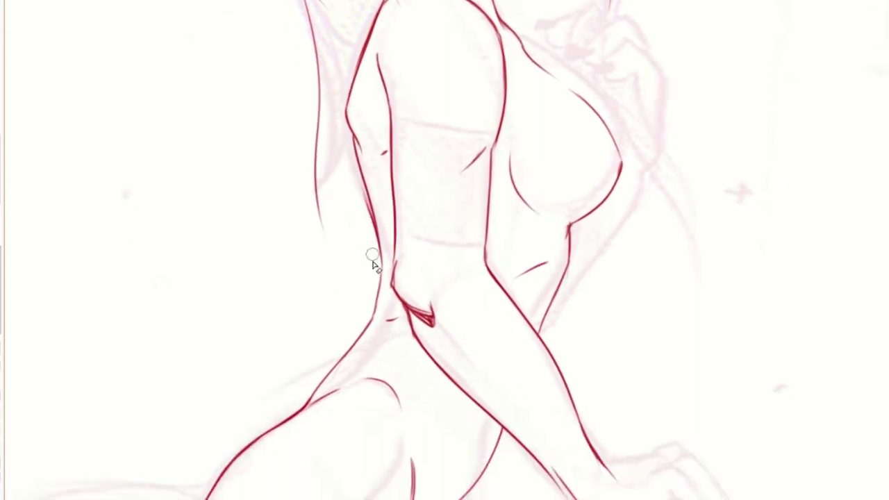
{"action": "left_click_drag", "start_coordinate": [451, 170], "coordinate": [444, 274]}
{"action": "left_click_drag", "start_coordinate": [379, 171], "coordinate": [384, 222]}
Step: Flip back, erase and redraw the shoulder arc flowing into the arm line
{"action": "key", "text": "h"}
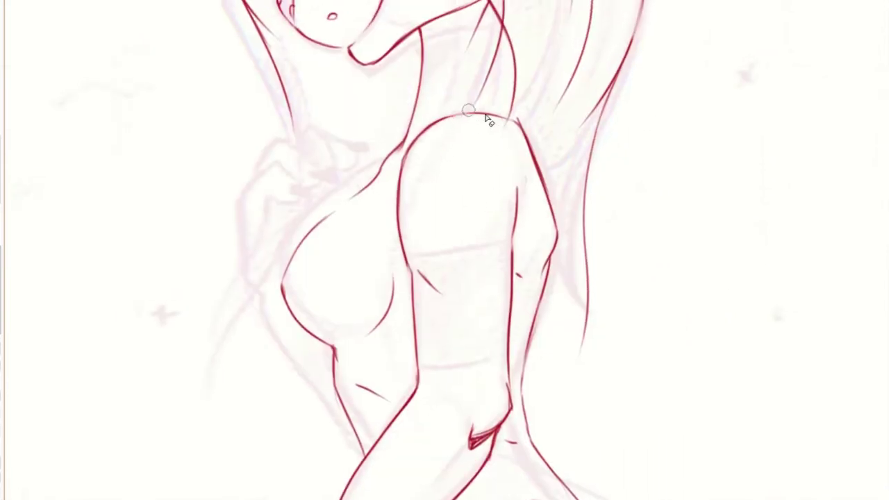
{"action": "left_click_drag", "start_coordinate": [399, 210], "coordinate": [404, 253]}
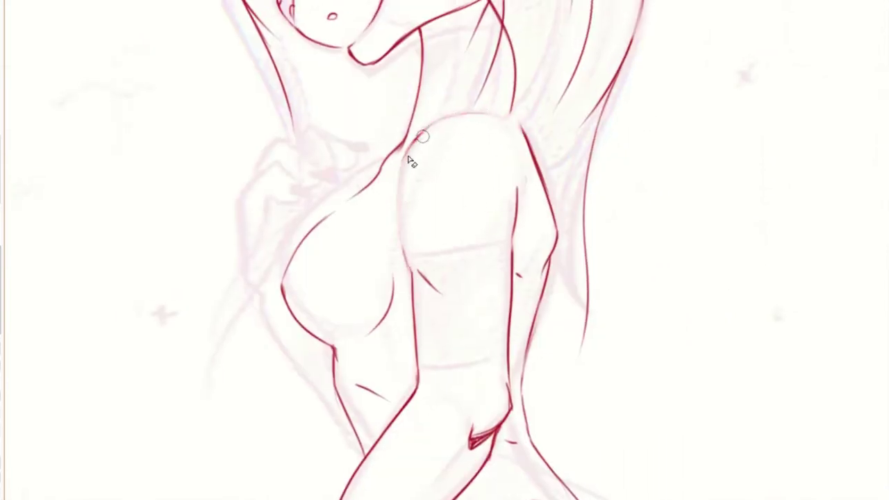
{"action": "mouse_move", "coordinate": [415, 167]}
{"action": "left_mouse_down"}
{"action": "mouse_move", "coordinate": [424, 132]}
{"action": "mouse_move", "coordinate": [402, 170]}
{"action": "mouse_move", "coordinate": [408, 271]}
{"action": "left_mouse_up"}
{"action": "mouse_move", "coordinate": [402, 219]}
{"action": "left_mouse_down"}
{"action": "mouse_move", "coordinate": [416, 288]}
{"action": "mouse_move", "coordinate": [410, 274]}
{"action": "left_mouse_up"}
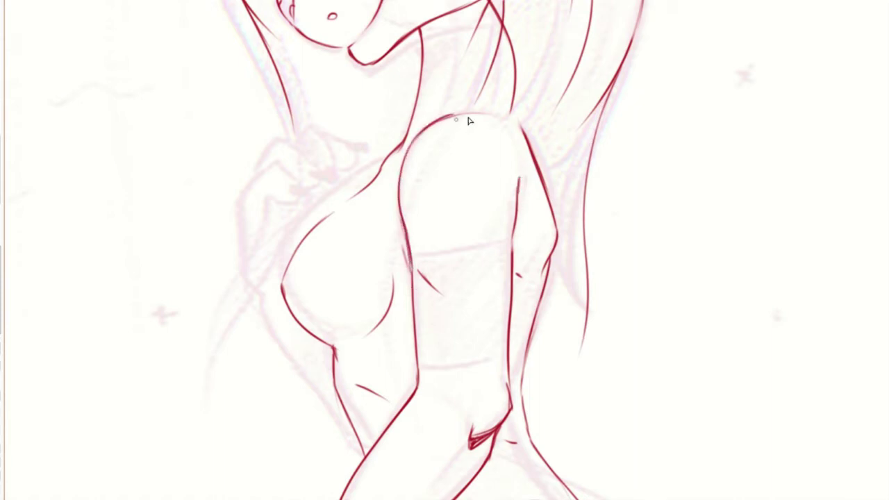
{"action": "left_click_drag", "start_coordinate": [464, 117], "coordinate": [551, 190]}
Step: Ink the upper chest contour, a diagonal below it, and the breast's underside line
{"action": "left_click_drag", "start_coordinate": [562, 284], "coordinate": [611, 173]}
{"action": "mouse_move", "coordinate": [447, 182]}
{"action": "left_mouse_down"}
{"action": "mouse_move", "coordinate": [407, 240]}
{"action": "mouse_move", "coordinate": [433, 260]}
{"action": "left_mouse_up"}
{"action": "left_click_drag", "start_coordinate": [330, 252], "coordinate": [349, 283]}
{"action": "left_click_drag", "start_coordinate": [410, 150], "coordinate": [321, 225]}
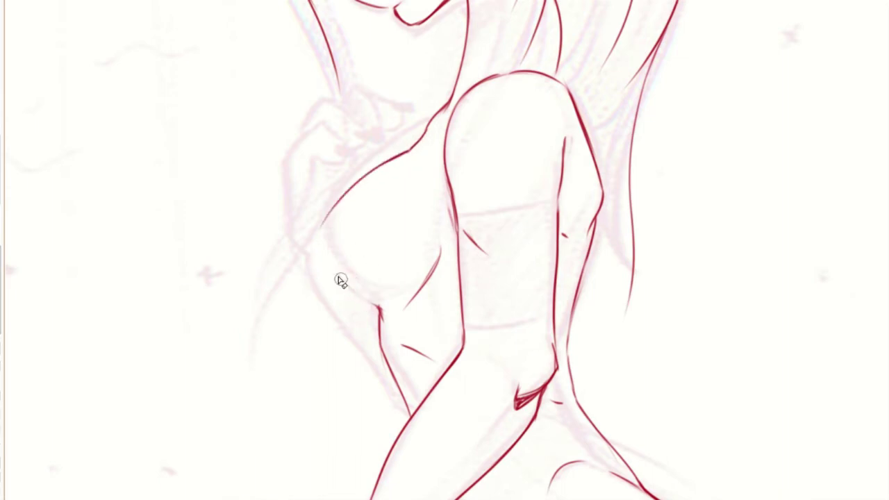
{"action": "key", "text": "h"}
{"action": "left_click_drag", "start_coordinate": [525, 297], "coordinate": [564, 269]}
{"action": "key", "text": "ctrl+z"}
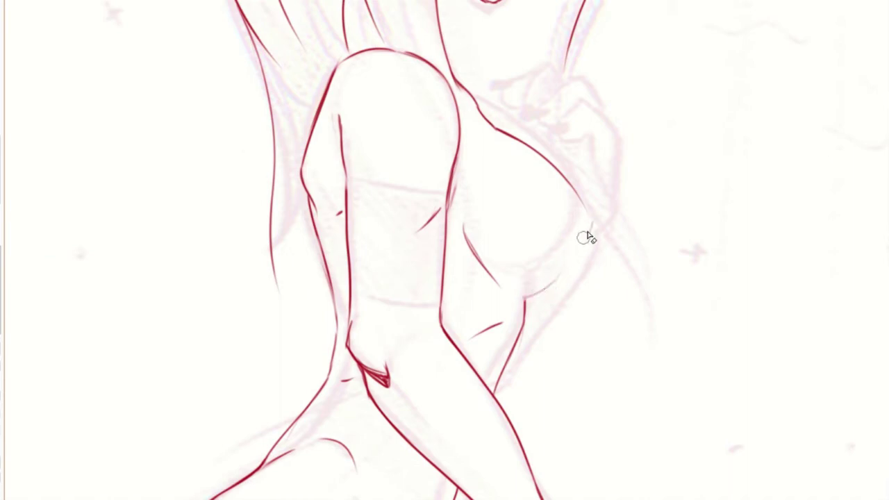
{"action": "mouse_move", "coordinate": [580, 260]}
{"action": "left_mouse_down"}
{"action": "mouse_move", "coordinate": [595, 229]}
{"action": "mouse_move", "coordinate": [556, 287]}
{"action": "mouse_move", "coordinate": [528, 295]}
{"action": "left_mouse_up"}
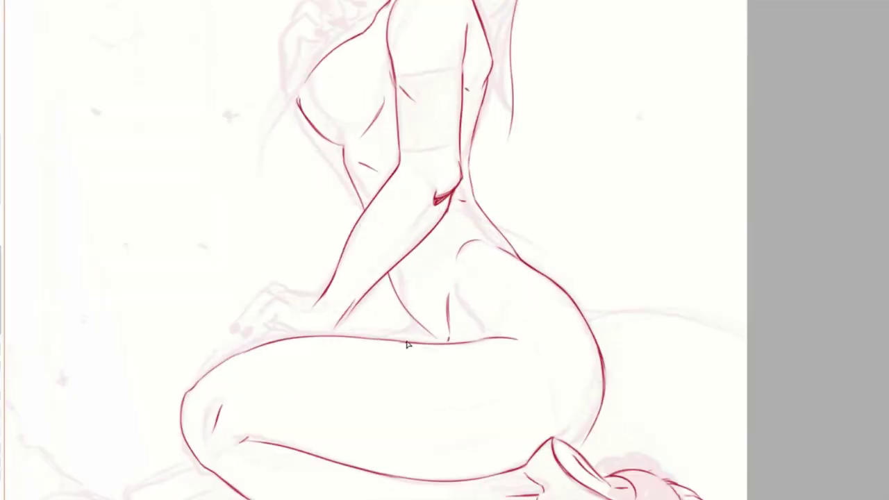
Step: Extend the arm contour and add a curved elbow line at the arm's end
{"action": "scroll", "coordinate": [407, 345], "scroll_direction": "up", "scroll_amount": 2}
{"action": "mouse_move", "coordinate": [387, 291]}
{"action": "left_mouse_down"}
{"action": "mouse_move", "coordinate": [433, 277]}
{"action": "mouse_move", "coordinate": [432, 252]}
{"action": "mouse_move", "coordinate": [425, 311]}
{"action": "left_mouse_up"}
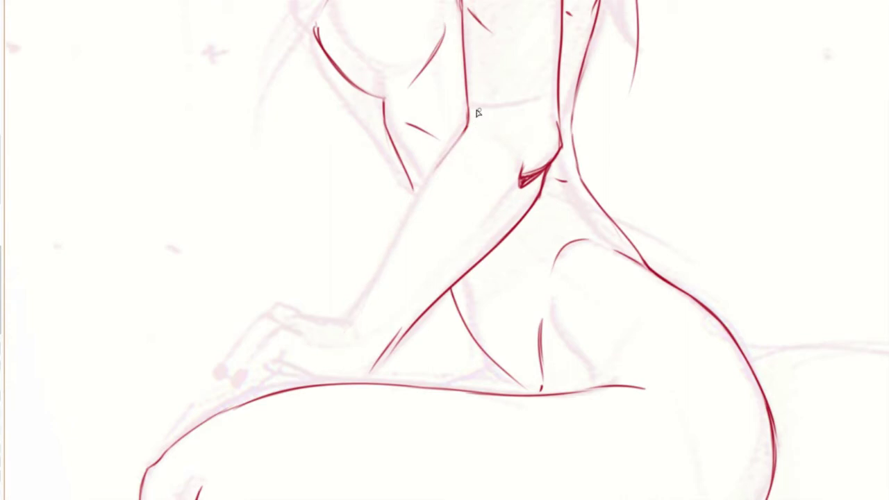
{"action": "left_click_drag", "start_coordinate": [468, 127], "coordinate": [441, 163]}
{"action": "mouse_move", "coordinate": [488, 141]}
{"action": "left_mouse_down"}
{"action": "mouse_move", "coordinate": [507, 152]}
{"action": "mouse_move", "coordinate": [421, 199]}
{"action": "mouse_move", "coordinate": [399, 250]}
{"action": "mouse_move", "coordinate": [326, 348]}
{"action": "left_mouse_up"}
{"action": "key", "text": "ctrl+z"}
{"action": "left_click_drag", "start_coordinate": [422, 360], "coordinate": [461, 277]}
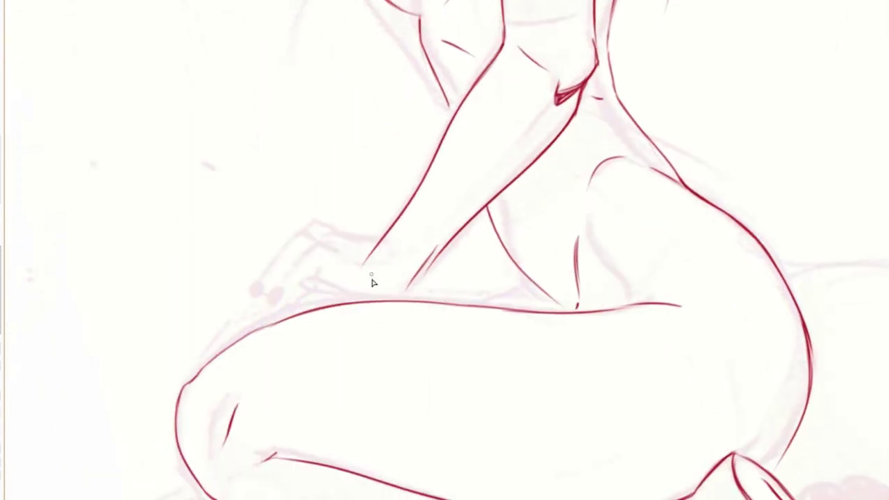
{"action": "mouse_move", "coordinate": [368, 262]}
{"action": "left_mouse_down"}
{"action": "mouse_move", "coordinate": [383, 295]}
{"action": "mouse_move", "coordinate": [440, 327]}
{"action": "left_mouse_up"}
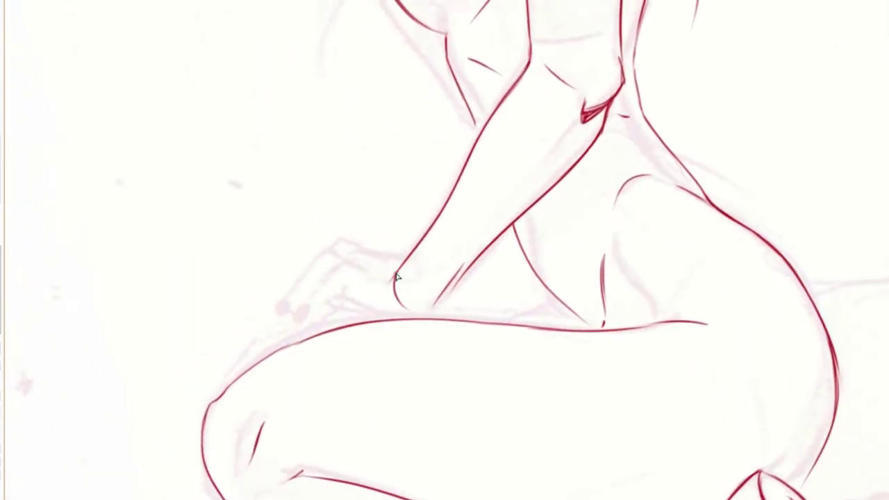
Step: Draw the forearm from the elbow down toward the thigh, retrying its contour strokes
{"action": "left_click_drag", "start_coordinate": [388, 283], "coordinate": [314, 310]}
{"action": "left_click_drag", "start_coordinate": [463, 276], "coordinate": [431, 308]}
{"action": "left_click_drag", "start_coordinate": [319, 312], "coordinate": [306, 332]}
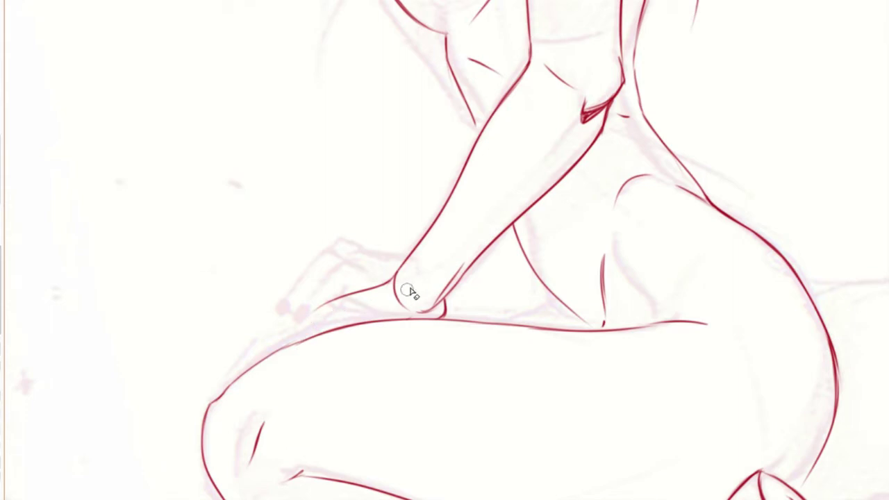
{"action": "key", "text": "ctrl+z"}
{"action": "mouse_move", "coordinate": [408, 257]}
{"action": "left_mouse_down"}
{"action": "mouse_move", "coordinate": [388, 294]}
{"action": "mouse_move", "coordinate": [407, 287]}
{"action": "left_mouse_up"}
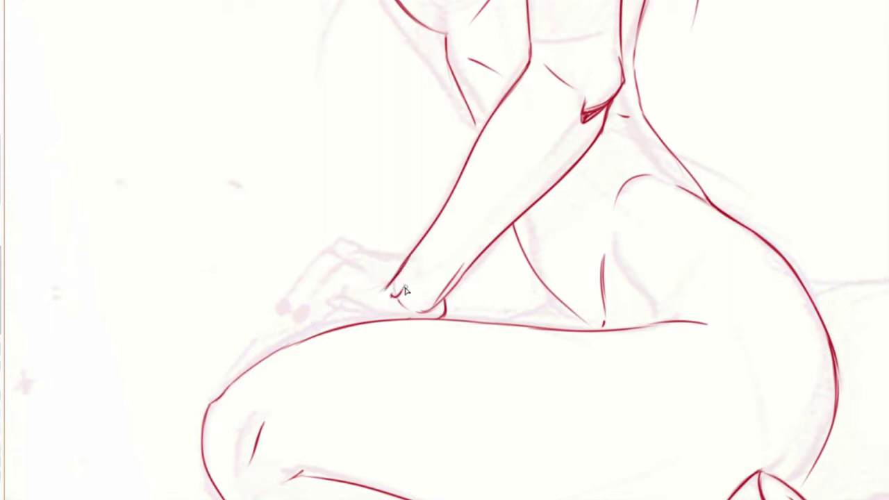
{"action": "key", "text": "ctrl+z"}
{"action": "key", "text": "ctrl+z"}
{"action": "mouse_move", "coordinate": [419, 245]}
{"action": "left_mouse_down"}
{"action": "mouse_move", "coordinate": [389, 288]}
{"action": "mouse_move", "coordinate": [332, 287]}
{"action": "left_mouse_up"}
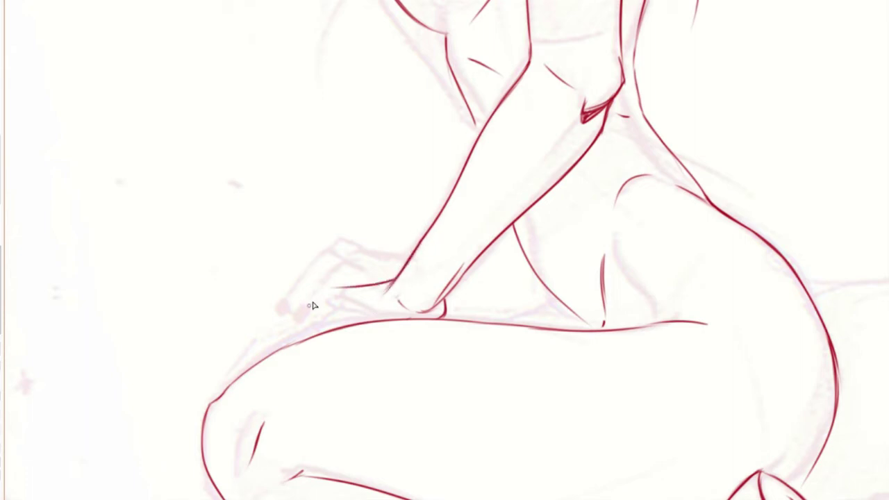
{"action": "key", "text": "ctrl+z"}
Step: Draw the hand resting on the thigh and darken the thigh line beneath it
{"action": "left_click_drag", "start_coordinate": [324, 322], "coordinate": [357, 295]}
{"action": "left_click_drag", "start_coordinate": [361, 320], "coordinate": [411, 312]}
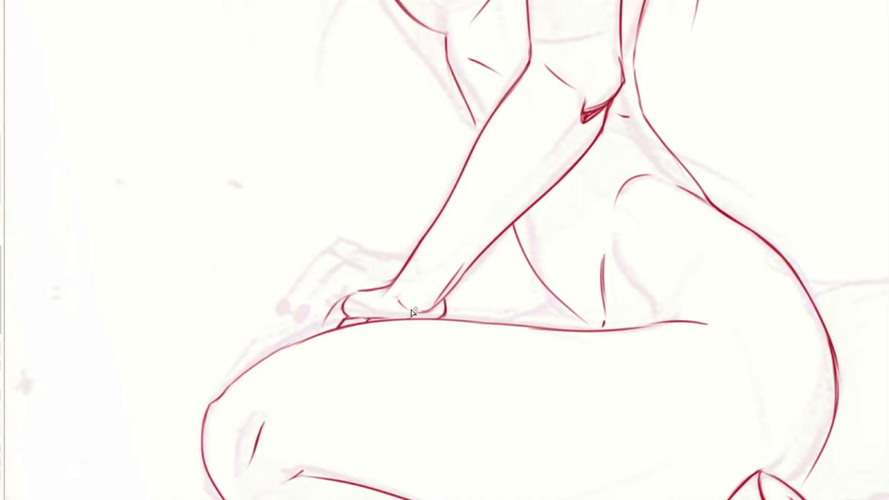
{"action": "left_click_drag", "start_coordinate": [338, 306], "coordinate": [327, 318]}
Step: Clean up the waist marks and add a belly line with small navel hatching
{"action": "left_click_drag", "start_coordinate": [472, 293], "coordinate": [397, 391]}
{"action": "mouse_move", "coordinate": [486, 250]}
{"action": "left_mouse_down"}
{"action": "mouse_move", "coordinate": [509, 218]}
{"action": "mouse_move", "coordinate": [504, 199]}
{"action": "left_mouse_up"}
{"action": "mouse_move", "coordinate": [472, 224]}
{"action": "left_mouse_down"}
{"action": "mouse_move", "coordinate": [433, 194]}
{"action": "mouse_move", "coordinate": [462, 221]}
{"action": "left_mouse_up"}
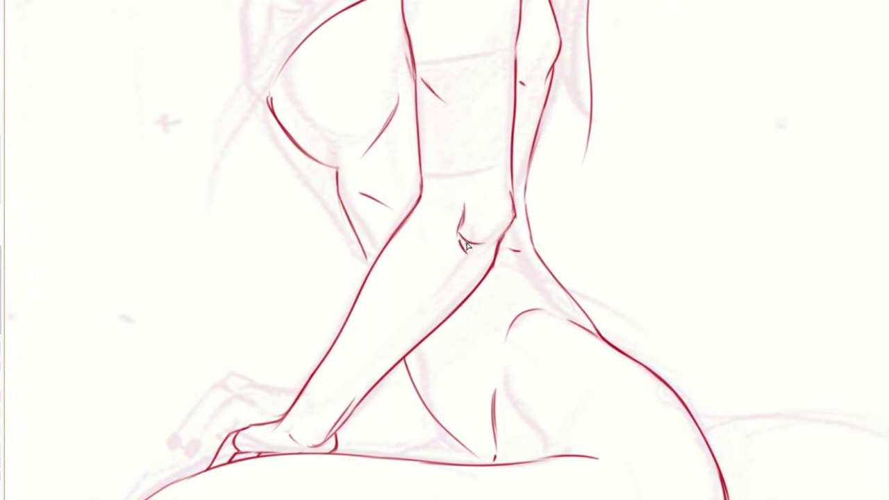
{"action": "mouse_move", "coordinate": [467, 251]}
{"action": "left_mouse_down"}
{"action": "mouse_move", "coordinate": [485, 245]}
{"action": "mouse_move", "coordinate": [481, 251]}
{"action": "left_mouse_up"}
Step: Flip the canvas and draw a red line along the top of the thigh
{"action": "scroll", "coordinate": [484, 263], "scroll_direction": "down", "scroll_amount": 2}
{"action": "scroll", "coordinate": [493, 331], "scroll_direction": "up", "scroll_amount": 2}
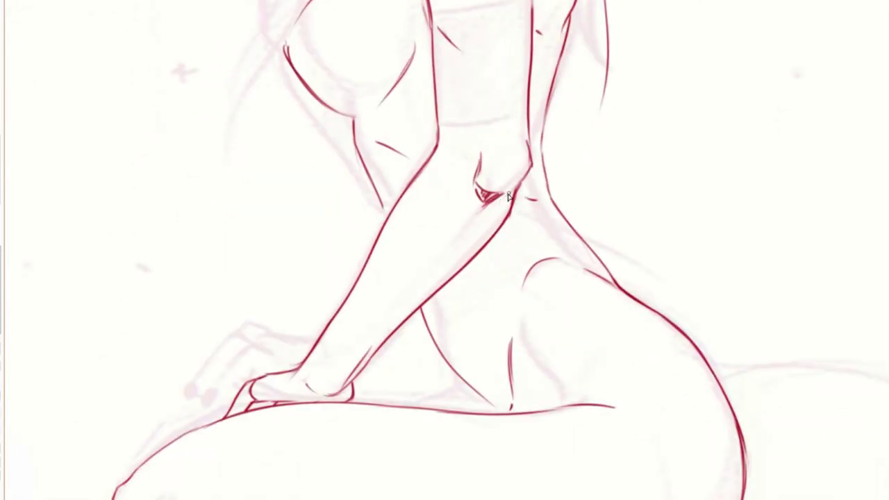
{"action": "scroll", "coordinate": [556, 286], "scroll_direction": "down", "scroll_amount": 2}
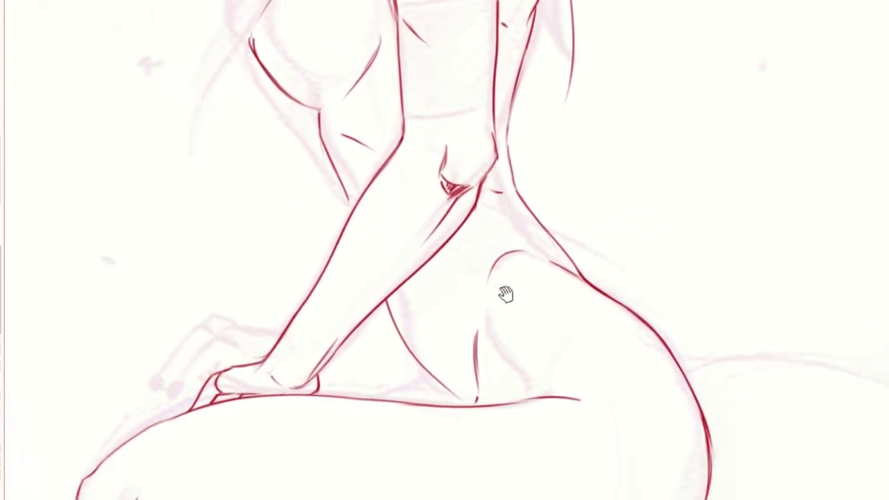
{"action": "key", "text": "m"}
{"action": "scroll", "coordinate": [490, 301], "scroll_direction": "up", "scroll_amount": 2}
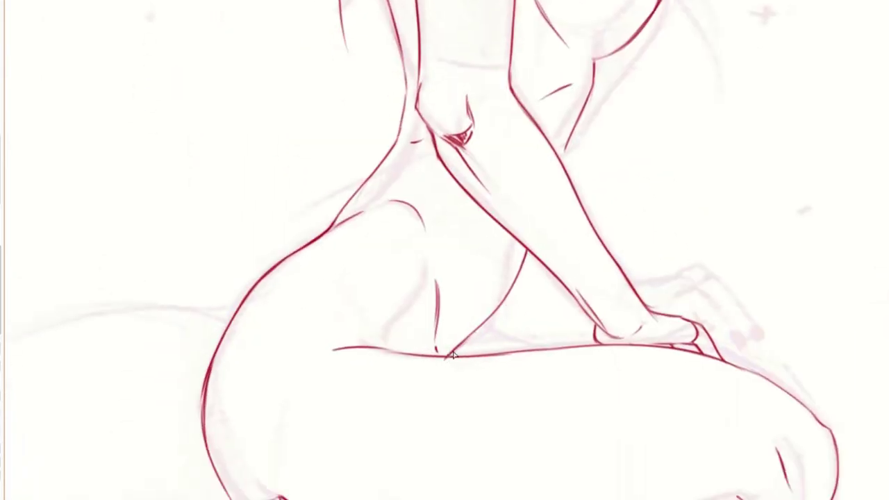
{"action": "scroll", "coordinate": [522, 297], "scroll_direction": "down", "scroll_amount": 1}
{"action": "scroll", "coordinate": [509, 298], "scroll_direction": "up", "scroll_amount": 1}
{"action": "scroll", "coordinate": [478, 299], "scroll_direction": "down", "scroll_amount": 1}
{"action": "scroll", "coordinate": [478, 229], "scroll_direction": "up", "scroll_amount": 1}
{"action": "left_click_drag", "start_coordinate": [421, 236], "coordinate": [556, 268]}
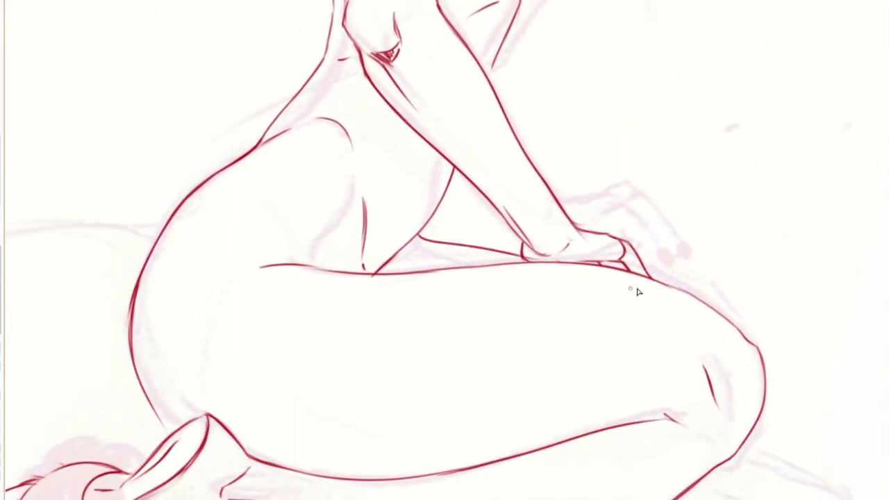
{"action": "scroll", "coordinate": [575, 278], "scroll_direction": "down", "scroll_amount": 1}
{"action": "scroll", "coordinate": [533, 238], "scroll_direction": "up", "scroll_amount": 1}
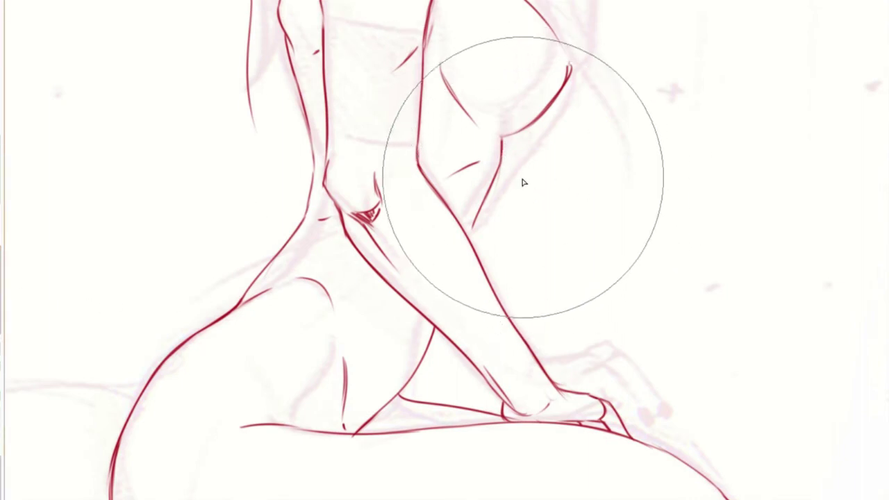
Step: Rotate the short arm line into place with free transform, then fit the drawing to the window
{"action": "key", "text": "bracketleft"}
{"action": "key", "text": "bracketleft"}
{"action": "key", "text": "bracketleft"}
{"action": "left_click_drag", "start_coordinate": [498, 142], "coordinate": [472, 231]}
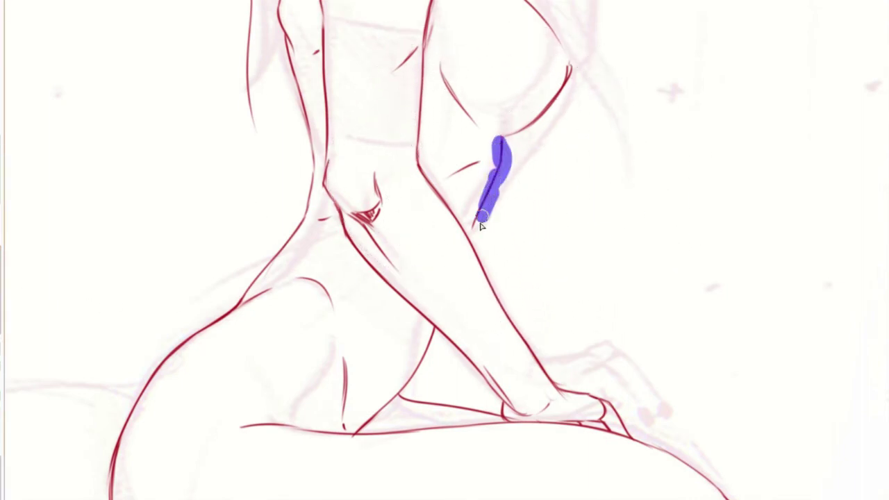
{"action": "key", "text": "ctrl+t"}
{"action": "left_click_drag", "start_coordinate": [516, 171], "coordinate": [517, 168]}
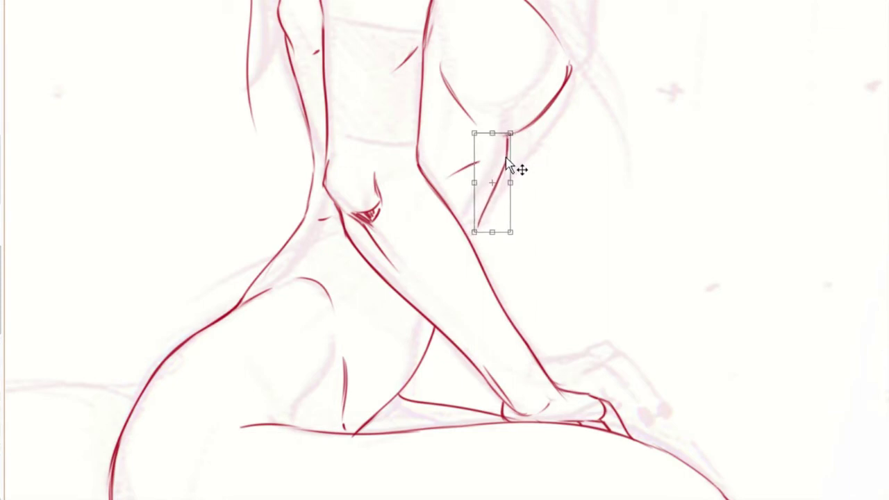
{"action": "left_click_drag", "start_coordinate": [497, 206], "coordinate": [489, 215]}
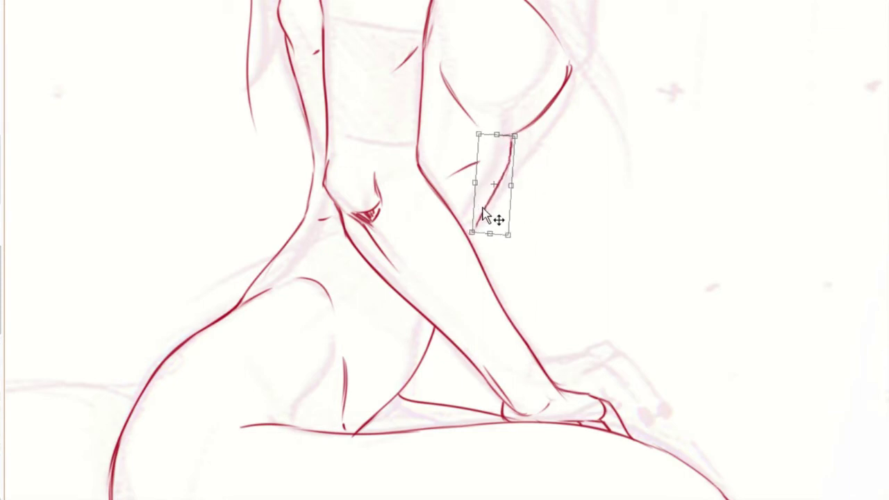
{"action": "key", "text": "Return"}
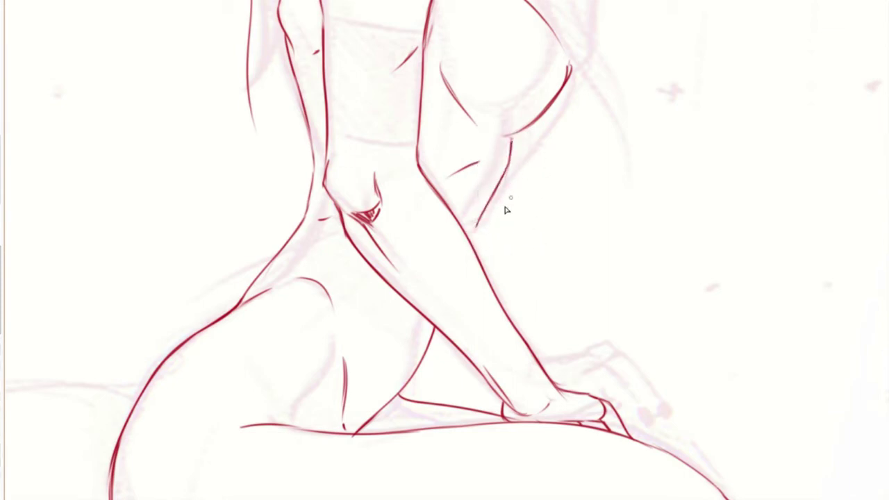
{"action": "key", "text": "ctrl+0"}
{"action": "scroll", "coordinate": [494, 270], "scroll_direction": "up", "scroll_amount": 2}
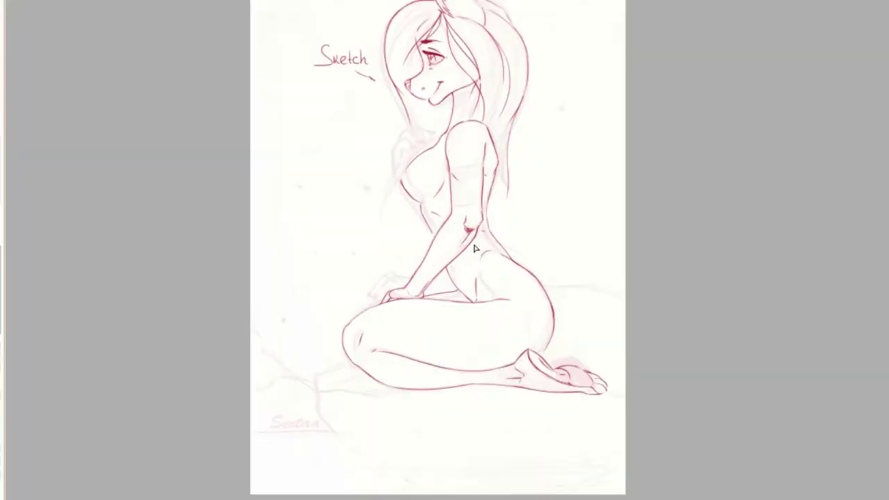
Step: Zoom to the chest, flip the canvas, and draw the chest hand's first finger strokes
{"action": "scroll", "coordinate": [456, 251], "scroll_direction": "up", "scroll_amount": 3}
{"action": "left_click_drag", "start_coordinate": [468, 199], "coordinate": [424, 229]}
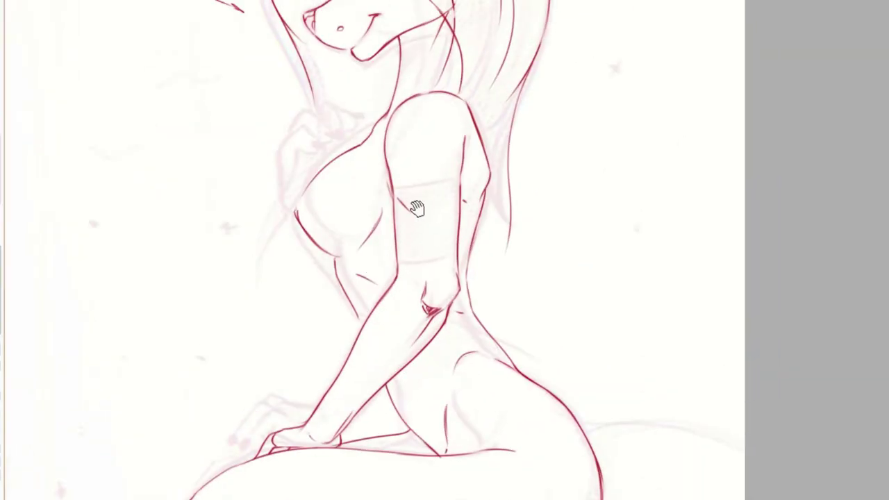
{"action": "scroll", "coordinate": [352, 195], "scroll_direction": "up", "scroll_amount": 3}
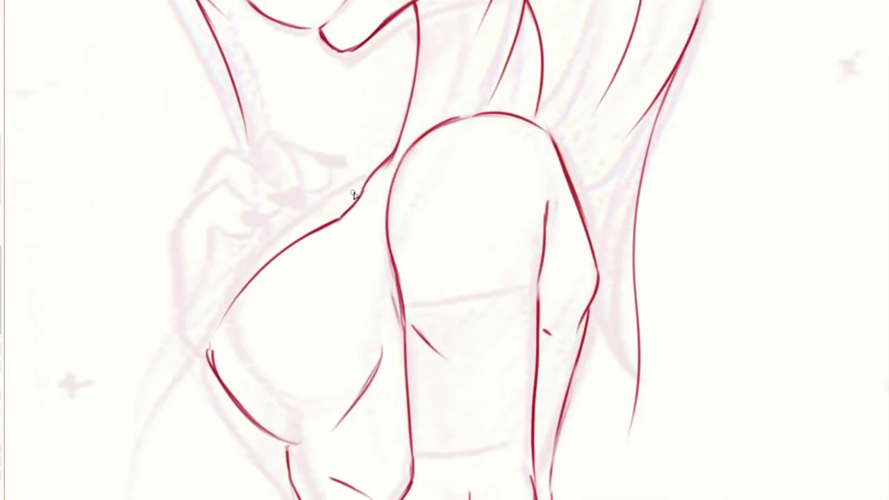
{"action": "key", "text": "m"}
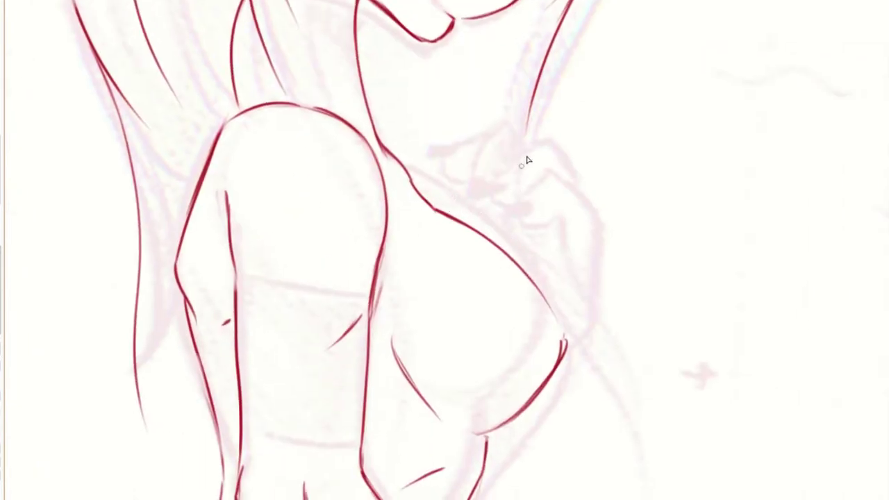
{"action": "left_click_drag", "start_coordinate": [507, 125], "coordinate": [475, 181]}
{"action": "left_click_drag", "start_coordinate": [524, 134], "coordinate": [577, 186]}
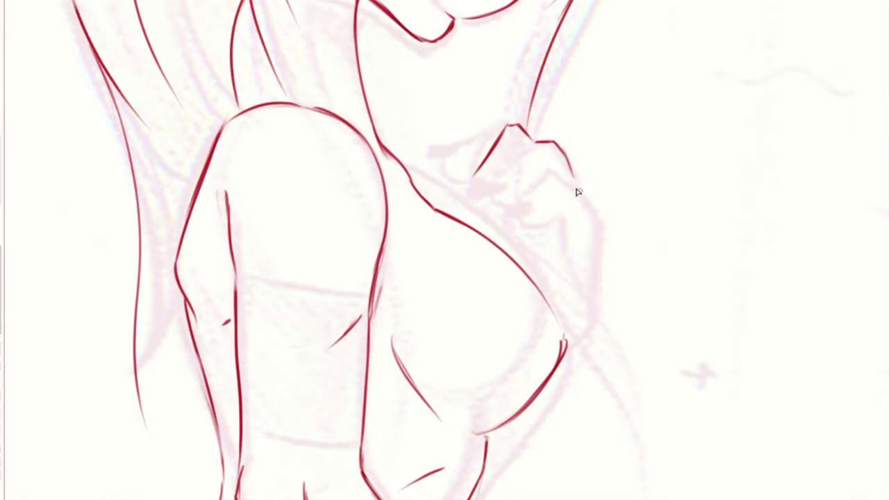
{"action": "mouse_move", "coordinate": [532, 141]}
{"action": "left_mouse_down"}
{"action": "mouse_move", "coordinate": [495, 174]}
{"action": "mouse_move", "coordinate": [500, 181]}
{"action": "left_mouse_up"}
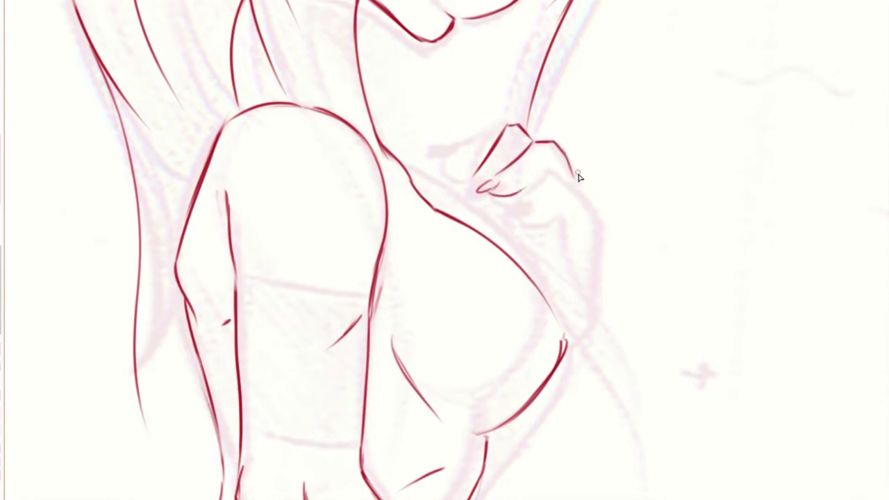
Step: Draw the construction diagram: palm box, thumb lines, roof-shaped top and finger lines
{"action": "left_click_drag", "start_coordinate": [577, 175], "coordinate": [532, 254]}
{"action": "mouse_move", "coordinate": [610, 163]}
{"action": "left_mouse_down"}
{"action": "mouse_move", "coordinate": [668, 157]}
{"action": "mouse_move", "coordinate": [715, 174]}
{"action": "left_mouse_up"}
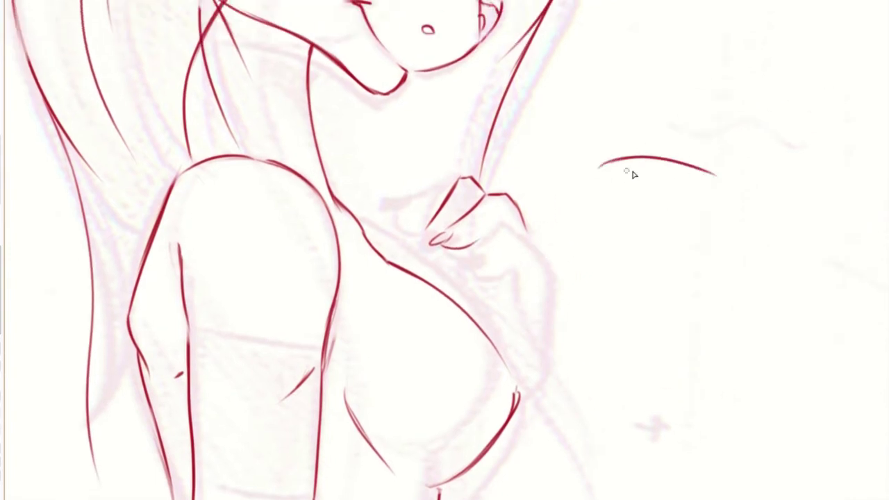
{"action": "mouse_move", "coordinate": [608, 166]}
{"action": "left_mouse_down"}
{"action": "mouse_move", "coordinate": [610, 277]}
{"action": "mouse_move", "coordinate": [678, 278]}
{"action": "left_mouse_up"}
{"action": "left_click_drag", "start_coordinate": [679, 167], "coordinate": [680, 281]}
{"action": "mouse_move", "coordinate": [679, 240]}
{"action": "left_mouse_down"}
{"action": "mouse_move", "coordinate": [719, 210]}
{"action": "mouse_move", "coordinate": [681, 281]}
{"action": "left_mouse_up"}
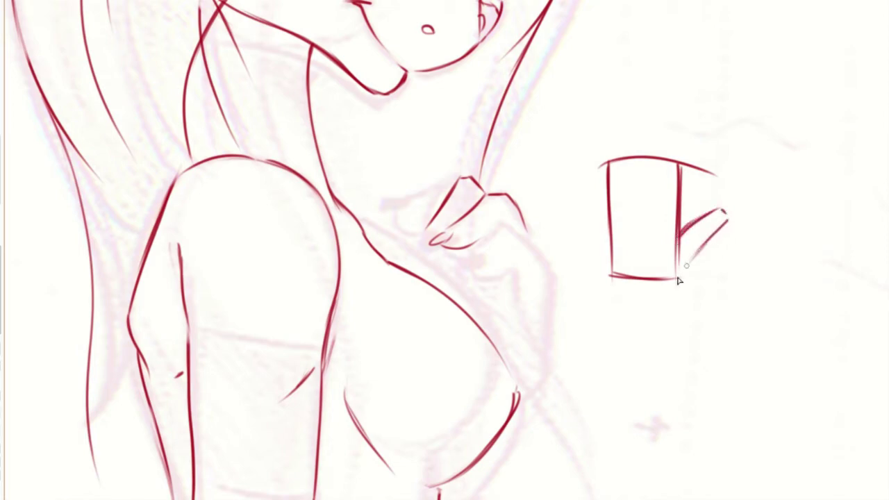
{"action": "mouse_move", "coordinate": [648, 109]}
{"action": "left_mouse_down"}
{"action": "mouse_move", "coordinate": [644, 133]}
{"action": "mouse_move", "coordinate": [600, 177]}
{"action": "left_mouse_up"}
{"action": "mouse_move", "coordinate": [576, 136]}
{"action": "left_mouse_down"}
{"action": "mouse_move", "coordinate": [662, 69]}
{"action": "mouse_move", "coordinate": [713, 132]}
{"action": "mouse_move", "coordinate": [675, 179]}
{"action": "left_mouse_up"}
{"action": "left_click_drag", "start_coordinate": [685, 110], "coordinate": [676, 183]}
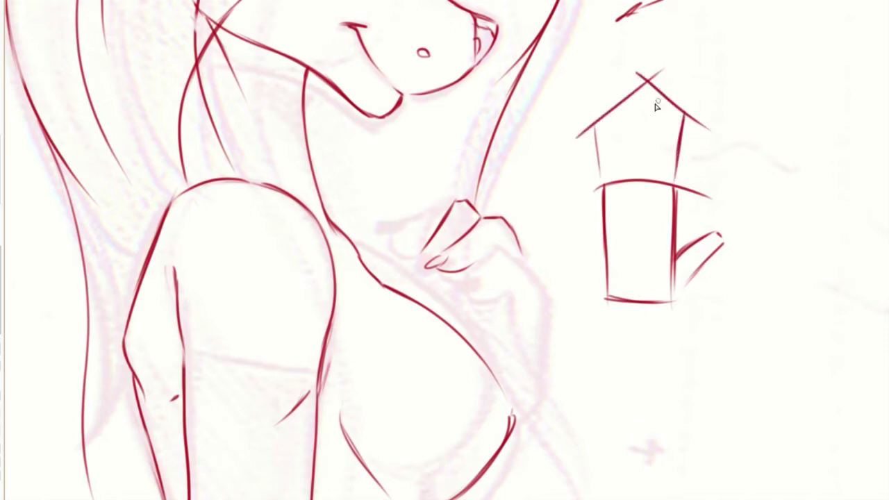
{"action": "left_click_drag", "start_coordinate": [670, 98], "coordinate": [667, 133]}
{"action": "left_click_drag", "start_coordinate": [653, 82], "coordinate": [651, 158]}
{"action": "mouse_move", "coordinate": [631, 103]}
{"action": "left_mouse_down"}
{"action": "mouse_move", "coordinate": [632, 142]}
{"action": "mouse_move", "coordinate": [613, 161]}
{"action": "left_mouse_up"}
{"action": "left_click_drag", "start_coordinate": [604, 110], "coordinate": [615, 167]}
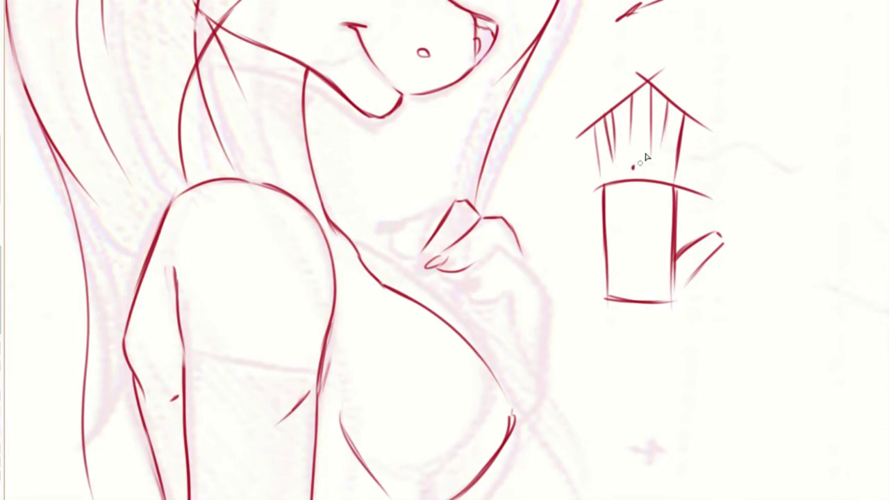
Step: Add the chest hand's top outline, fingertip, nail and knuckle strokes, then unflip the canvas
{"action": "left_click_drag", "start_coordinate": [675, 183], "coordinate": [671, 195]}
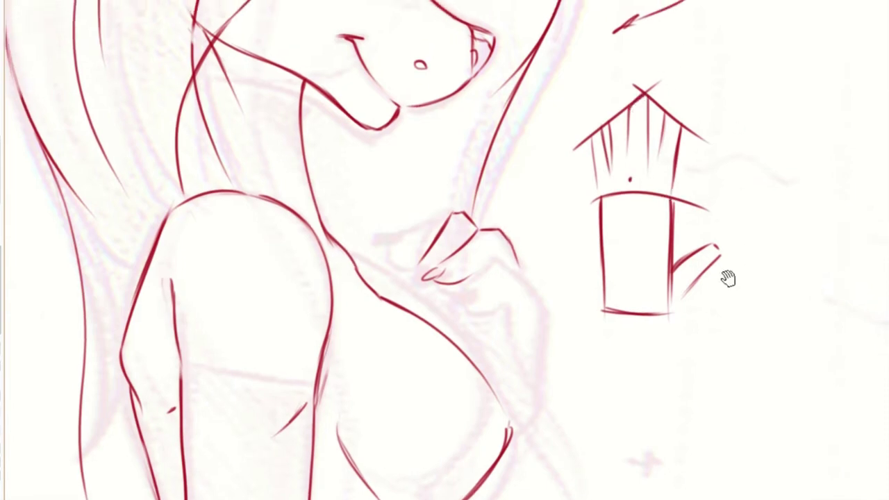
{"action": "mouse_move", "coordinate": [486, 258]}
{"action": "left_mouse_down"}
{"action": "mouse_move", "coordinate": [499, 242]}
{"action": "mouse_move", "coordinate": [486, 264]}
{"action": "left_mouse_up"}
{"action": "left_click_drag", "start_coordinate": [506, 222], "coordinate": [442, 180]}
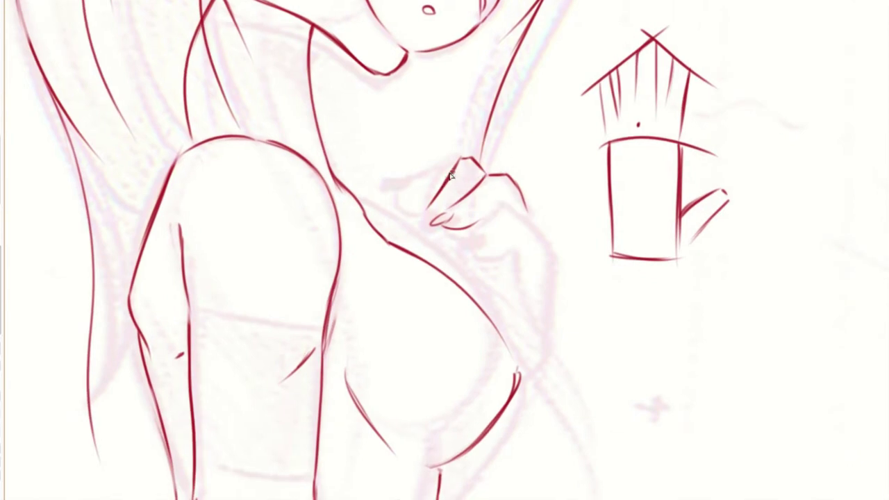
{"action": "left_click_drag", "start_coordinate": [412, 227], "coordinate": [428, 217]}
{"action": "left_click_drag", "start_coordinate": [455, 167], "coordinate": [426, 178]}
{"action": "left_click_drag", "start_coordinate": [416, 186], "coordinate": [402, 190]}
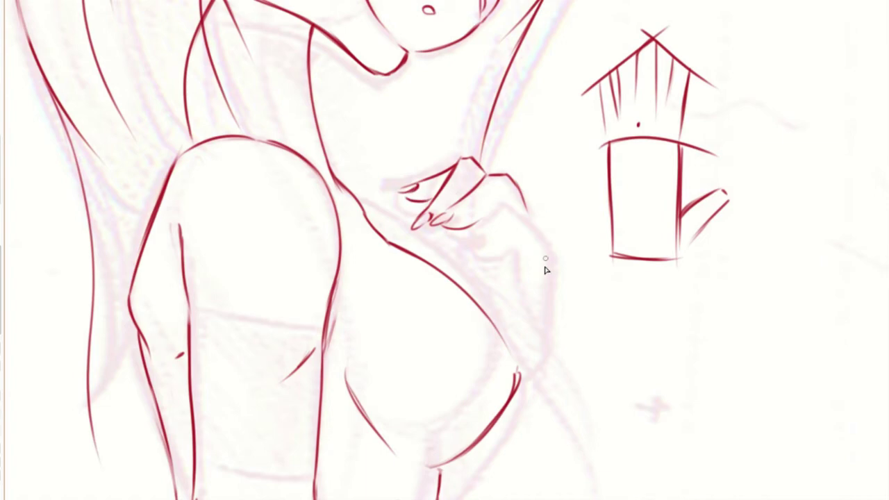
{"action": "left_click_drag", "start_coordinate": [547, 270], "coordinate": [543, 255]}
{"action": "mouse_move", "coordinate": [535, 190]}
{"action": "left_mouse_down"}
{"action": "mouse_move", "coordinate": [518, 182]}
{"action": "mouse_move", "coordinate": [495, 197]}
{"action": "mouse_move", "coordinate": [492, 213]}
{"action": "left_mouse_up"}
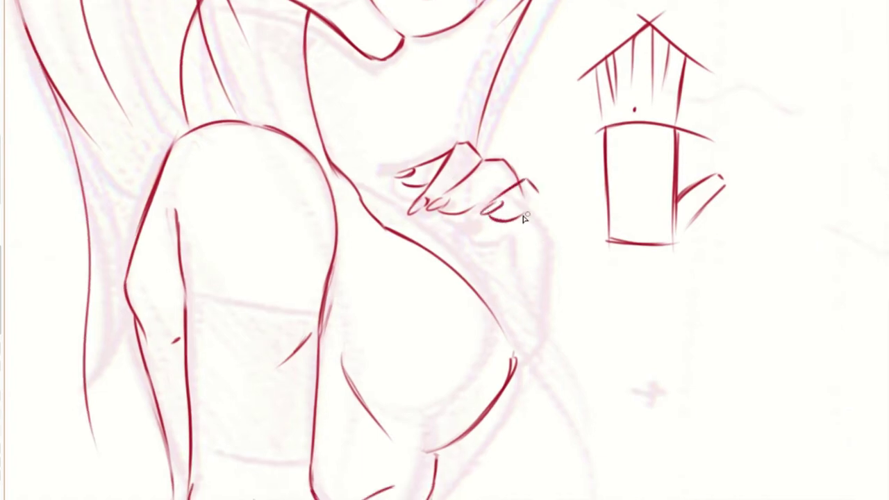
{"action": "mouse_move", "coordinate": [496, 219]}
{"action": "left_mouse_down"}
{"action": "mouse_move", "coordinate": [534, 200]}
{"action": "mouse_move", "coordinate": [546, 225]}
{"action": "left_mouse_up"}
{"action": "left_click_drag", "start_coordinate": [490, 201], "coordinate": [508, 184]}
{"action": "key", "text": "m"}
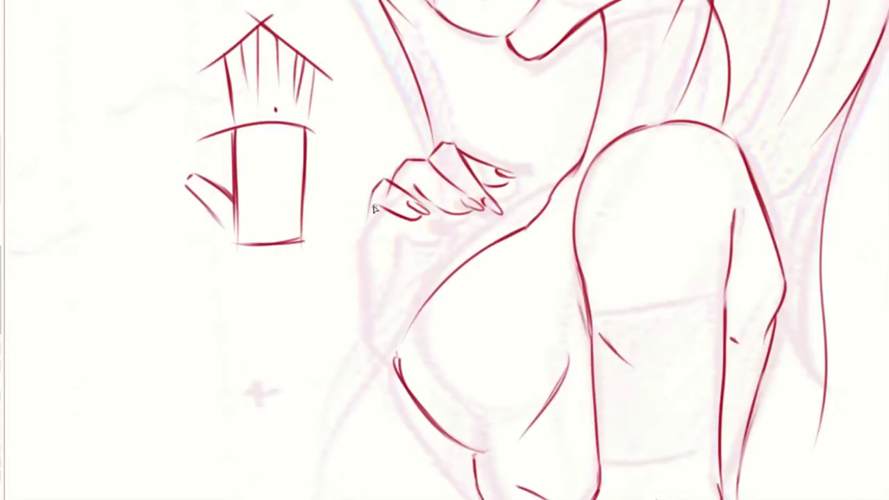
Step: Draw the hand's left edge and short strokes below the fingertips and hand
{"action": "left_click_drag", "start_coordinate": [370, 202], "coordinate": [357, 310]}
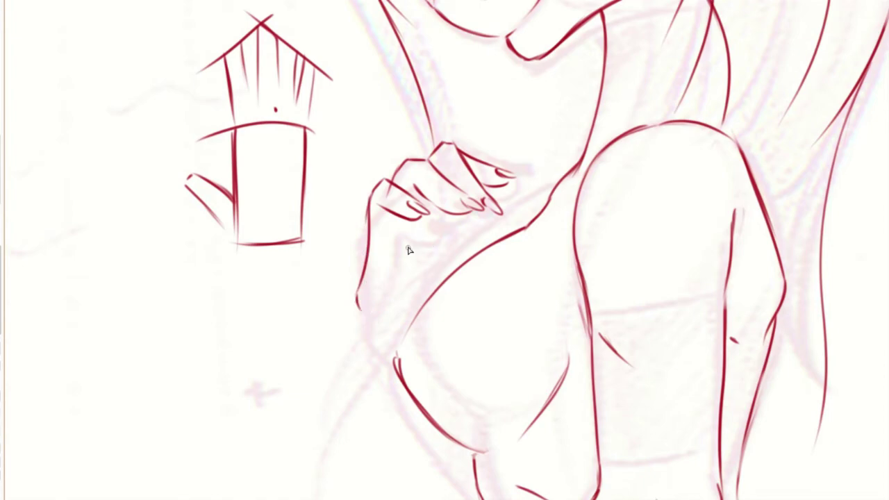
{"action": "left_click_drag", "start_coordinate": [391, 233], "coordinate": [398, 271]}
{"action": "left_click_drag", "start_coordinate": [496, 226], "coordinate": [427, 278]}
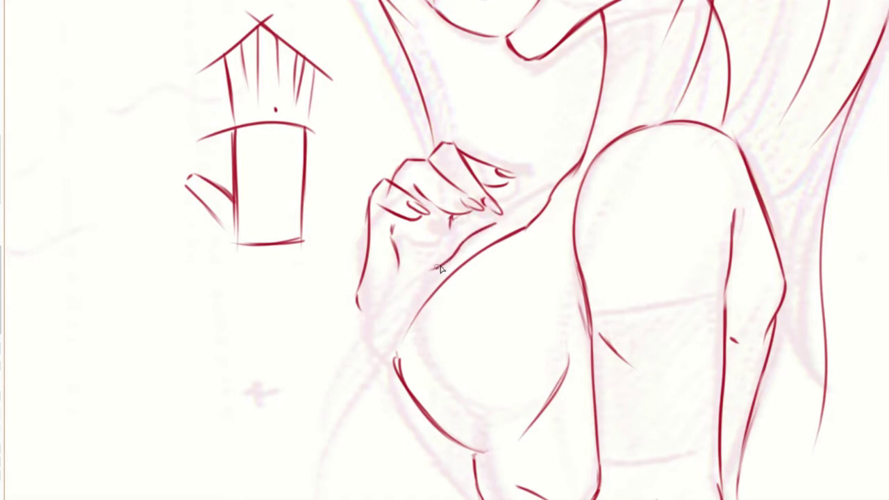
{"action": "left_click_drag", "start_coordinate": [386, 311], "coordinate": [409, 287]}
{"action": "key", "text": "ctrl+z"}
{"action": "mouse_move", "coordinate": [412, 291]}
{"action": "left_mouse_down"}
{"action": "mouse_move", "coordinate": [387, 314]}
{"action": "mouse_move", "coordinate": [416, 281]}
{"action": "left_mouse_up"}
Step: Add a curved palm crease and close the hand's lower-left contour
{"action": "left_click_drag", "start_coordinate": [397, 232], "coordinate": [407, 271]}
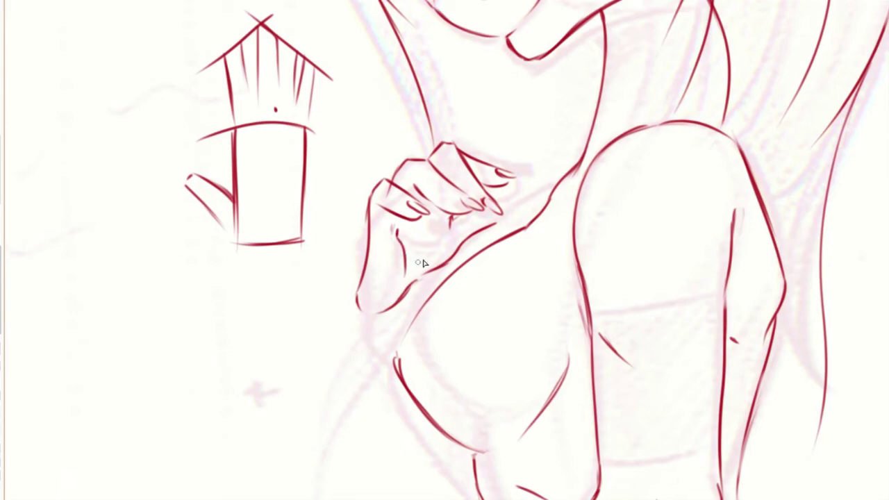
{"action": "key", "text": "ctrl+z"}
{"action": "left_click_drag", "start_coordinate": [392, 227], "coordinate": [401, 276]}
{"action": "left_click_drag", "start_coordinate": [426, 314], "coordinate": [425, 245]}
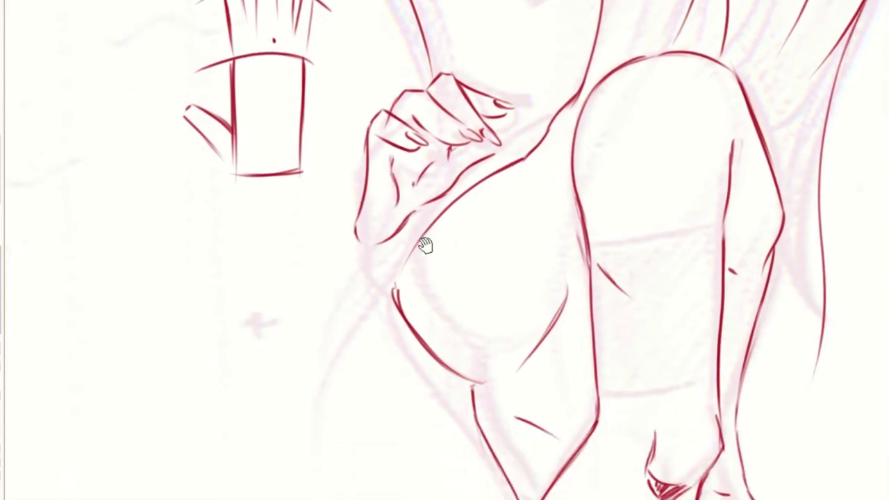
{"action": "mouse_move", "coordinate": [368, 139]}
{"action": "left_mouse_down"}
{"action": "mouse_move", "coordinate": [357, 231]}
{"action": "mouse_move", "coordinate": [374, 243]}
{"action": "left_mouse_up"}
{"action": "left_click_drag", "start_coordinate": [518, 152], "coordinate": [508, 188]}
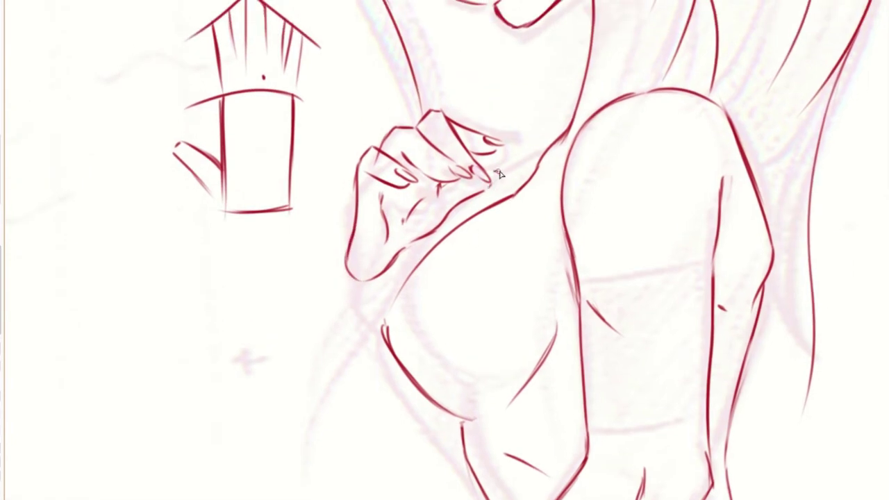
{"action": "left_click_drag", "start_coordinate": [452, 329], "coordinate": [446, 233]}
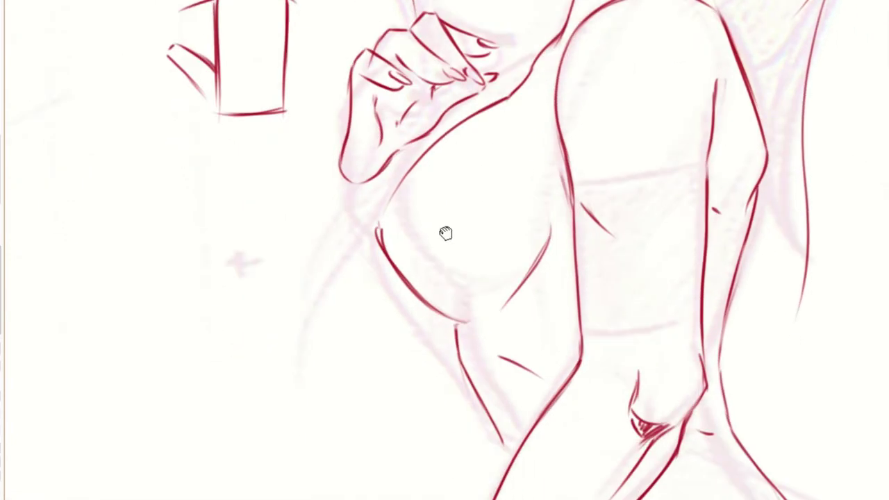
{"action": "scroll", "coordinate": [456, 240], "scroll_direction": "down", "scroll_amount": 5}
{"action": "scroll", "coordinate": [459, 208], "scroll_direction": "up", "scroll_amount": 2}
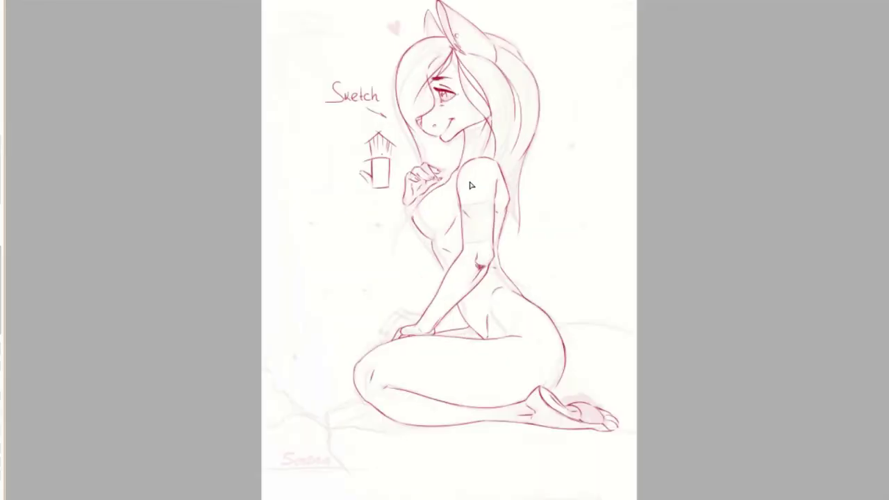
Step: Hatch the diagram's roof section and erase the thumb and bottom edge of the box
{"action": "scroll", "coordinate": [470, 186], "scroll_direction": "up", "scroll_amount": 1}
{"action": "scroll", "coordinate": [457, 180], "scroll_direction": "up", "scroll_amount": 1}
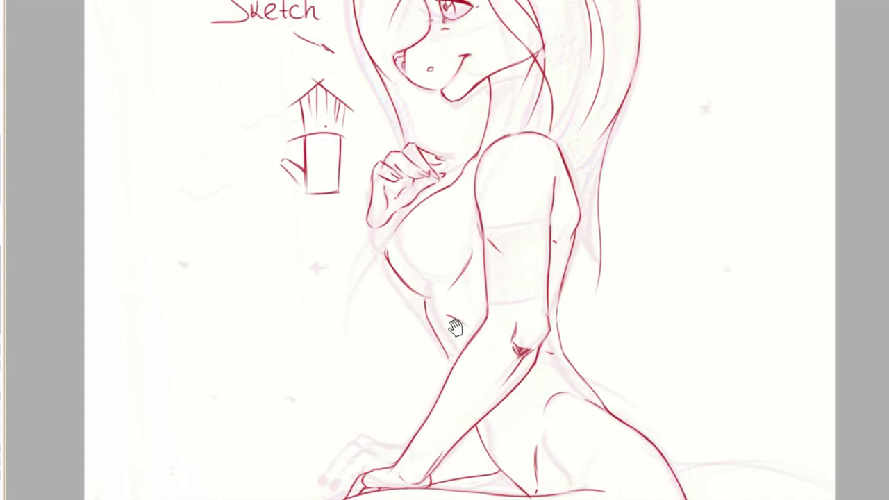
{"action": "scroll", "coordinate": [356, 90], "scroll_direction": "up", "scroll_amount": 1}
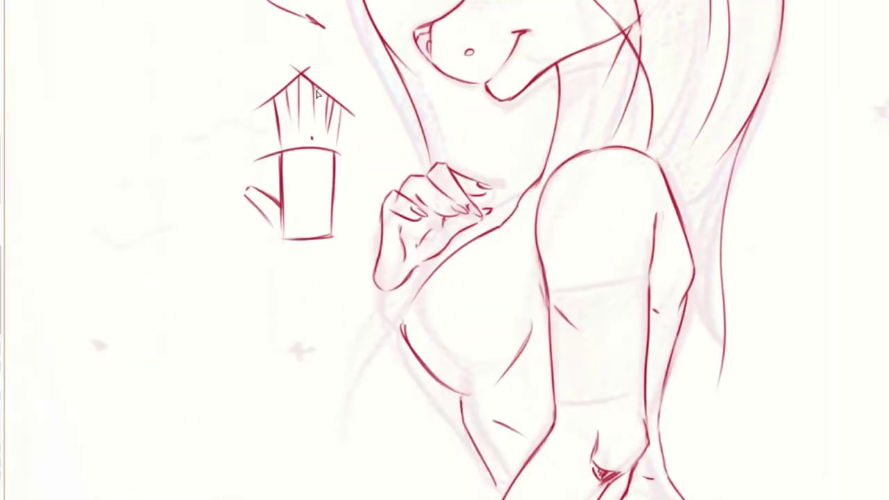
{"action": "left_click_drag", "start_coordinate": [278, 94], "coordinate": [290, 130]}
{"action": "left_click_drag", "start_coordinate": [300, 74], "coordinate": [303, 133]}
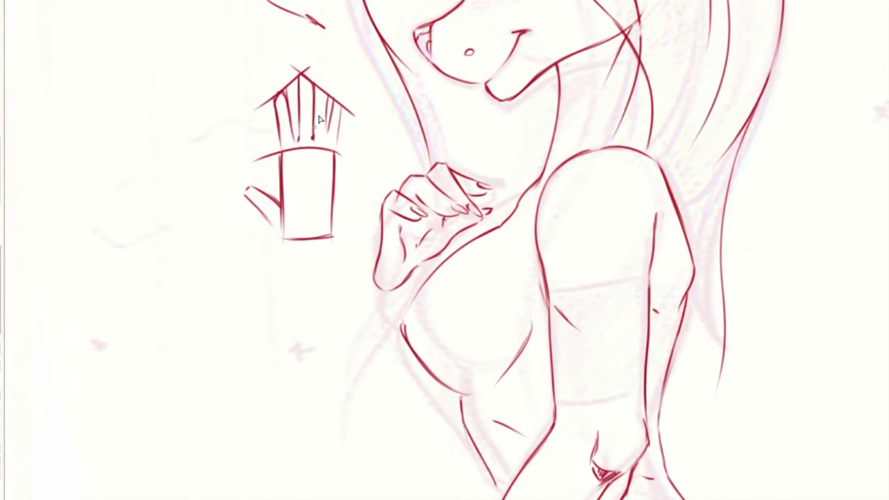
{"action": "left_click_drag", "start_coordinate": [317, 89], "coordinate": [338, 139]}
{"action": "left_click_drag", "start_coordinate": [338, 105], "coordinate": [340, 149]}
{"action": "mouse_move", "coordinate": [275, 216]}
{"action": "left_mouse_down"}
{"action": "mouse_move", "coordinate": [264, 208]}
{"action": "mouse_move", "coordinate": [276, 218]}
{"action": "left_mouse_up"}
{"action": "mouse_move", "coordinate": [281, 174]}
{"action": "left_mouse_down"}
{"action": "mouse_move", "coordinate": [281, 225]}
{"action": "mouse_move", "coordinate": [309, 244]}
{"action": "mouse_move", "coordinate": [337, 229]}
{"action": "left_mouse_up"}
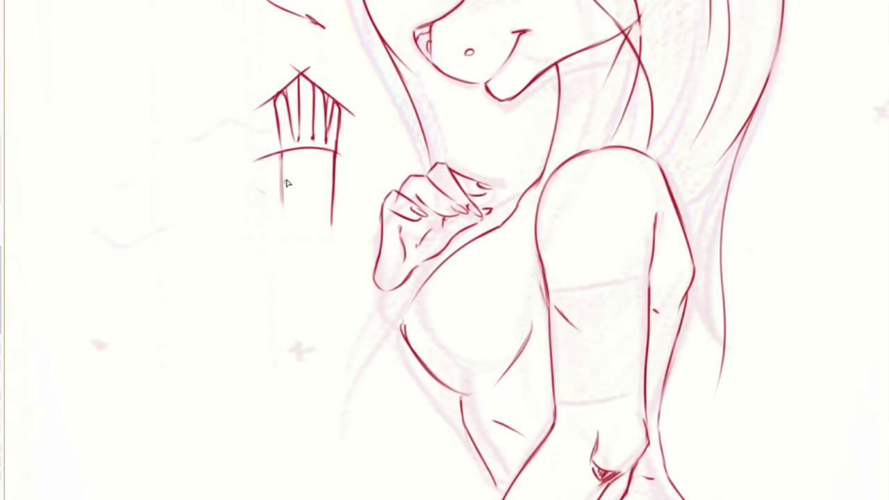
Step: On the flipped canvas, draw the wrist, darken fingertips and thumb tip, then flip back
{"action": "key", "text": "m"}
{"action": "mouse_move", "coordinate": [515, 153]}
{"action": "left_mouse_down"}
{"action": "mouse_move", "coordinate": [517, 197]}
{"action": "mouse_move", "coordinate": [540, 167]}
{"action": "mouse_move", "coordinate": [532, 198]}
{"action": "mouse_move", "coordinate": [489, 236]}
{"action": "mouse_move", "coordinate": [474, 276]}
{"action": "left_mouse_up"}
{"action": "left_click_drag", "start_coordinate": [470, 231], "coordinate": [472, 292]}
{"action": "left_click_drag", "start_coordinate": [507, 230], "coordinate": [509, 298]}
{"action": "scroll", "coordinate": [456, 151], "scroll_direction": "up", "scroll_amount": 1}
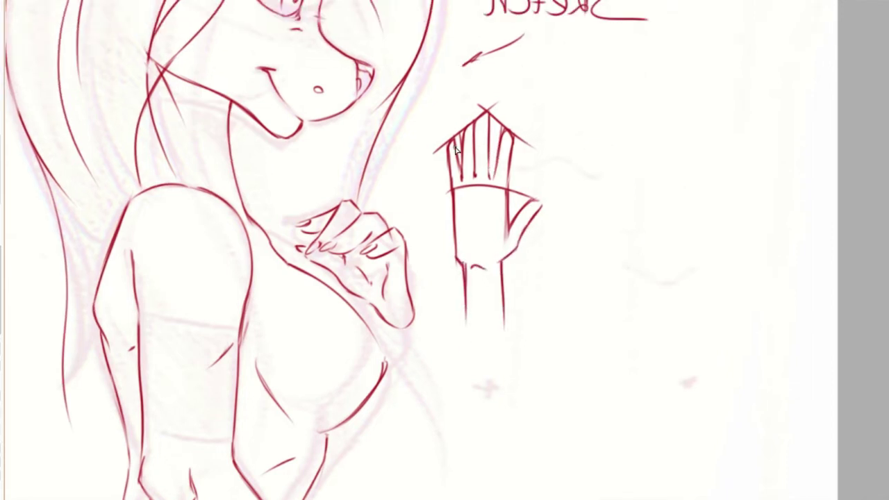
{"action": "left_click_drag", "start_coordinate": [469, 132], "coordinate": [470, 120]}
{"action": "left_click_drag", "start_coordinate": [537, 210], "coordinate": [545, 204]}
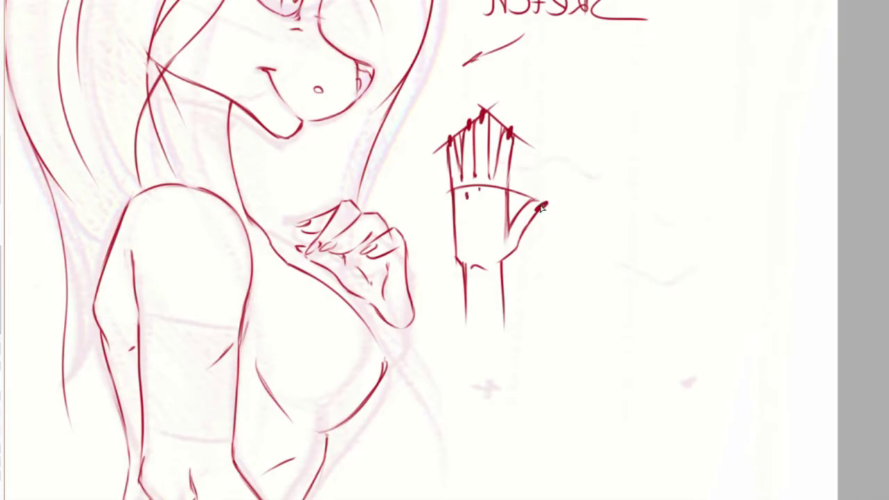
{"action": "key", "text": "h"}
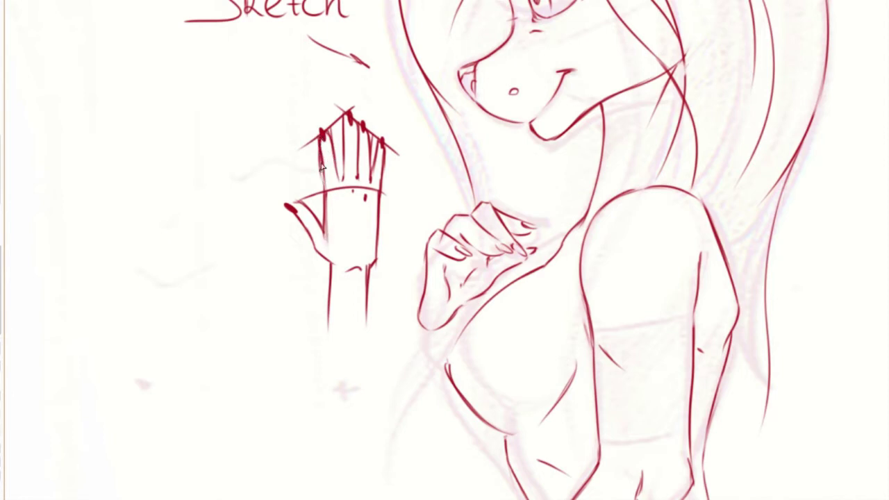
Step: Extend the red arm line down the torso's left side, add short strokes below the hand, then view the whole page
{"action": "left_click_drag", "start_coordinate": [444, 243], "coordinate": [434, 237]}
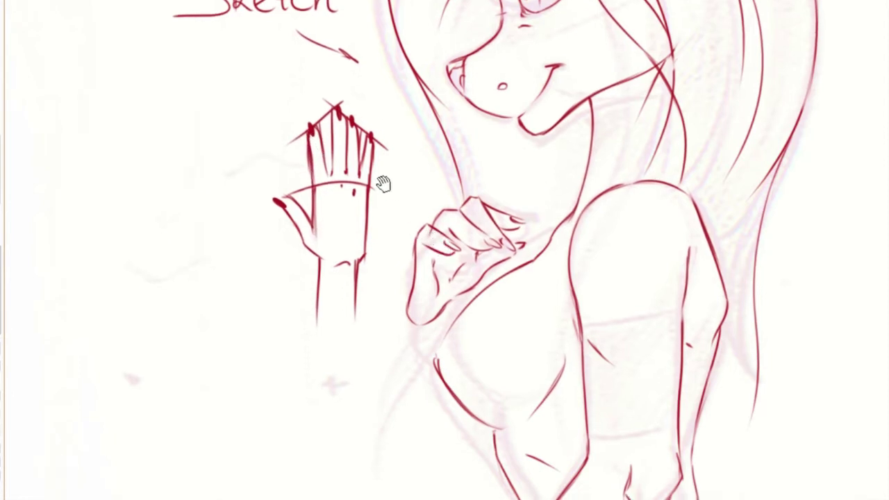
{"action": "scroll", "coordinate": [441, 196], "scroll_direction": "down", "scroll_amount": 4}
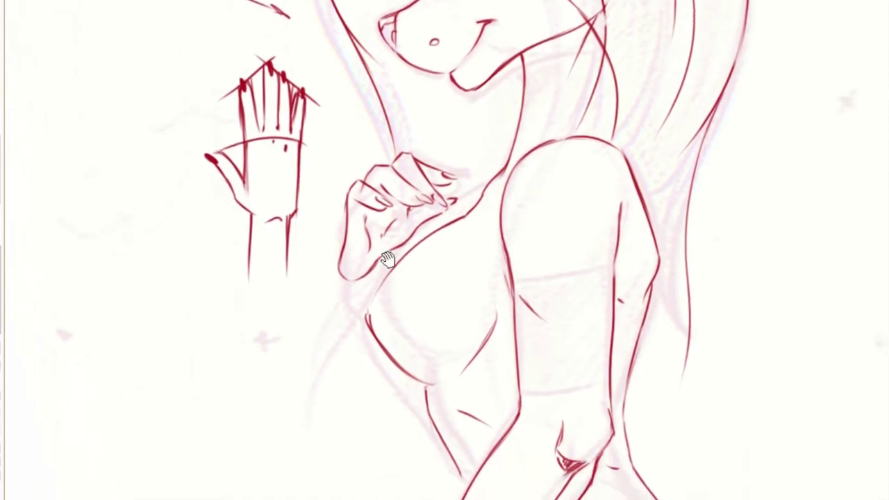
{"action": "left_click_drag", "start_coordinate": [386, 211], "coordinate": [381, 244]}
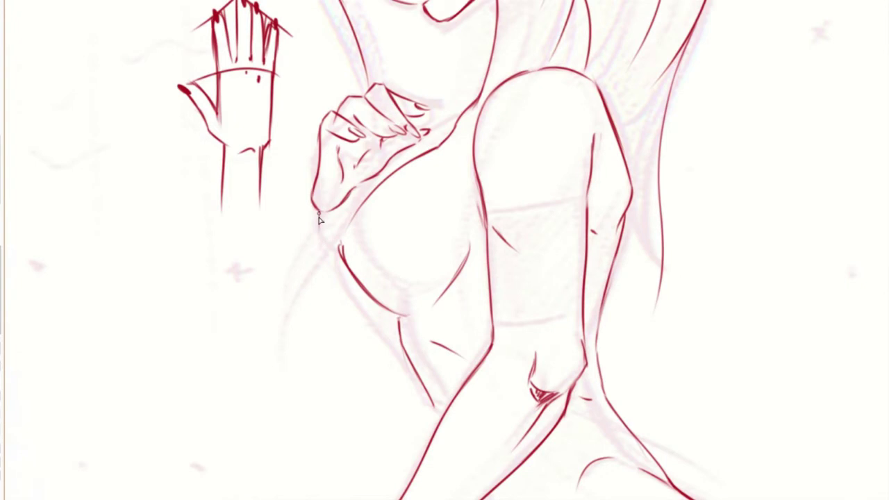
{"action": "scroll", "coordinate": [312, 279], "scroll_direction": "down", "scroll_amount": 2}
{"action": "mouse_move", "coordinate": [310, 277]}
{"action": "left_mouse_down"}
{"action": "mouse_move", "coordinate": [322, 314]}
{"action": "mouse_move", "coordinate": [395, 281]}
{"action": "left_mouse_up"}
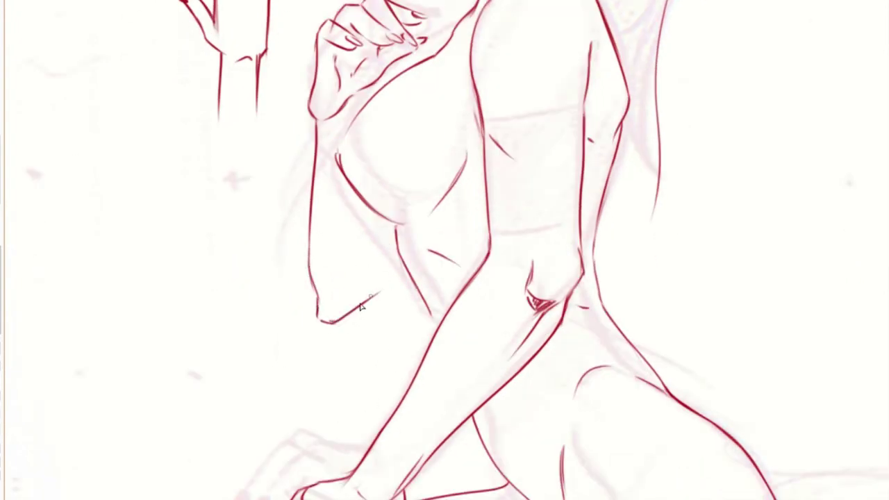
{"action": "left_click_drag", "start_coordinate": [359, 100], "coordinate": [350, 124]}
{"action": "left_click_drag", "start_coordinate": [369, 209], "coordinate": [372, 267]}
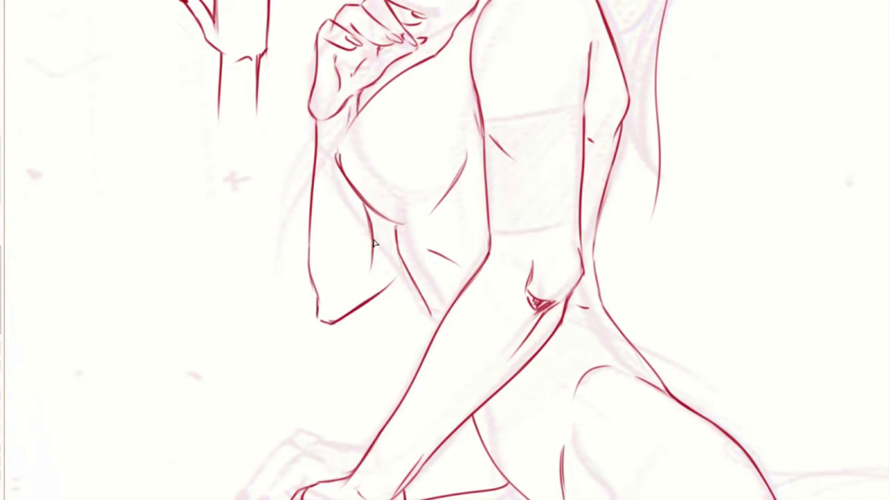
{"action": "key", "text": "ctrl+0"}
{"action": "scroll", "coordinate": [497, 218], "scroll_direction": "up", "scroll_amount": 1}
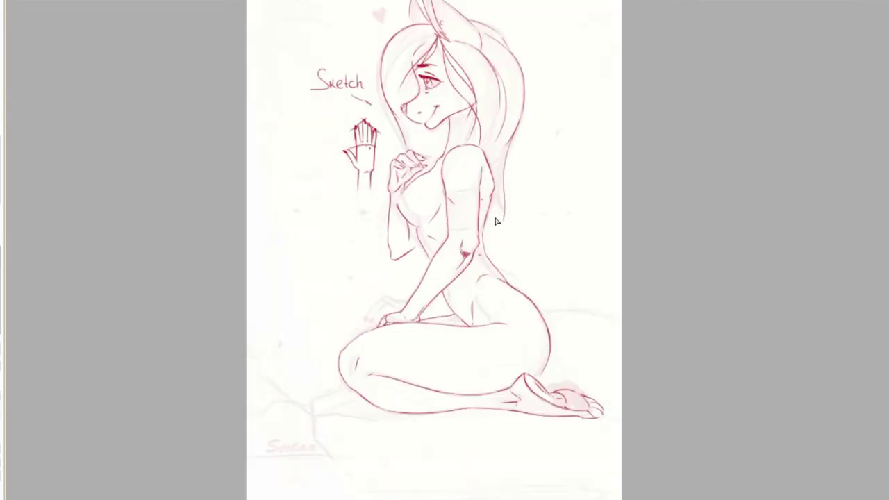
Step: Undo the rough strokes beside the torso and redraw a red contour down its left side
{"action": "scroll", "coordinate": [497, 218], "scroll_direction": "up", "scroll_amount": 1}
{"action": "scroll", "coordinate": [498, 217], "scroll_direction": "up", "scroll_amount": 1}
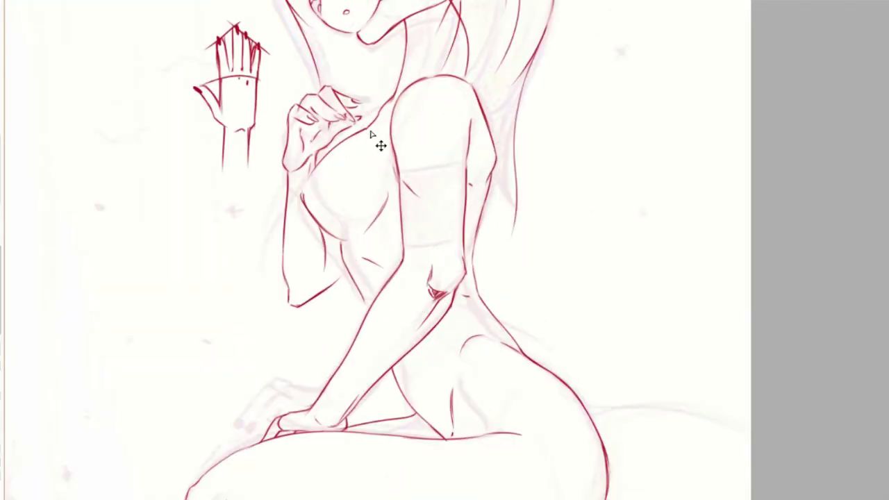
{"action": "key", "text": "ctrl+z"}
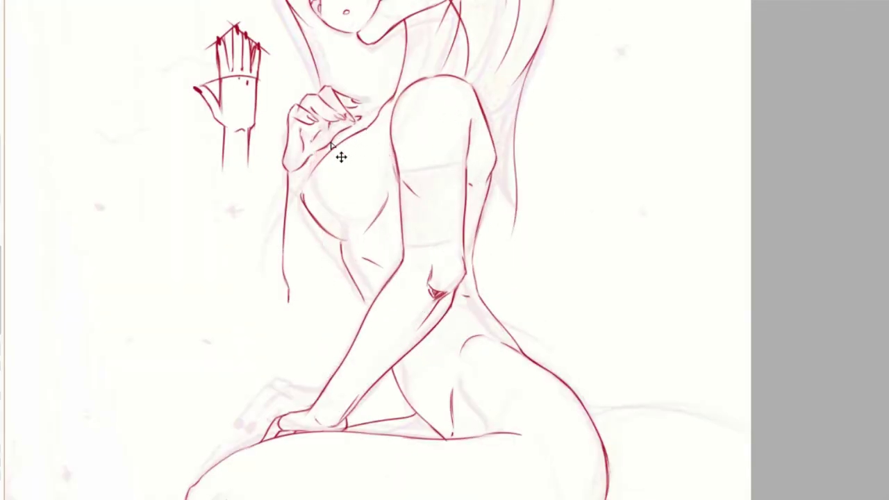
{"action": "key", "text": "ctrl+z"}
{"action": "left_click_drag", "start_coordinate": [287, 171], "coordinate": [324, 275]}
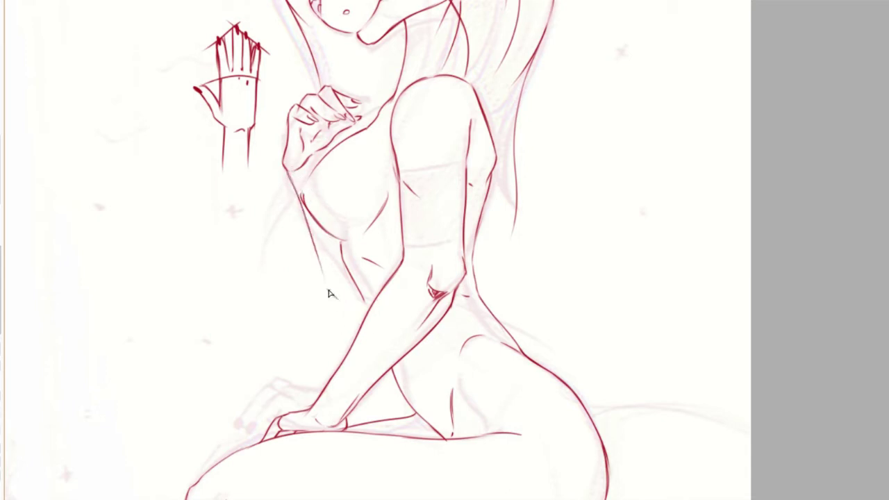
{"action": "key", "text": "ctrl+z"}
{"action": "scroll", "coordinate": [352, 159], "scroll_direction": "up", "scroll_amount": 2}
{"action": "scroll", "coordinate": [309, 170], "scroll_direction": "up", "scroll_amount": 2}
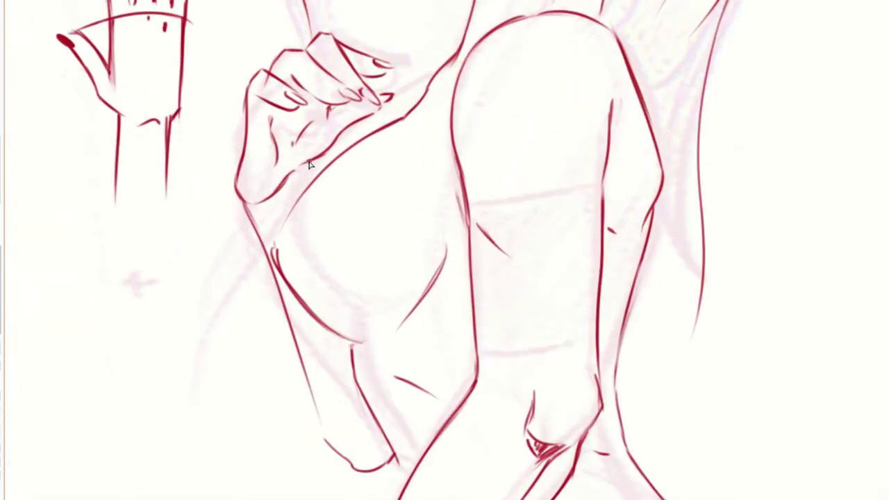
{"action": "scroll", "coordinate": [446, 74], "scroll_direction": "down", "scroll_amount": 1}
{"action": "scroll", "coordinate": [454, 83], "scroll_direction": "down", "scroll_amount": 2}
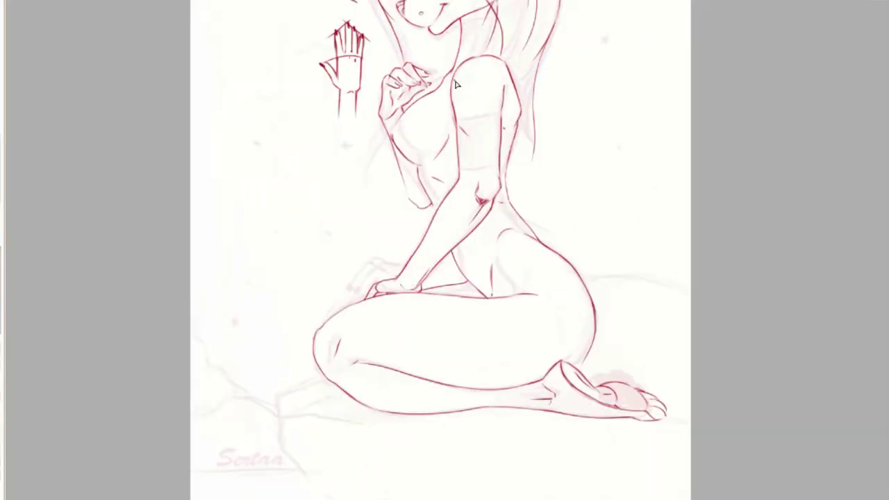
Step: Draw the red neck line from the jaw down to the hand
{"action": "scroll", "coordinate": [460, 226], "scroll_direction": "down", "scroll_amount": 1}
{"action": "scroll", "coordinate": [470, 166], "scroll_direction": "up", "scroll_amount": 1}
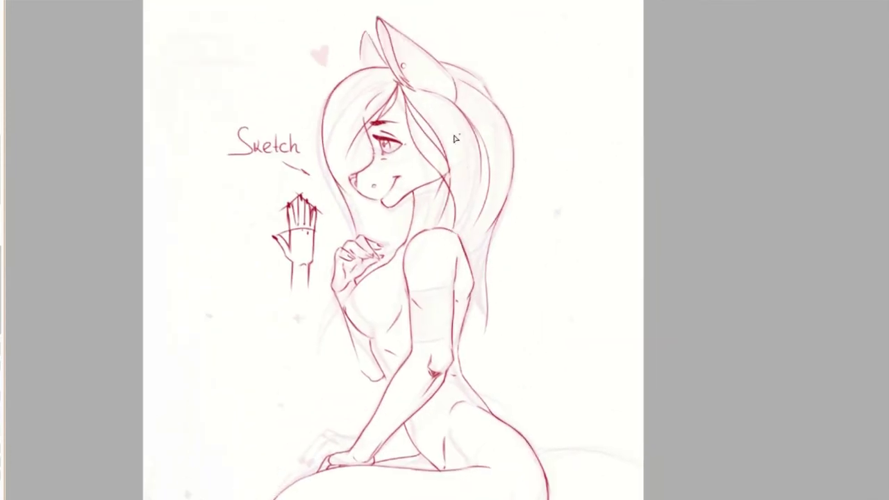
{"action": "scroll", "coordinate": [418, 243], "scroll_direction": "up", "scroll_amount": 2}
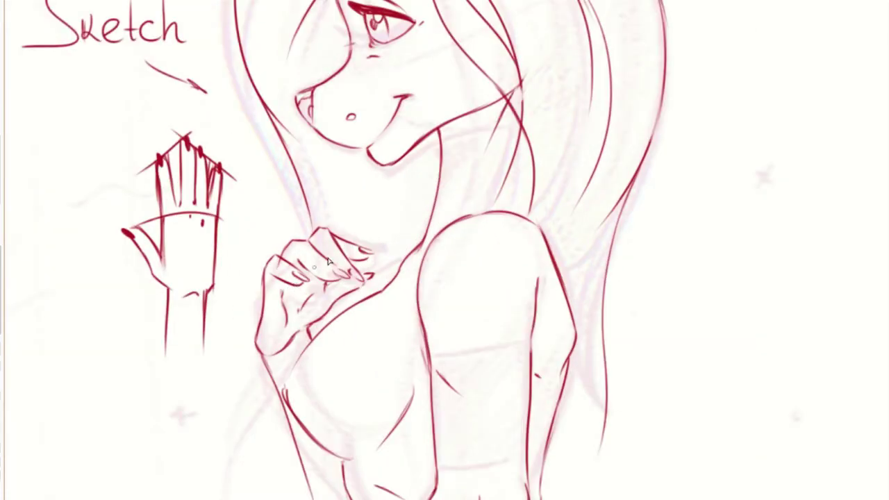
{"action": "left_click_drag", "start_coordinate": [278, 121], "coordinate": [338, 236]}
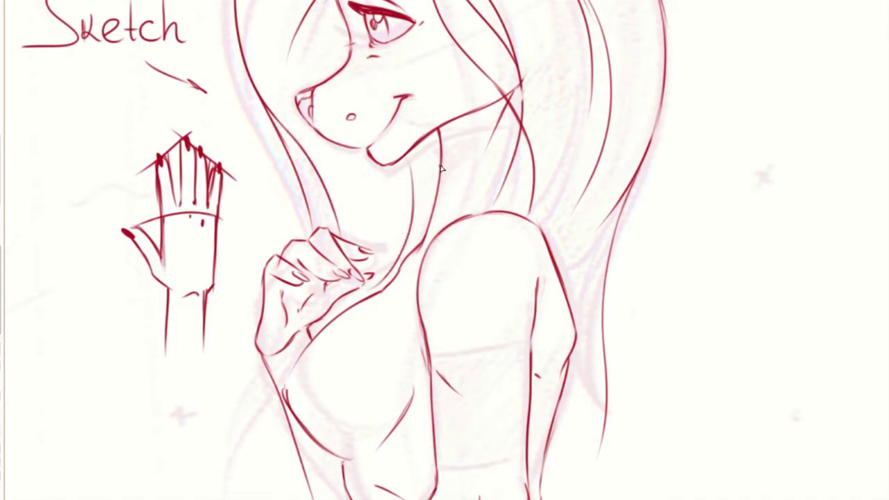
{"action": "left_click_drag", "start_coordinate": [449, 317], "coordinate": [456, 178]}
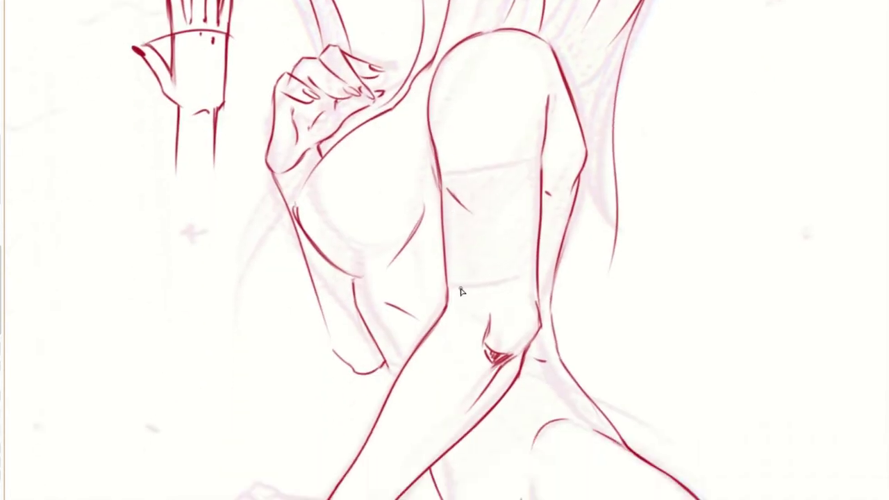
{"action": "scroll", "coordinate": [464, 288], "scroll_direction": "down", "scroll_amount": 3}
{"action": "scroll", "coordinate": [483, 224], "scroll_direction": "up", "scroll_amount": 1}
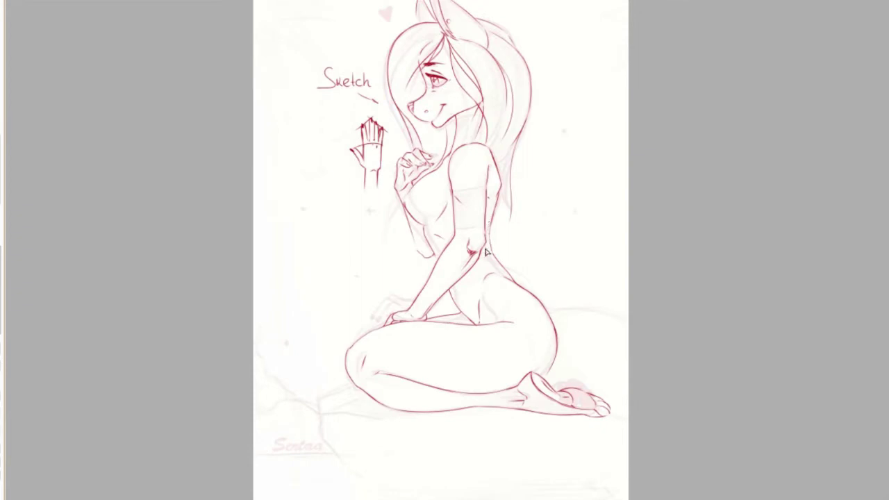
{"action": "scroll", "coordinate": [548, 303], "scroll_direction": "up", "scroll_amount": 1}
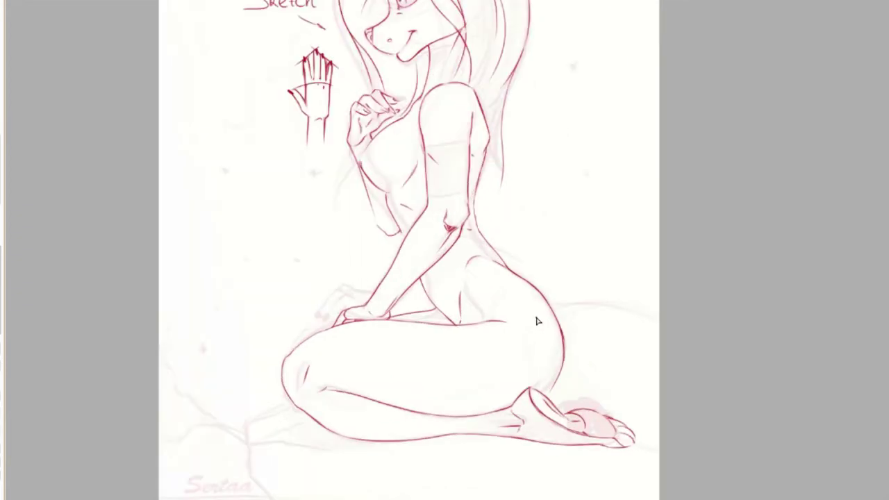
{"action": "scroll", "coordinate": [521, 229], "scroll_direction": "up", "scroll_amount": 1}
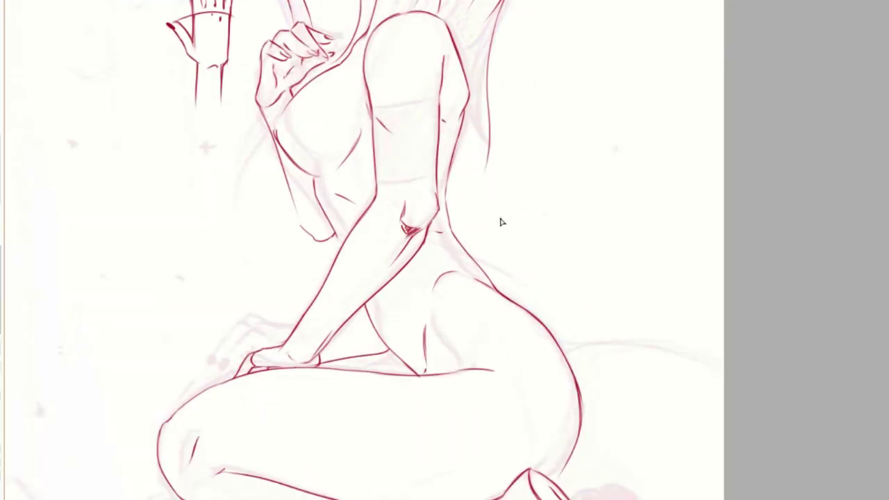
Step: Mirror the canvas and draw the red contour from the back down into the hip
{"action": "key", "text": "h"}
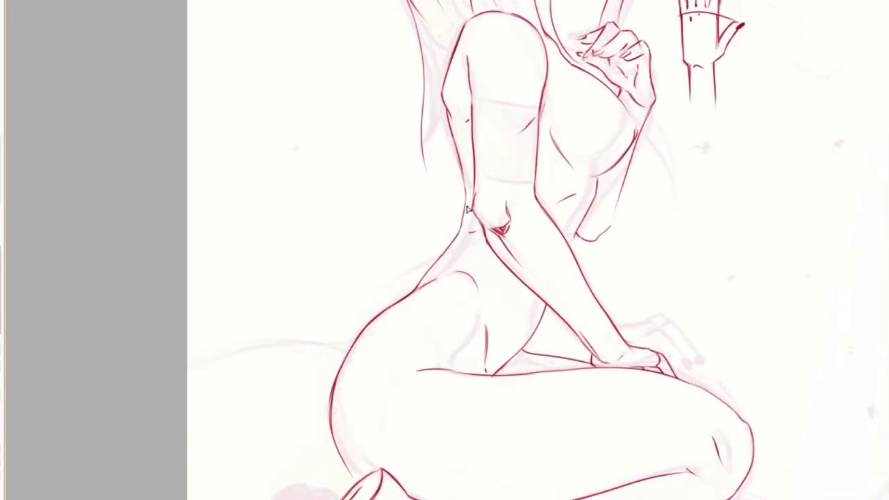
{"action": "scroll", "coordinate": [468, 210], "scroll_direction": "up", "scroll_amount": 2}
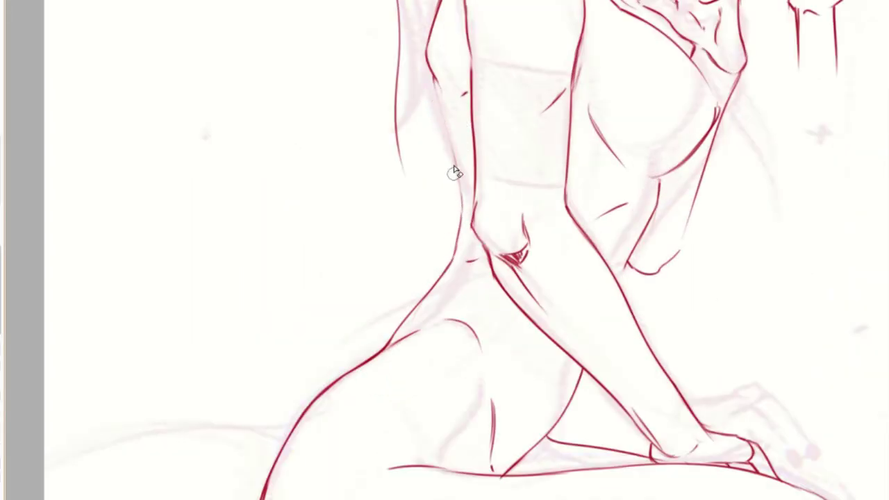
{"action": "left_click_drag", "start_coordinate": [454, 173], "coordinate": [492, 185]}
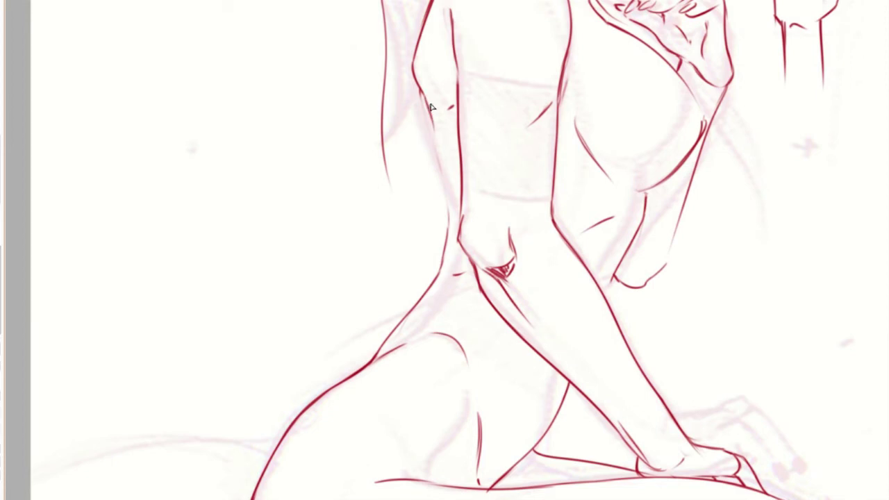
{"action": "mouse_move", "coordinate": [426, 98]}
{"action": "left_mouse_down"}
{"action": "mouse_move", "coordinate": [455, 196]}
{"action": "mouse_move", "coordinate": [435, 159]}
{"action": "left_mouse_up"}
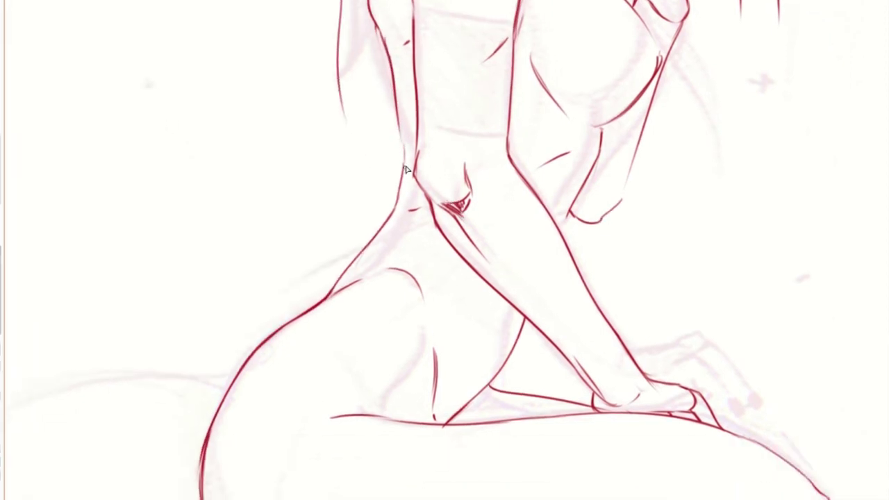
{"action": "left_click_drag", "start_coordinate": [425, 237], "coordinate": [439, 204]}
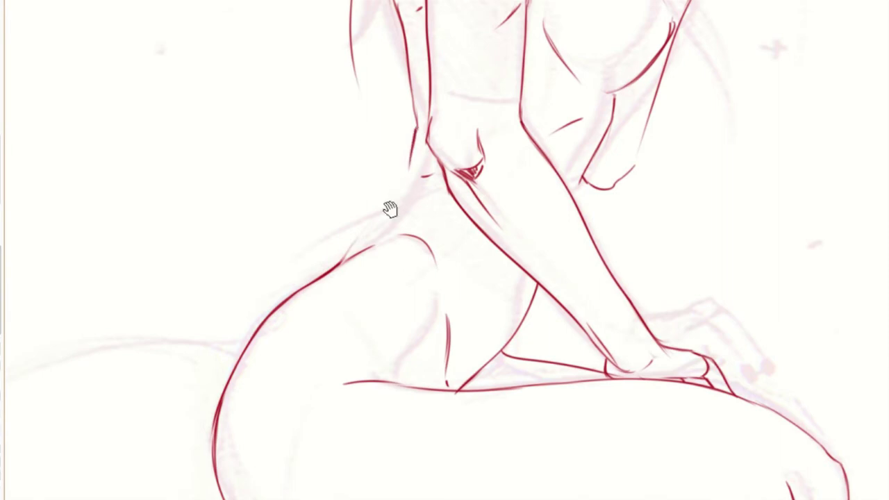
{"action": "left_click_drag", "start_coordinate": [384, 210], "coordinate": [404, 180]}
{"action": "left_click_drag", "start_coordinate": [432, 129], "coordinate": [334, 244]}
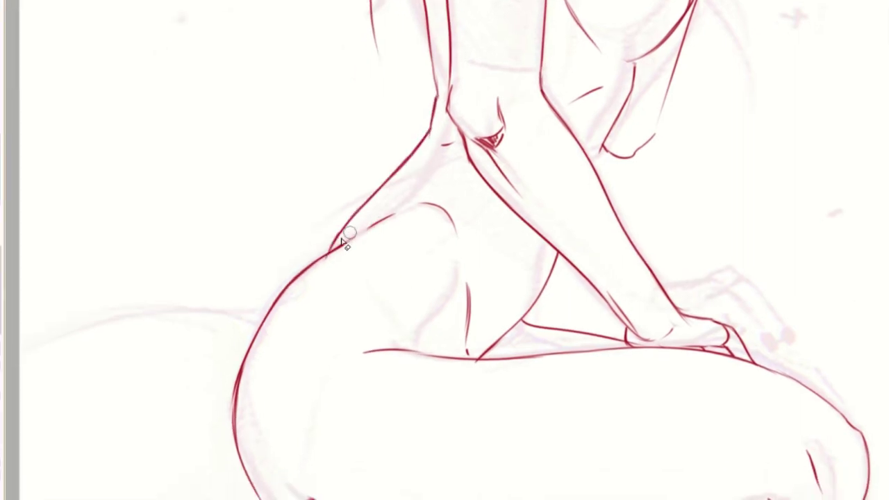
{"action": "key", "text": "ctrl+0"}
{"action": "scroll", "coordinate": [477, 205], "scroll_direction": "up", "scroll_amount": 1}
{"action": "scroll", "coordinate": [549, 309], "scroll_direction": "up", "scroll_amount": 1}
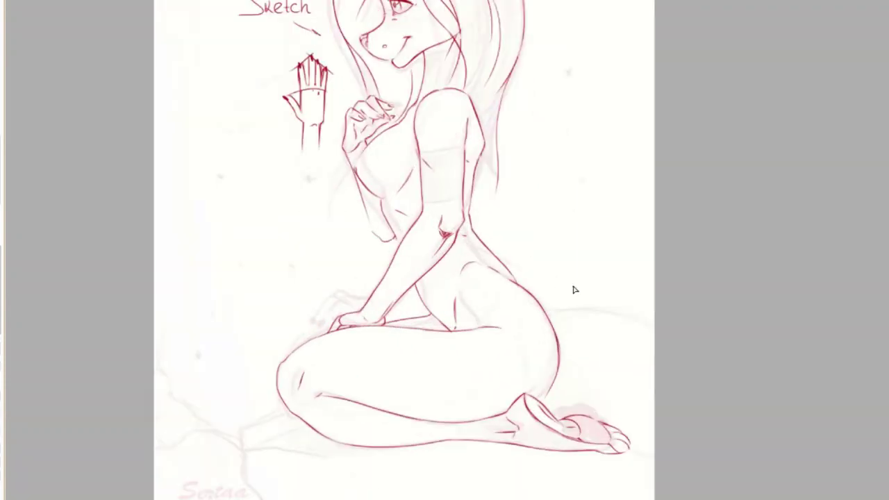
Step: Flip the view back and redraw the waist-to-hip contour with thinner strokes extending lower
{"action": "scroll", "coordinate": [557, 297], "scroll_direction": "up", "scroll_amount": 2}
{"action": "key", "text": "m"}
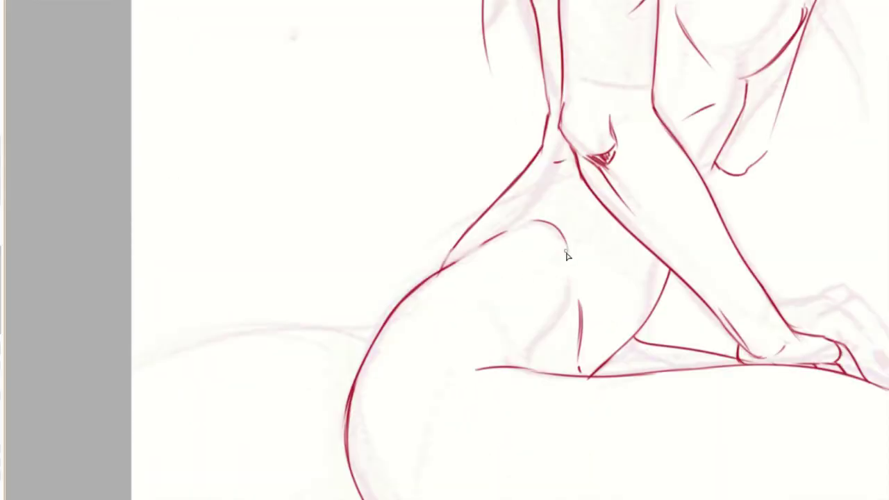
{"action": "left_click_drag", "start_coordinate": [527, 125], "coordinate": [448, 212]}
{"action": "left_click_drag", "start_coordinate": [514, 150], "coordinate": [461, 205]}
{"action": "left_click_drag", "start_coordinate": [490, 174], "coordinate": [417, 251]}
{"action": "left_click_drag", "start_coordinate": [465, 208], "coordinate": [415, 263]}
Step: Erase the upper waist-to-hip line, redraw it into the hip curve, and darken the hip without gaps
{"action": "left_click_drag", "start_coordinate": [551, 192], "coordinate": [482, 210]}
{"action": "left_click_drag", "start_coordinate": [455, 148], "coordinate": [402, 206]}
{"action": "left_click_drag", "start_coordinate": [431, 174], "coordinate": [326, 271]}
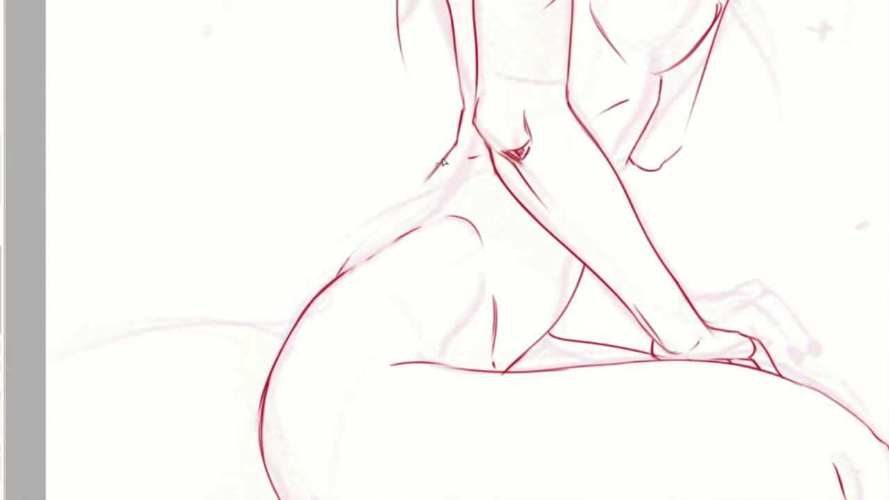
{"action": "left_click_drag", "start_coordinate": [459, 108], "coordinate": [350, 251]}
{"action": "left_click_drag", "start_coordinate": [388, 220], "coordinate": [341, 272]}
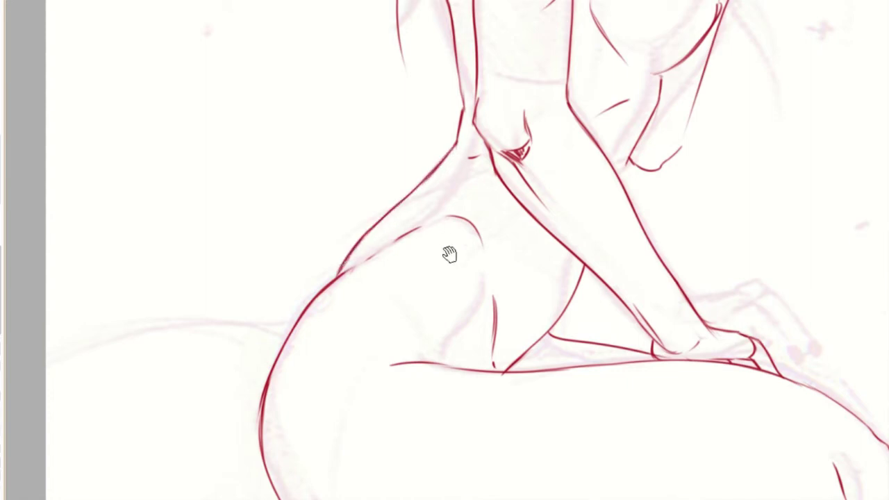
{"action": "left_click_drag", "start_coordinate": [449, 254], "coordinate": [443, 198]}
{"action": "mouse_move", "coordinate": [325, 238]}
{"action": "left_mouse_down"}
{"action": "mouse_move", "coordinate": [365, 189]}
{"action": "mouse_move", "coordinate": [409, 170]}
{"action": "mouse_move", "coordinate": [486, 204]}
{"action": "left_mouse_up"}
{"action": "left_click_drag", "start_coordinate": [452, 161], "coordinate": [476, 184]}
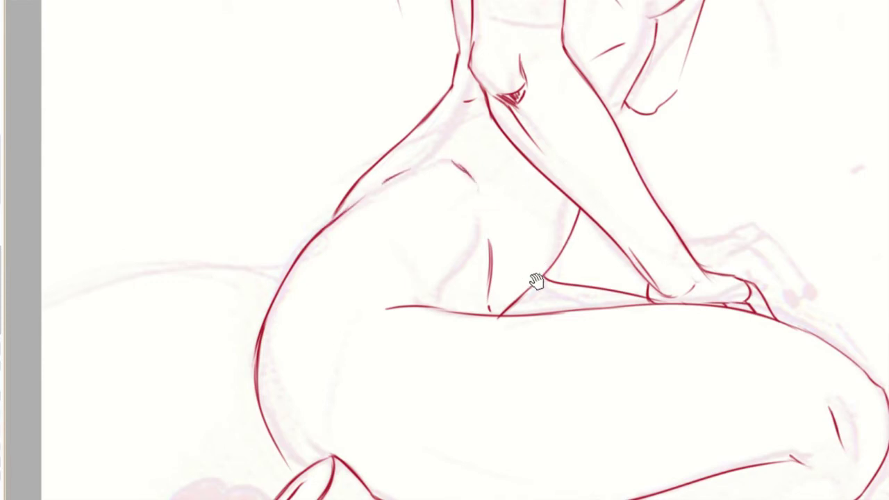
{"action": "scroll", "coordinate": [532, 252], "scroll_direction": "down", "scroll_amount": 3}
{"action": "scroll", "coordinate": [555, 257], "scroll_direction": "up", "scroll_amount": 1}
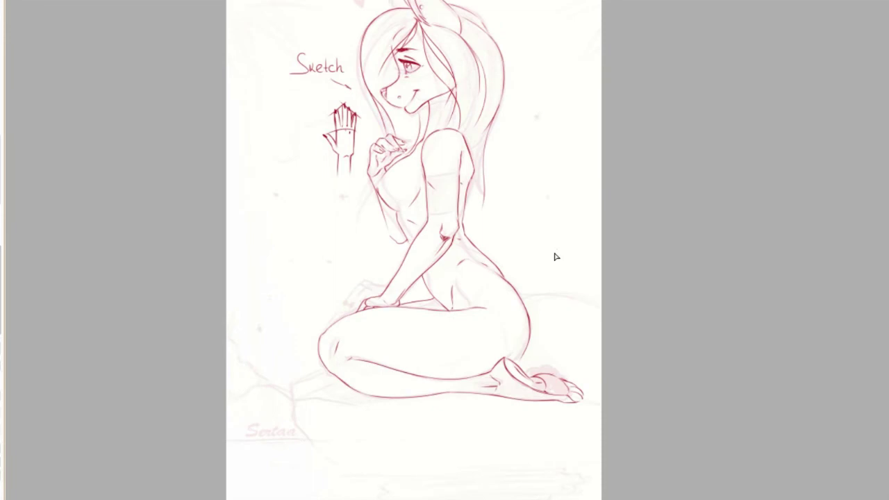
{"action": "scroll", "coordinate": [556, 257], "scroll_direction": "up", "scroll_amount": 1}
{"action": "scroll", "coordinate": [555, 257], "scroll_direction": "up", "scroll_amount": 1}
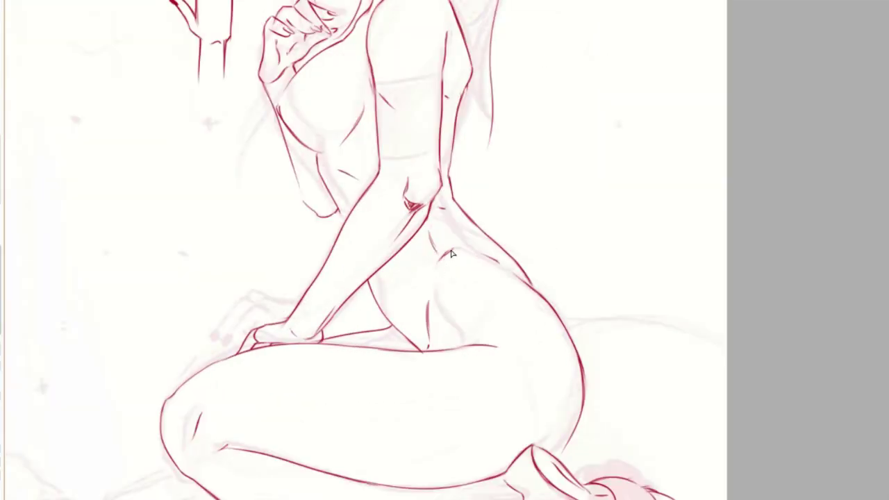
Step: Sketch the red tail rising from the hip out to the page edge, plus a lower-hip curve
{"action": "left_click_drag", "start_coordinate": [517, 231], "coordinate": [518, 294]}
{"action": "mouse_move", "coordinate": [524, 260]}
{"action": "left_mouse_down"}
{"action": "mouse_move", "coordinate": [514, 301]}
{"action": "mouse_move", "coordinate": [492, 290]}
{"action": "mouse_move", "coordinate": [486, 252]}
{"action": "left_mouse_up"}
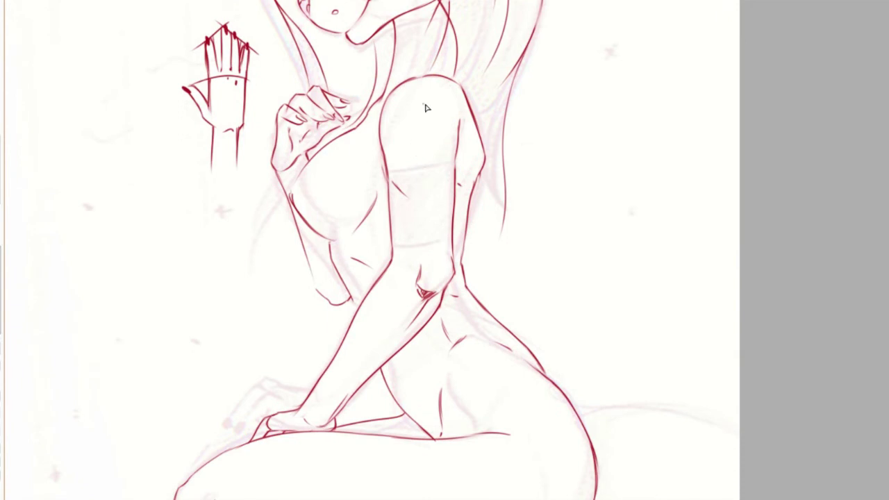
{"action": "mouse_move", "coordinate": [426, 117]}
{"action": "left_mouse_down"}
{"action": "mouse_move", "coordinate": [409, 150]}
{"action": "mouse_move", "coordinate": [383, 139]}
{"action": "mouse_move", "coordinate": [411, 278]}
{"action": "mouse_move", "coordinate": [419, 272]}
{"action": "mouse_move", "coordinate": [417, 193]}
{"action": "left_mouse_up"}
{"action": "left_click_drag", "start_coordinate": [417, 320], "coordinate": [417, 202]}
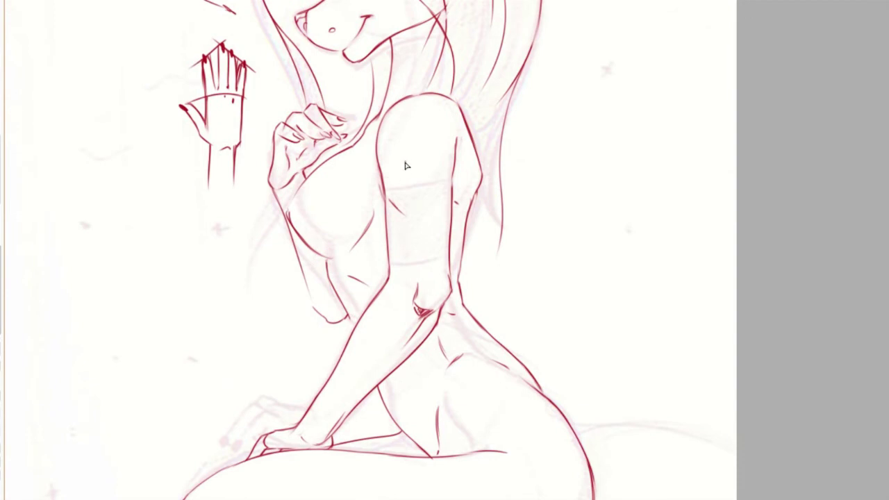
{"action": "mouse_move", "coordinate": [473, 269]}
{"action": "left_mouse_down"}
{"action": "mouse_move", "coordinate": [406, 195]}
{"action": "mouse_move", "coordinate": [438, 170]}
{"action": "left_mouse_up"}
{"action": "mouse_move", "coordinate": [395, 200]}
{"action": "left_mouse_down"}
{"action": "mouse_move", "coordinate": [460, 161]}
{"action": "mouse_move", "coordinate": [425, 182]}
{"action": "mouse_move", "coordinate": [468, 161]}
{"action": "mouse_move", "coordinate": [484, 171]}
{"action": "left_mouse_up"}
{"action": "left_click_drag", "start_coordinate": [429, 174], "coordinate": [594, 220]}
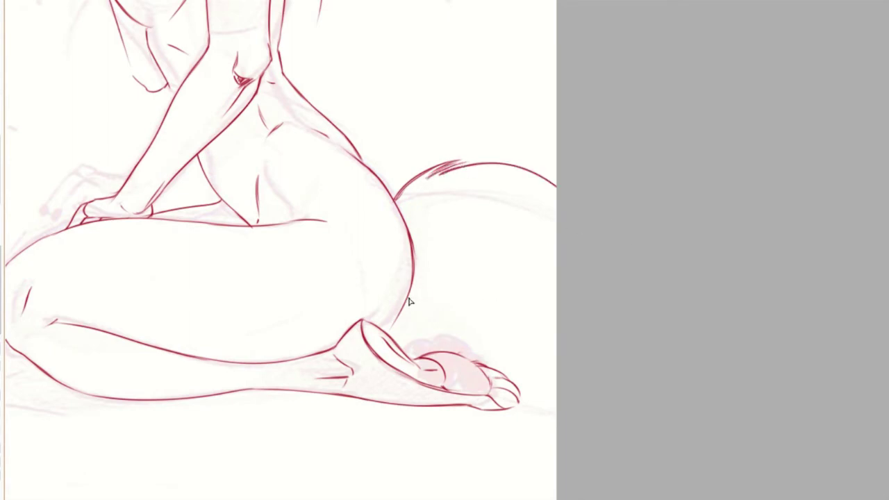
{"action": "left_click_drag", "start_coordinate": [425, 312], "coordinate": [441, 341]}
Step: Zoom out to the whole page and mirror the view to check proportions
{"action": "key", "text": "ctrl+0"}
{"action": "scroll", "coordinate": [606, 259], "scroll_direction": "up", "scroll_amount": 1}
{"action": "scroll", "coordinate": [597, 266], "scroll_direction": "up", "scroll_amount": 1}
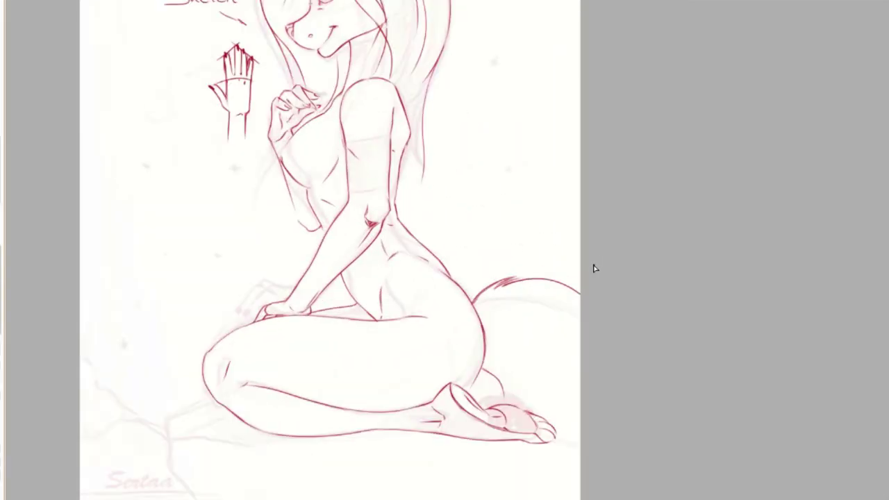
{"action": "key", "text": "h"}
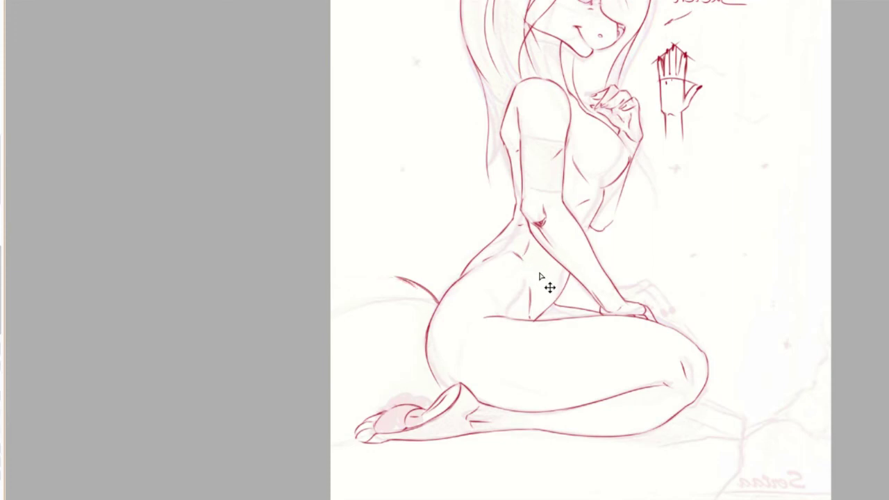
Step: Sketch a thin tail line, a curve beside the hip and strokes toward the foot, darkening the back contour
{"action": "left_click_drag", "start_coordinate": [469, 257], "coordinate": [410, 196]}
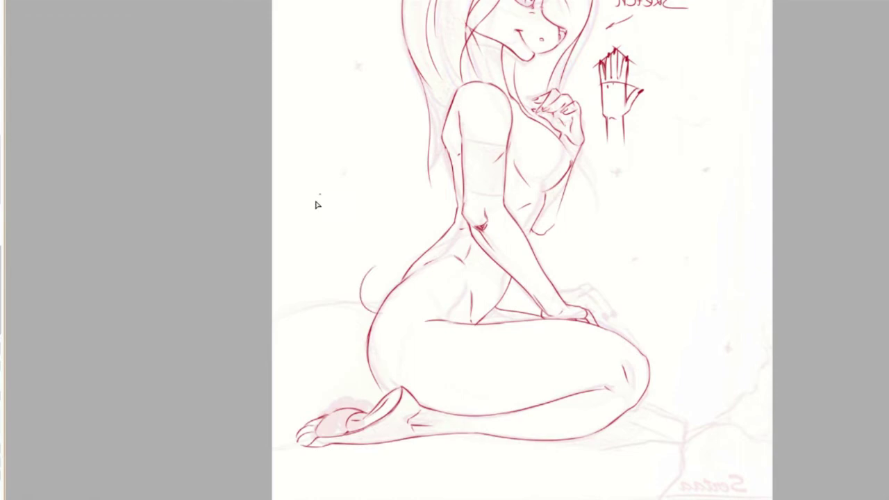
{"action": "mouse_move", "coordinate": [272, 177]}
{"action": "left_mouse_down"}
{"action": "mouse_move", "coordinate": [318, 145]}
{"action": "mouse_move", "coordinate": [399, 130]}
{"action": "left_mouse_up"}
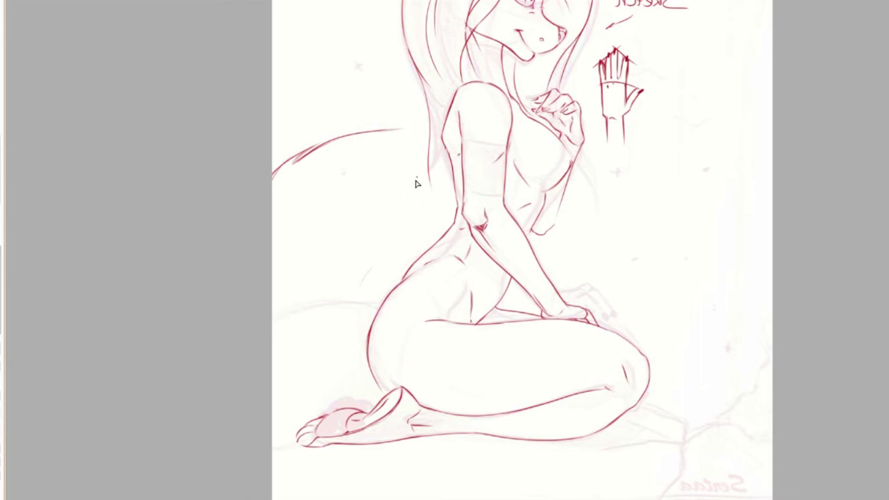
{"action": "mouse_move", "coordinate": [411, 220]}
{"action": "left_mouse_down"}
{"action": "mouse_move", "coordinate": [361, 286]}
{"action": "mouse_move", "coordinate": [357, 316]}
{"action": "left_mouse_up"}
{"action": "scroll", "coordinate": [307, 312], "scroll_direction": "down", "scroll_amount": 2}
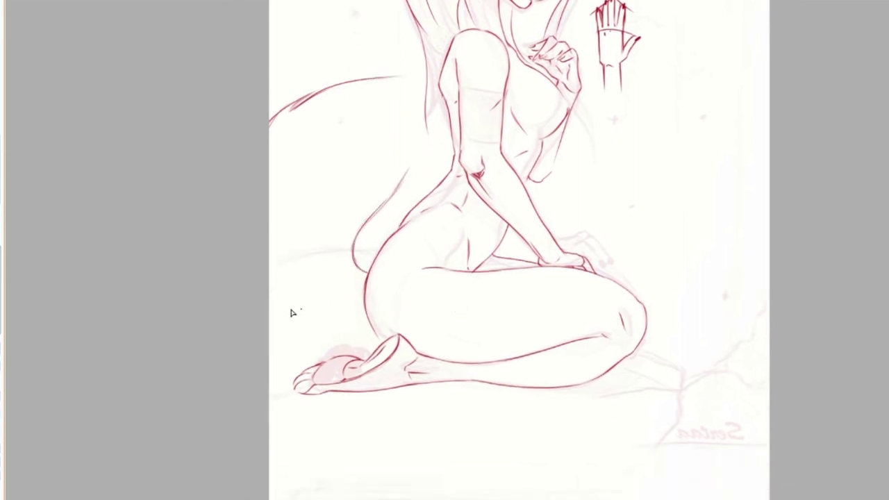
{"action": "mouse_move", "coordinate": [268, 337]}
{"action": "left_mouse_down"}
{"action": "mouse_move", "coordinate": [328, 356]}
{"action": "mouse_move", "coordinate": [300, 360]}
{"action": "mouse_move", "coordinate": [305, 371]}
{"action": "left_mouse_up"}
{"action": "scroll", "coordinate": [436, 151], "scroll_direction": "up", "scroll_amount": 2}
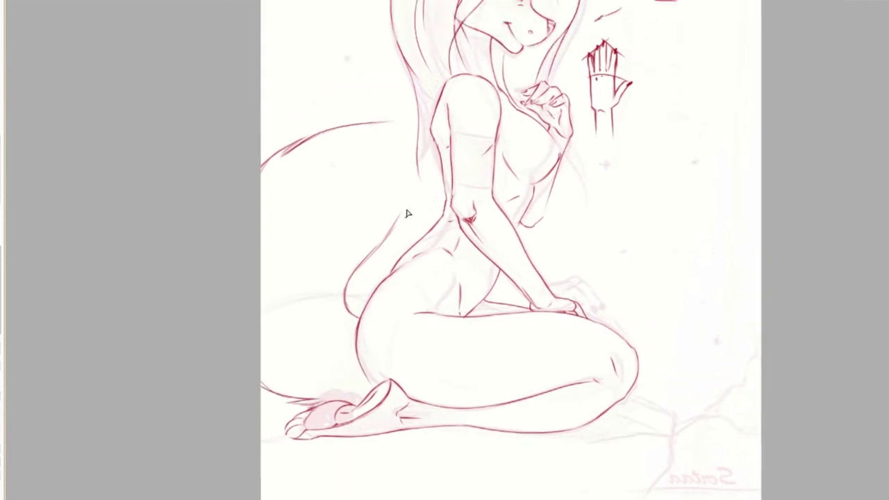
{"action": "left_click_drag", "start_coordinate": [419, 177], "coordinate": [378, 253]}
{"action": "left_click_drag", "start_coordinate": [376, 129], "coordinate": [411, 122]}
Step: Return the view to normal orientation and reinforce the back contour with a red stroke
{"action": "key", "text": "m"}
{"action": "scroll", "coordinate": [514, 246], "scroll_direction": "up", "scroll_amount": 2}
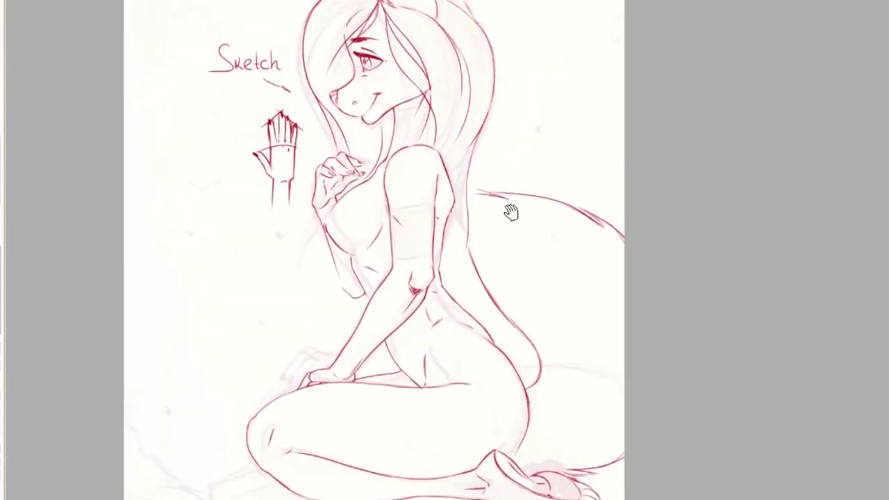
{"action": "scroll", "coordinate": [496, 218], "scroll_direction": "up", "scroll_amount": 2}
{"action": "left_click_drag", "start_coordinate": [457, 279], "coordinate": [434, 341]}
{"action": "scroll", "coordinate": [429, 133], "scroll_direction": "up", "scroll_amount": 2}
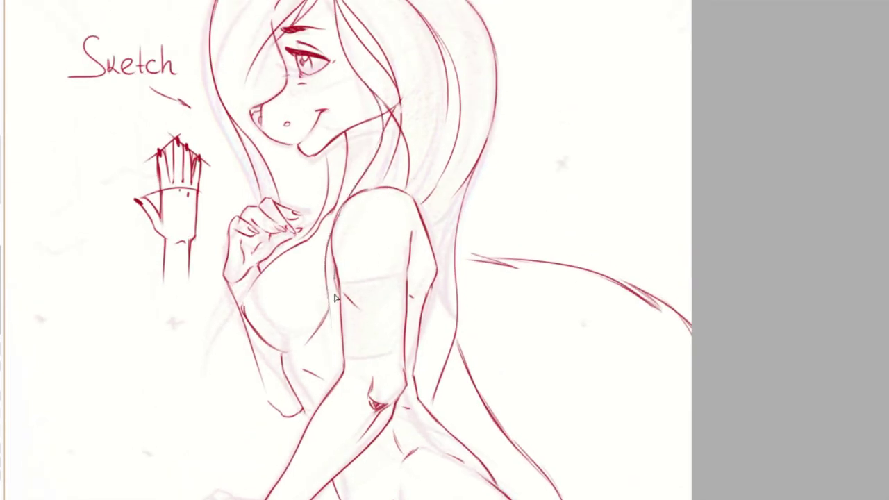
{"action": "left_click_drag", "start_coordinate": [469, 112], "coordinate": [466, 122]}
{"action": "scroll", "coordinate": [466, 122], "scroll_direction": "down", "scroll_amount": 2}
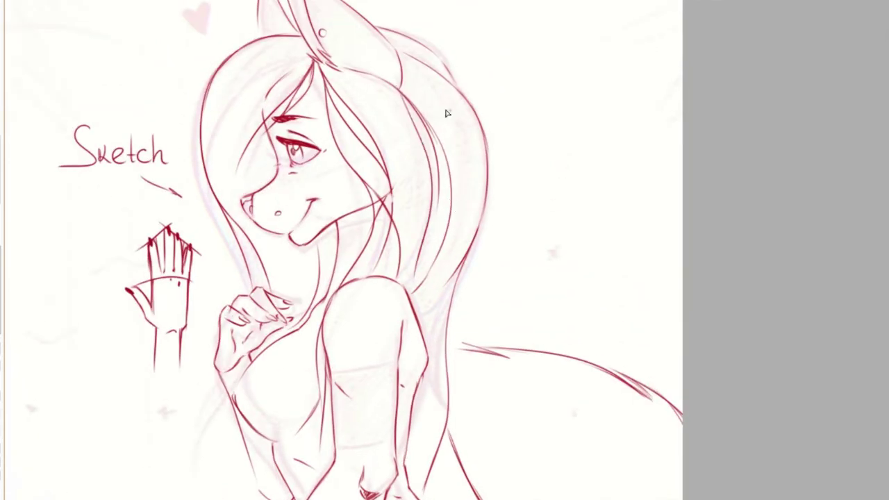
{"action": "scroll", "coordinate": [460, 318], "scroll_direction": "up", "scroll_amount": 2}
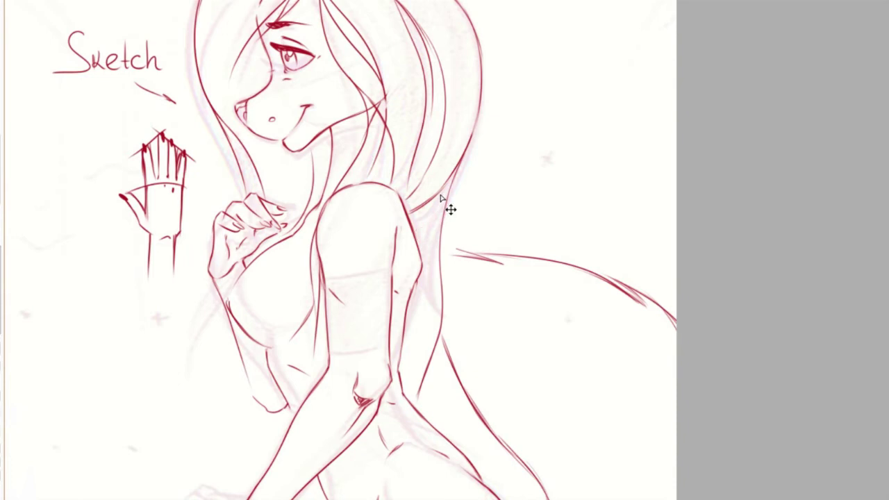
Step: Draw darker red hair strands reaching down along the shoulder
{"action": "left_click_drag", "start_coordinate": [450, 182], "coordinate": [431, 386]}
{"action": "key", "text": "ctrl+z"}
{"action": "left_click_drag", "start_coordinate": [442, 184], "coordinate": [414, 423]}
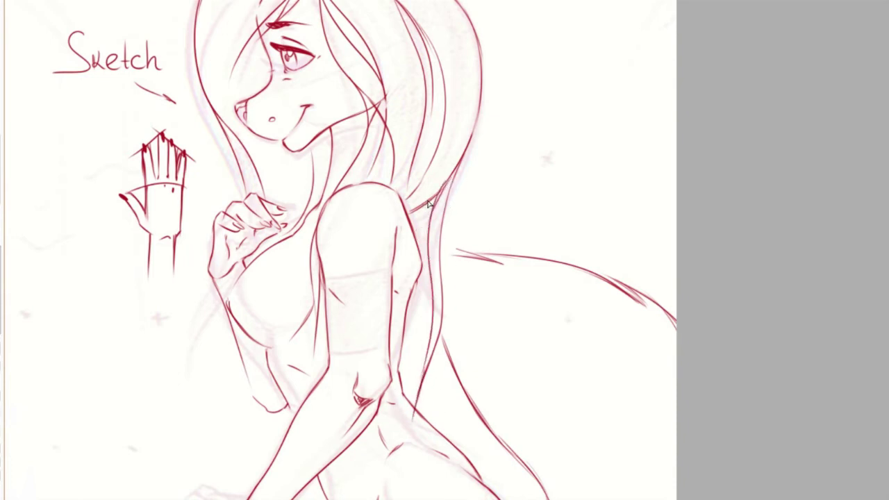
{"action": "scroll", "coordinate": [452, 333], "scroll_direction": "down", "scroll_amount": 1}
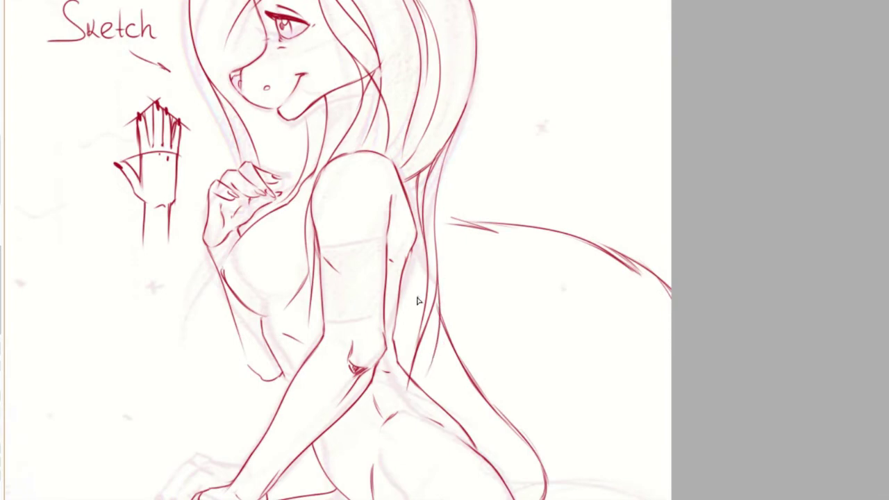
{"action": "key", "text": "m"}
{"action": "left_click_drag", "start_coordinate": [498, 241], "coordinate": [479, 295]}
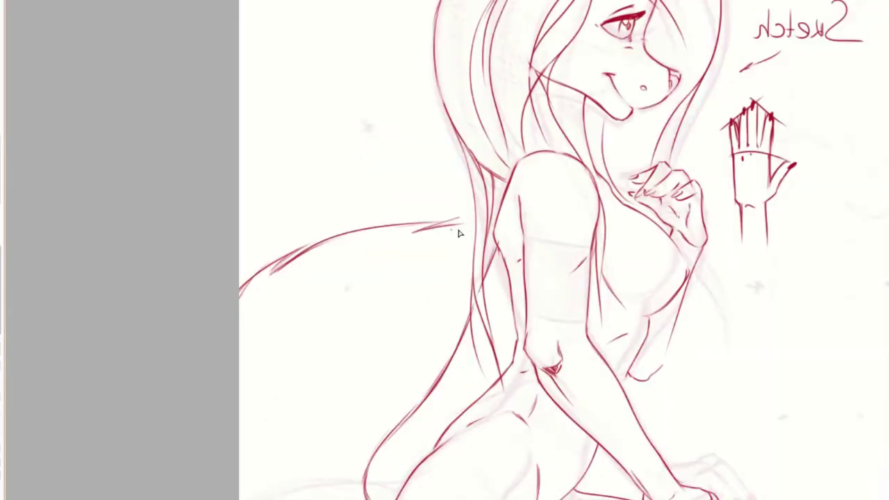
{"action": "scroll", "coordinate": [559, 262], "scroll_direction": "down", "scroll_amount": 1}
{"action": "scroll", "coordinate": [559, 262], "scroll_direction": "down", "scroll_amount": 1}
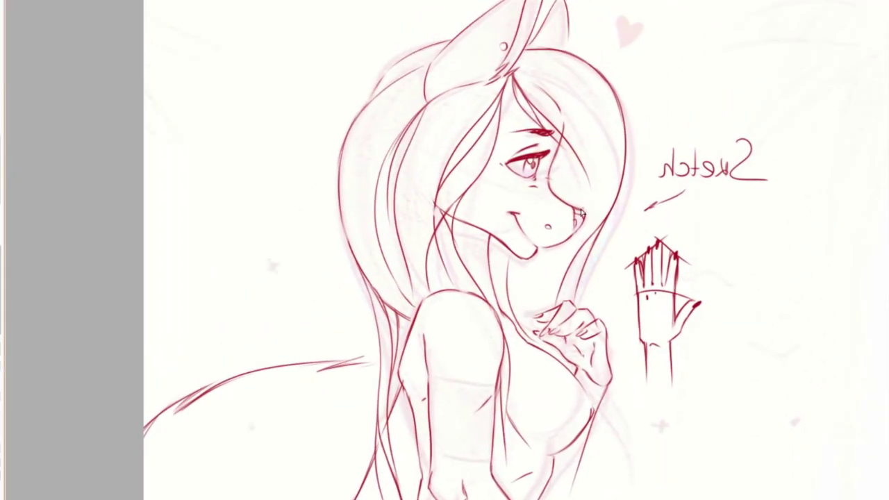
Step: Add thin red hair strands beside the face in normal orientation
{"action": "key", "text": "m"}
{"action": "mouse_move", "coordinate": [303, 205]}
{"action": "left_mouse_down"}
{"action": "mouse_move", "coordinate": [311, 140]}
{"action": "mouse_move", "coordinate": [303, 208]}
{"action": "left_mouse_up"}
{"action": "left_click_drag", "start_coordinate": [324, 143], "coordinate": [310, 221]}
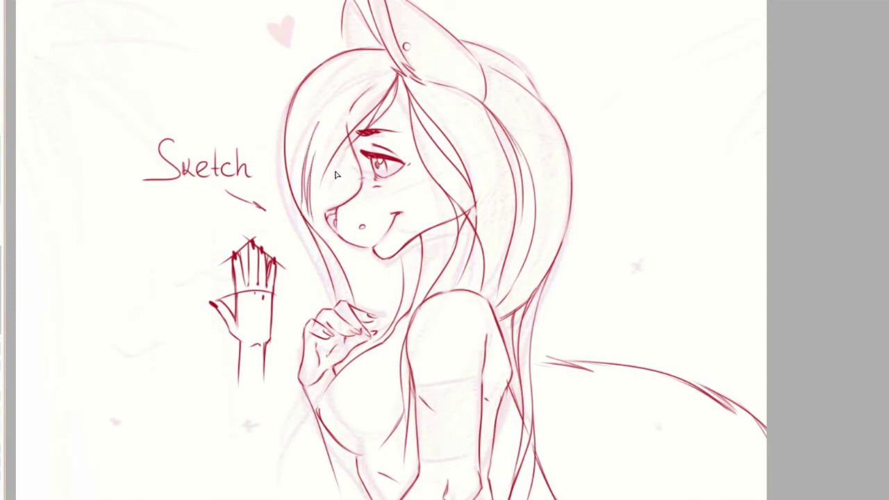
{"action": "left_click_drag", "start_coordinate": [331, 152], "coordinate": [312, 236]}
Step: Pan to the empty area left of the figure and begin handwriting the red 'Layer' label
{"action": "left_click_drag", "start_coordinate": [421, 341], "coordinate": [404, 246]}
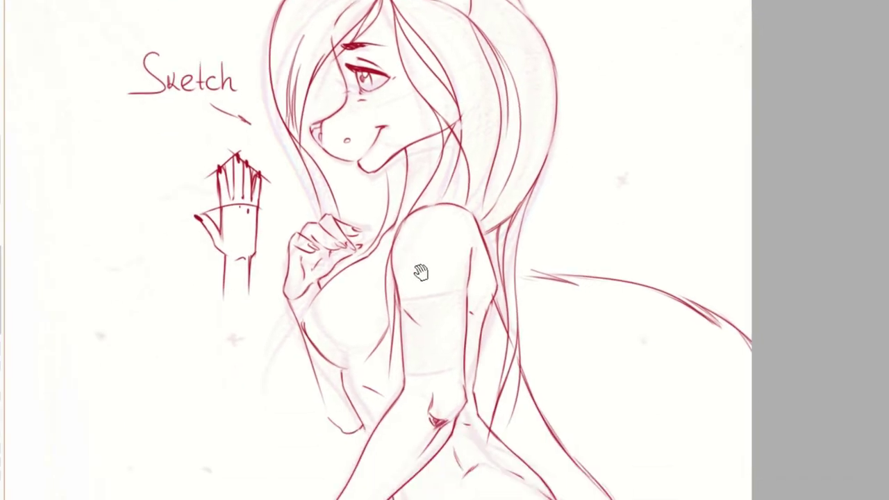
{"action": "left_click_drag", "start_coordinate": [425, 339], "coordinate": [406, 286]}
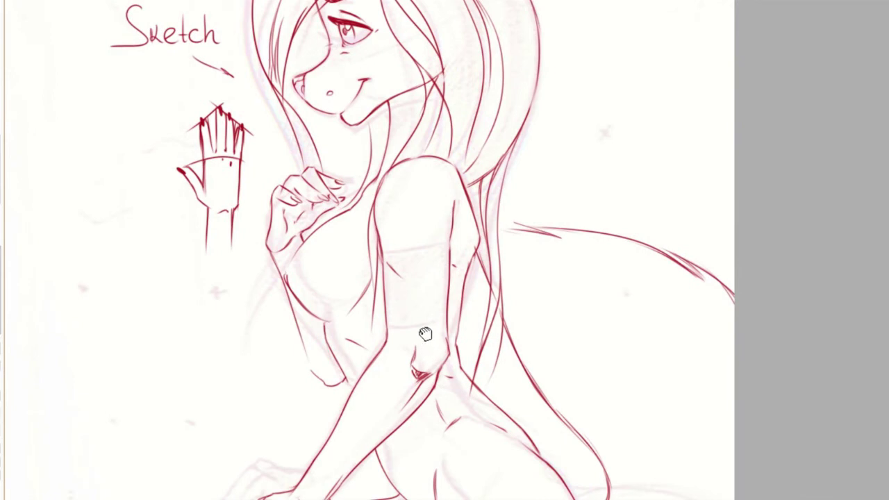
{"action": "left_click_drag", "start_coordinate": [424, 333], "coordinate": [333, 183]}
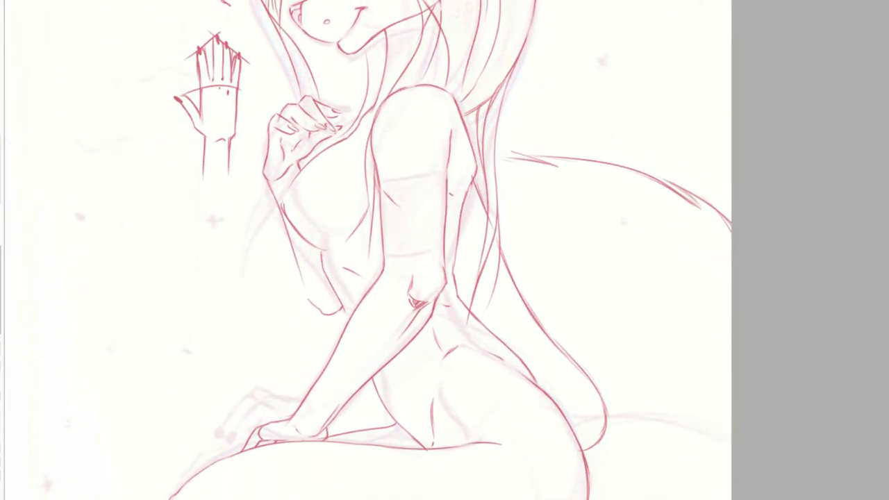
{"action": "left_click_drag", "start_coordinate": [217, 196], "coordinate": [254, 218]}
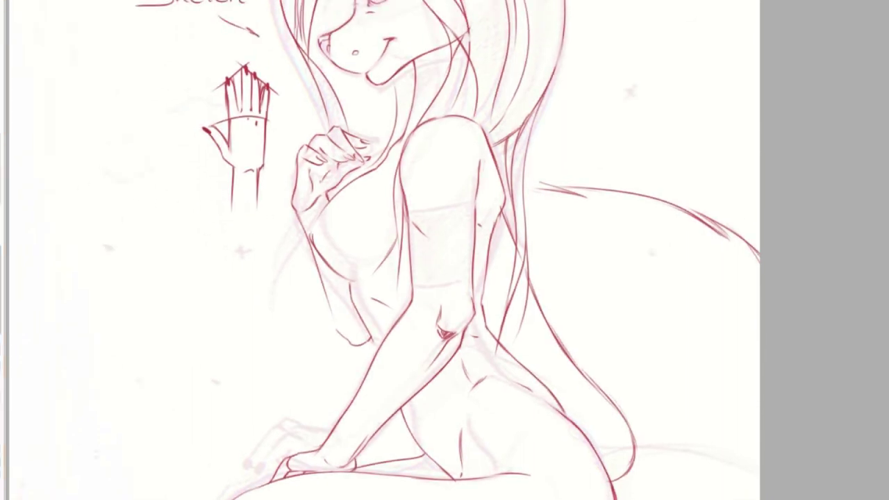
{"action": "left_click_drag", "start_coordinate": [218, 234], "coordinate": [236, 240]}
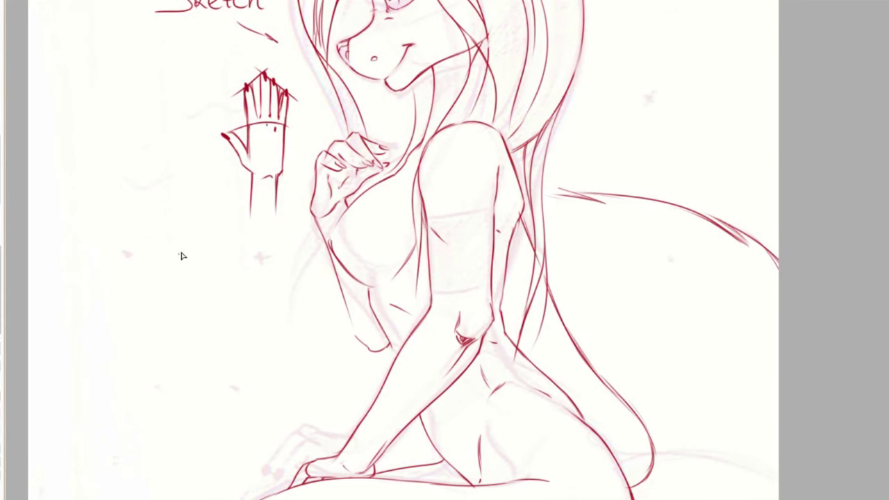
{"action": "left_click_drag", "start_coordinate": [147, 240], "coordinate": [177, 291]}
Step: Finish the red 'Layer 1' label with an arrow to the figure, and write 'sketch' beneath it
{"action": "mouse_move", "coordinate": [199, 263]}
{"action": "left_mouse_down"}
{"action": "mouse_move", "coordinate": [203, 286]}
{"action": "mouse_move", "coordinate": [228, 245]}
{"action": "mouse_move", "coordinate": [209, 310]}
{"action": "left_mouse_up"}
{"action": "mouse_move", "coordinate": [230, 262]}
{"action": "left_mouse_down"}
{"action": "mouse_move", "coordinate": [237, 274]}
{"action": "mouse_move", "coordinate": [245, 265]}
{"action": "left_mouse_up"}
{"action": "mouse_move", "coordinate": [248, 250]}
{"action": "left_mouse_down"}
{"action": "mouse_move", "coordinate": [268, 230]}
{"action": "mouse_move", "coordinate": [296, 244]}
{"action": "left_mouse_up"}
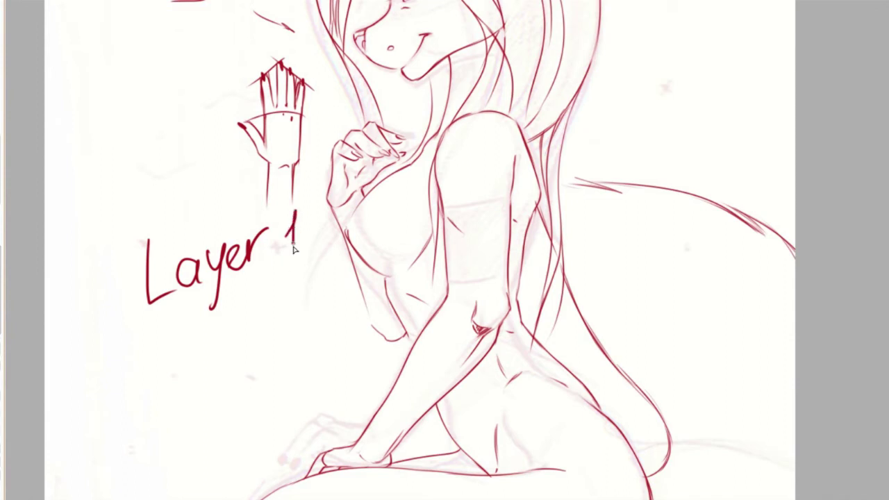
{"action": "mouse_move", "coordinate": [263, 277]}
{"action": "left_mouse_down"}
{"action": "mouse_move", "coordinate": [333, 278]}
{"action": "mouse_move", "coordinate": [317, 284]}
{"action": "left_mouse_up"}
{"action": "mouse_move", "coordinate": [195, 314]}
{"action": "left_mouse_down"}
{"action": "mouse_move", "coordinate": [178, 332]}
{"action": "mouse_move", "coordinate": [206, 323]}
{"action": "left_mouse_up"}
{"action": "left_click_drag", "start_coordinate": [212, 316], "coordinate": [229, 316]}
{"action": "mouse_move", "coordinate": [223, 305]}
{"action": "left_mouse_down"}
{"action": "mouse_move", "coordinate": [244, 300]}
{"action": "mouse_move", "coordinate": [246, 310]}
{"action": "left_mouse_up"}
{"action": "left_click_drag", "start_coordinate": [255, 281], "coordinate": [264, 305]}
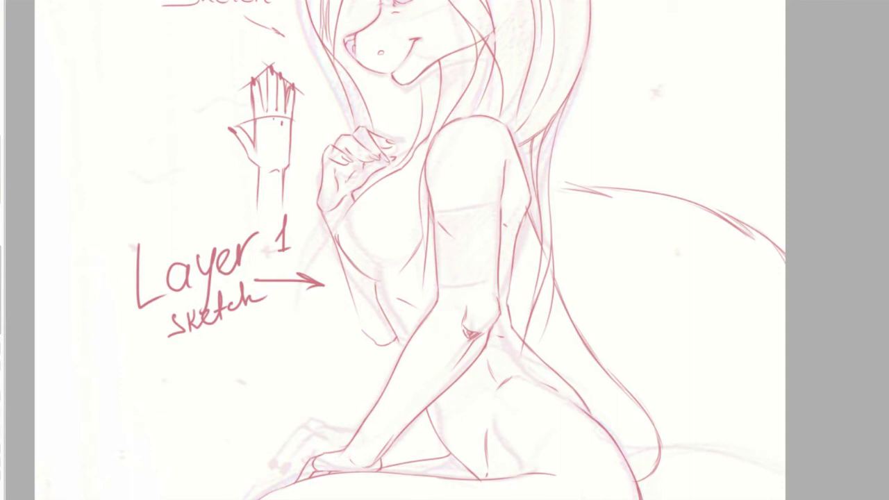
Step: Handwrite 'Layer 2' in dark blue above the red label
{"action": "mouse_move", "coordinate": [158, 159]}
{"action": "left_mouse_down"}
{"action": "mouse_move", "coordinate": [148, 205]}
{"action": "mouse_move", "coordinate": [196, 202]}
{"action": "mouse_move", "coordinate": [215, 186]}
{"action": "mouse_move", "coordinate": [200, 230]}
{"action": "left_mouse_up"}
{"action": "mouse_move", "coordinate": [232, 189]}
{"action": "left_mouse_down"}
{"action": "mouse_move", "coordinate": [227, 196]}
{"action": "mouse_move", "coordinate": [242, 198]}
{"action": "left_mouse_up"}
{"action": "left_click_drag", "start_coordinate": [247, 177], "coordinate": [303, 187]}
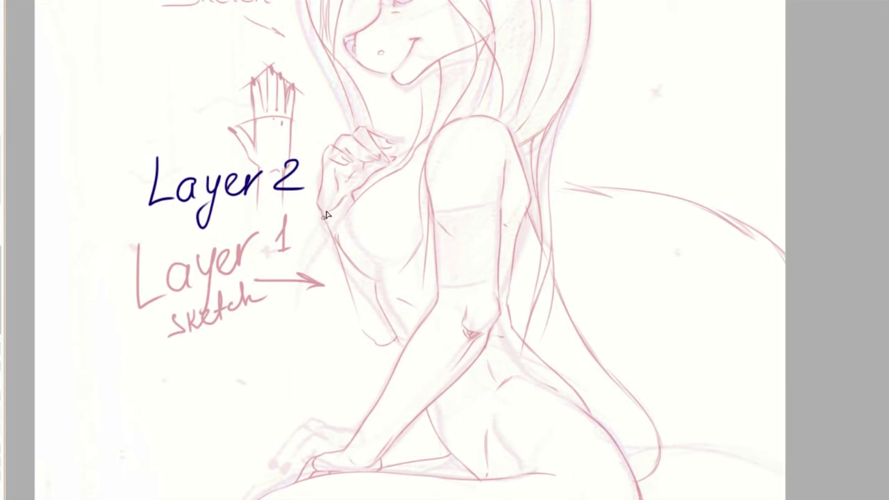
Step: Ink dark blue lines across the chest, along the thigh and hip, and down the arm
{"action": "left_click_drag", "start_coordinate": [339, 198], "coordinate": [313, 206]}
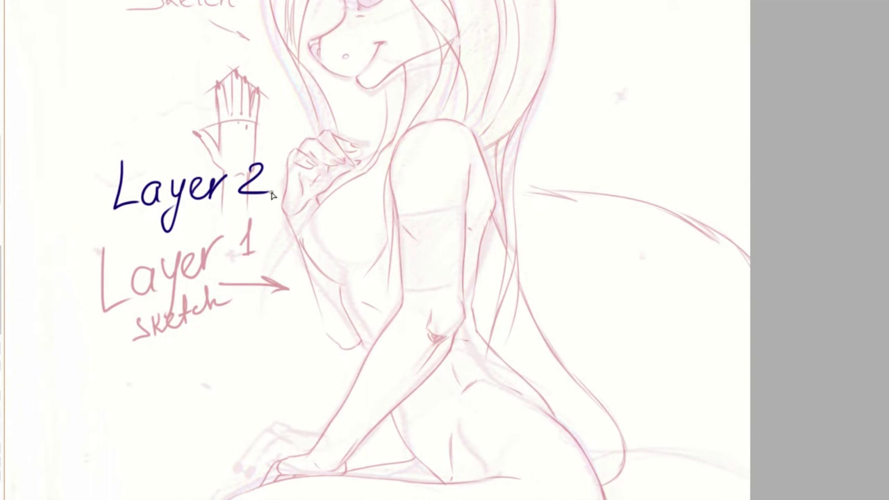
{"action": "left_click_drag", "start_coordinate": [139, 266], "coordinate": [78, 257]}
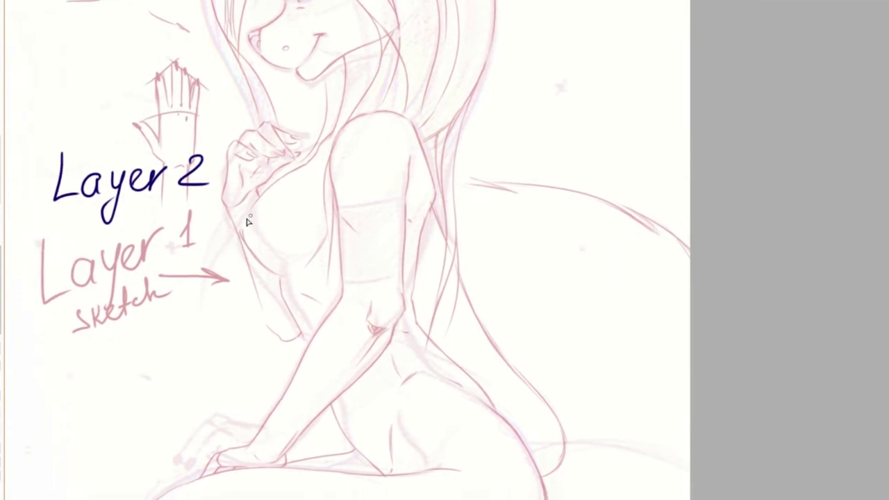
{"action": "mouse_move", "coordinate": [243, 230]}
{"action": "left_mouse_down"}
{"action": "mouse_move", "coordinate": [359, 170]}
{"action": "mouse_move", "coordinate": [402, 160]}
{"action": "left_mouse_up"}
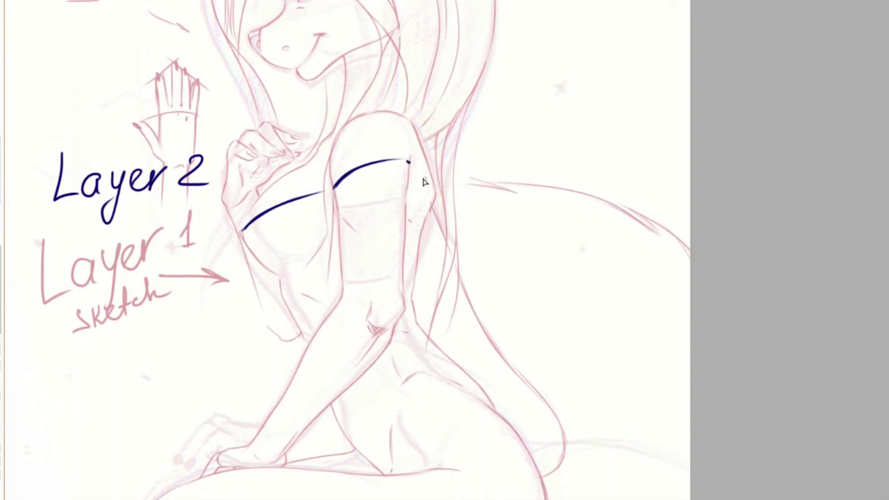
{"action": "scroll", "coordinate": [448, 271], "scroll_direction": "down", "scroll_amount": 3}
{"action": "scroll", "coordinate": [417, 278], "scroll_direction": "down", "scroll_amount": 3}
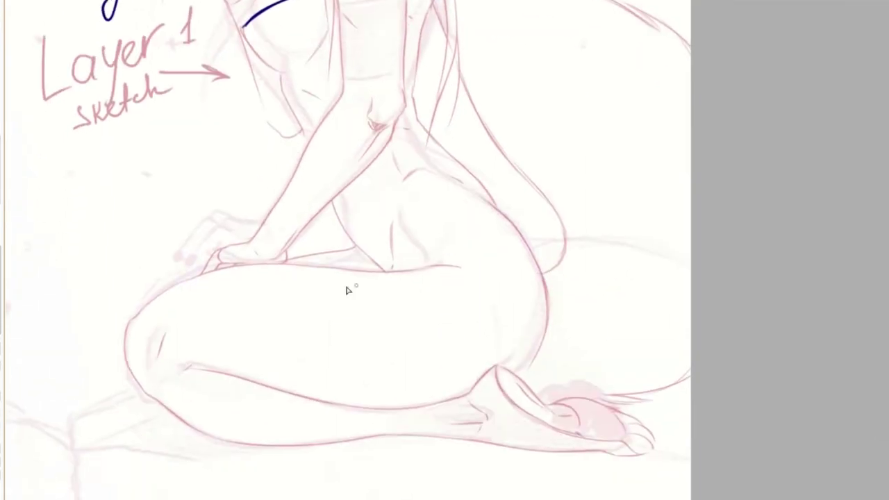
{"action": "left_click_drag", "start_coordinate": [282, 258], "coordinate": [462, 362]}
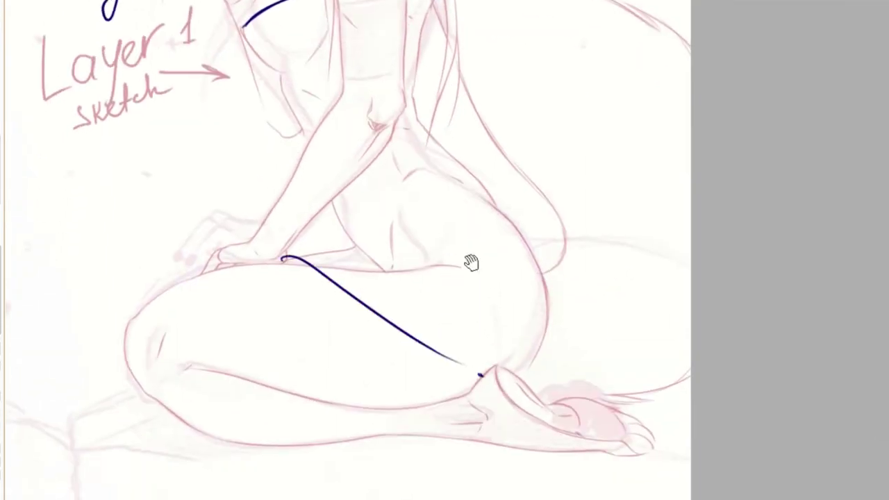
{"action": "scroll", "coordinate": [431, 280], "scroll_direction": "up", "scroll_amount": 3}
{"action": "scroll", "coordinate": [448, 252], "scroll_direction": "down", "scroll_amount": 2}
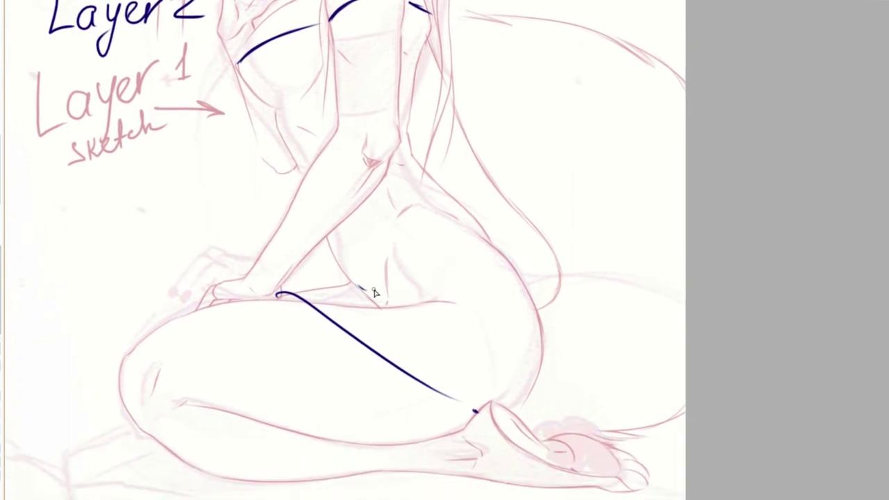
{"action": "mouse_move", "coordinate": [375, 291]}
{"action": "left_mouse_down"}
{"action": "mouse_move", "coordinate": [481, 236]}
{"action": "mouse_move", "coordinate": [521, 257]}
{"action": "left_mouse_up"}
{"action": "scroll", "coordinate": [521, 258], "scroll_direction": "up", "scroll_amount": 2}
{"action": "left_click_drag", "start_coordinate": [438, 119], "coordinate": [421, 208]}
{"action": "left_click_drag", "start_coordinate": [389, 118], "coordinate": [393, 150]}
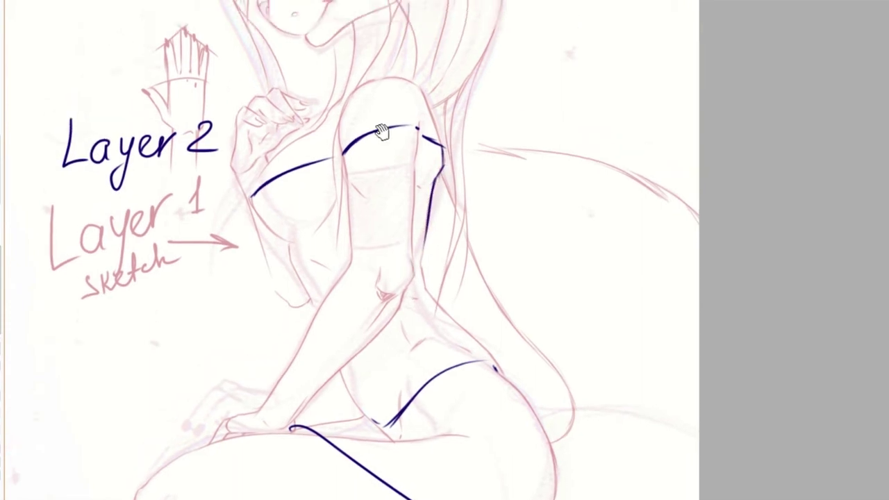
Step: Draw a blue zigzag ruffle along the neckline and across the shoulder
{"action": "left_click_drag", "start_coordinate": [313, 207], "coordinate": [330, 216]}
{"action": "left_click_drag", "start_coordinate": [254, 204], "coordinate": [321, 175]}
{"action": "left_click_drag", "start_coordinate": [260, 199], "coordinate": [274, 208]}
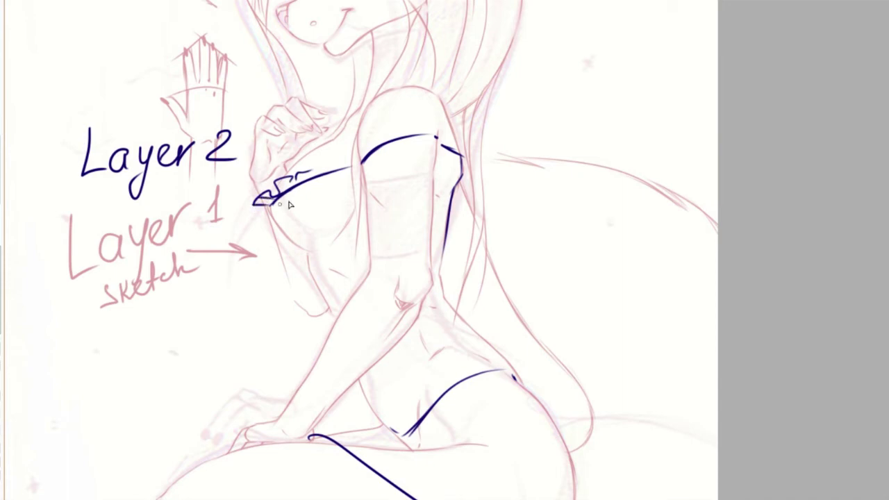
{"action": "mouse_move", "coordinate": [309, 181]}
{"action": "left_mouse_down"}
{"action": "mouse_move", "coordinate": [325, 157]}
{"action": "mouse_move", "coordinate": [342, 153]}
{"action": "mouse_move", "coordinate": [312, 177]}
{"action": "mouse_move", "coordinate": [350, 162]}
{"action": "mouse_move", "coordinate": [381, 134]}
{"action": "mouse_move", "coordinate": [431, 127]}
{"action": "mouse_move", "coordinate": [466, 152]}
{"action": "left_mouse_up"}
{"action": "mouse_move", "coordinate": [446, 216]}
{"action": "left_mouse_down"}
{"action": "mouse_move", "coordinate": [436, 298]}
{"action": "mouse_move", "coordinate": [441, 182]}
{"action": "left_mouse_up"}
Step: Ink the puffed sleeve's side, lower and right edges, plus a ruffled cuff beneath it
{"action": "left_click_drag", "start_coordinate": [442, 147], "coordinate": [444, 166]}
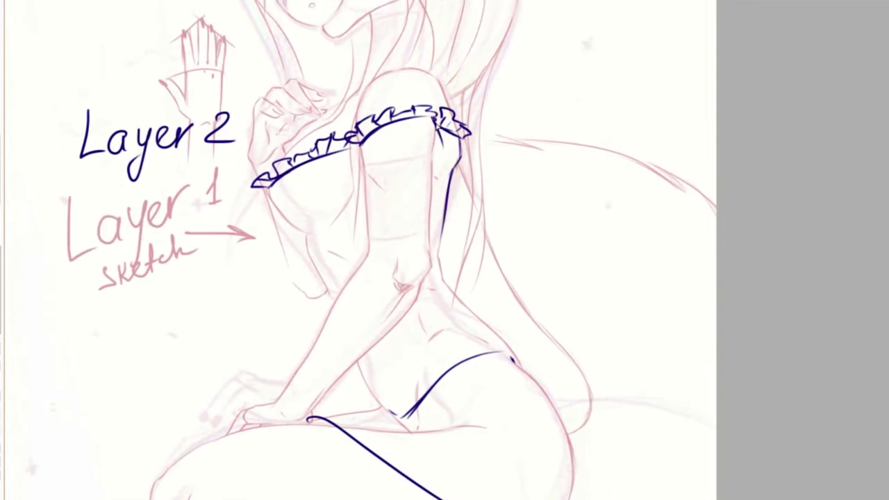
{"action": "mouse_move", "coordinate": [371, 138]}
{"action": "left_mouse_down"}
{"action": "mouse_move", "coordinate": [345, 181]}
{"action": "mouse_move", "coordinate": [370, 214]}
{"action": "mouse_move", "coordinate": [357, 177]}
{"action": "left_mouse_up"}
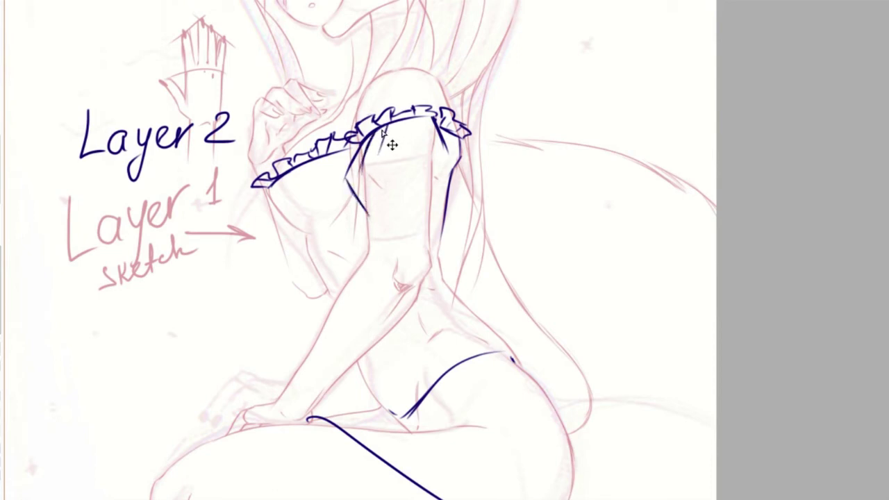
{"action": "left_click_drag", "start_coordinate": [364, 214], "coordinate": [418, 197]}
{"action": "left_click_drag", "start_coordinate": [436, 150], "coordinate": [431, 200]}
{"action": "mouse_move", "coordinate": [437, 119]}
{"action": "left_mouse_down"}
{"action": "mouse_move", "coordinate": [440, 143]}
{"action": "mouse_move", "coordinate": [413, 143]}
{"action": "mouse_move", "coordinate": [390, 202]}
{"action": "mouse_move", "coordinate": [382, 202]}
{"action": "mouse_move", "coordinate": [425, 202]}
{"action": "left_mouse_up"}
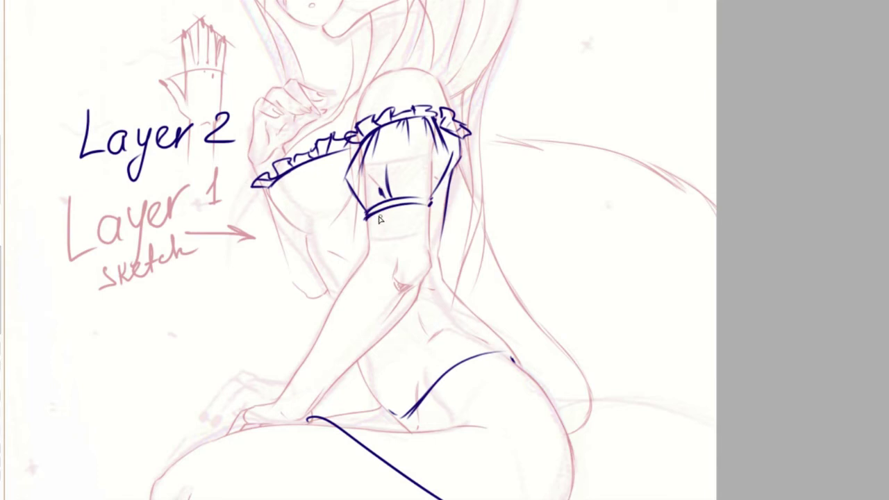
{"action": "mouse_move", "coordinate": [359, 226]}
{"action": "left_mouse_down"}
{"action": "mouse_move", "coordinate": [421, 217]}
{"action": "mouse_move", "coordinate": [397, 212]}
{"action": "mouse_move", "coordinate": [421, 217]}
{"action": "left_mouse_up"}
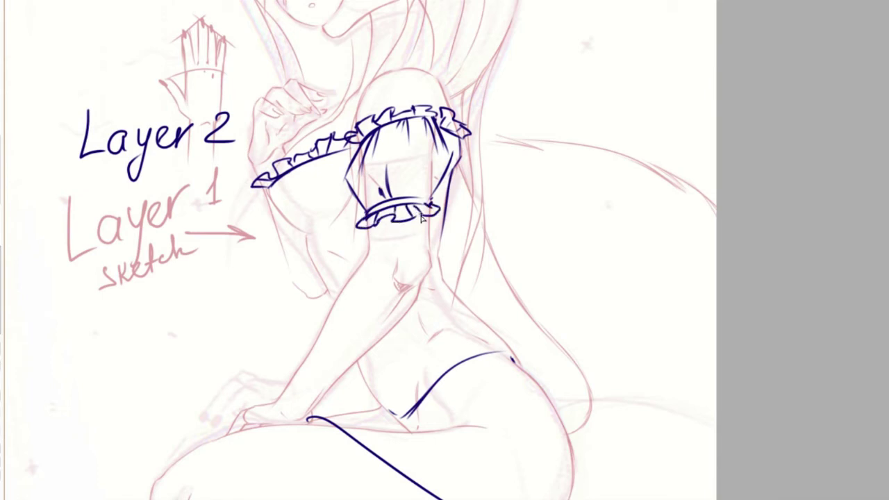
Step: Replace the curved hip line with a shorter hip stroke
{"action": "scroll", "coordinate": [475, 220], "scroll_direction": "down", "scroll_amount": 3}
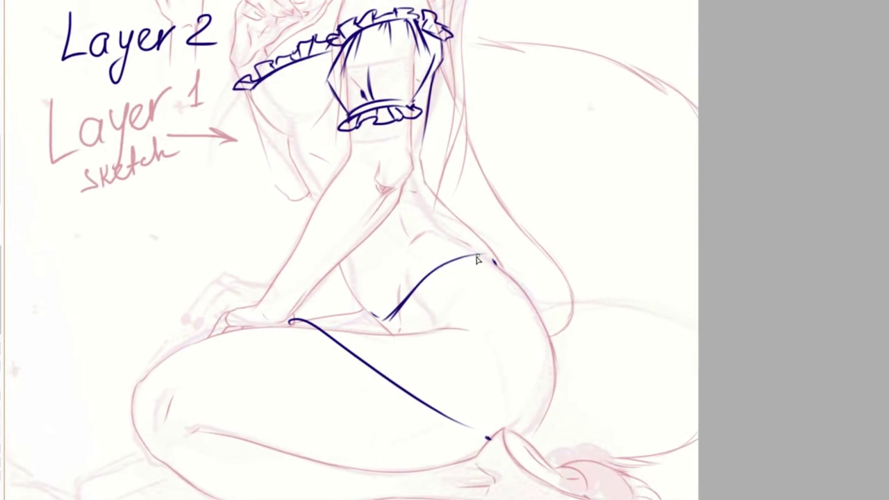
{"action": "key", "text": "ctrl+z"}
{"action": "mouse_move", "coordinate": [475, 243]}
{"action": "left_mouse_down"}
{"action": "mouse_move", "coordinate": [448, 249]}
{"action": "mouse_move", "coordinate": [410, 299]}
{"action": "left_mouse_up"}
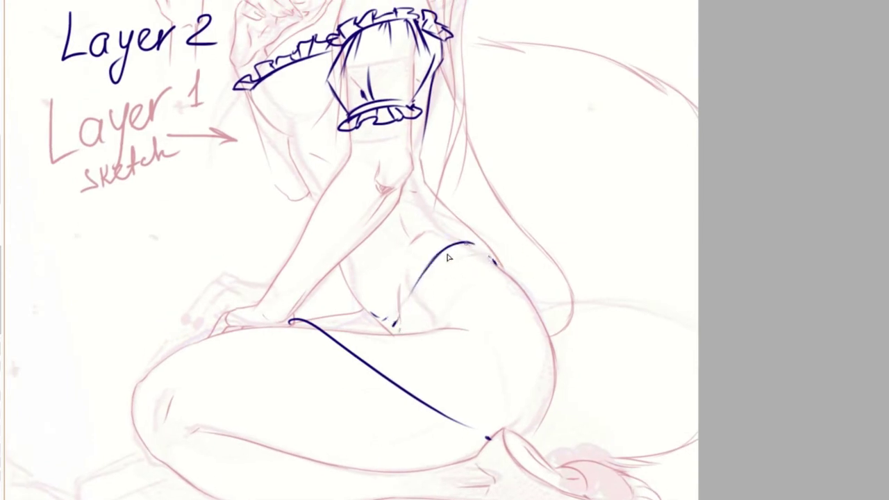
{"action": "scroll", "coordinate": [391, 294], "scroll_direction": "up", "scroll_amount": 1}
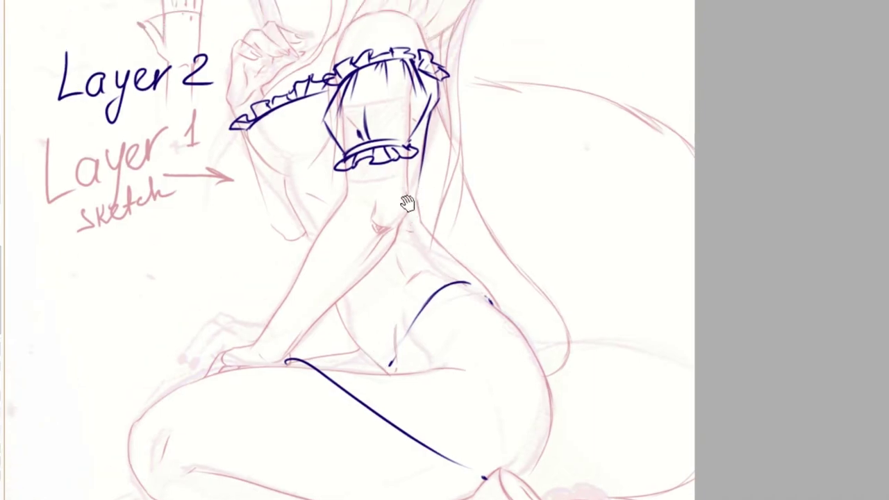
{"action": "key", "text": "h"}
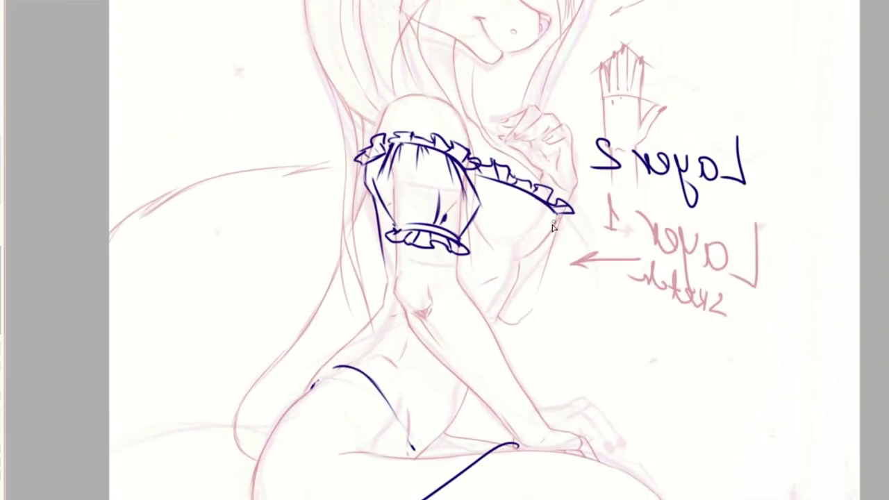
Step: On the mirrored canvas, ink the chest curve under the sleeve ruffle and a line down from the chest
{"action": "left_click_drag", "start_coordinate": [560, 216], "coordinate": [514, 268]}
{"action": "key", "text": "ctrl+z"}
{"action": "mouse_move", "coordinate": [558, 212]}
{"action": "left_mouse_down"}
{"action": "mouse_move", "coordinate": [516, 267]}
{"action": "mouse_move", "coordinate": [502, 224]}
{"action": "mouse_move", "coordinate": [482, 272]}
{"action": "left_mouse_up"}
{"action": "left_click_drag", "start_coordinate": [396, 266], "coordinate": [375, 297]}
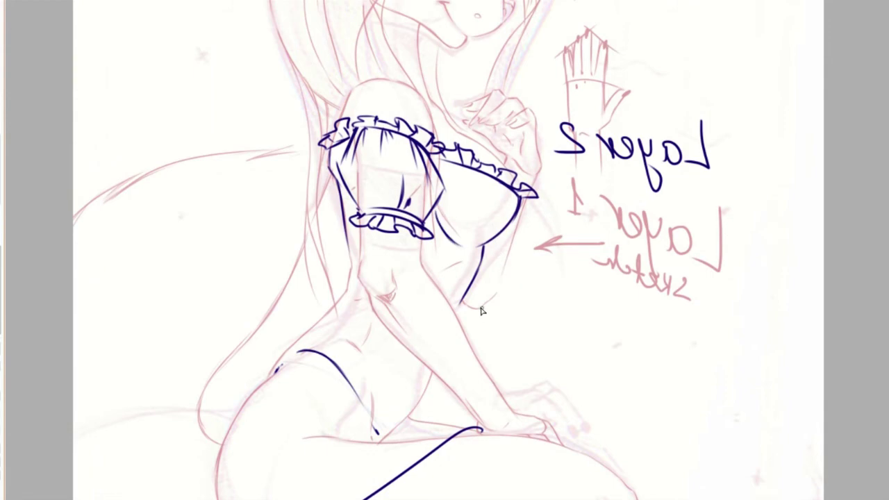
{"action": "key", "text": "h"}
Step: Ink the arm outline below the sleeve and three diagonal bodice strokes across the waist
{"action": "left_click_drag", "start_coordinate": [514, 281], "coordinate": [462, 323]}
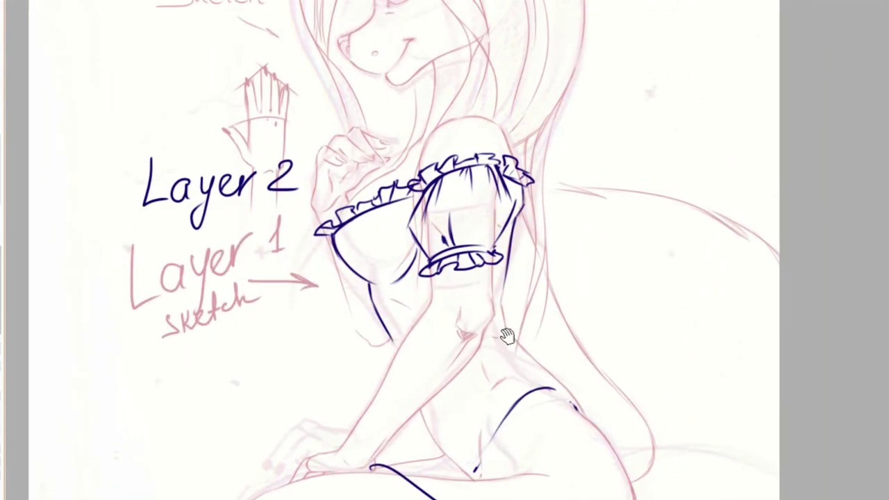
{"action": "left_click_drag", "start_coordinate": [508, 378], "coordinate": [475, 281]}
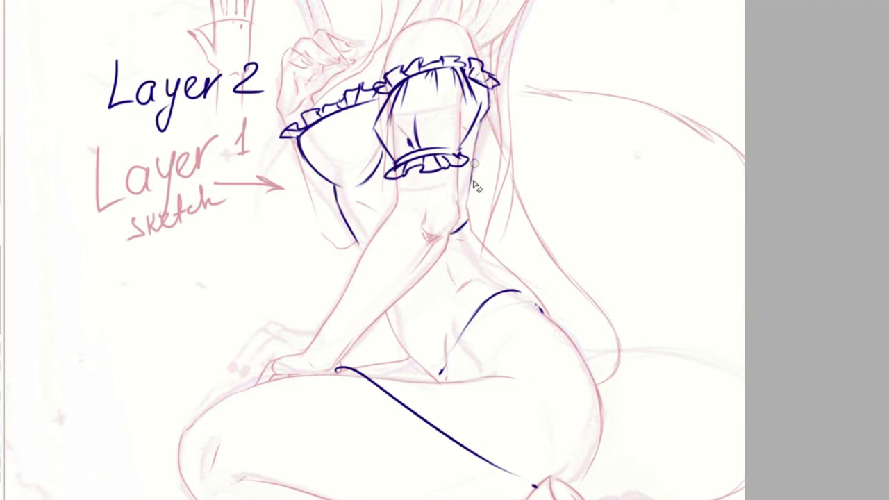
{"action": "left_click_drag", "start_coordinate": [486, 115], "coordinate": [470, 215]}
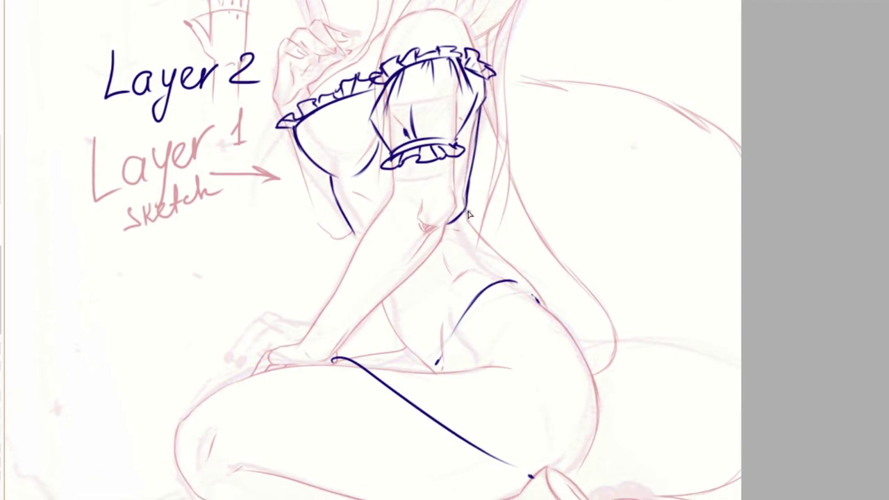
{"action": "mouse_move", "coordinate": [489, 248]}
{"action": "left_mouse_down"}
{"action": "mouse_move", "coordinate": [413, 317]}
{"action": "mouse_move", "coordinate": [459, 271]}
{"action": "left_mouse_up"}
{"action": "left_click_drag", "start_coordinate": [469, 222], "coordinate": [444, 253]}
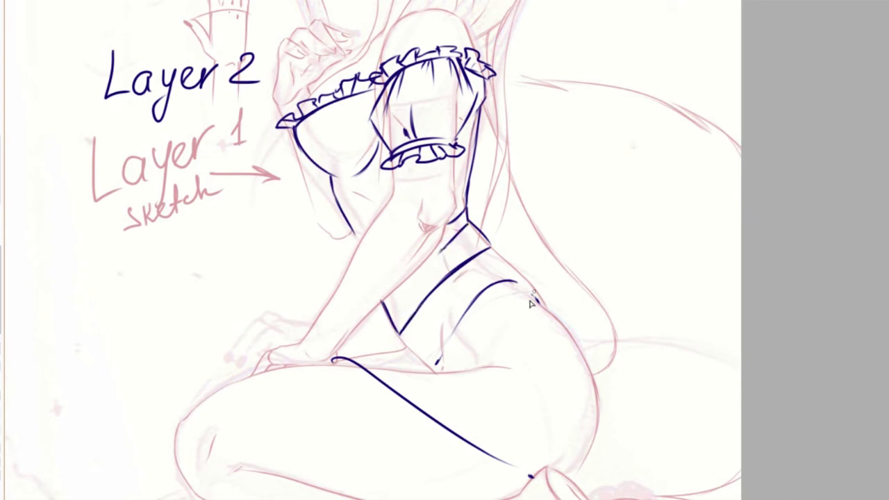
{"action": "left_click_drag", "start_coordinate": [475, 205], "coordinate": [522, 265]}
{"action": "key", "text": "h"}
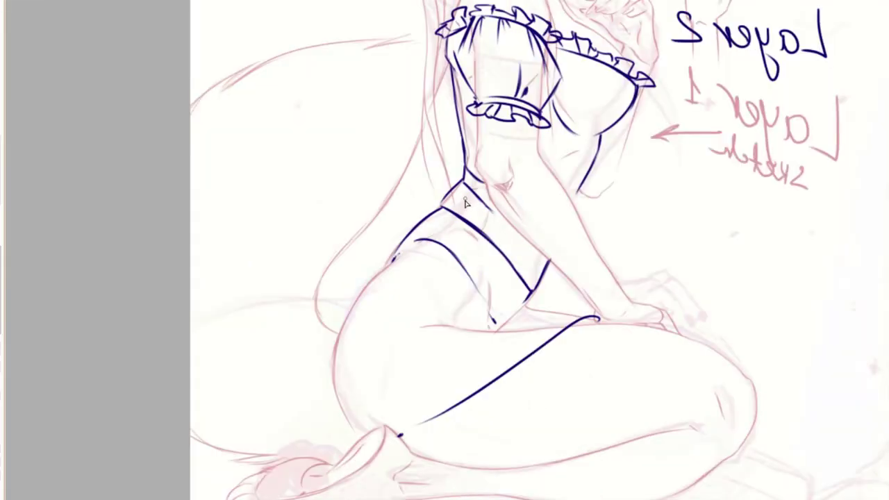
Step: Redraw the long hip curve below the bodice and fade out the old hip line
{"action": "left_click_drag", "start_coordinate": [406, 173], "coordinate": [345, 316]}
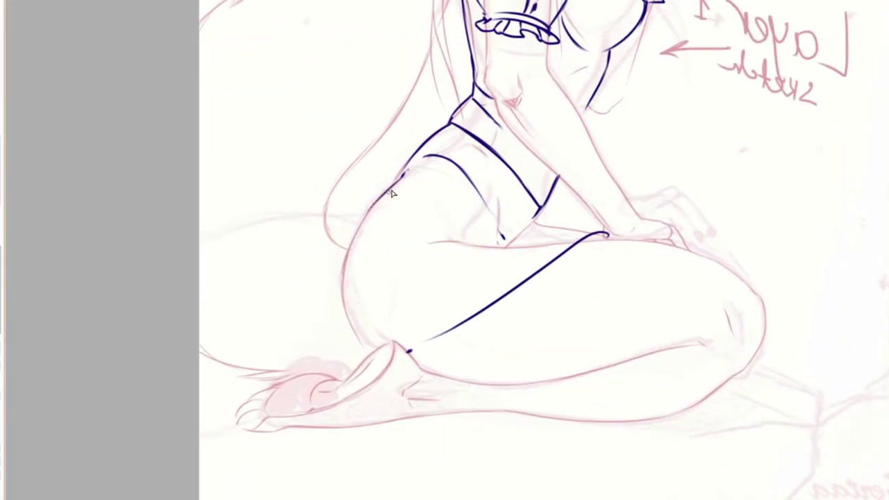
{"action": "key", "text": "h"}
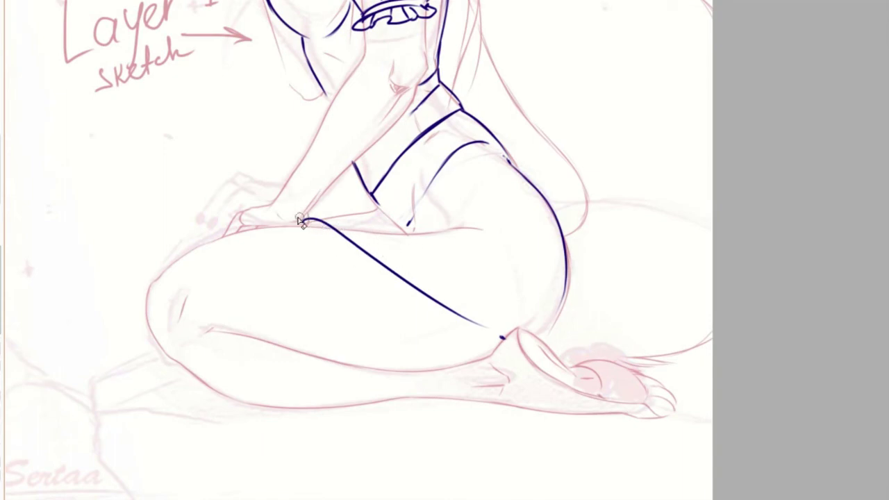
{"action": "left_click_drag", "start_coordinate": [305, 220], "coordinate": [338, 238]}
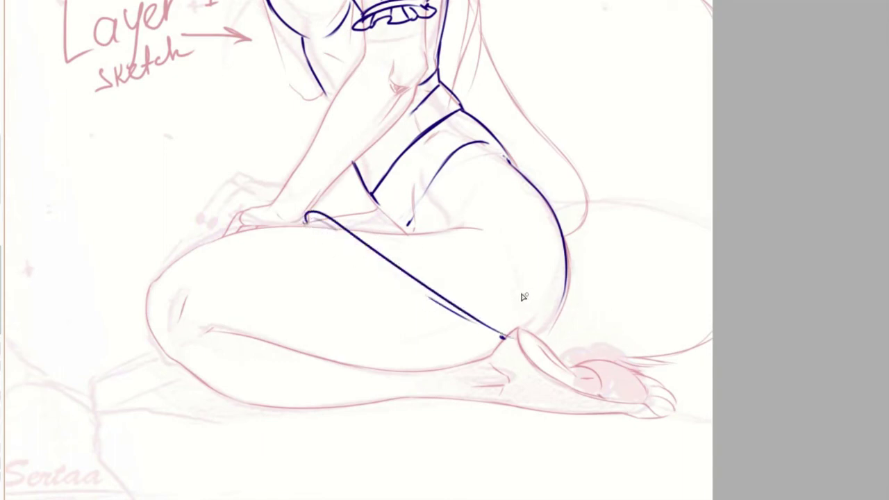
{"action": "left_click_drag", "start_coordinate": [486, 325], "coordinate": [304, 221]}
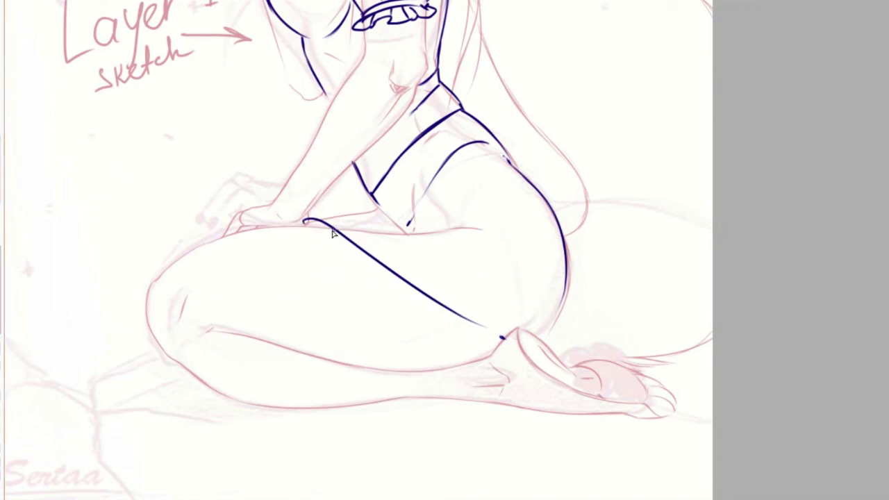
{"action": "left_click_drag", "start_coordinate": [303, 220], "coordinate": [502, 325]}
{"action": "key", "text": "ctrl+z"}
{"action": "left_click_drag", "start_coordinate": [307, 234], "coordinate": [535, 340]}
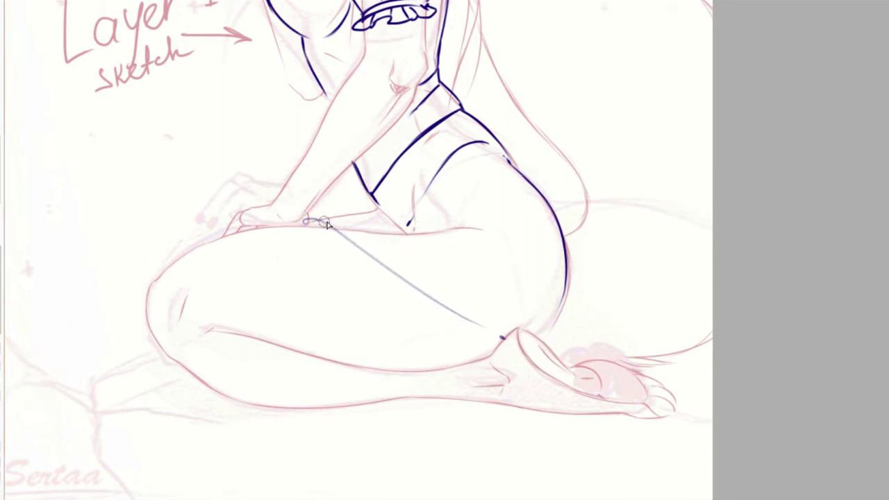
Step: Ink the skirt's top edge, a V-shaped fold and a short vertical fold line
{"action": "left_click_drag", "start_coordinate": [309, 221], "coordinate": [450, 245]}
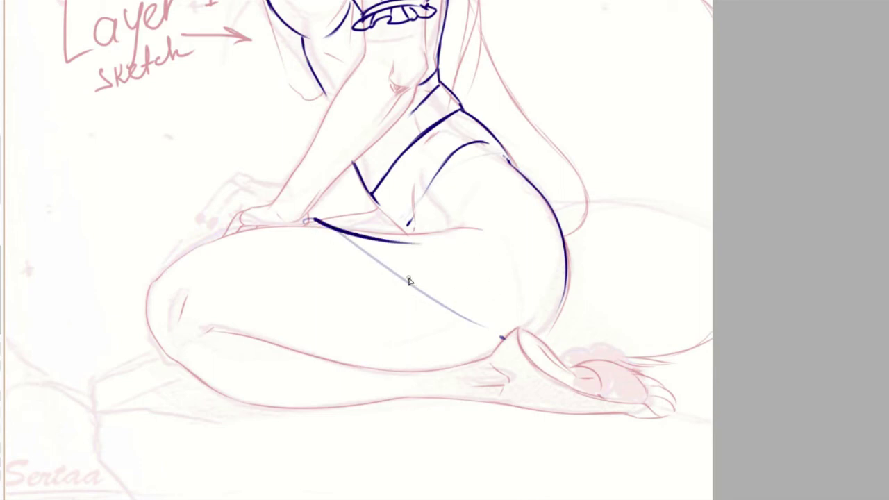
{"action": "mouse_move", "coordinate": [402, 279]}
{"action": "left_mouse_down"}
{"action": "mouse_move", "coordinate": [484, 232]}
{"action": "mouse_move", "coordinate": [473, 321]}
{"action": "left_mouse_up"}
{"action": "left_click_drag", "start_coordinate": [525, 253], "coordinate": [524, 294]}
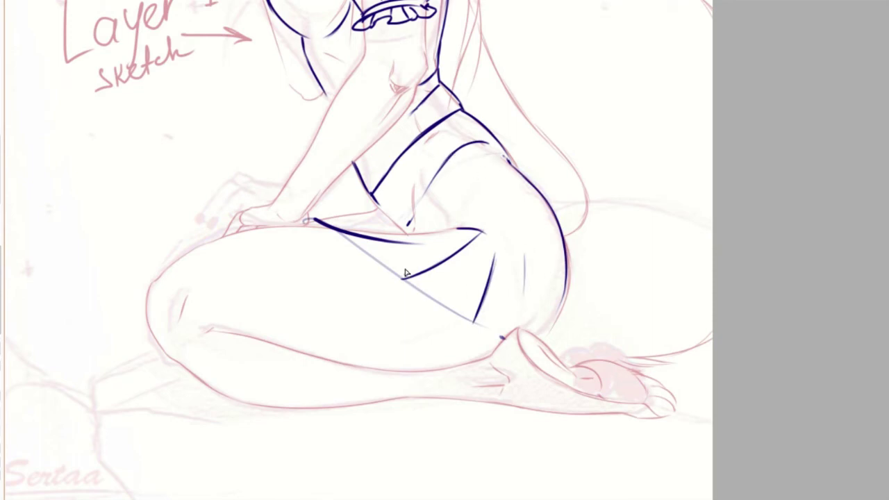
{"action": "left_click_drag", "start_coordinate": [401, 279], "coordinate": [474, 321]}
Step: Ink the skirt edge along the thigh and the skirt's waistline
{"action": "left_click_drag", "start_coordinate": [335, 239], "coordinate": [406, 278]}
{"action": "key", "text": "ctrl+z"}
{"action": "left_click_drag", "start_coordinate": [339, 236], "coordinate": [411, 288]}
{"action": "key", "text": "ctrl+z"}
{"action": "left_click_drag", "start_coordinate": [314, 222], "coordinate": [414, 284]}
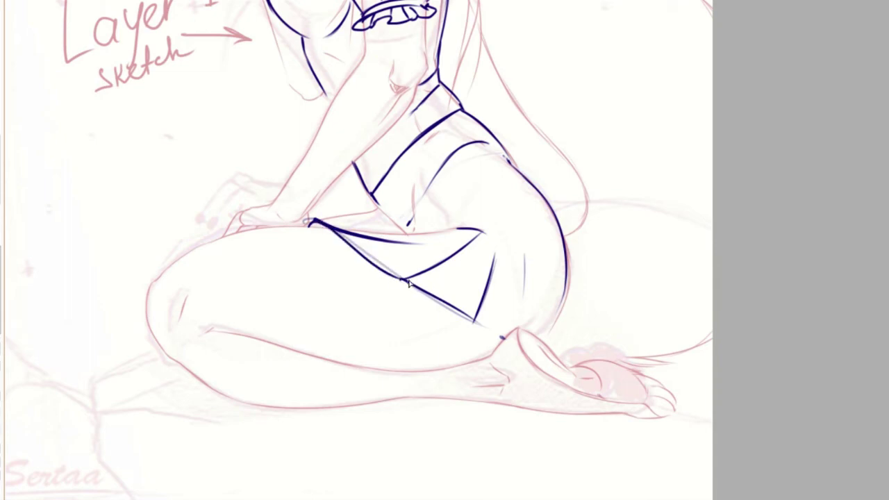
{"action": "left_click_drag", "start_coordinate": [314, 221], "coordinate": [410, 212]}
{"action": "key", "text": "ctrl+z"}
{"action": "key", "text": "ctrl+y"}
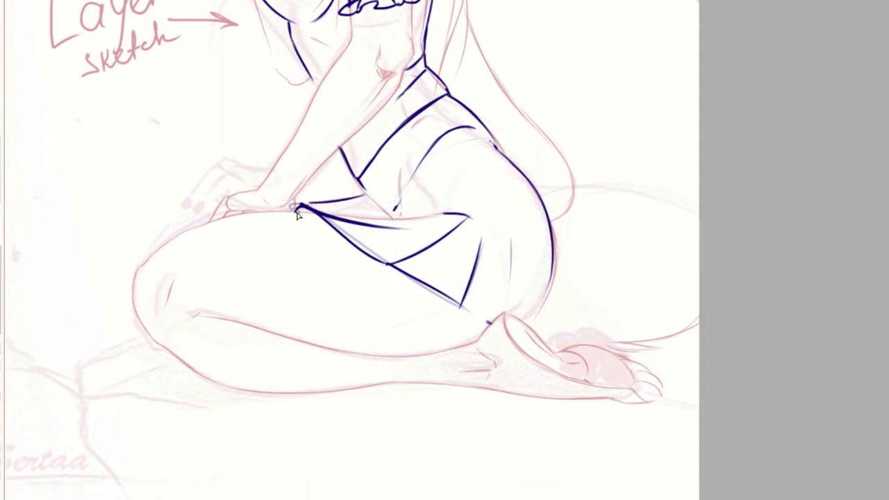
Step: Draw the wavy ruffled skirt hem and fold lines, darken the waistband contour, and check it mirrored
{"action": "mouse_move", "coordinate": [312, 230]}
{"action": "left_mouse_down"}
{"action": "mouse_move", "coordinate": [411, 289]}
{"action": "mouse_move", "coordinate": [464, 307]}
{"action": "left_mouse_up"}
{"action": "left_click_drag", "start_coordinate": [417, 287], "coordinate": [464, 310]}
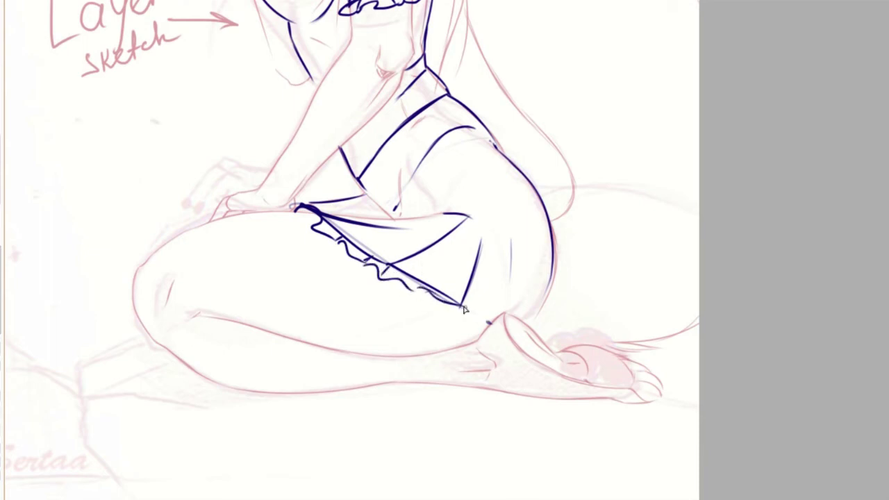
{"action": "scroll", "coordinate": [514, 289], "scroll_direction": "up", "scroll_amount": 3}
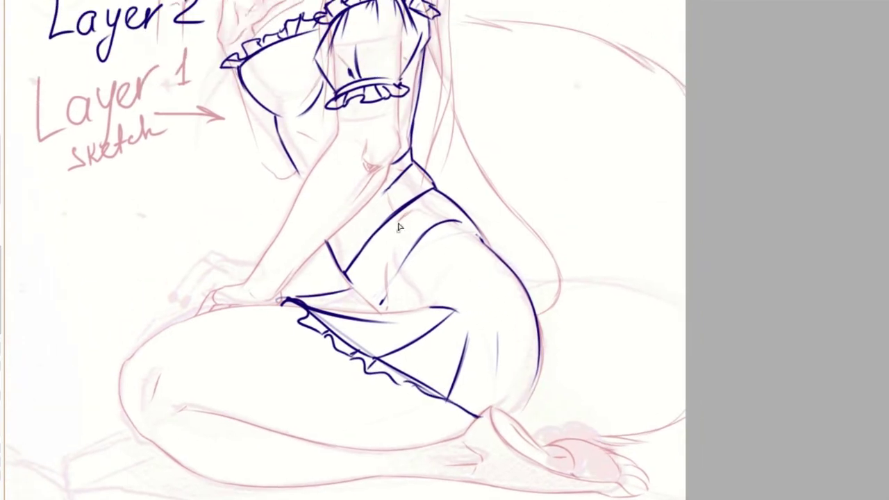
{"action": "left_click_drag", "start_coordinate": [375, 230], "coordinate": [362, 284]}
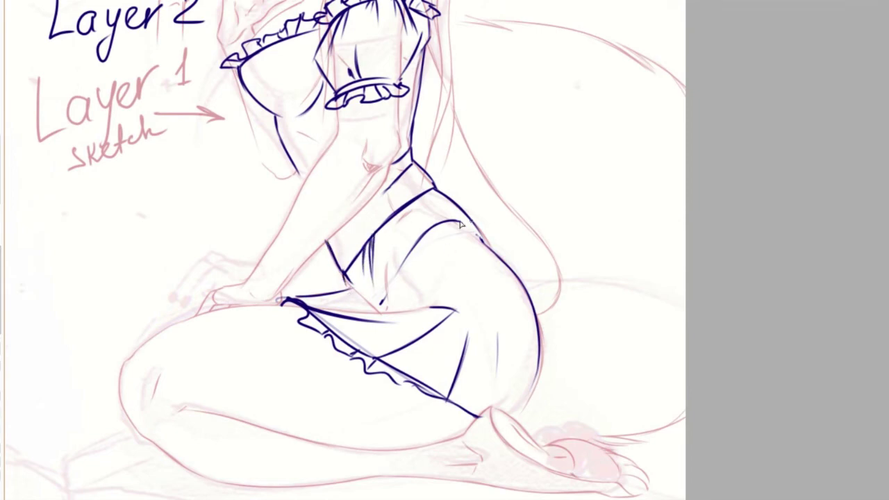
{"action": "mouse_move", "coordinate": [419, 190]}
{"action": "left_mouse_down"}
{"action": "mouse_move", "coordinate": [460, 210]}
{"action": "mouse_move", "coordinate": [502, 283]}
{"action": "left_mouse_up"}
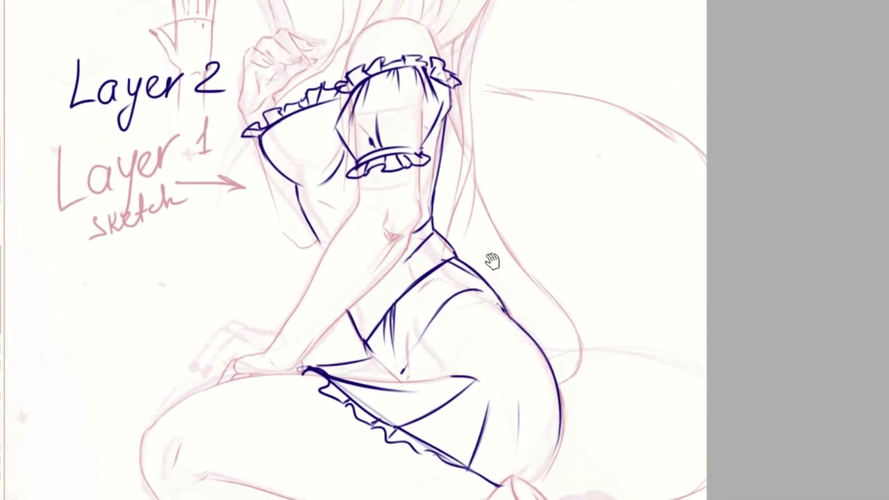
{"action": "key", "text": "h"}
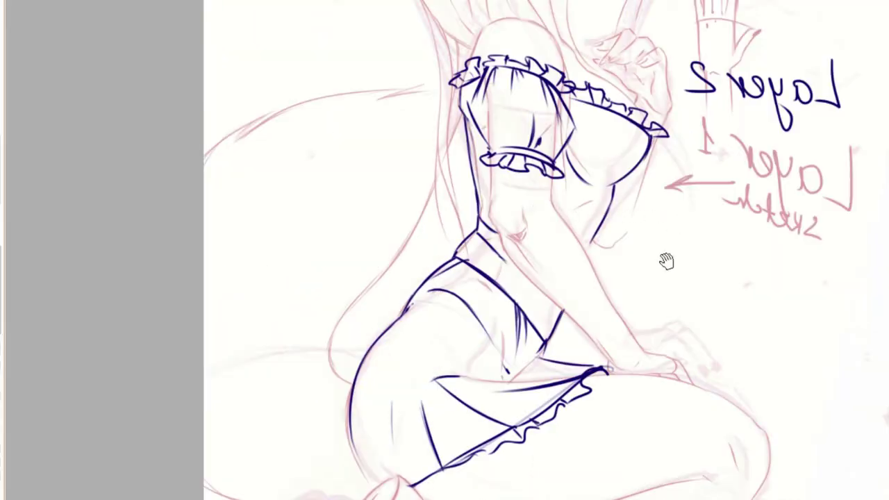
{"action": "left_click_drag", "start_coordinate": [664, 257], "coordinate": [535, 174]}
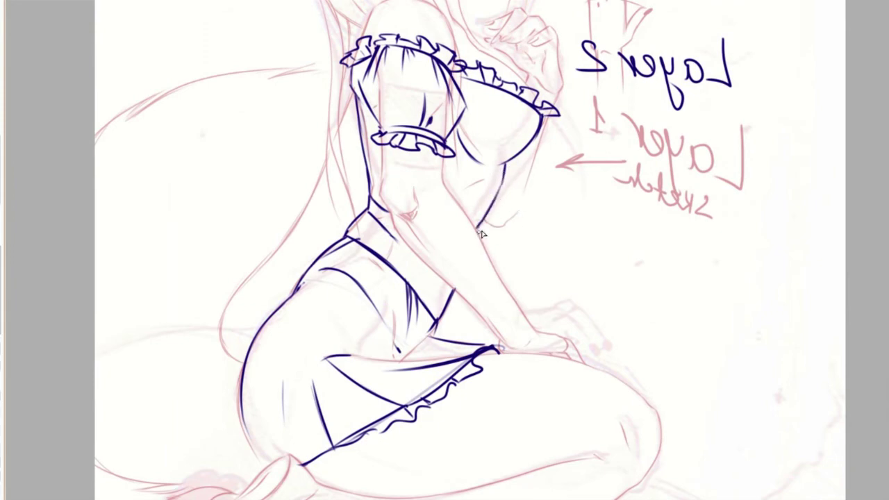
{"action": "scroll", "coordinate": [514, 278], "scroll_direction": "down", "scroll_amount": 1}
{"action": "scroll", "coordinate": [532, 317], "scroll_direction": "up", "scroll_amount": 1}
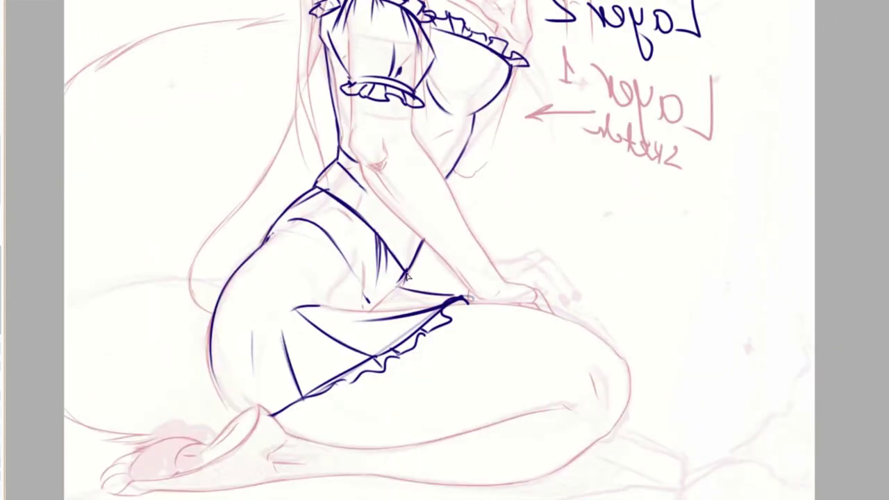
{"action": "key", "text": "h"}
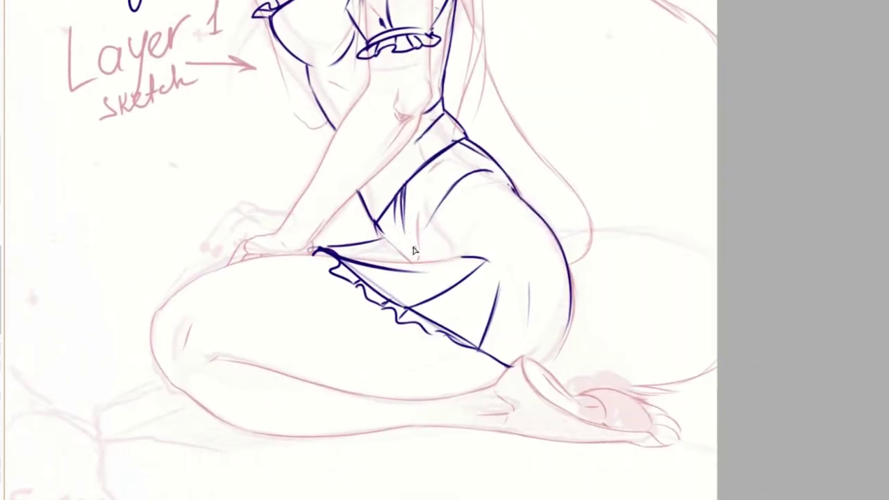
Step: Replace the short waistband stroke with one long line across the waist
{"action": "left_click_drag", "start_coordinate": [383, 233], "coordinate": [407, 257]}
{"action": "key", "text": "ctrl+z"}
{"action": "left_click_drag", "start_coordinate": [320, 252], "coordinate": [493, 260]}
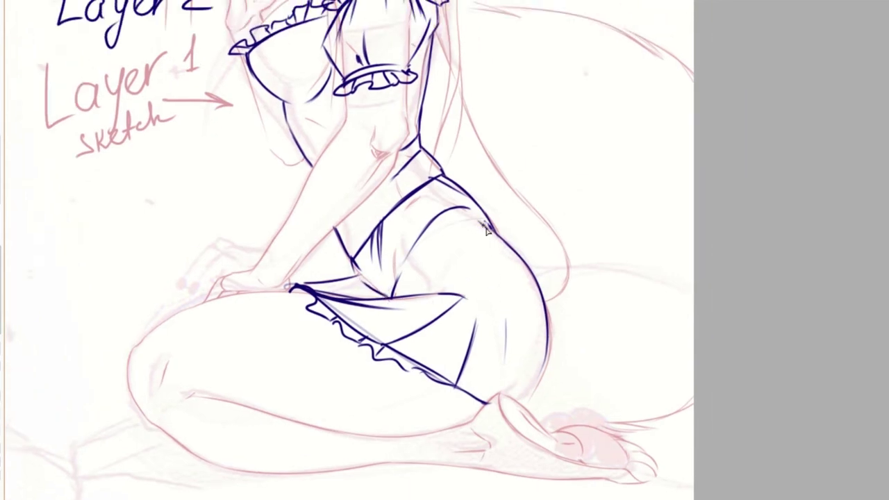
{"action": "scroll", "coordinate": [384, 278], "scroll_direction": "up", "scroll_amount": 1}
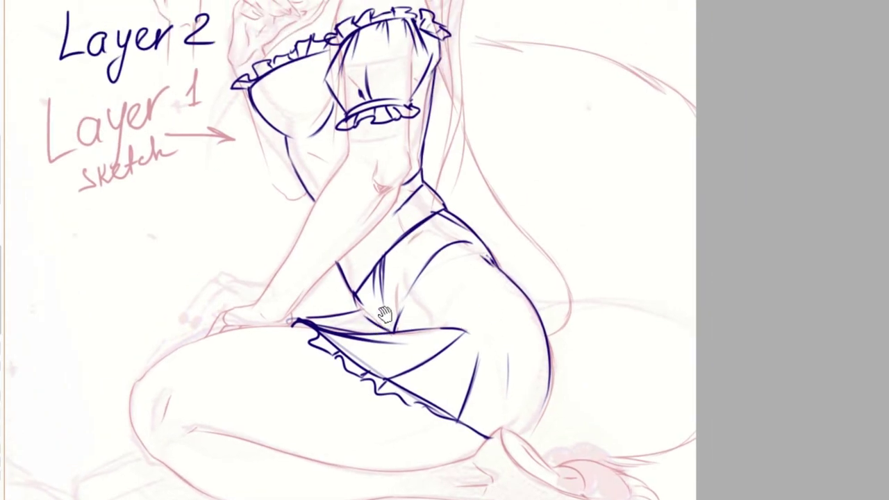
{"action": "scroll", "coordinate": [379, 306], "scroll_direction": "up", "scroll_amount": 2}
{"action": "scroll", "coordinate": [382, 340], "scroll_direction": "up", "scroll_amount": 3}
{"action": "scroll", "coordinate": [368, 299], "scroll_direction": "up", "scroll_amount": 2}
{"action": "scroll", "coordinate": [373, 243], "scroll_direction": "up", "scroll_amount": 2}
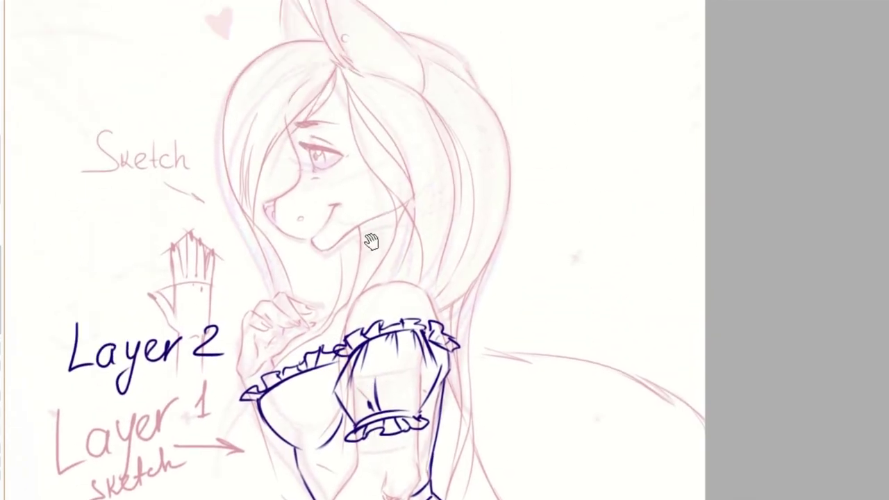
Step: Draw a bow on the fox girl's ear and a choker line on her neck
{"action": "scroll", "coordinate": [373, 261], "scroll_direction": "up", "scroll_amount": 1}
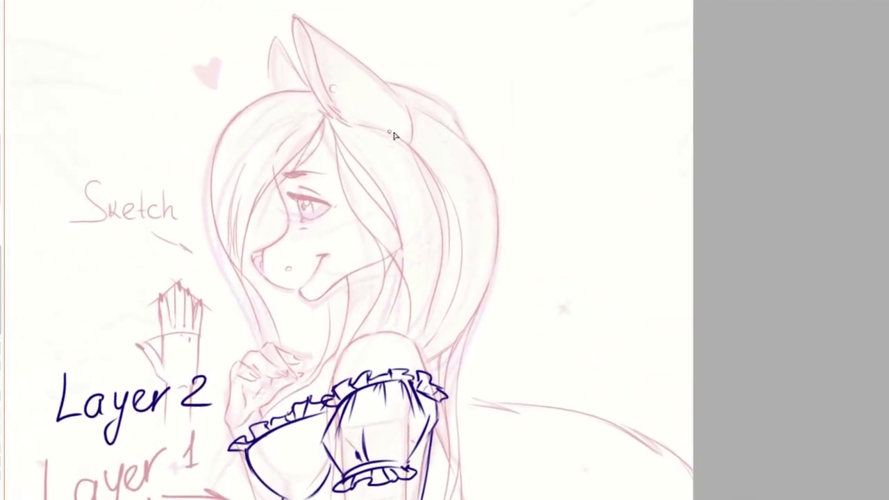
{"action": "mouse_move", "coordinate": [334, 118]}
{"action": "left_mouse_down"}
{"action": "mouse_move", "coordinate": [331, 68]}
{"action": "mouse_move", "coordinate": [363, 97]}
{"action": "mouse_move", "coordinate": [336, 113]}
{"action": "mouse_move", "coordinate": [353, 153]}
{"action": "mouse_move", "coordinate": [380, 113]}
{"action": "mouse_move", "coordinate": [339, 122]}
{"action": "left_mouse_up"}
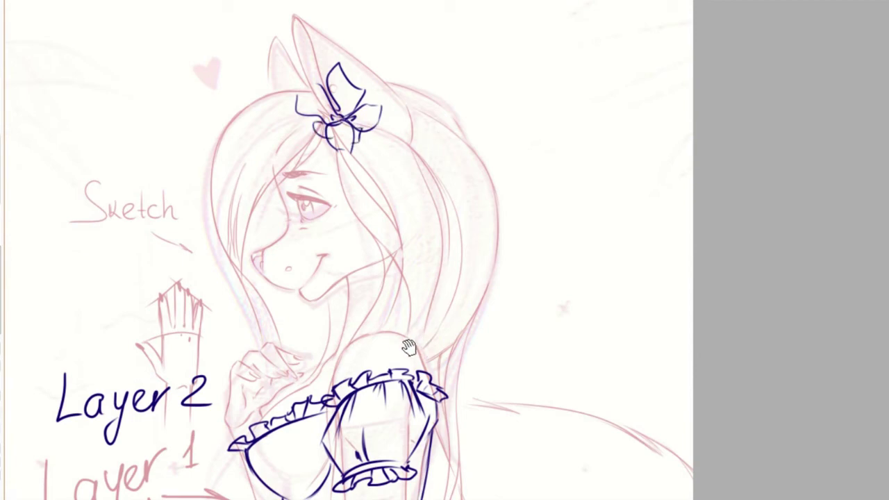
{"action": "left_click_drag", "start_coordinate": [389, 351], "coordinate": [373, 234]}
{"action": "left_click_drag", "start_coordinate": [406, 342], "coordinate": [409, 315]}
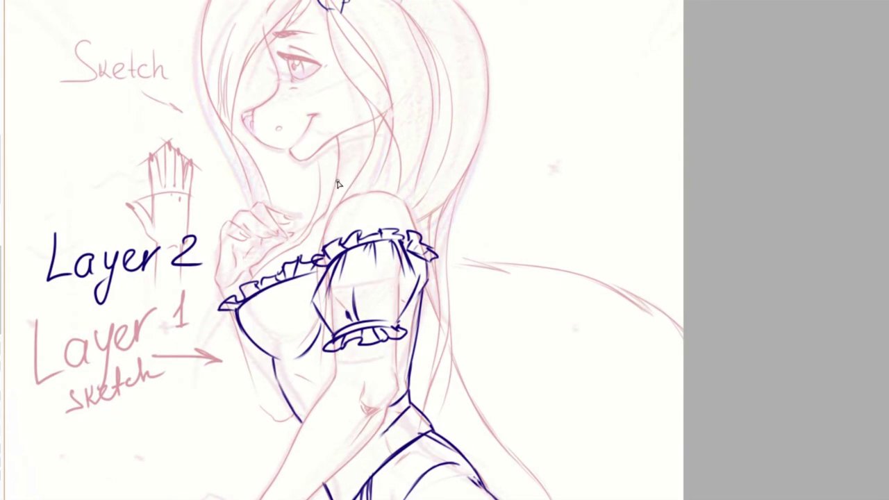
{"action": "left_click_drag", "start_coordinate": [369, 165], "coordinate": [335, 191]}
Step: Add an extra fold line to the skirt and mirror the canvas to check it
{"action": "left_click_drag", "start_coordinate": [457, 369], "coordinate": [458, 264]}
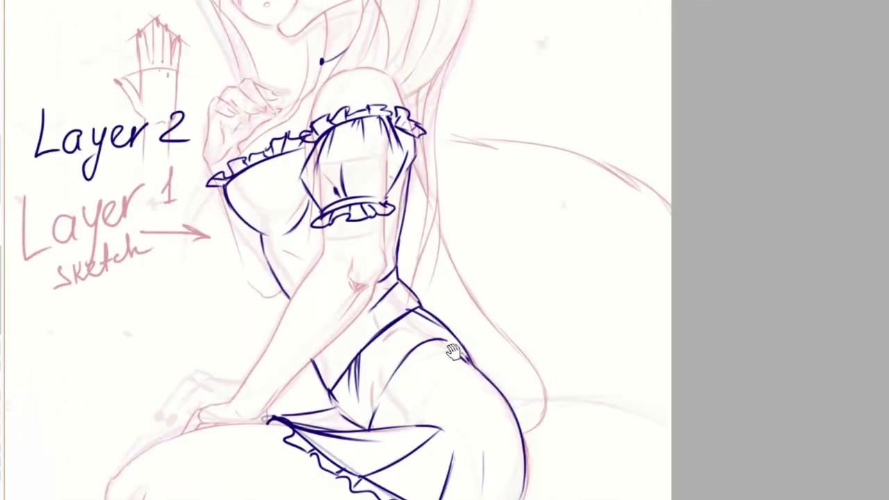
{"action": "left_click_drag", "start_coordinate": [460, 351], "coordinate": [462, 254]}
{"action": "mouse_move", "coordinate": [465, 354]}
{"action": "left_mouse_down"}
{"action": "mouse_move", "coordinate": [433, 285]}
{"action": "mouse_move", "coordinate": [460, 272]}
{"action": "left_mouse_up"}
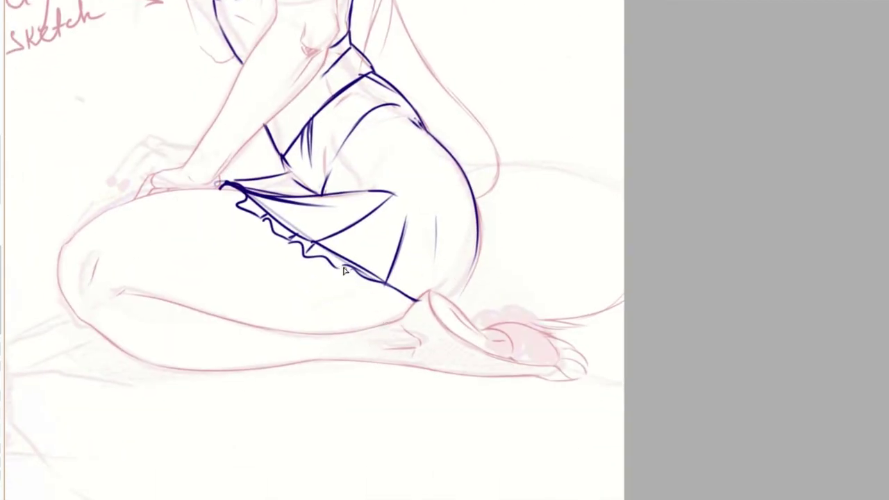
{"action": "left_click_drag", "start_coordinate": [342, 271], "coordinate": [373, 320]}
{"action": "key", "text": "h"}
Step: Pan around the mirrored drawing, then begin filling the dress bust with lavender
{"action": "scroll", "coordinate": [417, 318], "scroll_direction": "down", "scroll_amount": 2}
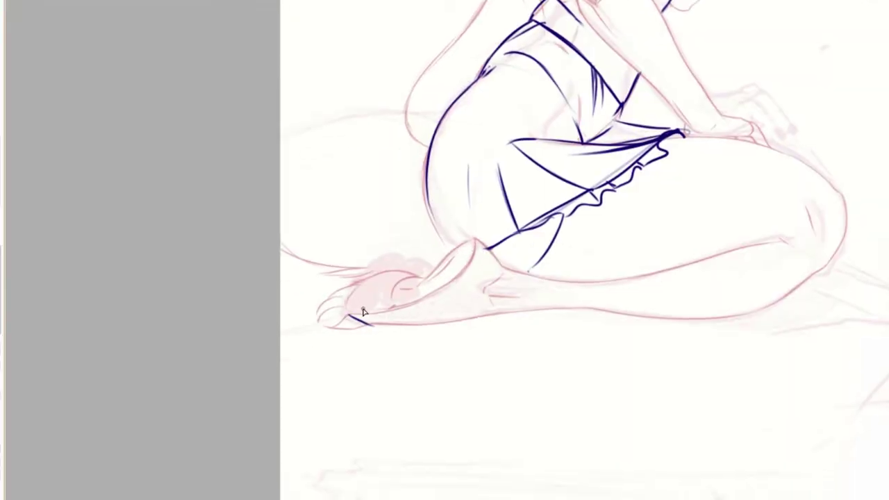
{"action": "mouse_move", "coordinate": [379, 254]}
{"action": "left_mouse_down"}
{"action": "mouse_move", "coordinate": [313, 268]}
{"action": "mouse_move", "coordinate": [304, 292]}
{"action": "left_mouse_up"}
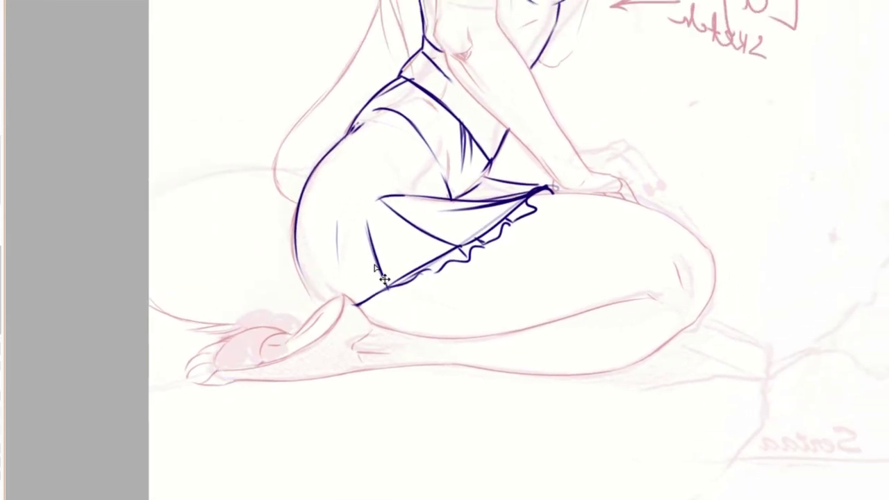
{"action": "scroll", "coordinate": [384, 278], "scroll_direction": "up", "scroll_amount": 5}
{"action": "scroll", "coordinate": [422, 234], "scroll_direction": "right", "scroll_amount": 5}
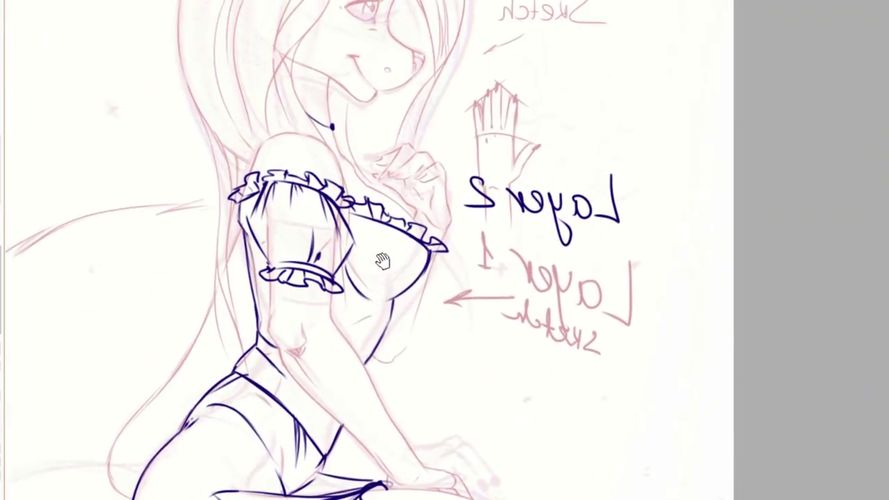
{"action": "scroll", "coordinate": [549, 181], "scroll_direction": "up", "scroll_amount": 1}
{"action": "scroll", "coordinate": [500, 194], "scroll_direction": "up", "scroll_amount": 1}
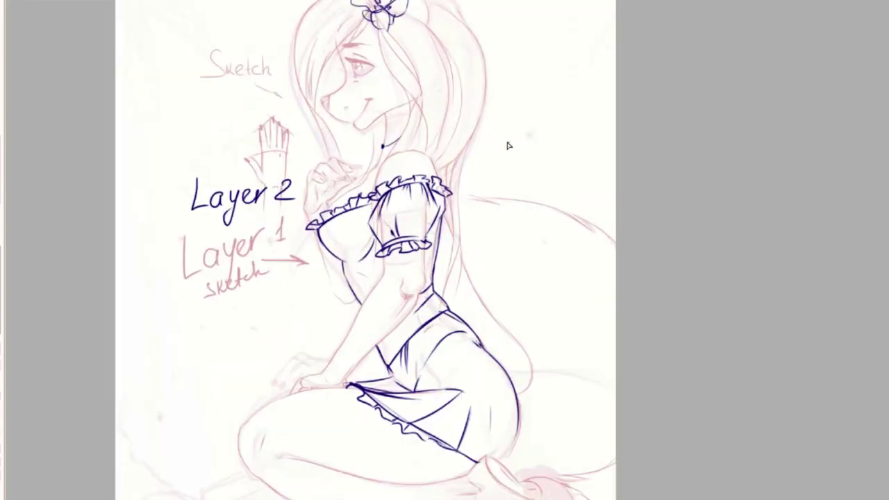
{"action": "scroll", "coordinate": [475, 243], "scroll_direction": "up", "scroll_amount": 1}
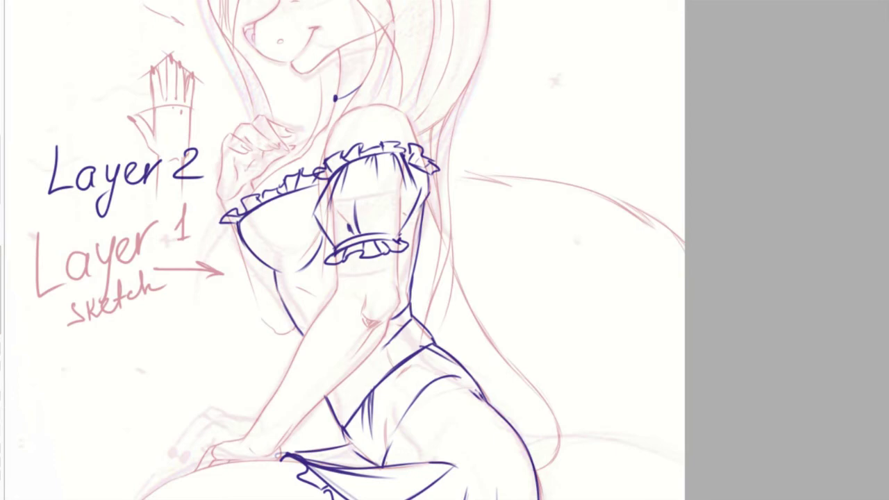
{"action": "scroll", "coordinate": [370, 278], "scroll_direction": "down", "scroll_amount": 2}
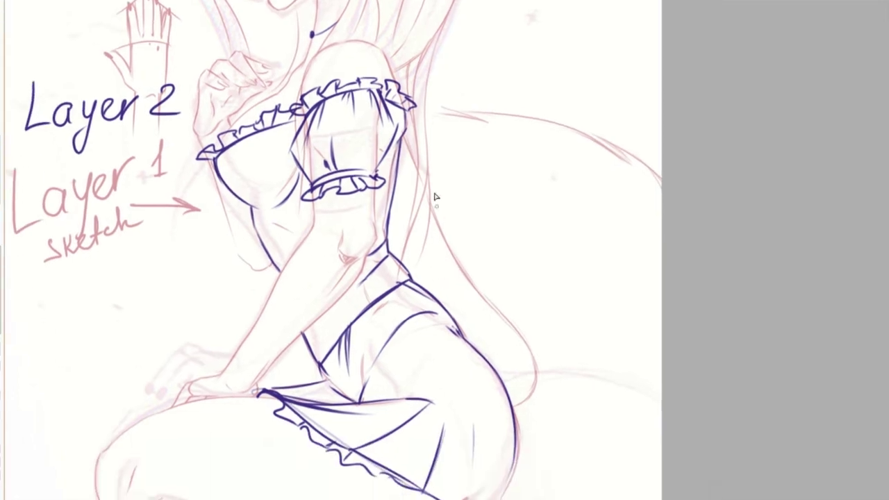
{"action": "mouse_move", "coordinate": [243, 156]}
{"action": "left_mouse_down"}
{"action": "mouse_move", "coordinate": [228, 179]}
{"action": "mouse_move", "coordinate": [277, 253]}
{"action": "left_mouse_up"}
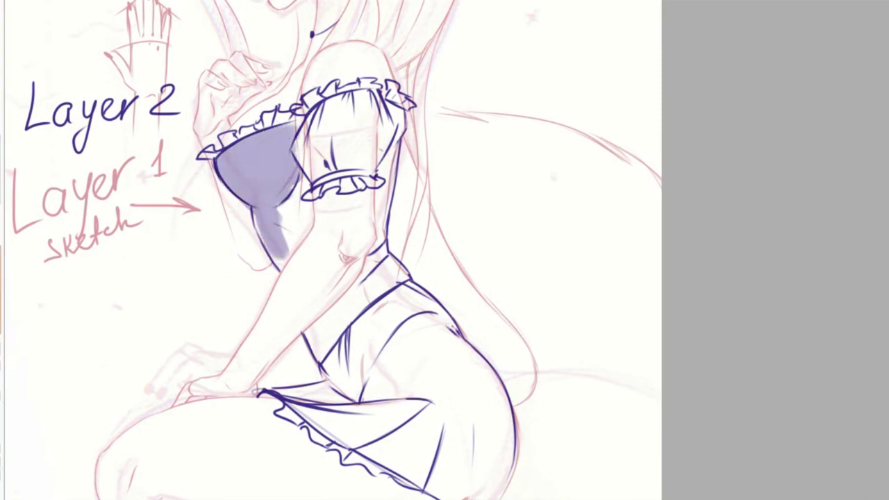
Step: Fill the puffed sleeve with lavender and hand-write the 'Layer 3 COLOR' label
{"action": "mouse_move", "coordinate": [330, 170]}
{"action": "left_mouse_down"}
{"action": "mouse_move", "coordinate": [306, 147]}
{"action": "mouse_move", "coordinate": [333, 111]}
{"action": "mouse_move", "coordinate": [375, 132]}
{"action": "mouse_move", "coordinate": [316, 171]}
{"action": "mouse_move", "coordinate": [365, 104]}
{"action": "mouse_move", "coordinate": [382, 157]}
{"action": "mouse_move", "coordinate": [303, 164]}
{"action": "mouse_move", "coordinate": [313, 136]}
{"action": "mouse_move", "coordinate": [284, 243]}
{"action": "mouse_move", "coordinate": [313, 184]}
{"action": "left_mouse_up"}
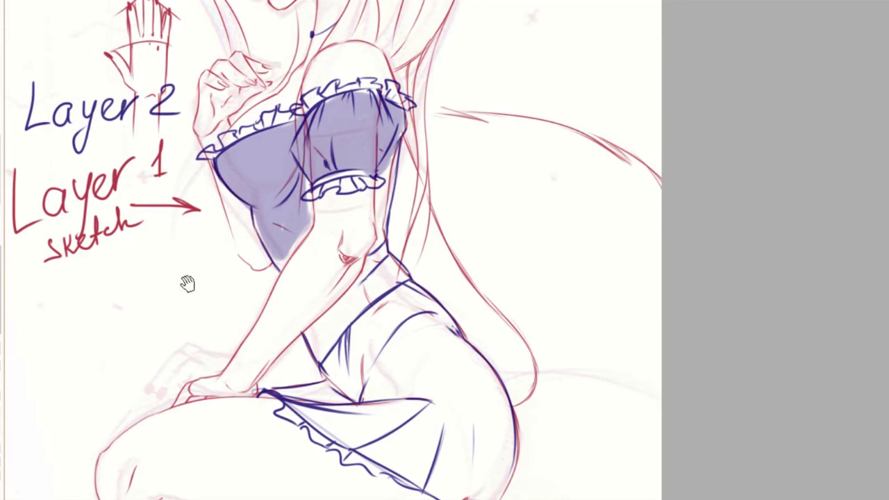
{"action": "left_click_drag", "start_coordinate": [187, 283], "coordinate": [284, 228]}
{"action": "left_click_drag", "start_coordinate": [137, 233], "coordinate": [164, 282]}
{"action": "left_click_drag", "start_coordinate": [185, 245], "coordinate": [175, 275]}
{"action": "mouse_move", "coordinate": [207, 234]}
{"action": "left_mouse_down"}
{"action": "mouse_move", "coordinate": [223, 233]}
{"action": "mouse_move", "coordinate": [212, 278]}
{"action": "left_mouse_up"}
{"action": "mouse_move", "coordinate": [229, 249]}
{"action": "left_mouse_down"}
{"action": "mouse_move", "coordinate": [253, 251]}
{"action": "mouse_move", "coordinate": [266, 218]}
{"action": "mouse_move", "coordinate": [285, 229]}
{"action": "mouse_move", "coordinate": [355, 219]}
{"action": "mouse_move", "coordinate": [348, 235]}
{"action": "left_mouse_up"}
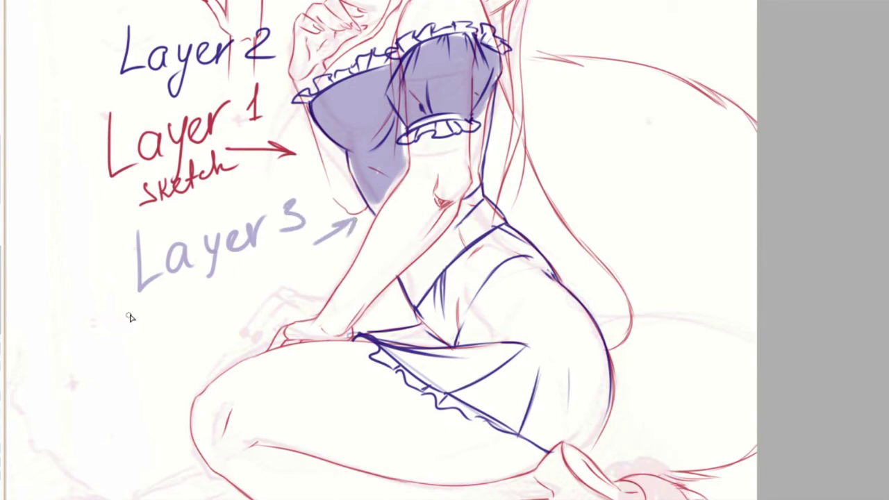
{"action": "left_click_drag", "start_coordinate": [162, 309], "coordinate": [142, 339]}
{"action": "mouse_move", "coordinate": [175, 306]}
{"action": "left_mouse_down"}
{"action": "mouse_move", "coordinate": [209, 308]}
{"action": "mouse_move", "coordinate": [223, 287]}
{"action": "left_mouse_up"}
{"action": "mouse_move", "coordinate": [244, 281]}
{"action": "left_mouse_down"}
{"action": "mouse_move", "coordinate": [245, 306]}
{"action": "mouse_move", "coordinate": [276, 291]}
{"action": "left_mouse_up"}
Step: Shade along the arm edge and fill the lower skirt with lavender and a highlight
{"action": "left_click_drag", "start_coordinate": [321, 241], "coordinate": [216, 287]}
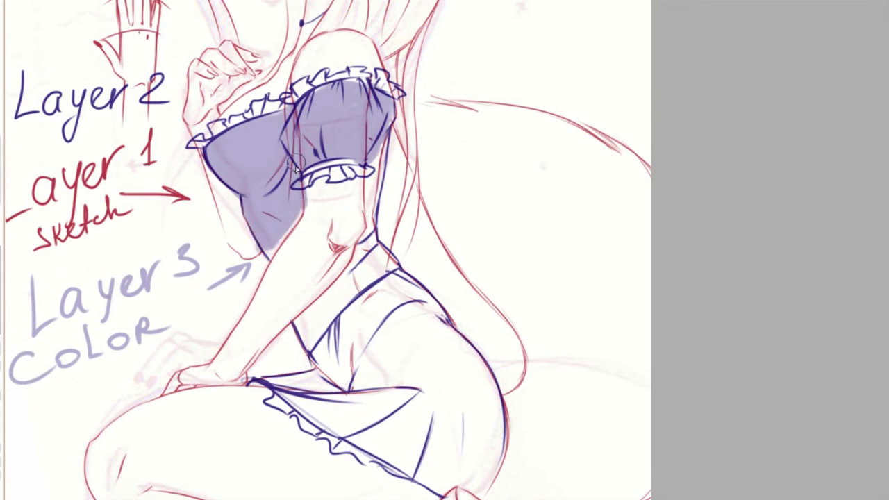
{"action": "mouse_move", "coordinate": [381, 149]}
{"action": "left_mouse_down"}
{"action": "mouse_move", "coordinate": [374, 201]}
{"action": "mouse_move", "coordinate": [380, 159]}
{"action": "left_mouse_up"}
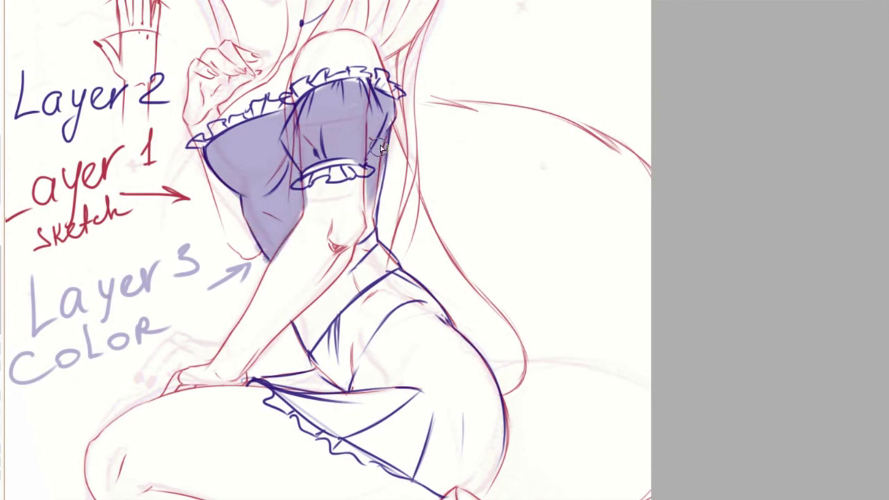
{"action": "scroll", "coordinate": [377, 336], "scroll_direction": "down", "scroll_amount": 2}
{"action": "mouse_move", "coordinate": [380, 229]}
{"action": "left_mouse_down"}
{"action": "mouse_move", "coordinate": [319, 337]}
{"action": "mouse_move", "coordinate": [357, 338]}
{"action": "mouse_move", "coordinate": [291, 358]}
{"action": "mouse_move", "coordinate": [410, 344]}
{"action": "left_mouse_up"}
{"action": "left_click_drag", "start_coordinate": [320, 369], "coordinate": [403, 351]}
{"action": "mouse_move", "coordinate": [420, 251]}
{"action": "left_mouse_down"}
{"action": "mouse_move", "coordinate": [361, 330]}
{"action": "mouse_move", "coordinate": [403, 288]}
{"action": "mouse_move", "coordinate": [407, 318]}
{"action": "left_mouse_up"}
Step: On the mirrored canvas, fill and shade the left side of the skirt in lavender
{"action": "key", "text": "h"}
{"action": "scroll", "coordinate": [416, 291], "scroll_direction": "down", "scroll_amount": 3}
{"action": "mouse_move", "coordinate": [375, 201]}
{"action": "left_mouse_down"}
{"action": "mouse_move", "coordinate": [344, 174]}
{"action": "mouse_move", "coordinate": [292, 299]}
{"action": "left_mouse_up"}
{"action": "mouse_move", "coordinate": [306, 201]}
{"action": "left_mouse_down"}
{"action": "mouse_move", "coordinate": [278, 326]}
{"action": "mouse_move", "coordinate": [309, 257]}
{"action": "mouse_move", "coordinate": [305, 334]}
{"action": "left_mouse_up"}
{"action": "left_click_drag", "start_coordinate": [348, 216], "coordinate": [333, 316]}
{"action": "left_click_drag", "start_coordinate": [330, 239], "coordinate": [326, 337]}
{"action": "left_click_drag", "start_coordinate": [363, 249], "coordinate": [358, 319]}
{"action": "left_click_drag", "start_coordinate": [389, 278], "coordinate": [417, 305]}
Step: Shade and fill the right and lower-right parts of the skirt
{"action": "key", "text": "h"}
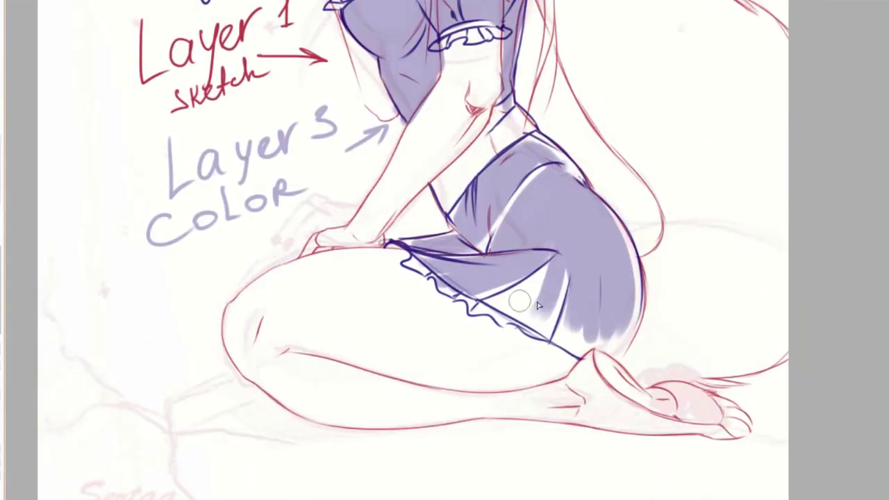
{"action": "left_click_drag", "start_coordinate": [511, 304], "coordinate": [420, 283]}
{"action": "left_click_drag", "start_coordinate": [452, 246], "coordinate": [427, 285]}
{"action": "mouse_move", "coordinate": [462, 232]}
{"action": "left_mouse_down"}
{"action": "mouse_move", "coordinate": [403, 302]}
{"action": "mouse_move", "coordinate": [460, 295]}
{"action": "mouse_move", "coordinate": [417, 305]}
{"action": "left_mouse_up"}
{"action": "left_click_drag", "start_coordinate": [431, 264], "coordinate": [403, 291]}
{"action": "mouse_move", "coordinate": [476, 238]}
{"action": "left_mouse_down"}
{"action": "mouse_move", "coordinate": [500, 257]}
{"action": "mouse_move", "coordinate": [486, 327]}
{"action": "left_mouse_up"}
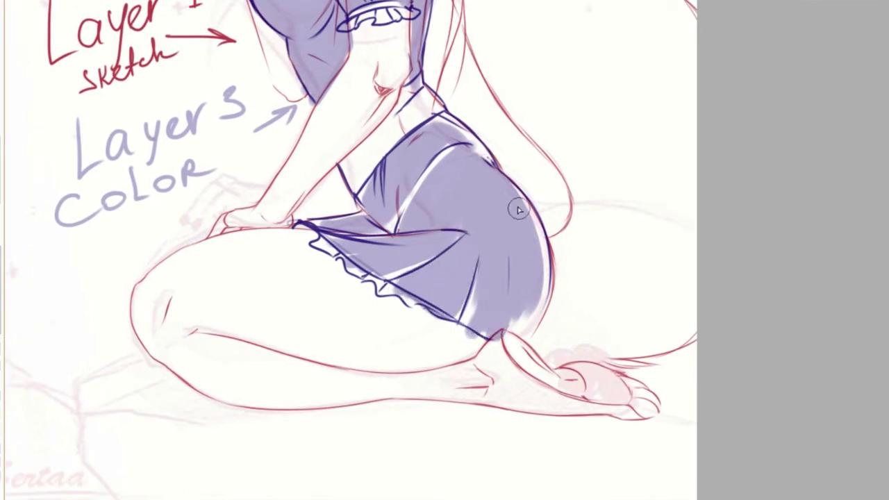
Step: Colour the dress's top neckline ruffle pink
{"action": "left_click_drag", "start_coordinate": [519, 210], "coordinate": [530, 378]}
{"action": "left_click_drag", "start_coordinate": [334, 125], "coordinate": [353, 215]}
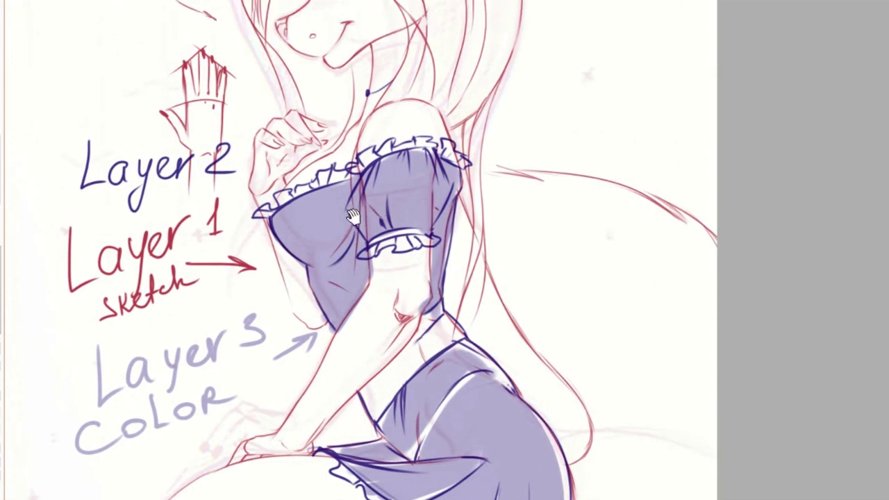
{"action": "mouse_move", "coordinate": [344, 229]}
{"action": "left_mouse_down"}
{"action": "mouse_move", "coordinate": [384, 271]}
{"action": "mouse_move", "coordinate": [393, 299]}
{"action": "left_mouse_up"}
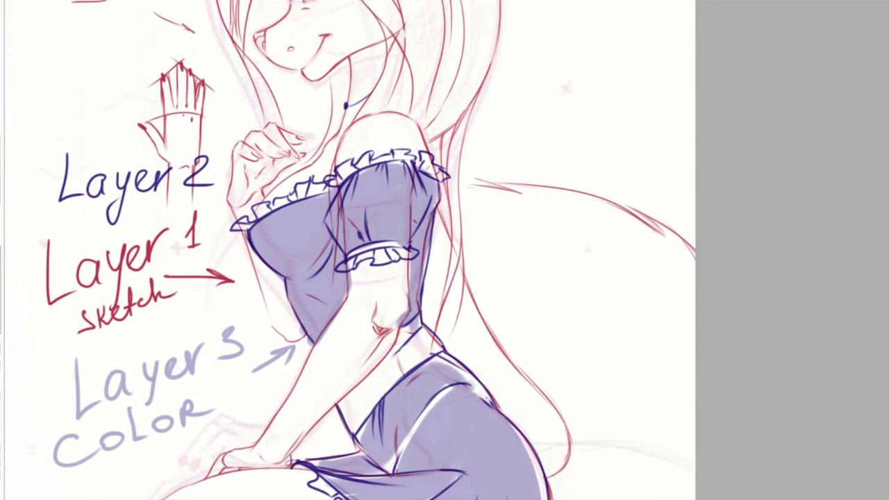
{"action": "mouse_move", "coordinate": [236, 224]}
{"action": "left_mouse_down"}
{"action": "mouse_move", "coordinate": [350, 169]}
{"action": "mouse_move", "coordinate": [425, 165]}
{"action": "left_mouse_up"}
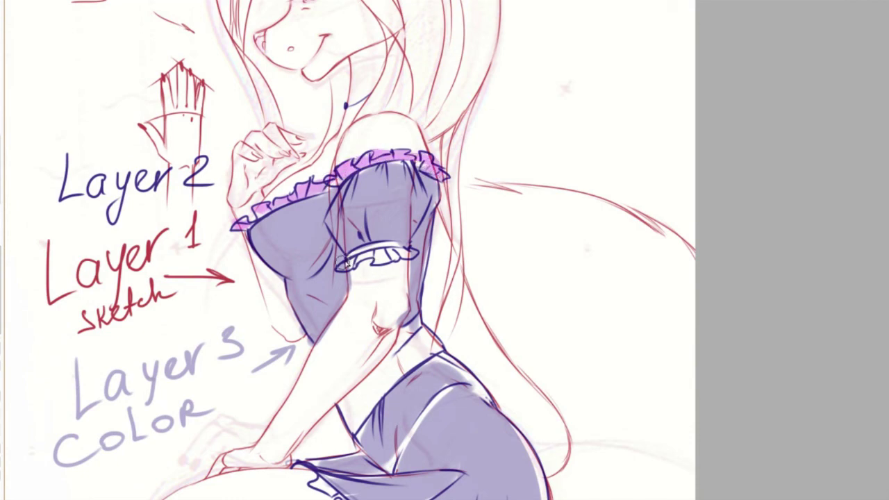
Step: Colour the sleeve cuff ruffle and the skirt hem ruffle pink
{"action": "mouse_move", "coordinate": [340, 264]}
{"action": "left_mouse_down"}
{"action": "mouse_move", "coordinate": [408, 255]}
{"action": "mouse_move", "coordinate": [340, 352]}
{"action": "left_mouse_up"}
{"action": "scroll", "coordinate": [389, 264], "scroll_direction": "down", "scroll_amount": 2}
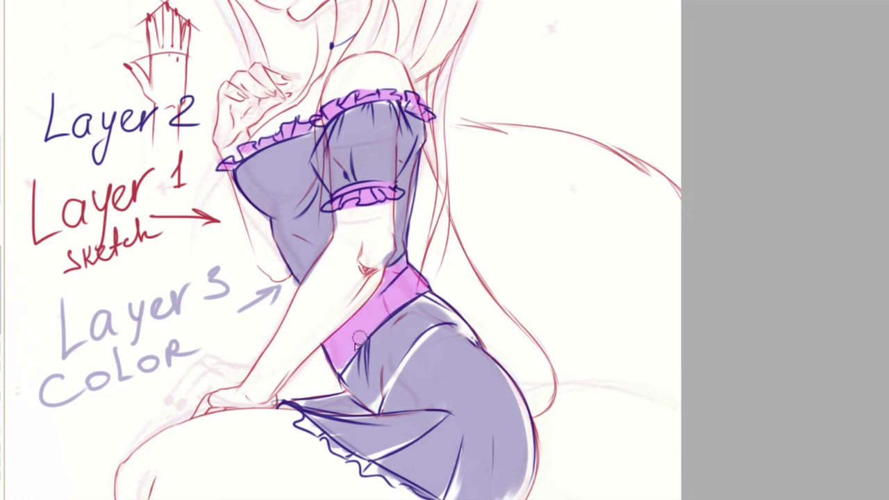
{"action": "scroll", "coordinate": [352, 347], "scroll_direction": "down", "scroll_amount": 3}
{"action": "left_click_drag", "start_coordinate": [306, 325], "coordinate": [417, 382]}
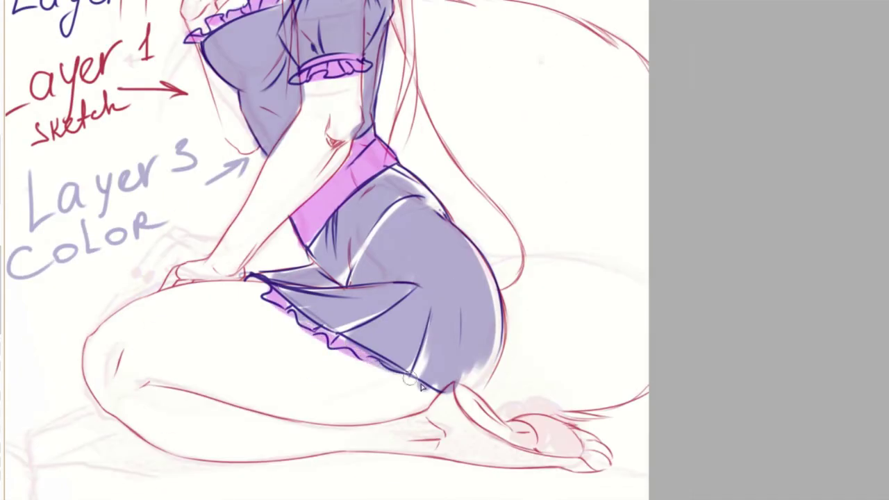
Step: Add dark fold lines and deeper shading on the dress
{"action": "left_click_drag", "start_coordinate": [298, 233], "coordinate": [355, 369]}
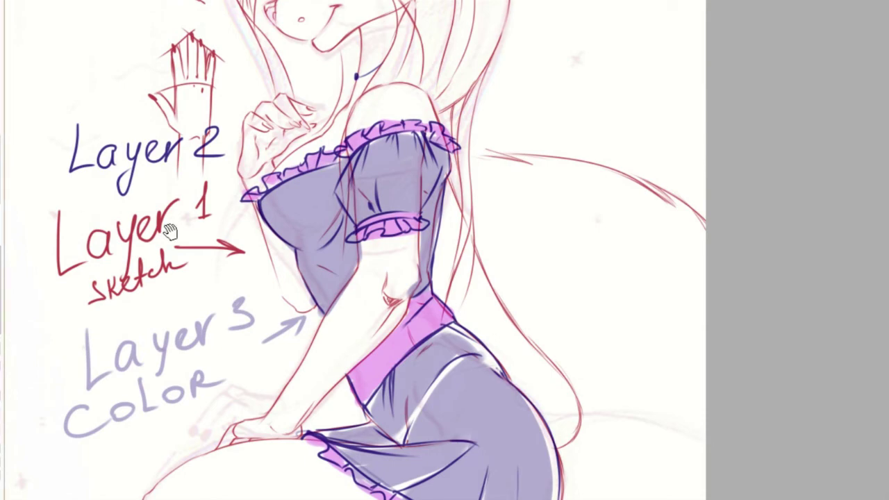
{"action": "left_click_drag", "start_coordinate": [170, 232], "coordinate": [150, 254]}
{"action": "mouse_move", "coordinate": [272, 275]}
{"action": "left_mouse_down"}
{"action": "mouse_move", "coordinate": [325, 229]}
{"action": "mouse_move", "coordinate": [288, 282]}
{"action": "left_mouse_up"}
{"action": "left_click_drag", "start_coordinate": [329, 240], "coordinate": [347, 290]}
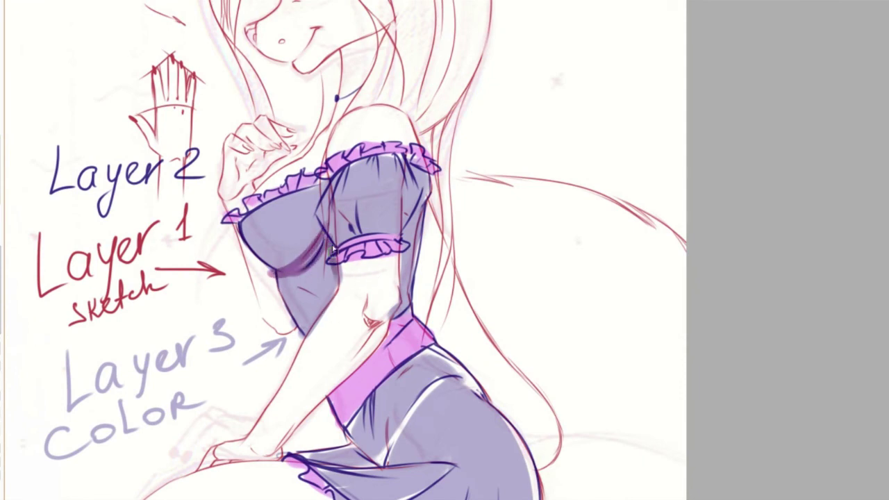
Step: Hand-letter 'Layer 4 shadow' in purple beside the figure
{"action": "mouse_move", "coordinate": [500, 76]}
{"action": "left_mouse_down"}
{"action": "mouse_move", "coordinate": [494, 103]}
{"action": "mouse_move", "coordinate": [504, 121]}
{"action": "left_mouse_up"}
{"action": "left_click_drag", "start_coordinate": [532, 93], "coordinate": [543, 138]}
{"action": "mouse_move", "coordinate": [562, 107]}
{"action": "left_mouse_down"}
{"action": "mouse_move", "coordinate": [580, 90]}
{"action": "mouse_move", "coordinate": [610, 87]}
{"action": "left_mouse_up"}
{"action": "left_click_drag", "start_coordinate": [629, 54], "coordinate": [633, 78]}
{"action": "left_click_drag", "start_coordinate": [639, 63], "coordinate": [636, 104]}
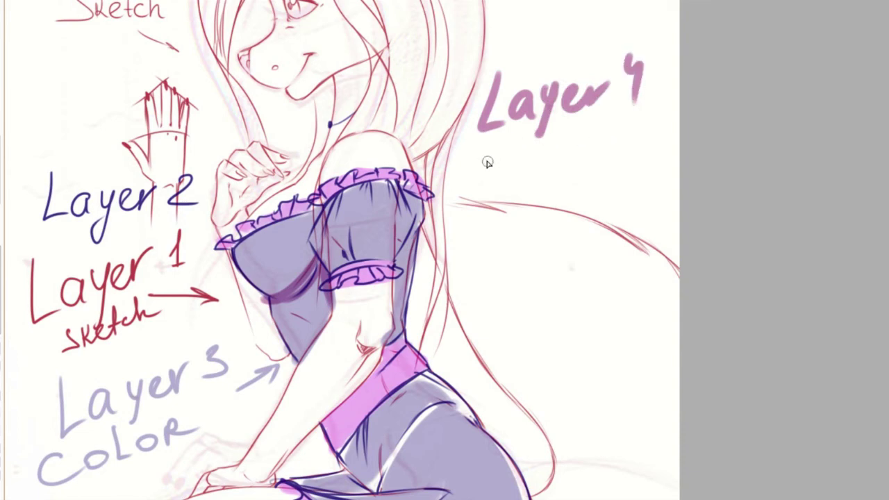
{"action": "left_click_drag", "start_coordinate": [502, 159], "coordinate": [481, 184]}
{"action": "mouse_move", "coordinate": [517, 126]}
{"action": "left_mouse_down"}
{"action": "mouse_move", "coordinate": [513, 182]}
{"action": "mouse_move", "coordinate": [535, 182]}
{"action": "left_mouse_up"}
{"action": "mouse_move", "coordinate": [556, 155]}
{"action": "left_mouse_down"}
{"action": "mouse_move", "coordinate": [591, 123]}
{"action": "mouse_move", "coordinate": [609, 148]}
{"action": "mouse_move", "coordinate": [657, 137]}
{"action": "left_mouse_up"}
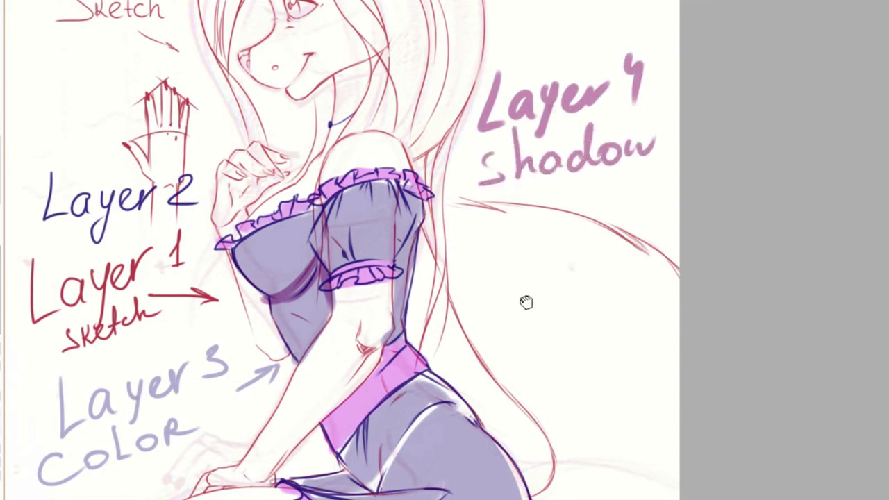
Step: Darken the shadow under the bust and torso
{"action": "scroll", "coordinate": [525, 301], "scroll_direction": "down", "scroll_amount": 1}
{"action": "mouse_move", "coordinate": [303, 261]}
{"action": "left_mouse_down"}
{"action": "mouse_move", "coordinate": [334, 239]}
{"action": "mouse_move", "coordinate": [323, 297]}
{"action": "left_mouse_up"}
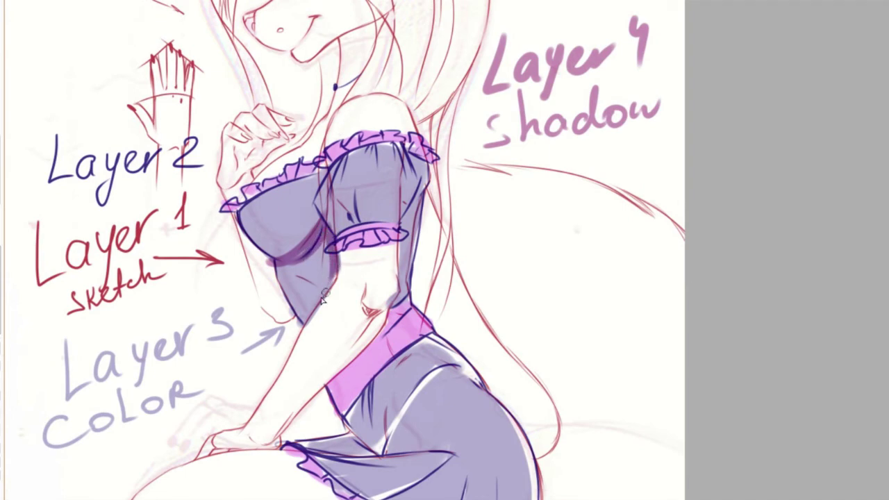
{"action": "left_click_drag", "start_coordinate": [323, 244], "coordinate": [299, 261]}
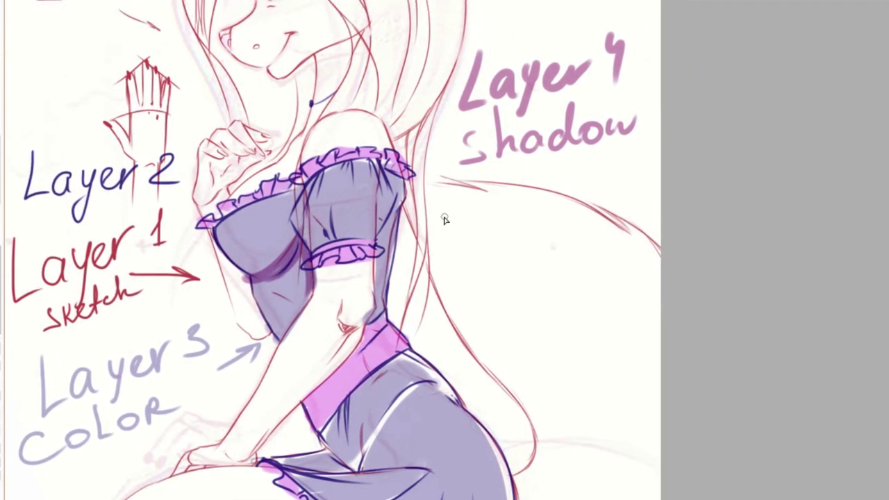
Step: Hand-letter 'Mode: Multiply' beneath the shadow label
{"action": "mouse_move", "coordinate": [443, 241]}
{"action": "left_mouse_down"}
{"action": "mouse_move", "coordinate": [474, 237]}
{"action": "mouse_move", "coordinate": [489, 220]}
{"action": "mouse_move", "coordinate": [518, 236]}
{"action": "mouse_move", "coordinate": [539, 229]}
{"action": "left_mouse_up"}
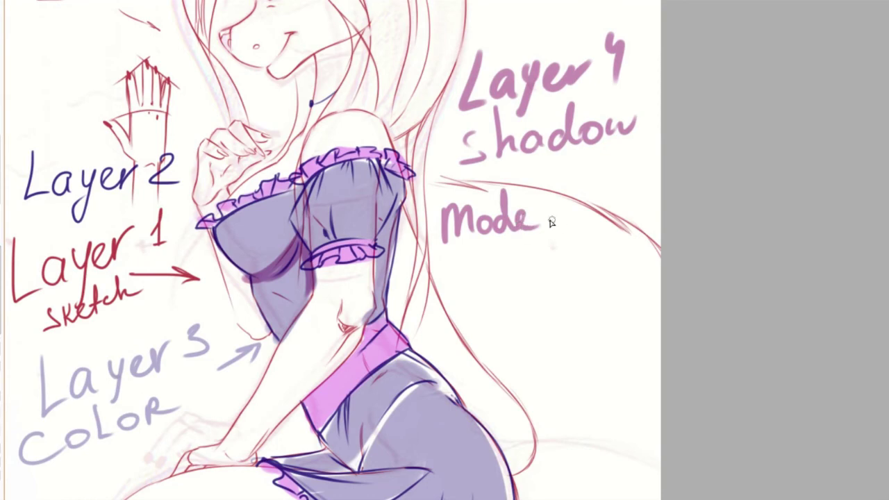
{"action": "mouse_move", "coordinate": [482, 266]}
{"action": "left_mouse_down"}
{"action": "mouse_move", "coordinate": [507, 268]}
{"action": "mouse_move", "coordinate": [525, 251]}
{"action": "mouse_move", "coordinate": [541, 265]}
{"action": "left_mouse_up"}
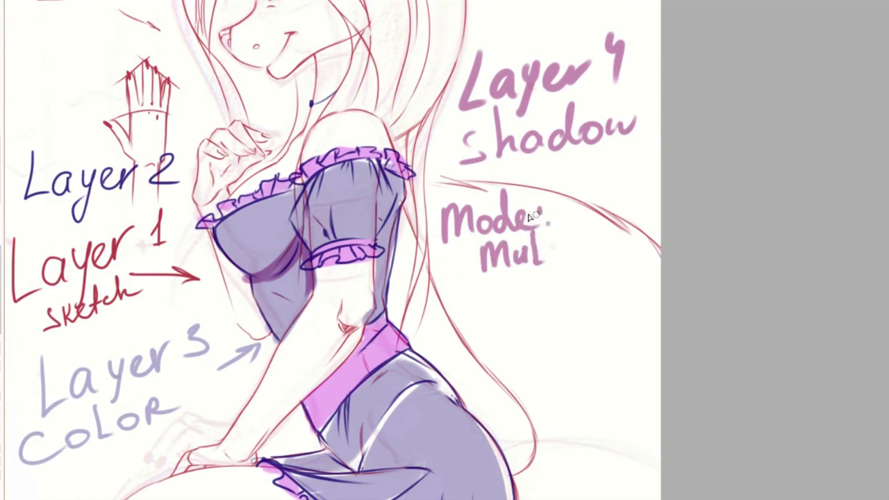
{"action": "left_click_drag", "start_coordinate": [549, 234], "coordinate": [550, 263]}
{"action": "left_click_drag", "start_coordinate": [540, 251], "coordinate": [556, 249]}
{"action": "mouse_move", "coordinate": [563, 243]}
{"action": "left_mouse_down"}
{"action": "mouse_move", "coordinate": [563, 257]}
{"action": "mouse_move", "coordinate": [584, 243]}
{"action": "left_mouse_up"}
{"action": "mouse_move", "coordinate": [590, 211]}
{"action": "left_mouse_down"}
{"action": "mouse_move", "coordinate": [587, 252]}
{"action": "mouse_move", "coordinate": [613, 271]}
{"action": "left_mouse_up"}
{"action": "left_click_drag", "start_coordinate": [491, 313], "coordinate": [508, 284]}
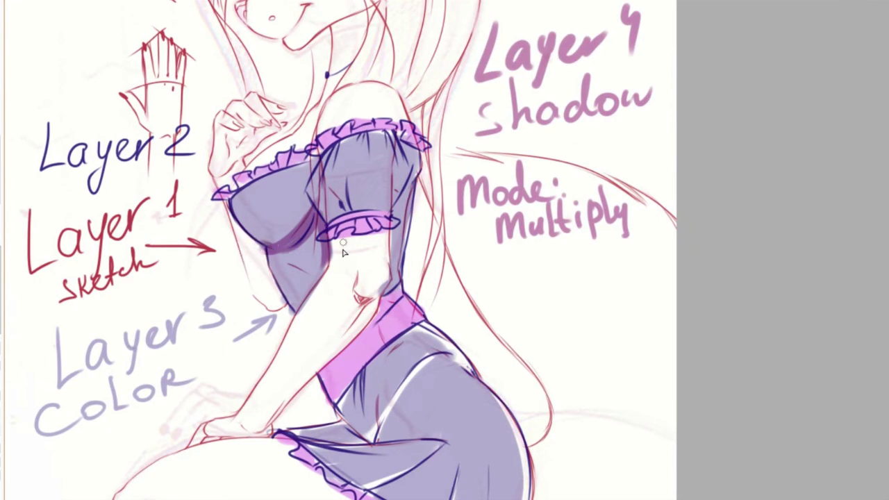
Step: Darken the shadows on the upper sleeve, right side of the torso, sleeve ruffle and waistband
{"action": "mouse_move", "coordinate": [380, 139]}
{"action": "left_mouse_down"}
{"action": "mouse_move", "coordinate": [388, 178]}
{"action": "mouse_move", "coordinate": [406, 173]}
{"action": "mouse_move", "coordinate": [386, 224]}
{"action": "left_mouse_up"}
{"action": "left_click_drag", "start_coordinate": [410, 185], "coordinate": [392, 254]}
{"action": "mouse_move", "coordinate": [407, 222]}
{"action": "left_mouse_down"}
{"action": "mouse_move", "coordinate": [396, 274]}
{"action": "mouse_move", "coordinate": [406, 255]}
{"action": "left_mouse_up"}
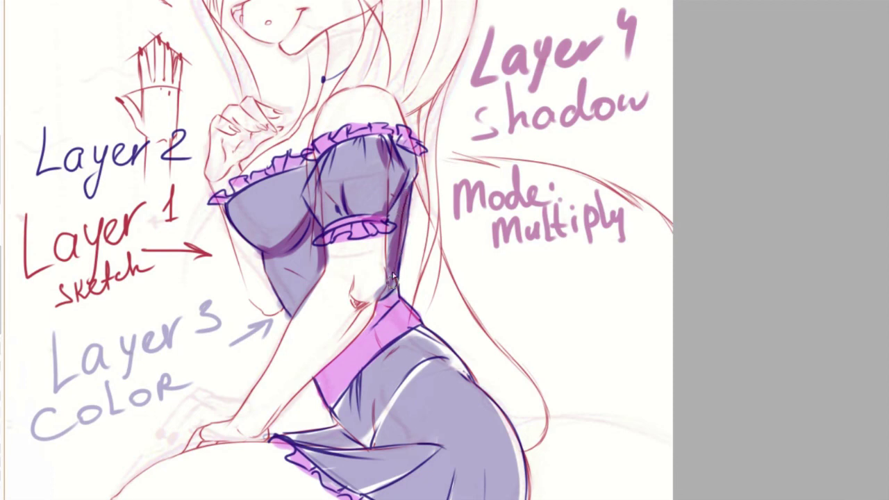
{"action": "scroll", "coordinate": [392, 257], "scroll_direction": "up", "scroll_amount": 1}
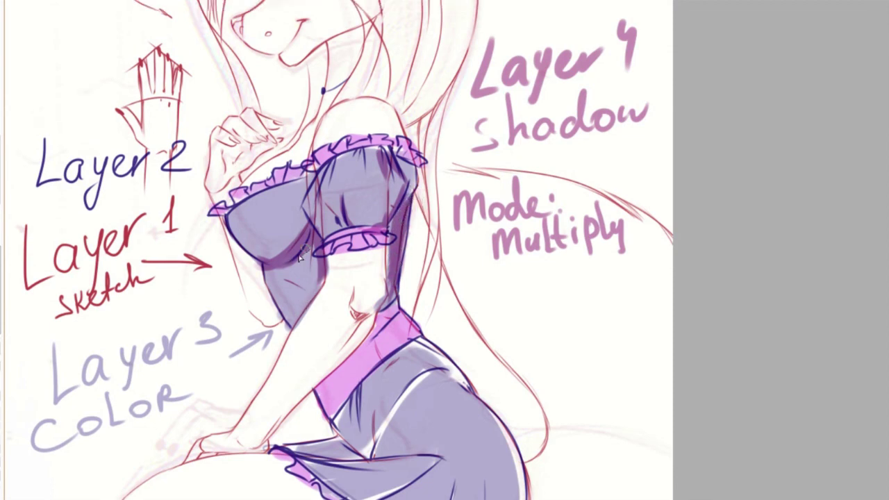
{"action": "left_click_drag", "start_coordinate": [385, 147], "coordinate": [332, 158]}
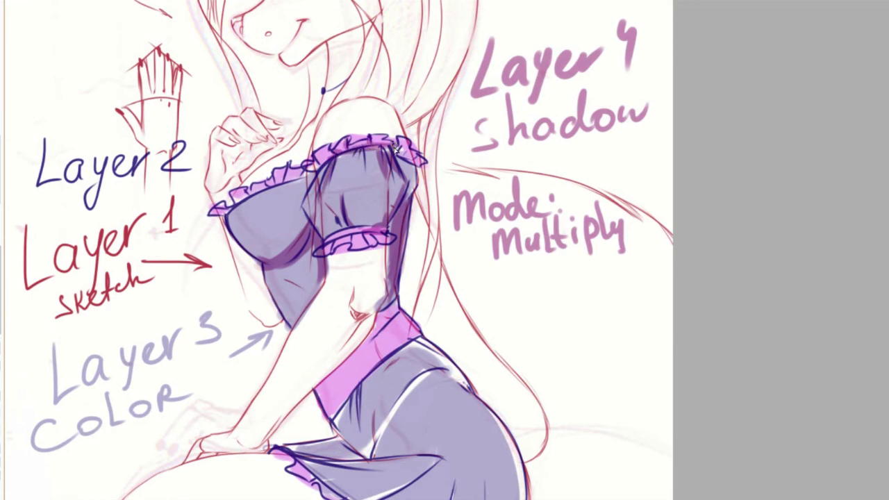
{"action": "scroll", "coordinate": [446, 232], "scroll_direction": "down", "scroll_amount": 3}
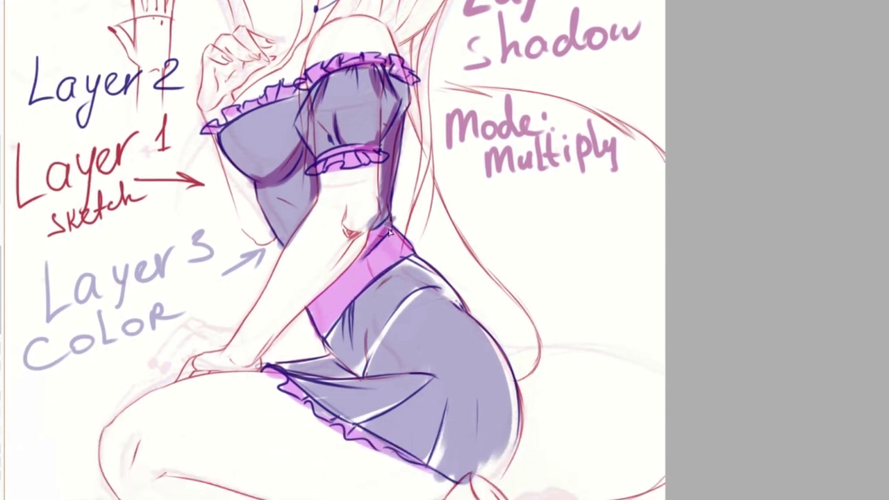
{"action": "left_click_drag", "start_coordinate": [386, 234], "coordinate": [417, 260]}
Step: Shade the skirt's top-left edge, lower right side and hem, checking in mirrored view
{"action": "key", "text": "h"}
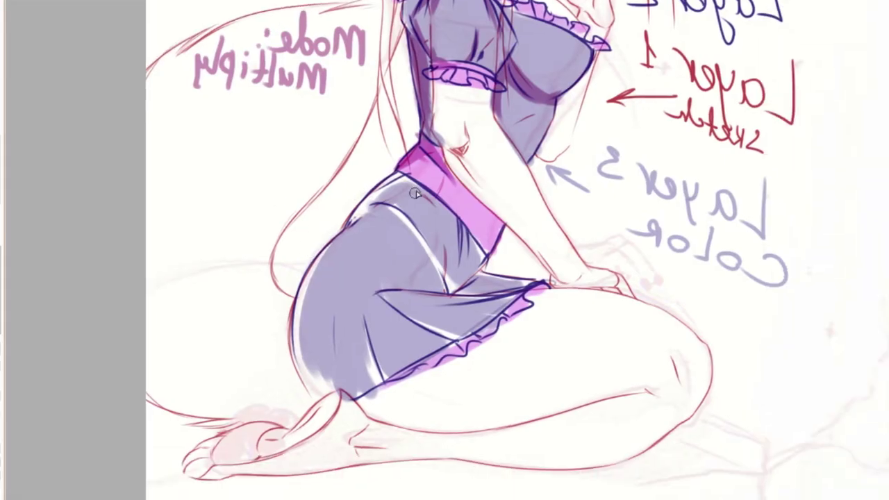
{"action": "left_click_drag", "start_coordinate": [393, 194], "coordinate": [326, 250]}
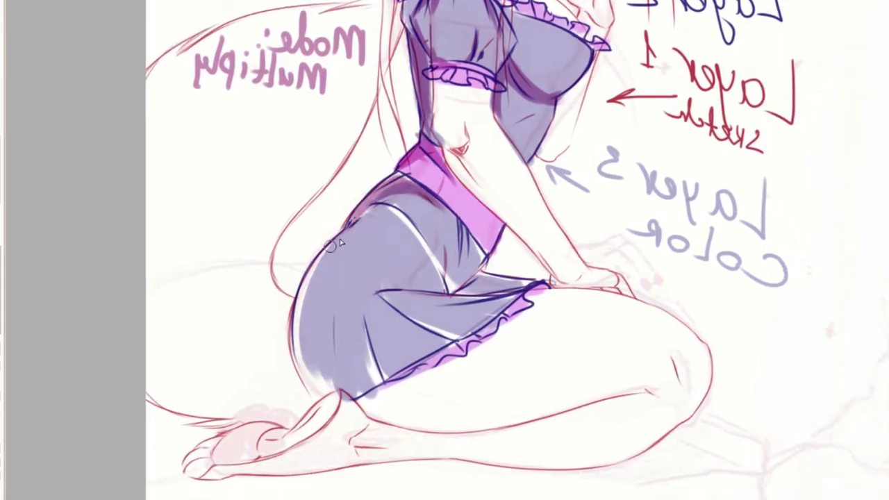
{"action": "left_click_drag", "start_coordinate": [361, 215], "coordinate": [318, 373]}
{"action": "key", "text": "h"}
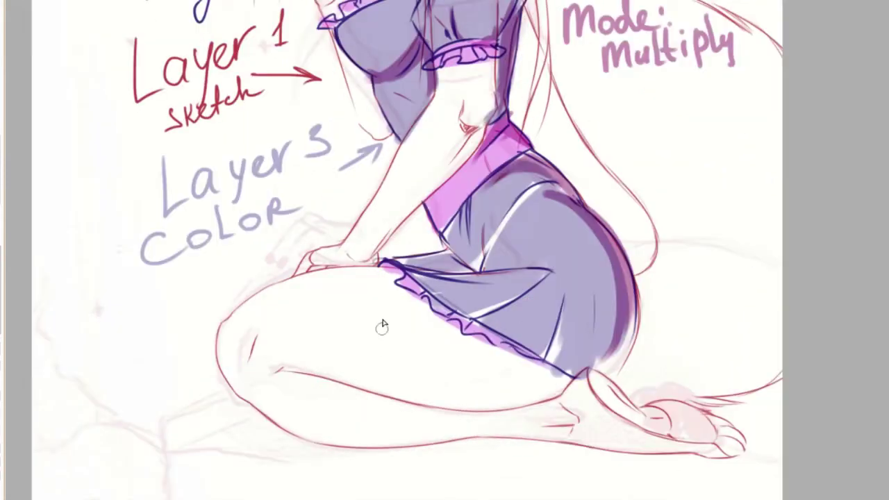
{"action": "left_click_drag", "start_coordinate": [483, 267], "coordinate": [480, 354]}
{"action": "left_click_drag", "start_coordinate": [479, 305], "coordinate": [476, 368]}
{"action": "mouse_move", "coordinate": [448, 273]}
{"action": "left_mouse_down"}
{"action": "mouse_move", "coordinate": [421, 351]}
{"action": "mouse_move", "coordinate": [430, 343]}
{"action": "left_mouse_up"}
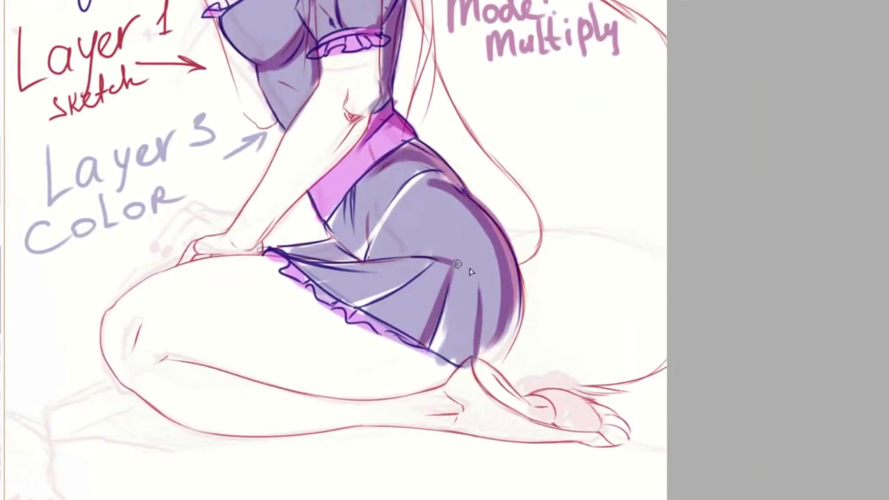
{"action": "left_click_drag", "start_coordinate": [435, 258], "coordinate": [361, 256]}
Step: Shade the skirt waistline, its vertical fold and right side, and the torso below the sleeve
{"action": "left_click_drag", "start_coordinate": [305, 282], "coordinate": [415, 283]}
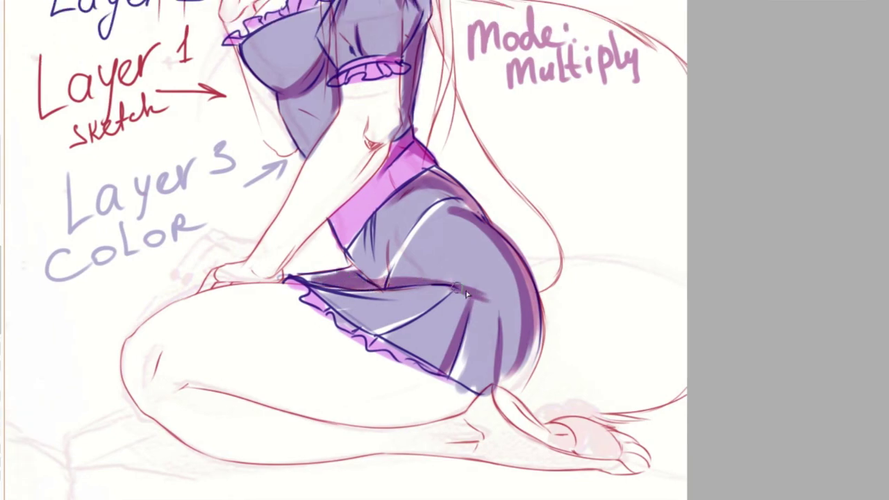
{"action": "left_click_drag", "start_coordinate": [389, 230], "coordinate": [372, 288]}
{"action": "left_click_drag", "start_coordinate": [368, 253], "coordinate": [361, 284]}
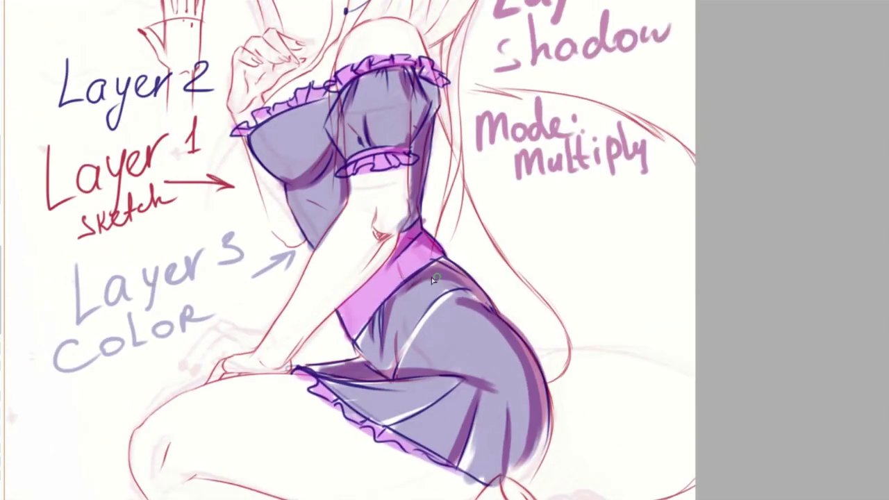
{"action": "left_click_drag", "start_coordinate": [432, 278], "coordinate": [484, 304]}
{"action": "left_click_drag", "start_coordinate": [411, 201], "coordinate": [409, 258]}
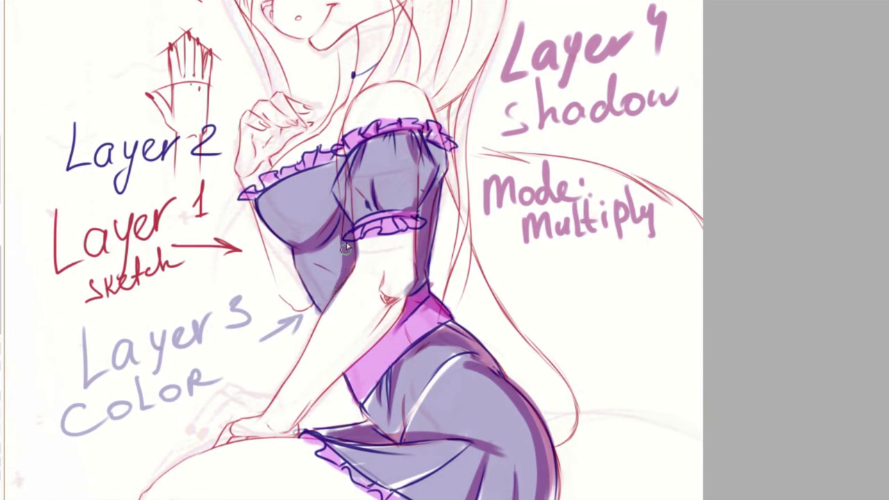
{"action": "scroll", "coordinate": [346, 248], "scroll_direction": "up", "scroll_amount": 2}
{"action": "scroll", "coordinate": [368, 202], "scroll_direction": "up", "scroll_amount": 2}
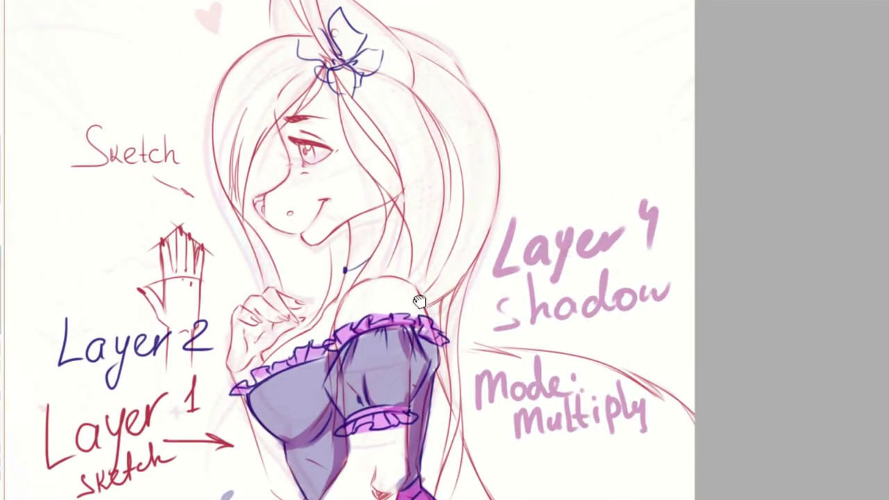
{"action": "left_click_drag", "start_coordinate": [419, 240], "coordinate": [414, 261]}
{"action": "left_click_drag", "start_coordinate": [436, 314], "coordinate": [439, 344]}
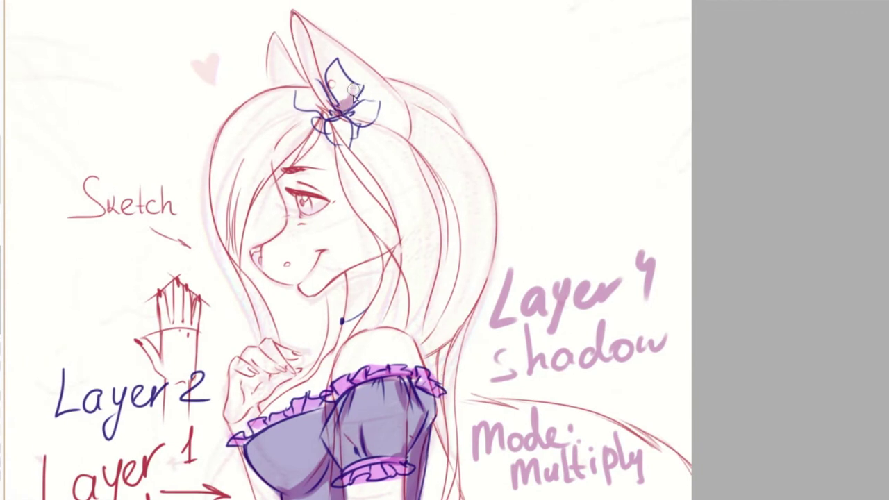
Step: Darken the skirt hem, the skirt's shading strokes and its upper edge
{"action": "scroll", "coordinate": [359, 136], "scroll_direction": "down", "scroll_amount": 5}
{"action": "scroll", "coordinate": [546, 234], "scroll_direction": "up", "scroll_amount": 2}
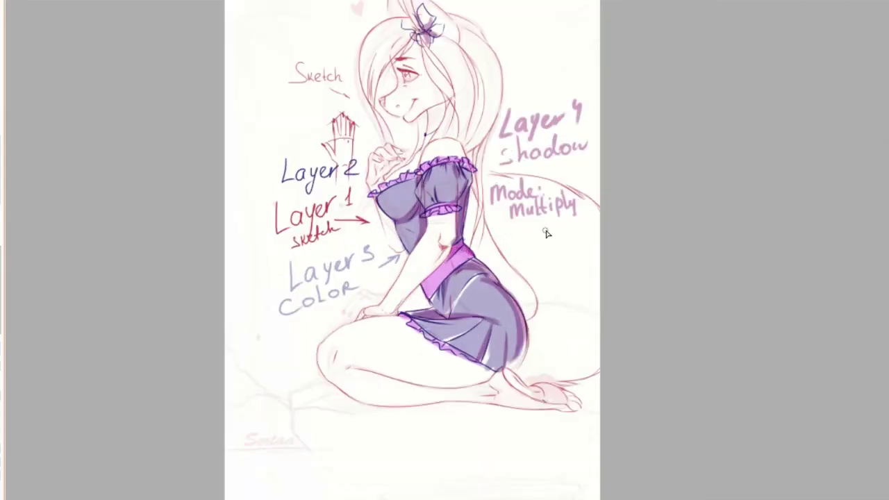
{"action": "scroll", "coordinate": [524, 326], "scroll_direction": "up", "scroll_amount": 1}
{"action": "scroll", "coordinate": [487, 278], "scroll_direction": "up", "scroll_amount": 1}
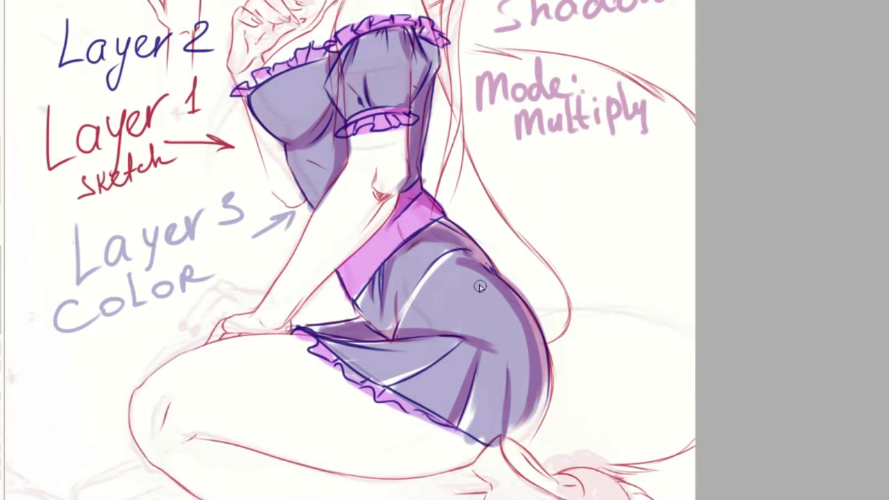
{"action": "scroll", "coordinate": [456, 291], "scroll_direction": "down", "scroll_amount": 1}
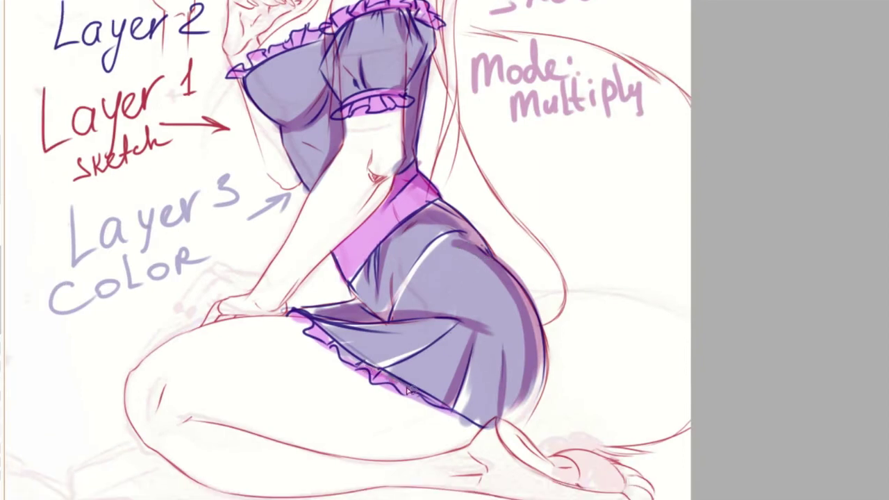
{"action": "left_click_drag", "start_coordinate": [464, 425], "coordinate": [477, 428]}
{"action": "left_click_drag", "start_coordinate": [469, 335], "coordinate": [414, 355]}
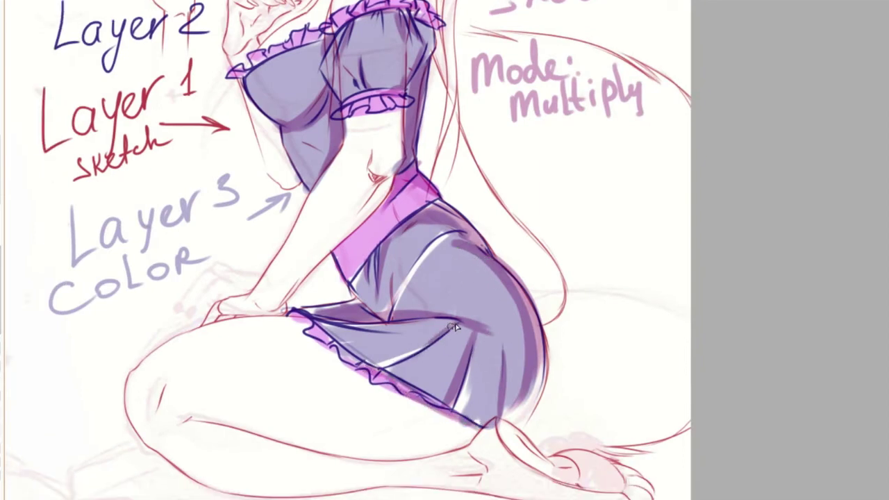
{"action": "left_click_drag", "start_coordinate": [445, 319], "coordinate": [495, 321]}
{"action": "mouse_move", "coordinate": [459, 244]}
{"action": "left_mouse_down"}
{"action": "mouse_move", "coordinate": [430, 253]}
{"action": "mouse_move", "coordinate": [439, 221]}
{"action": "mouse_move", "coordinate": [399, 264]}
{"action": "left_mouse_up"}
Step: Shade over the pink waistband, the sleeve cuff and inside the puffed sleeve
{"action": "scroll", "coordinate": [487, 288], "scroll_direction": "up", "scroll_amount": 1}
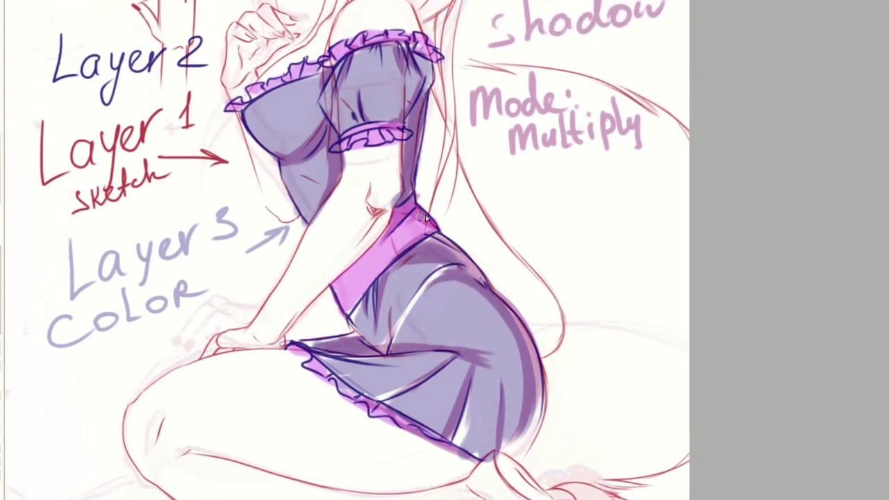
{"action": "left_click_drag", "start_coordinate": [417, 218], "coordinate": [337, 296]}
{"action": "scroll", "coordinate": [407, 228], "scroll_direction": "up", "scroll_amount": 3}
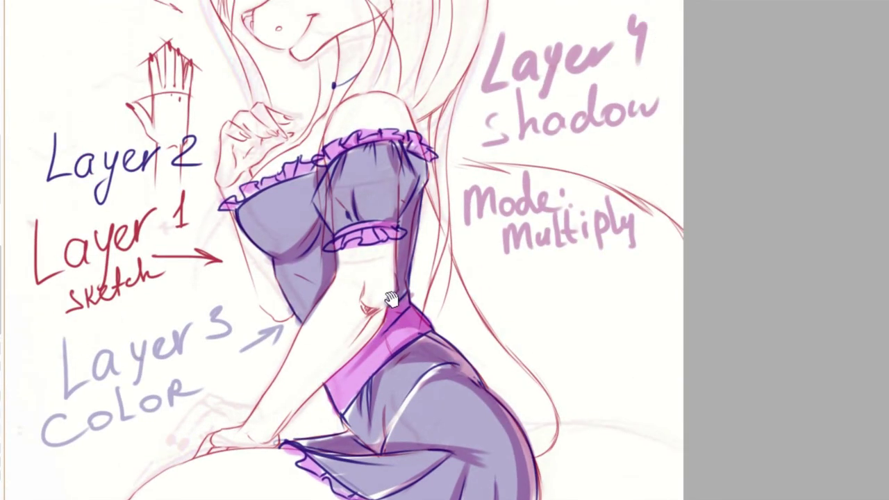
{"action": "left_click_drag", "start_coordinate": [366, 247], "coordinate": [398, 239]}
{"action": "left_click_drag", "start_coordinate": [340, 241], "coordinate": [366, 235]}
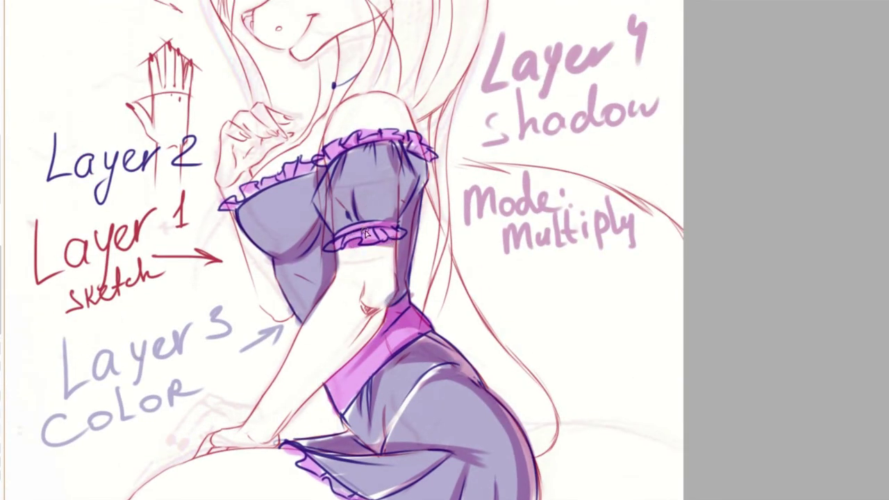
{"action": "scroll", "coordinate": [402, 248], "scroll_direction": "up", "scroll_amount": 1}
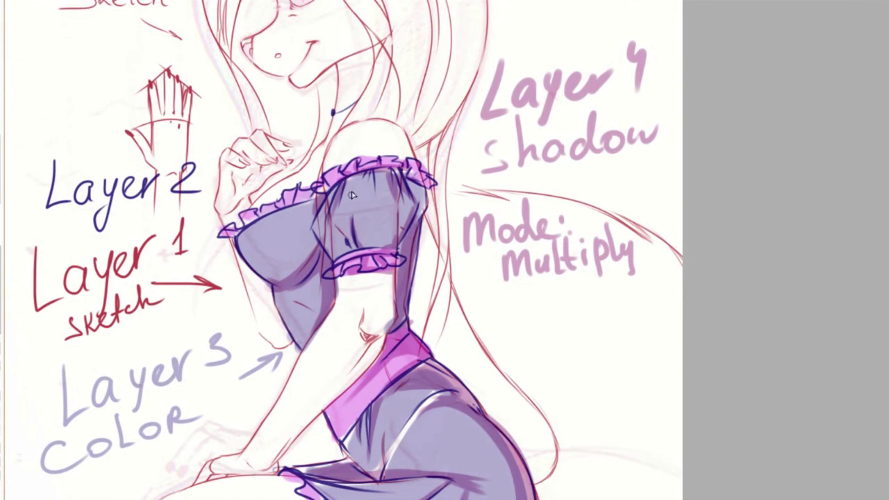
{"action": "mouse_move", "coordinate": [356, 166]}
{"action": "left_mouse_down"}
{"action": "mouse_move", "coordinate": [347, 230]}
{"action": "mouse_move", "coordinate": [372, 233]}
{"action": "mouse_move", "coordinate": [365, 205]}
{"action": "mouse_move", "coordinate": [377, 243]}
{"action": "left_mouse_up"}
Step: Deepen the purple shadows on the bodice and sleeve ruffle, then zoom out to fit
{"action": "scroll", "coordinate": [317, 251], "scroll_direction": "down", "scroll_amount": 1}
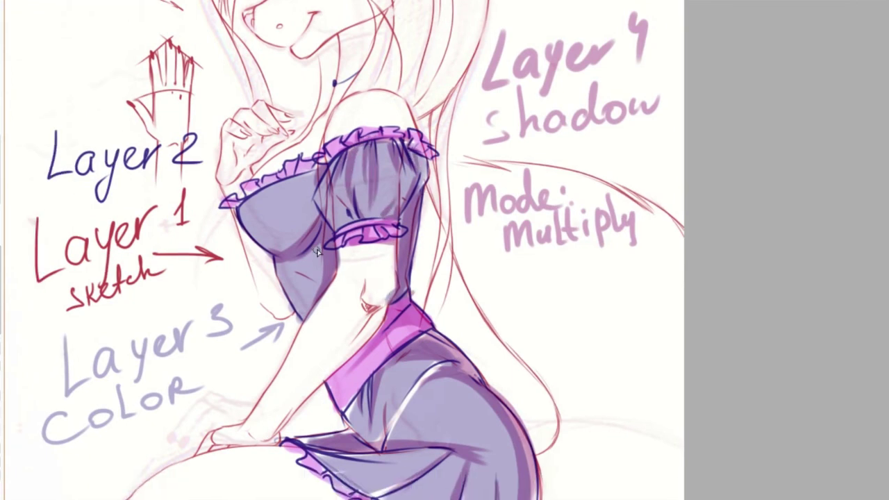
{"action": "scroll", "coordinate": [275, 271], "scroll_direction": "up", "scroll_amount": 1}
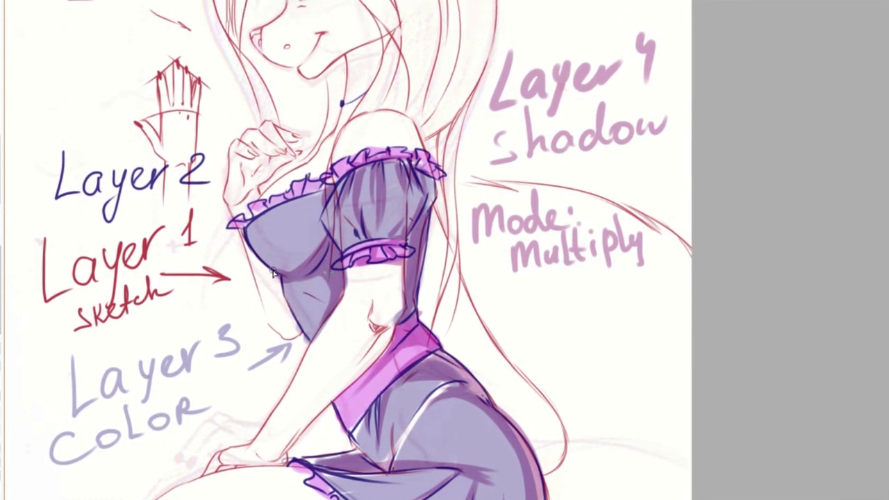
{"action": "left_click_drag", "start_coordinate": [280, 265], "coordinate": [314, 249]}
{"action": "left_click_drag", "start_coordinate": [247, 226], "coordinate": [321, 188]}
{"action": "left_click_drag", "start_coordinate": [420, 169], "coordinate": [418, 169]}
{"action": "scroll", "coordinate": [440, 179], "scroll_direction": "down", "scroll_amount": 5}
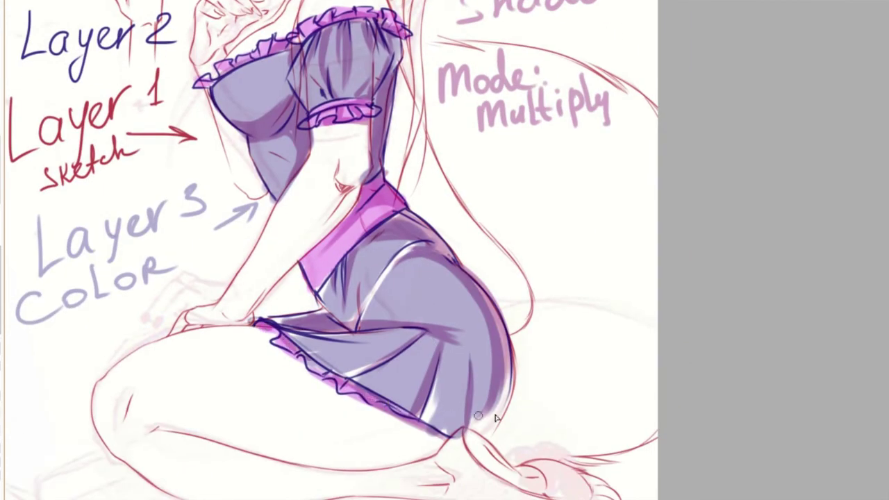
{"action": "scroll", "coordinate": [495, 417], "scroll_direction": "up", "scroll_amount": 2}
{"action": "scroll", "coordinate": [507, 338], "scroll_direction": "up", "scroll_amount": 2}
{"action": "scroll", "coordinate": [522, 401], "scroll_direction": "up", "scroll_amount": 5}
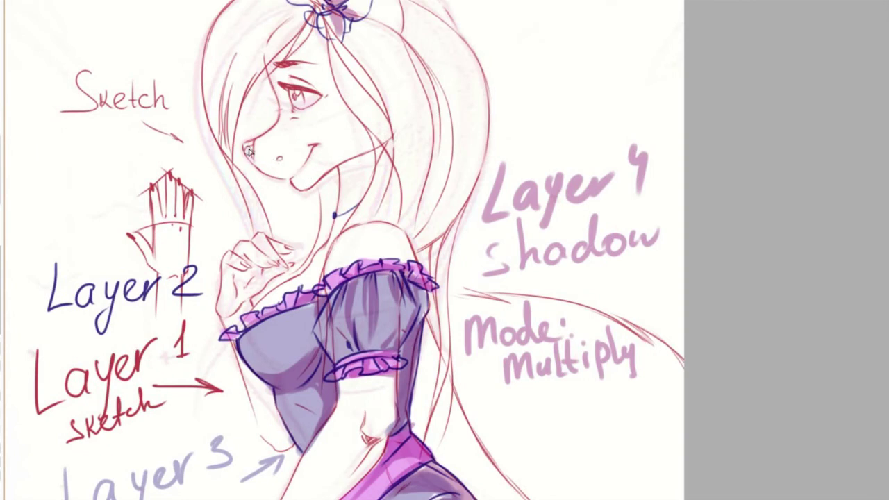
{"action": "scroll", "coordinate": [318, 144], "scroll_direction": "up", "scroll_amount": 2}
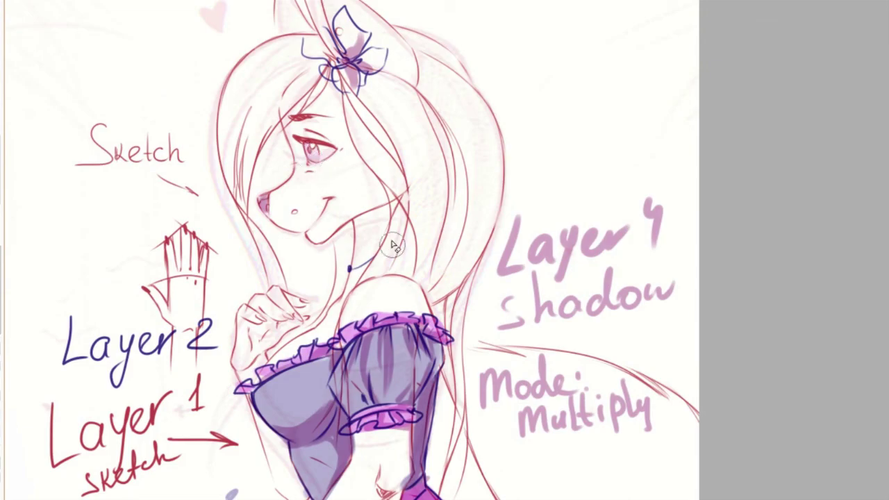
{"action": "scroll", "coordinate": [486, 208], "scroll_direction": "down", "scroll_amount": 5}
{"action": "scroll", "coordinate": [651, 232], "scroll_direction": "up", "scroll_amount": 2}
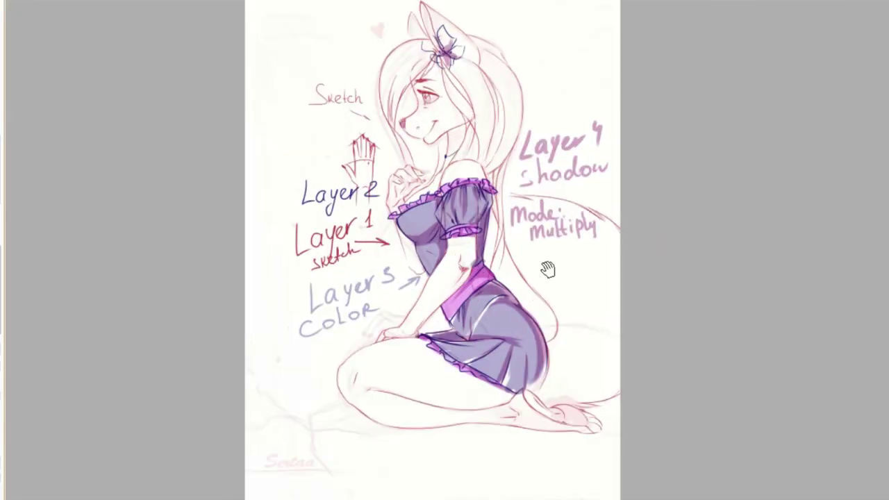
Step: Zoom in and brush one shadow stroke across the shoulder top under the hair
{"action": "scroll", "coordinate": [549, 250], "scroll_direction": "up", "scroll_amount": 1}
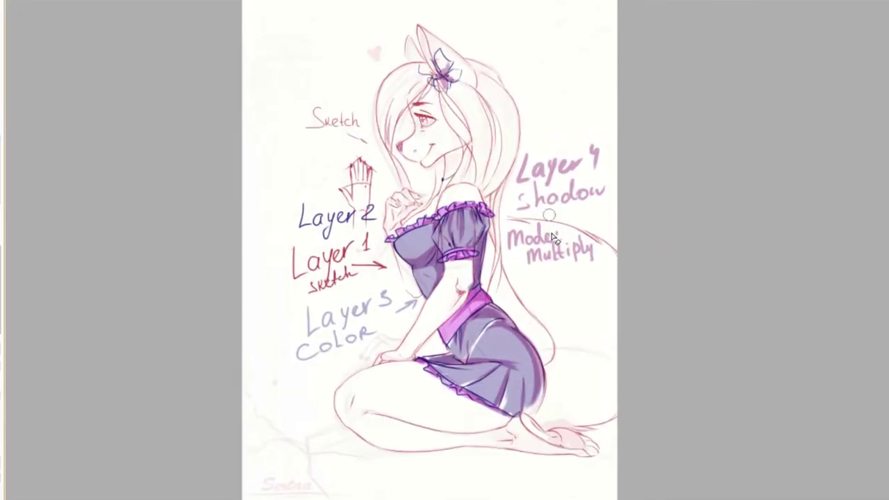
{"action": "scroll", "coordinate": [532, 247], "scroll_direction": "down", "scroll_amount": 1}
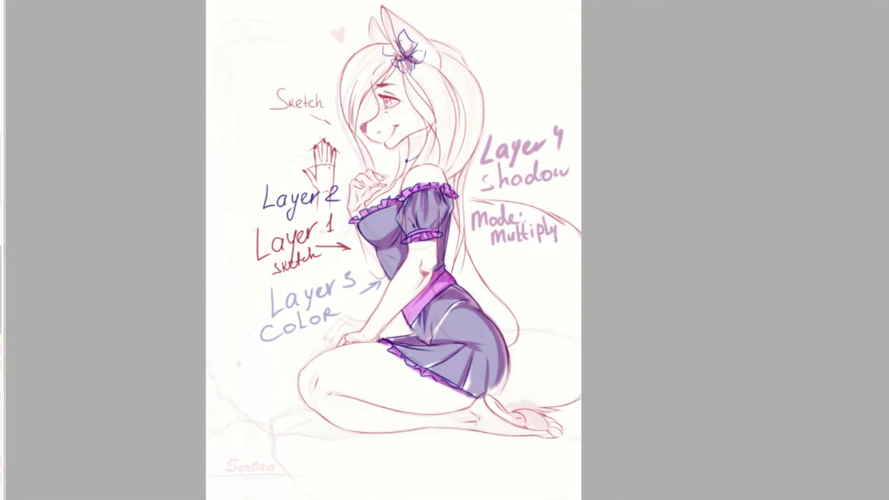
{"action": "scroll", "coordinate": [439, 199], "scroll_direction": "up", "scroll_amount": 1}
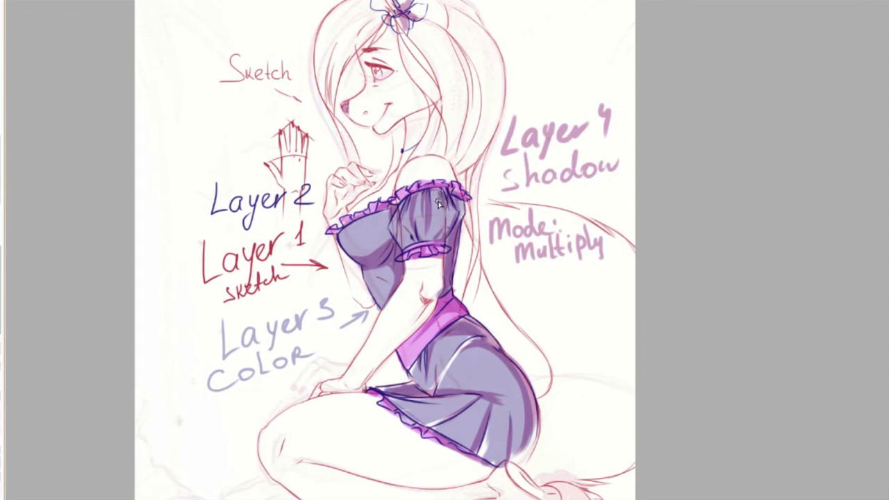
{"action": "scroll", "coordinate": [434, 162], "scroll_direction": "up", "scroll_amount": 1}
{"action": "scroll", "coordinate": [433, 162], "scroll_direction": "up", "scroll_amount": 1}
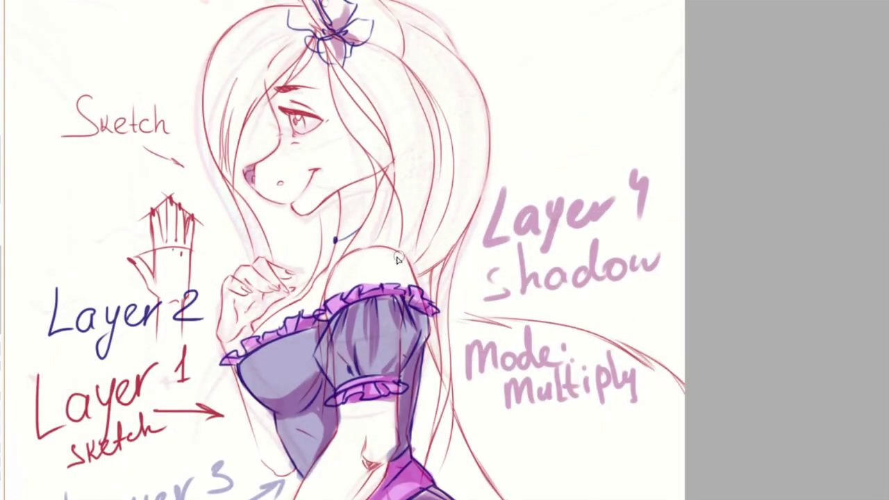
{"action": "left_click_drag", "start_coordinate": [382, 254], "coordinate": [417, 281]}
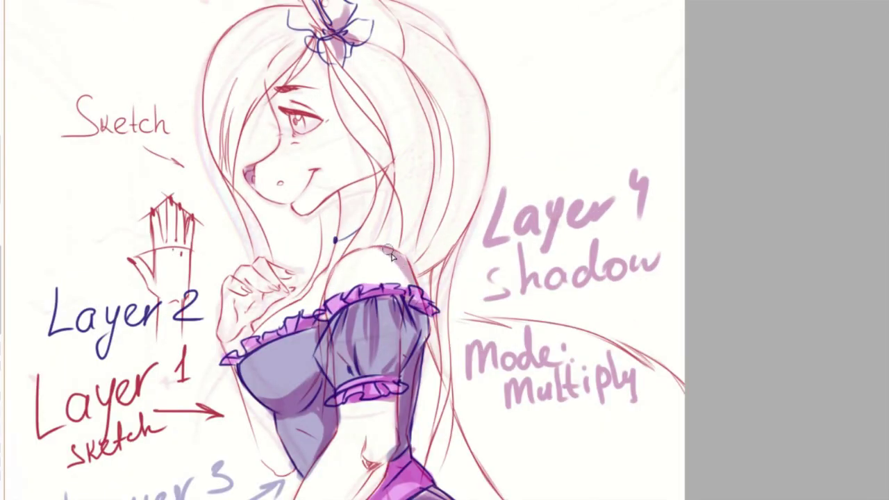
{"action": "scroll", "coordinate": [416, 226], "scroll_direction": "down", "scroll_amount": 1}
Step: Mirror the canvas and flip it back, shift the view over the figure, and dab shadow on the hand
{"action": "key", "text": "h"}
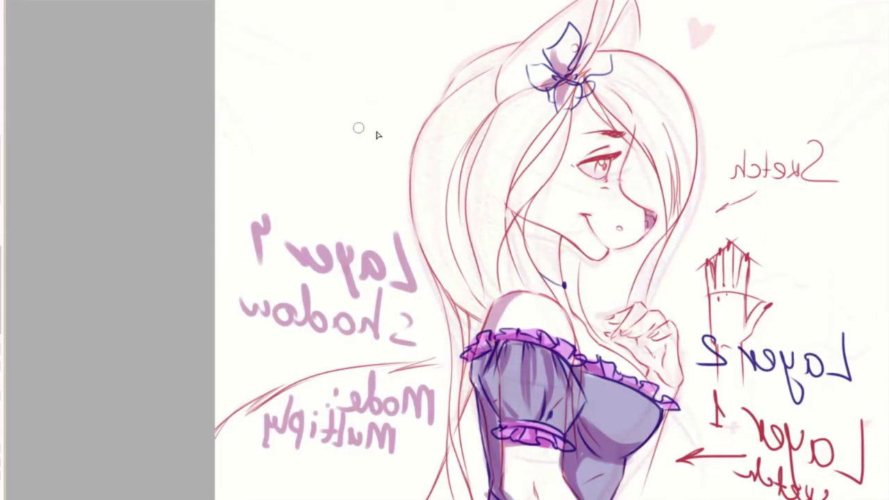
{"action": "scroll", "coordinate": [409, 226], "scroll_direction": "up", "scroll_amount": 1}
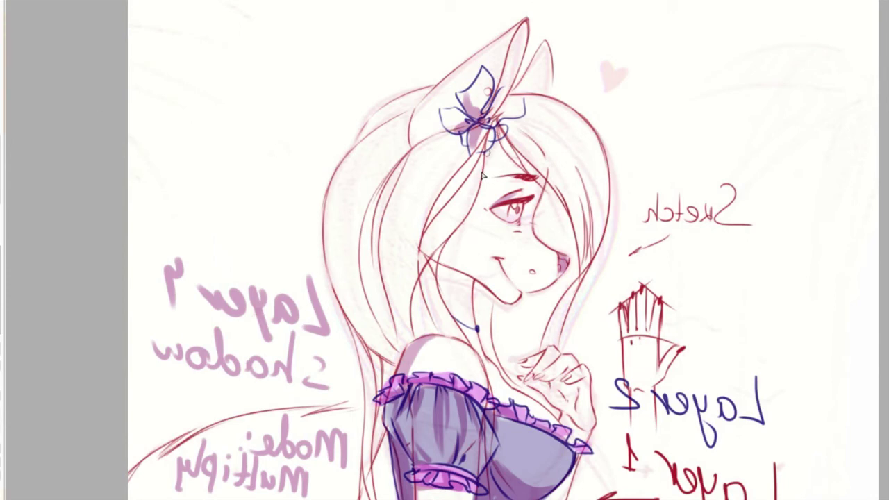
{"action": "key", "text": "h"}
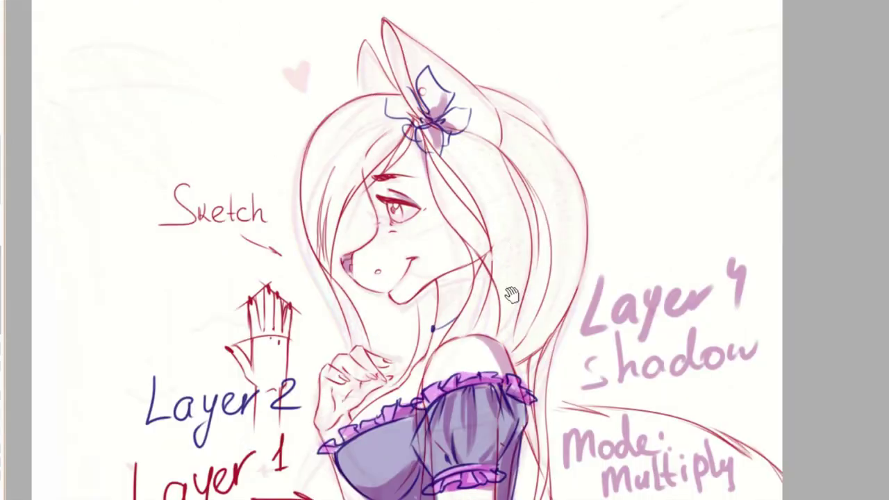
{"action": "left_click_drag", "start_coordinate": [512, 293], "coordinate": [508, 257]}
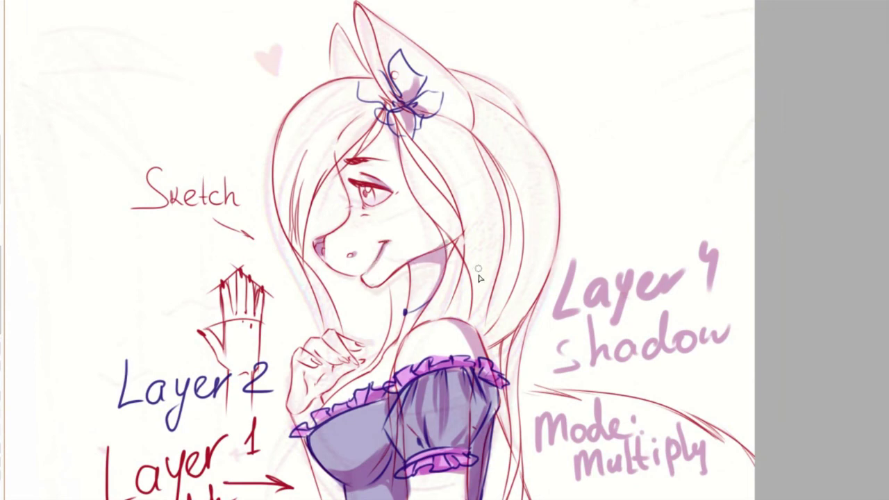
{"action": "scroll", "coordinate": [473, 270], "scroll_direction": "down", "scroll_amount": 3}
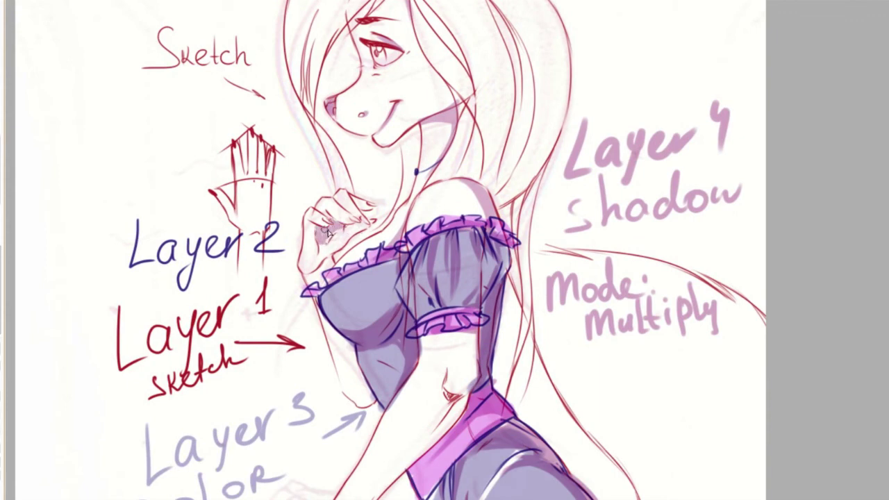
{"action": "mouse_move", "coordinate": [338, 239]}
{"action": "left_mouse_down"}
{"action": "mouse_move", "coordinate": [350, 237]}
{"action": "mouse_move", "coordinate": [342, 244]}
{"action": "left_mouse_up"}
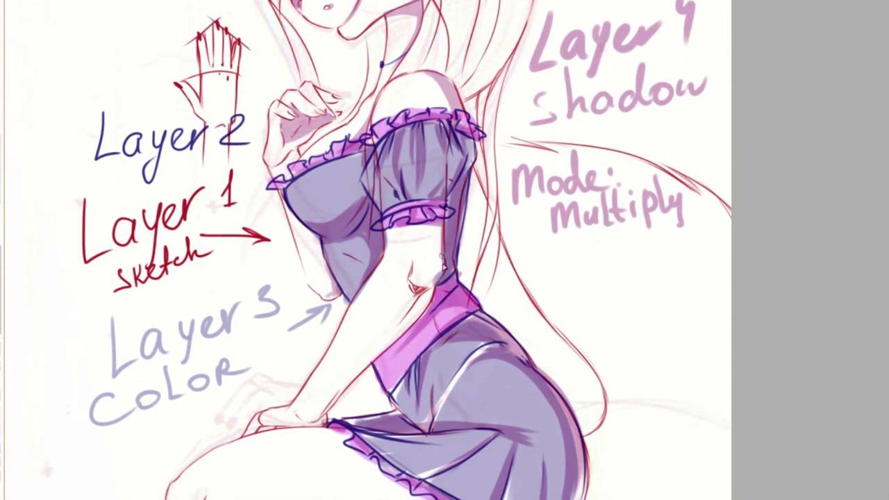
Step: Soft-shade under the sleeve, along the forearm and hip, and the thigh below the skirt
{"action": "mouse_move", "coordinate": [430, 233]}
{"action": "left_mouse_down"}
{"action": "mouse_move", "coordinate": [420, 292]}
{"action": "mouse_move", "coordinate": [407, 314]}
{"action": "left_mouse_up"}
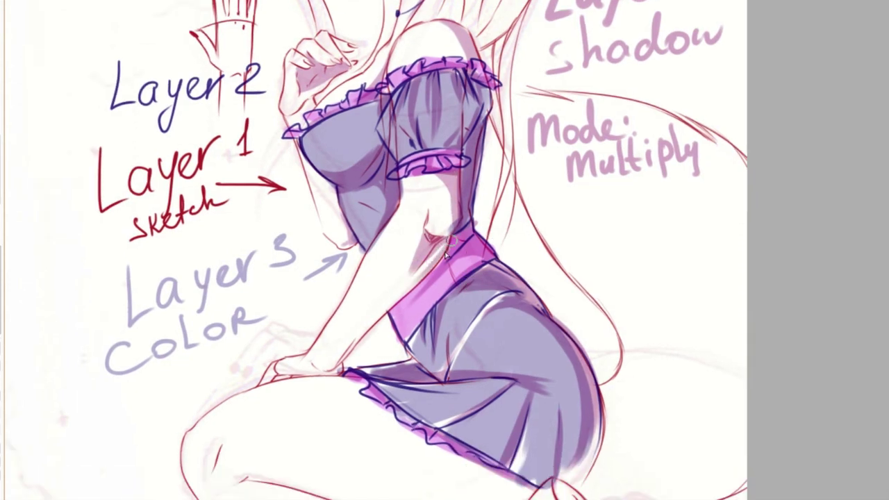
{"action": "left_click_drag", "start_coordinate": [446, 256], "coordinate": [379, 316]}
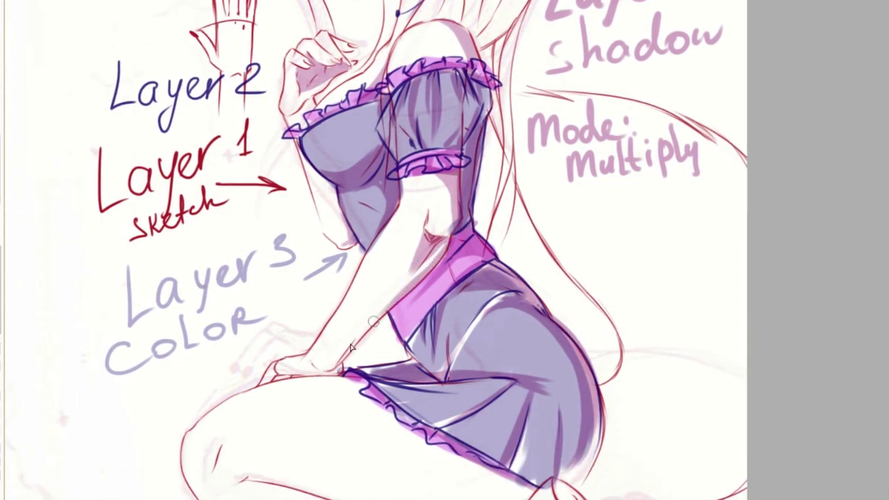
{"action": "left_click_drag", "start_coordinate": [420, 278], "coordinate": [333, 357]}
{"action": "mouse_move", "coordinate": [375, 313]}
{"action": "left_mouse_down"}
{"action": "mouse_move", "coordinate": [327, 370]}
{"action": "mouse_move", "coordinate": [274, 382]}
{"action": "left_mouse_up"}
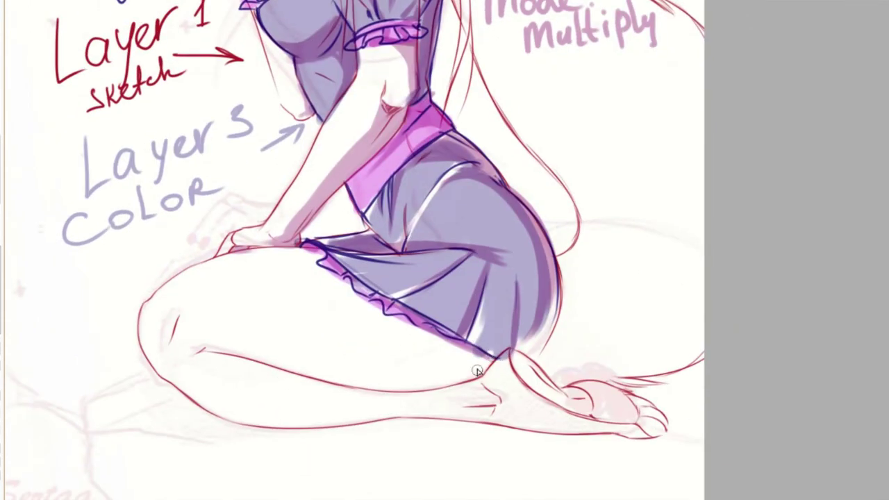
{"action": "mouse_move", "coordinate": [477, 371]}
{"action": "left_mouse_down"}
{"action": "mouse_move", "coordinate": [407, 381]}
{"action": "mouse_move", "coordinate": [486, 358]}
{"action": "mouse_move", "coordinate": [333, 391]}
{"action": "mouse_move", "coordinate": [441, 362]}
{"action": "mouse_move", "coordinate": [288, 370]}
{"action": "left_mouse_up"}
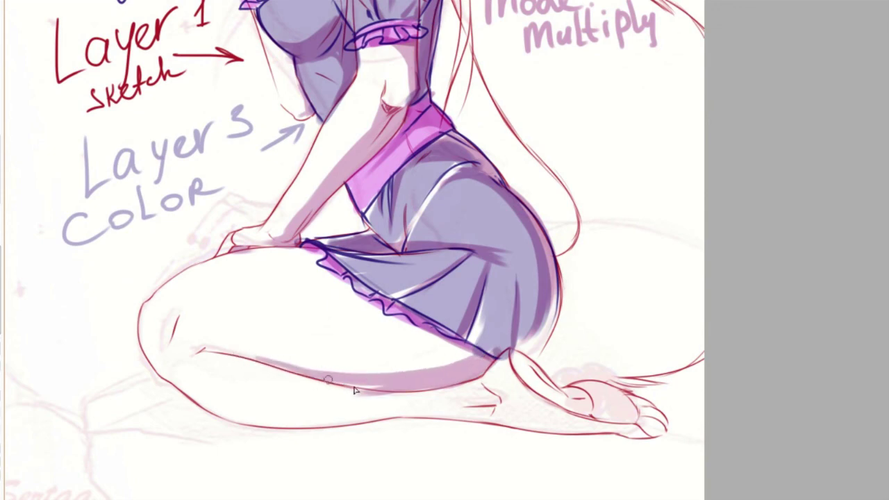
Step: Brush pink shading onto the foot and toes in mirrored view, then unmirror and fit the drawing
{"action": "key", "text": "h"}
{"action": "left_click_drag", "start_coordinate": [542, 369], "coordinate": [480, 297]}
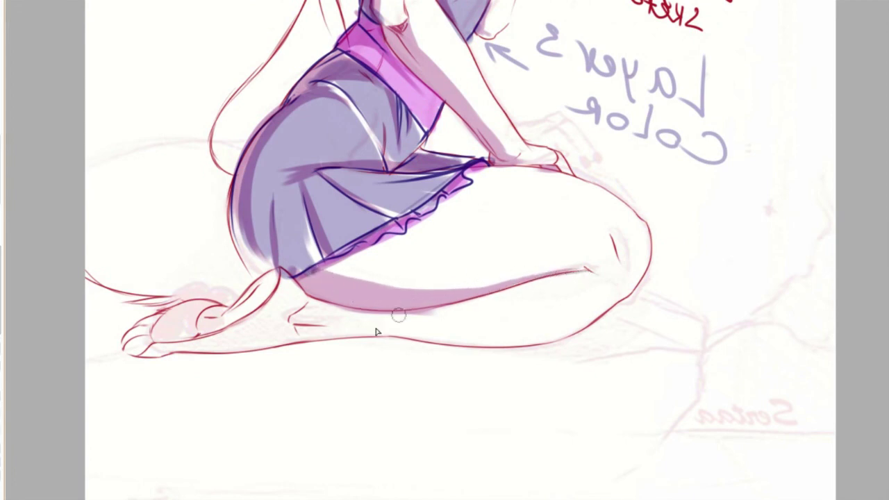
{"action": "left_click_drag", "start_coordinate": [422, 299], "coordinate": [450, 269]}
{"action": "left_click_drag", "start_coordinate": [184, 295], "coordinate": [160, 320]}
{"action": "mouse_move", "coordinate": [229, 278]}
{"action": "left_mouse_down"}
{"action": "mouse_move", "coordinate": [206, 306]}
{"action": "mouse_move", "coordinate": [186, 305]}
{"action": "mouse_move", "coordinate": [212, 278]}
{"action": "mouse_move", "coordinate": [250, 274]}
{"action": "mouse_move", "coordinate": [202, 305]}
{"action": "left_mouse_up"}
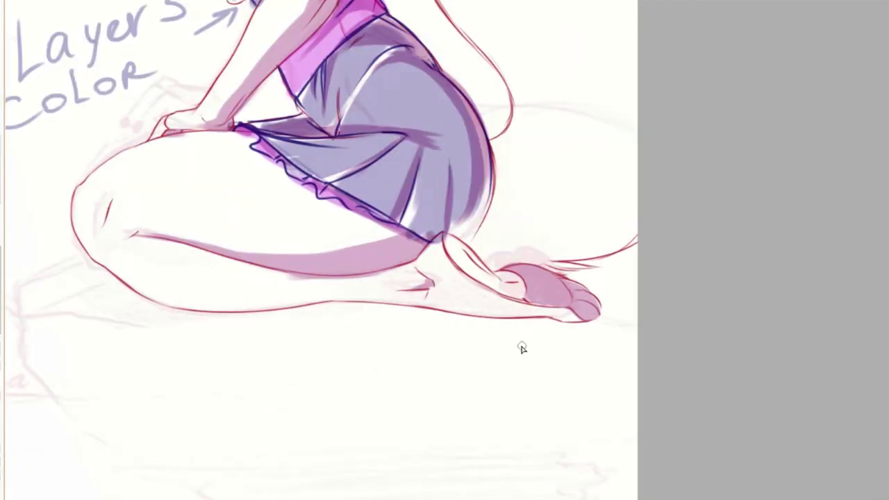
{"action": "key", "text": "h"}
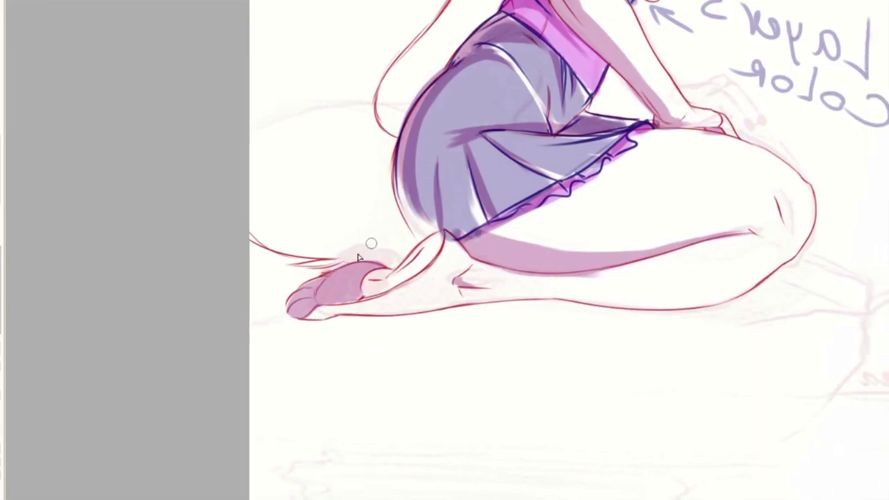
{"action": "mouse_move", "coordinate": [321, 308]}
{"action": "left_mouse_down"}
{"action": "mouse_move", "coordinate": [403, 278]}
{"action": "mouse_move", "coordinate": [392, 286]}
{"action": "mouse_move", "coordinate": [445, 243]}
{"action": "mouse_move", "coordinate": [462, 271]}
{"action": "mouse_move", "coordinate": [373, 306]}
{"action": "mouse_move", "coordinate": [463, 281]}
{"action": "mouse_move", "coordinate": [358, 308]}
{"action": "mouse_move", "coordinate": [532, 287]}
{"action": "mouse_move", "coordinate": [549, 294]}
{"action": "mouse_move", "coordinate": [398, 295]}
{"action": "mouse_move", "coordinate": [625, 298]}
{"action": "mouse_move", "coordinate": [575, 295]}
{"action": "left_mouse_up"}
{"action": "key", "text": "ctrl+0"}
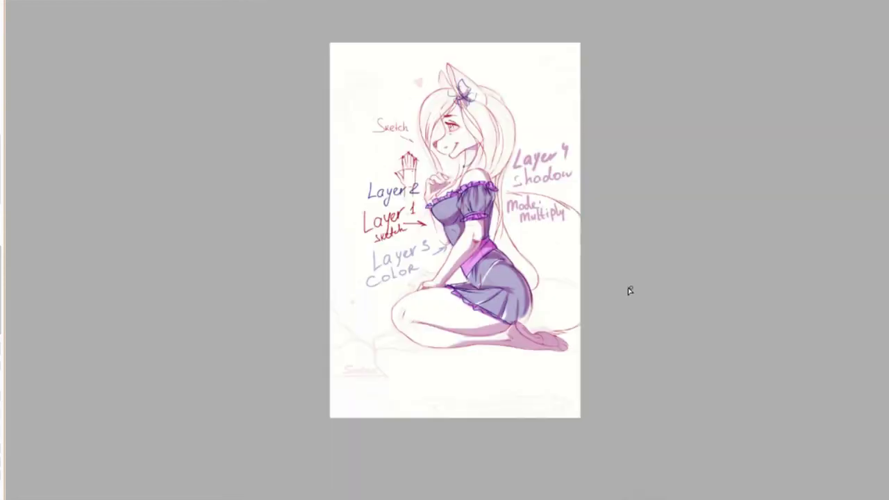
Step: Darken the shoulder shadow to the ruffle and shade the hair beside the eye and cheek
{"action": "scroll", "coordinate": [534, 377], "scroll_direction": "up", "scroll_amount": 1}
{"action": "scroll", "coordinate": [411, 349], "scroll_direction": "up", "scroll_amount": 1}
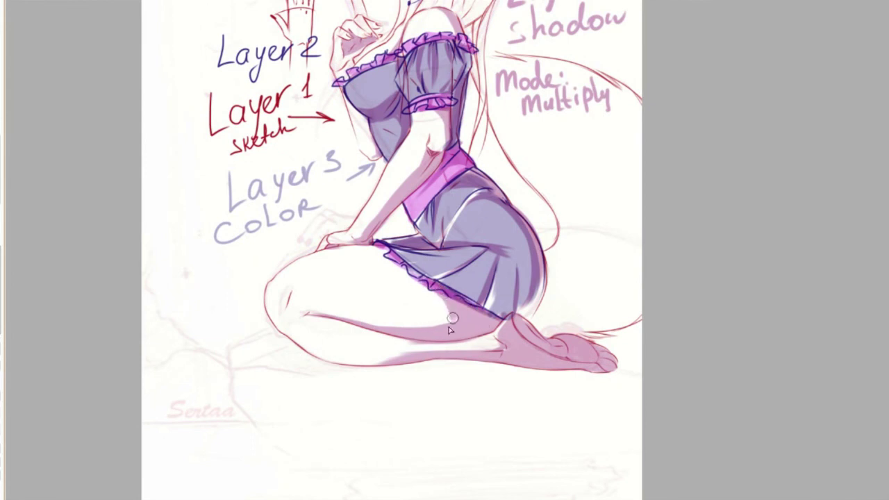
{"action": "scroll", "coordinate": [486, 281], "scroll_direction": "up", "scroll_amount": 3}
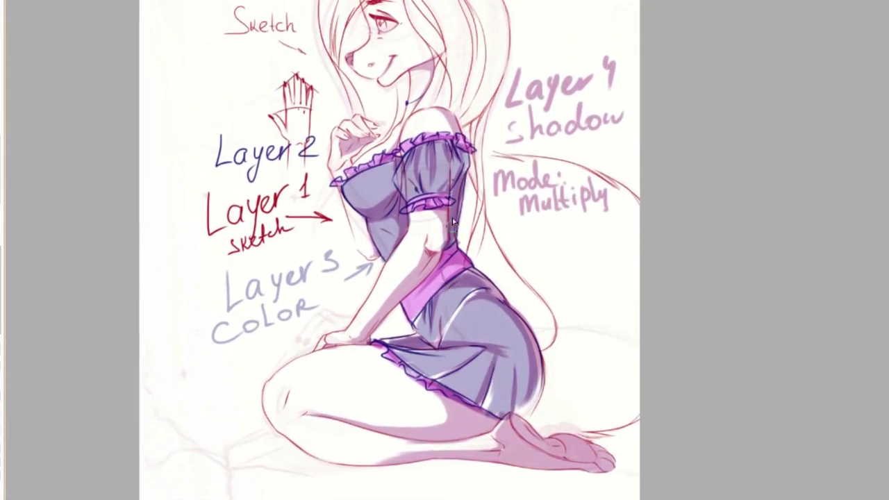
{"action": "scroll", "coordinate": [441, 202], "scroll_direction": "up", "scroll_amount": 2}
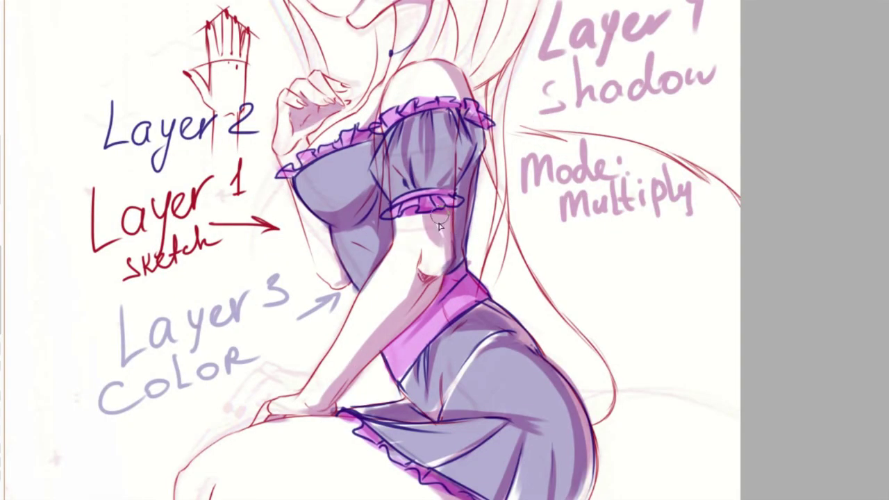
{"action": "scroll", "coordinate": [472, 157], "scroll_direction": "up", "scroll_amount": 3}
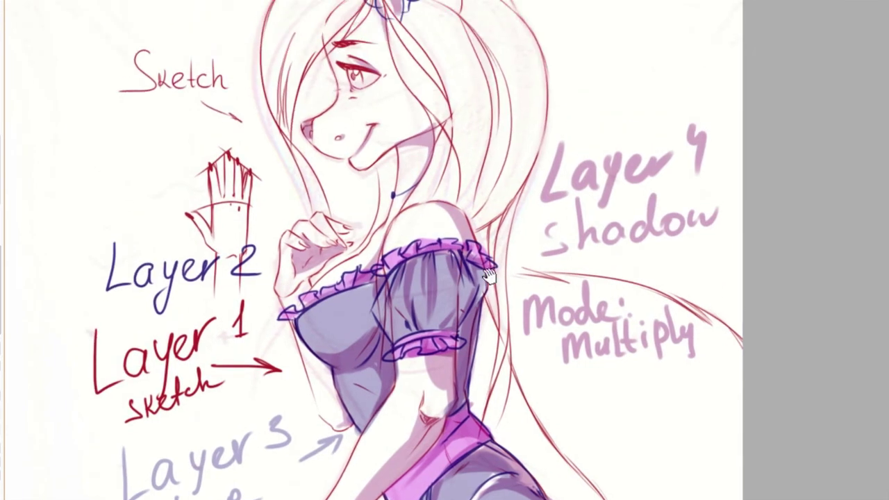
{"action": "left_click_drag", "start_coordinate": [442, 206], "coordinate": [456, 239]}
{"action": "scroll", "coordinate": [472, 271], "scroll_direction": "up", "scroll_amount": 3}
{"action": "mouse_move", "coordinate": [310, 203]}
{"action": "left_mouse_down"}
{"action": "mouse_move", "coordinate": [323, 191]}
{"action": "mouse_move", "coordinate": [309, 223]}
{"action": "mouse_move", "coordinate": [332, 205]}
{"action": "mouse_move", "coordinate": [321, 229]}
{"action": "mouse_move", "coordinate": [326, 224]}
{"action": "mouse_move", "coordinate": [310, 224]}
{"action": "left_mouse_up"}
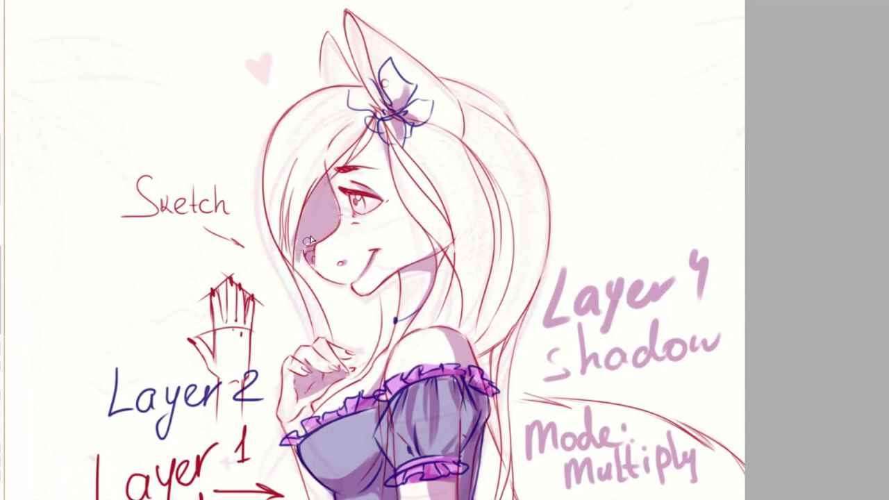
{"action": "mouse_move", "coordinate": [309, 240]}
{"action": "left_mouse_down"}
{"action": "mouse_move", "coordinate": [306, 275]}
{"action": "mouse_move", "coordinate": [302, 254]}
{"action": "mouse_move", "coordinate": [335, 292]}
{"action": "left_mouse_up"}
Step: Extend the chin shadow and brush soft pink hair shadows left of the ear and beside the face
{"action": "left_click_drag", "start_coordinate": [465, 317], "coordinate": [443, 278]}
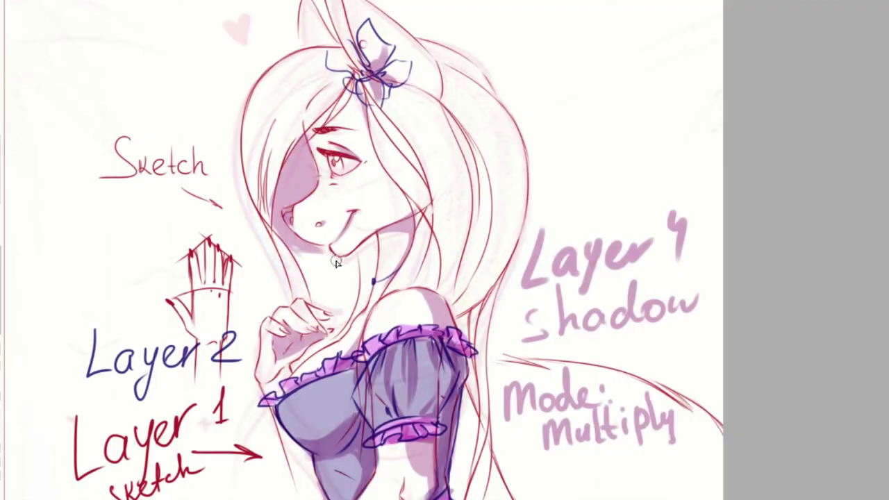
{"action": "key", "text": "h"}
{"action": "left_click_drag", "start_coordinate": [596, 278], "coordinate": [485, 277]}
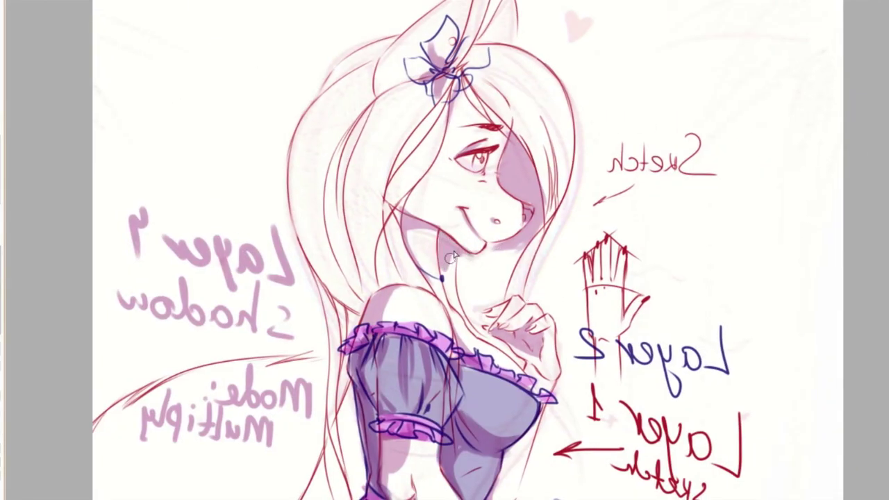
{"action": "mouse_move", "coordinate": [457, 268]}
{"action": "left_mouse_down"}
{"action": "mouse_move", "coordinate": [507, 286]}
{"action": "mouse_move", "coordinate": [507, 278]}
{"action": "left_mouse_up"}
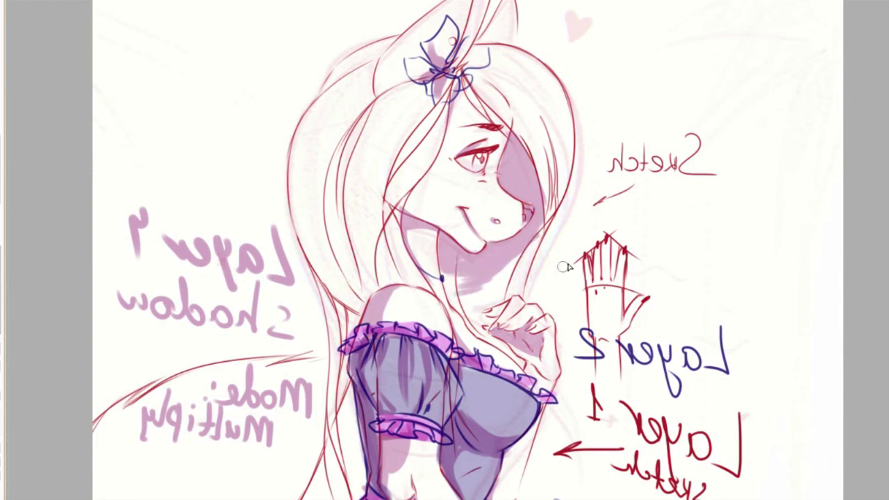
{"action": "key", "text": "h"}
{"action": "scroll", "coordinate": [481, 198], "scroll_direction": "up", "scroll_amount": 1}
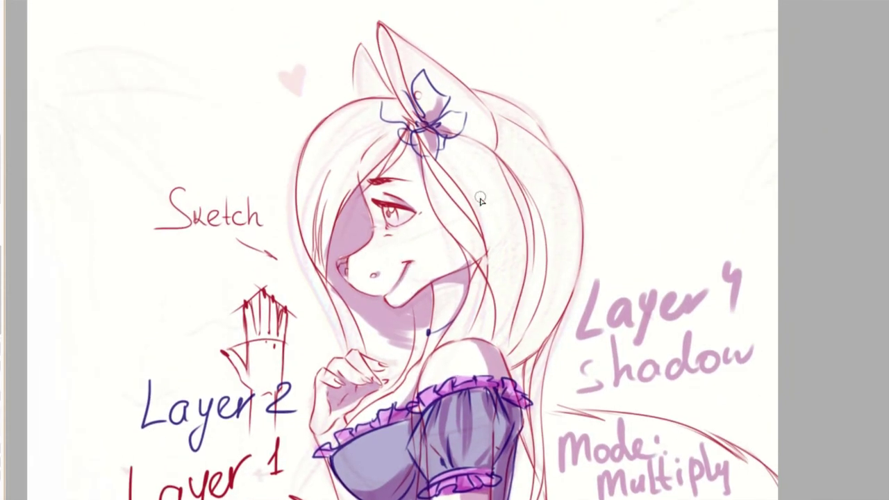
{"action": "key", "text": "h"}
{"action": "mouse_move", "coordinate": [394, 162]}
{"action": "left_mouse_down"}
{"action": "mouse_move", "coordinate": [354, 208]}
{"action": "mouse_move", "coordinate": [394, 152]}
{"action": "mouse_move", "coordinate": [347, 309]}
{"action": "left_mouse_up"}
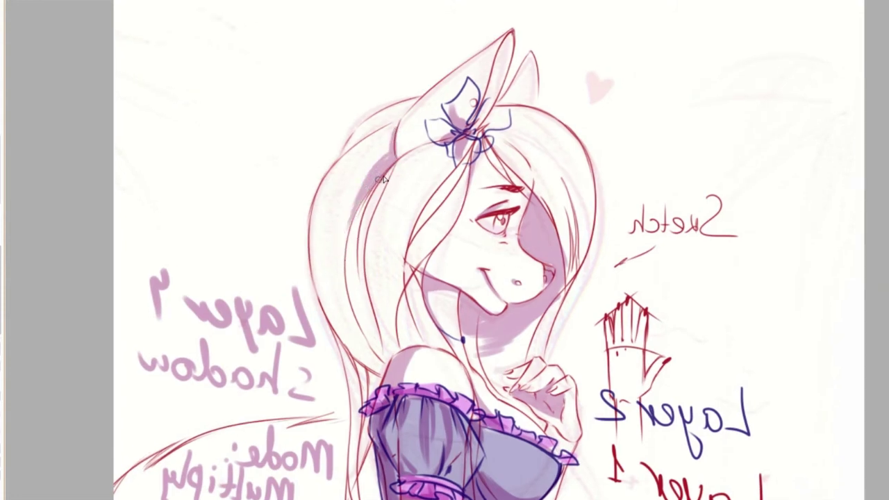
{"action": "left_click_drag", "start_coordinate": [460, 163], "coordinate": [409, 269]}
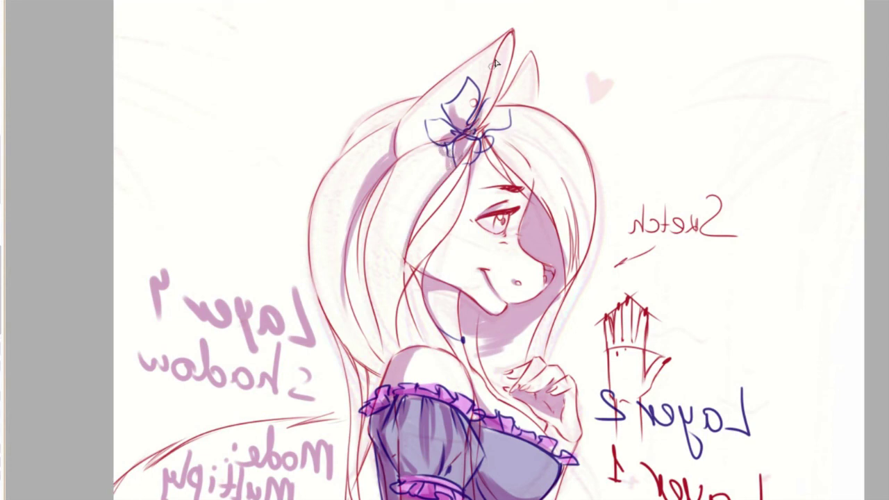
Step: Unmirror the canvas and pan to the ears, briefly mirroring to check proportions
{"action": "left_click_drag", "start_coordinate": [515, 232], "coordinate": [504, 203]}
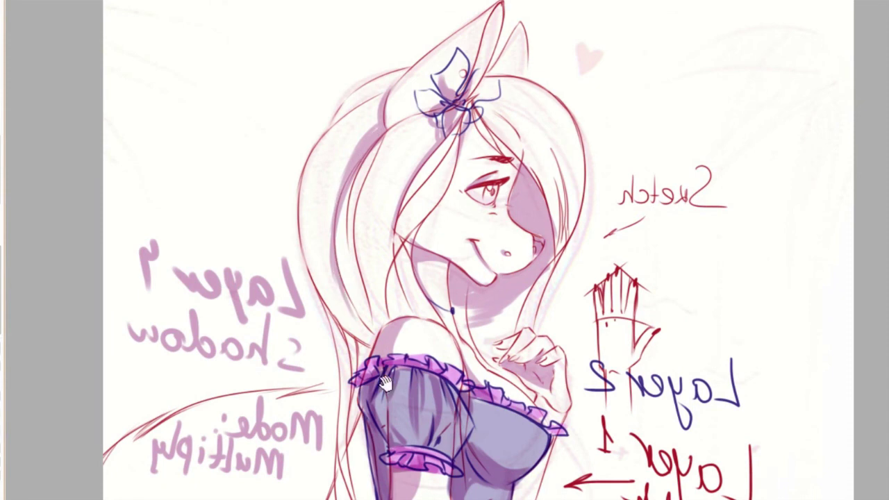
{"action": "key", "text": "h"}
{"action": "scroll", "coordinate": [540, 271], "scroll_direction": "up", "scroll_amount": 2}
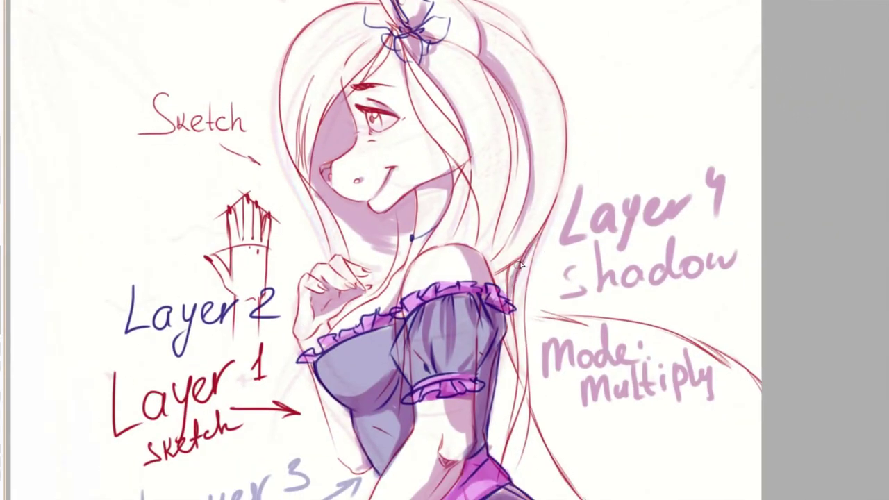
{"action": "left_click_drag", "start_coordinate": [512, 402], "coordinate": [503, 472]}
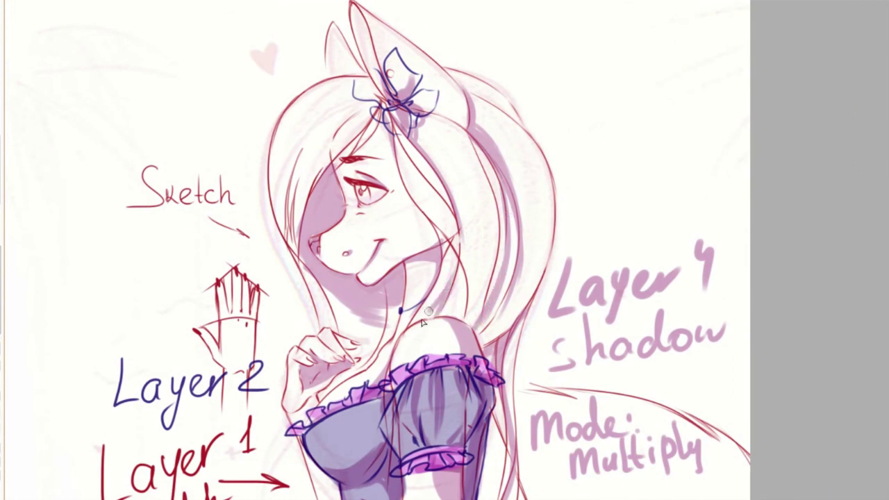
{"action": "key", "text": "m"}
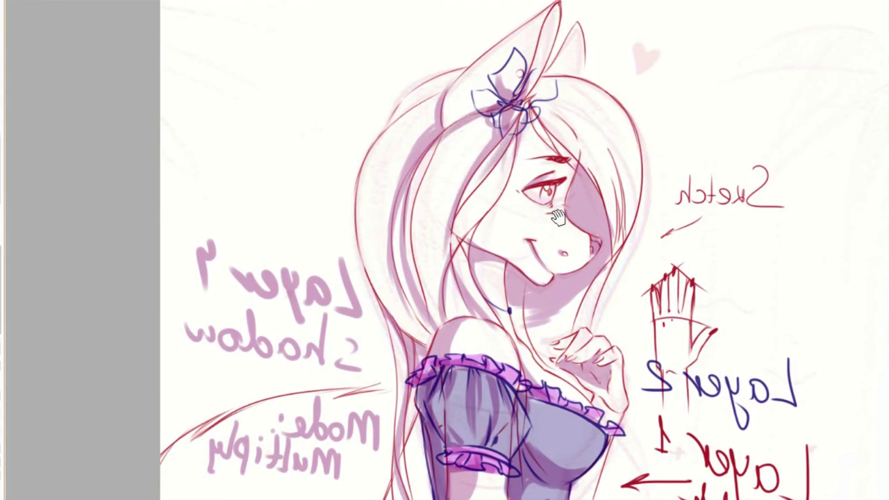
{"action": "key", "text": "m"}
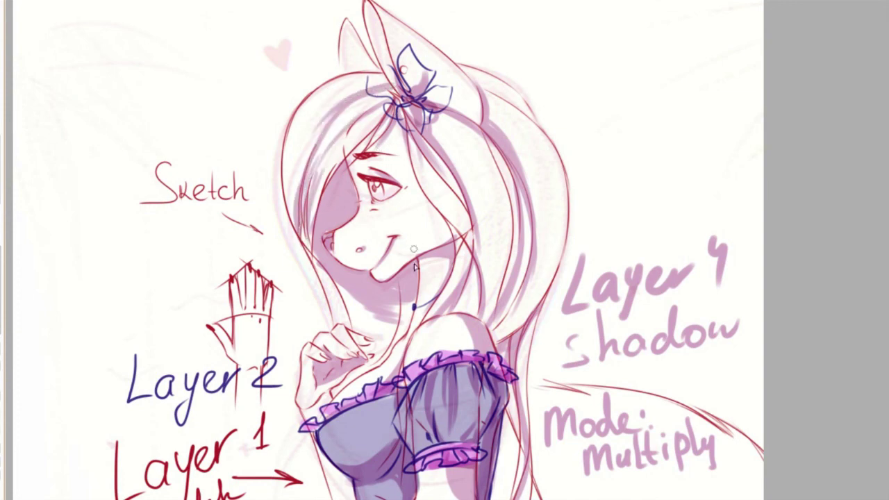
{"action": "left_click_drag", "start_coordinate": [432, 358], "coordinate": [417, 305]}
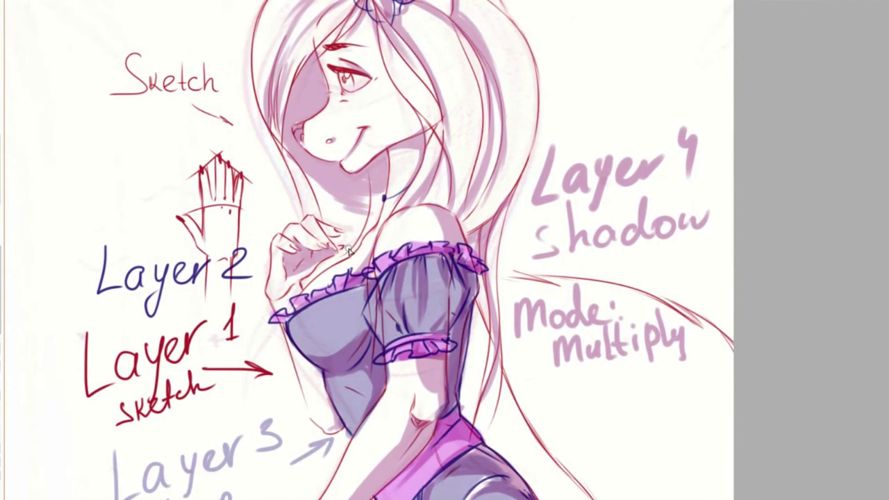
Step: Zoom in on the head in mirrored view and draw an inner-ear line down from the ear tip
{"action": "key", "text": "h"}
{"action": "key", "text": "h"}
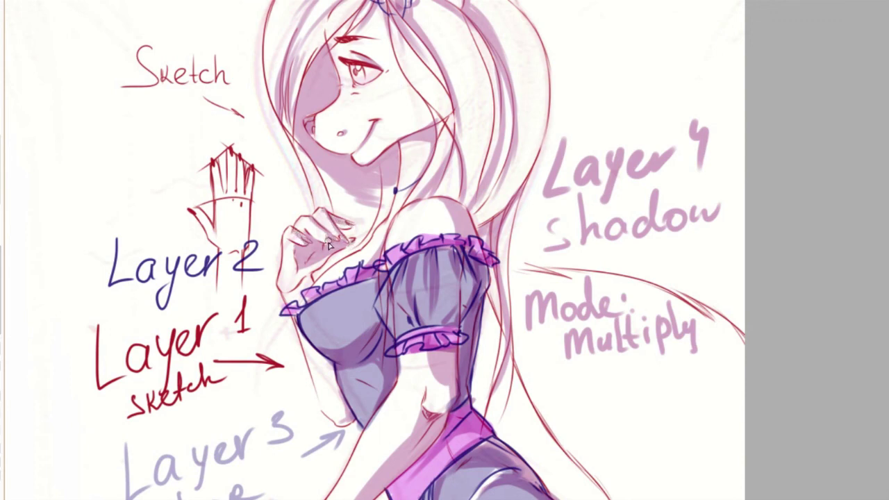
{"action": "scroll", "coordinate": [448, 287], "scroll_direction": "down", "scroll_amount": 3}
{"action": "scroll", "coordinate": [264, 373], "scroll_direction": "down", "scroll_amount": 3}
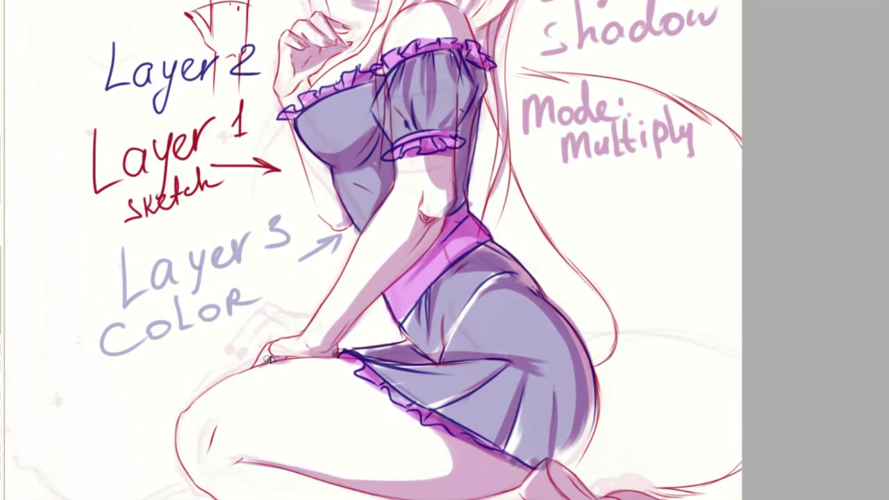
{"action": "scroll", "coordinate": [389, 312], "scroll_direction": "up", "scroll_amount": 3}
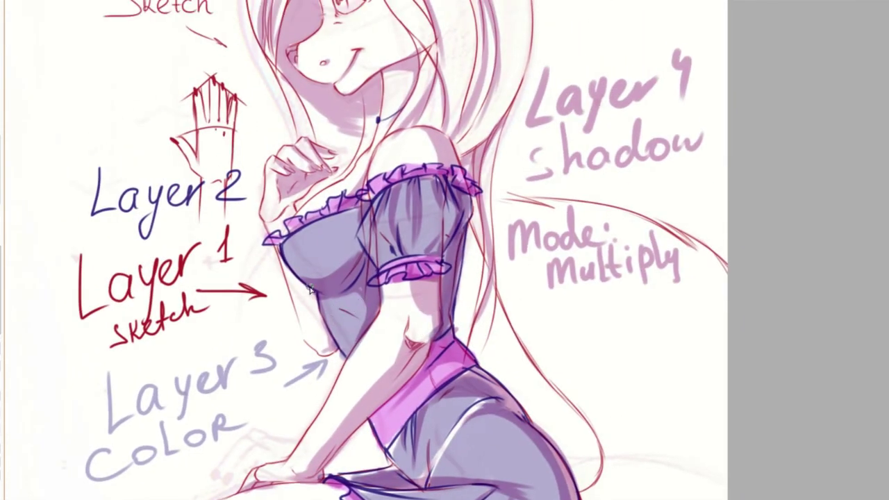
{"action": "scroll", "coordinate": [361, 250], "scroll_direction": "up", "scroll_amount": 2}
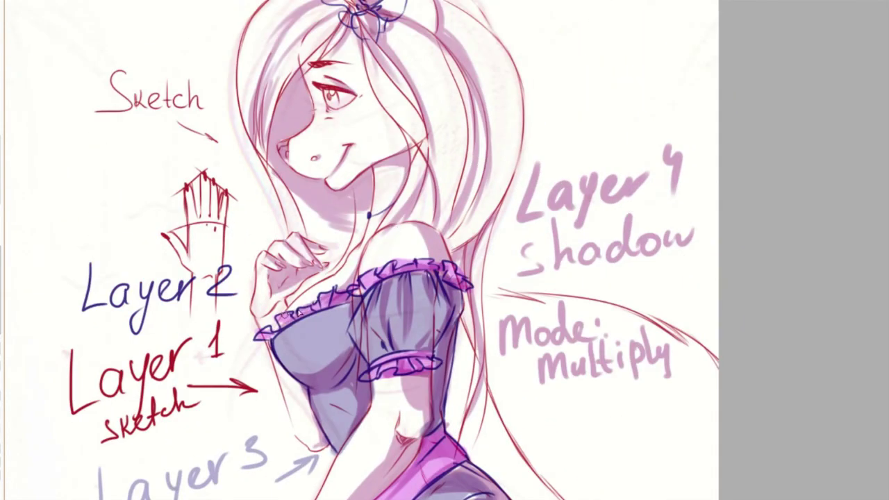
{"action": "scroll", "coordinate": [313, 314], "scroll_direction": "up", "scroll_amount": 2}
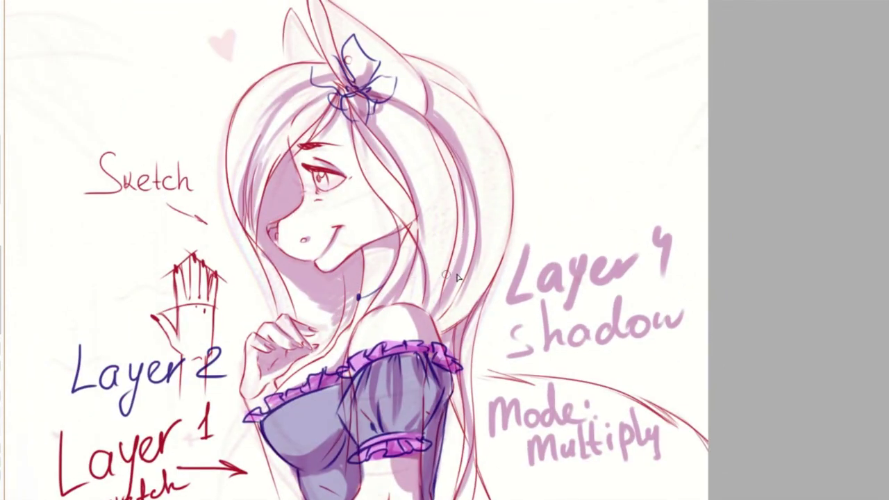
{"action": "scroll", "coordinate": [414, 237], "scroll_direction": "up", "scroll_amount": 1}
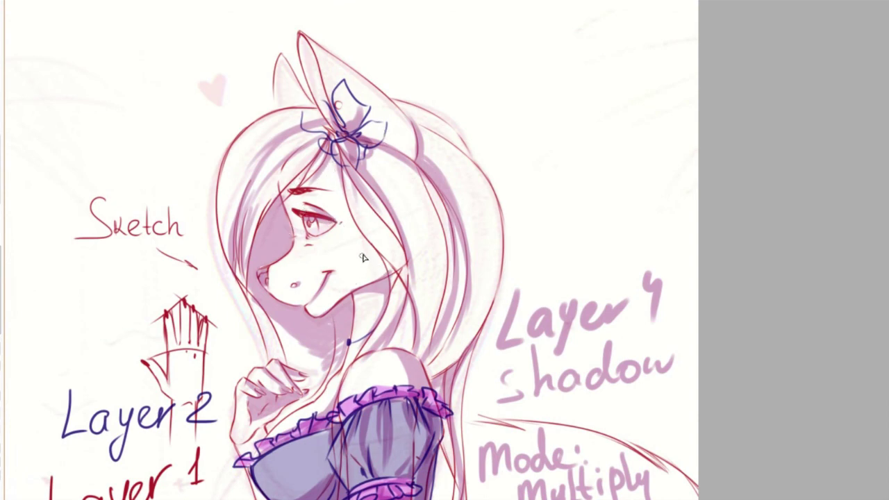
{"action": "key", "text": "h"}
{"action": "scroll", "coordinate": [591, 178], "scroll_direction": "up", "scroll_amount": 1}
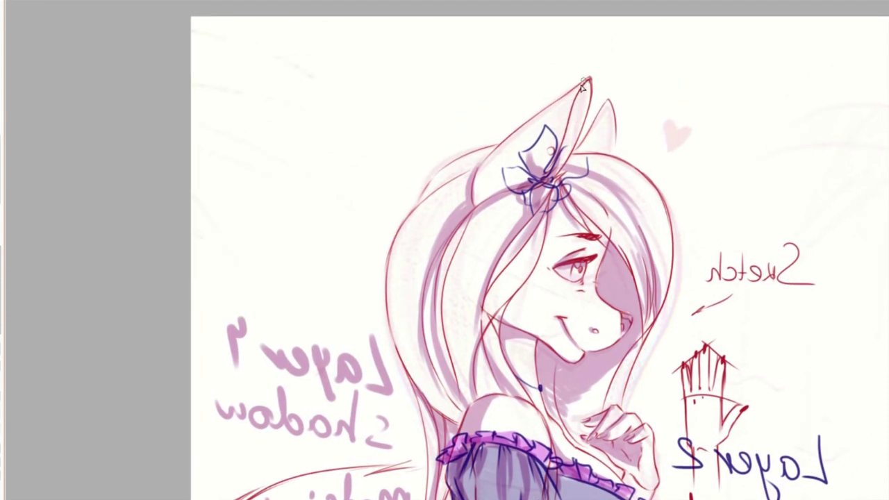
{"action": "left_click_drag", "start_coordinate": [607, 103], "coordinate": [583, 146]}
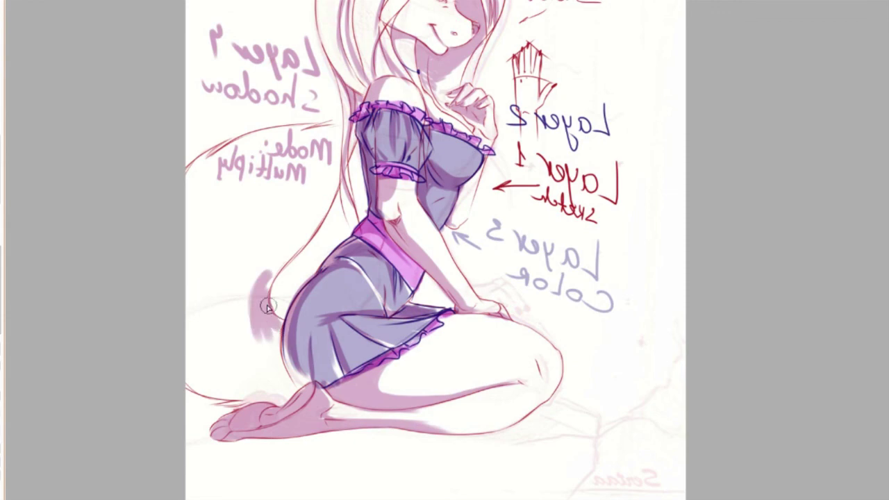
{"action": "key", "text": "m"}
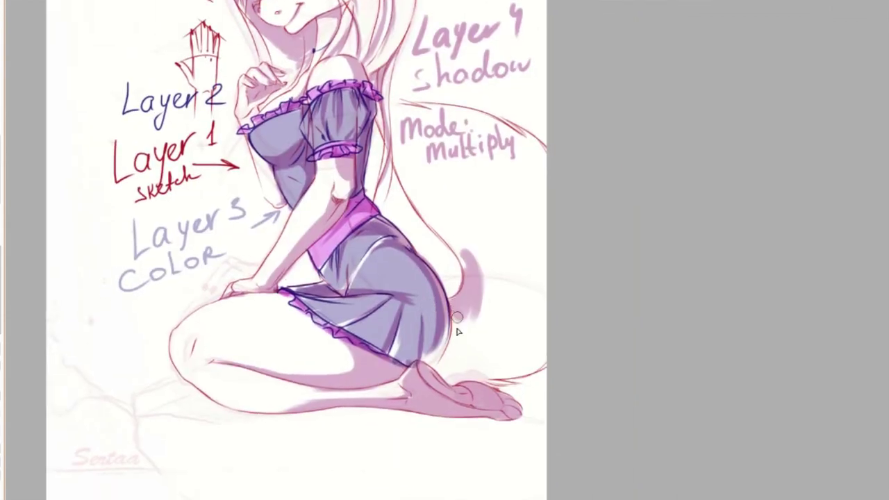
Step: Darken the hip and tail shadow and paint a shadow along the bottom of the feet and leg
{"action": "mouse_move", "coordinate": [431, 220]}
{"action": "left_mouse_down"}
{"action": "mouse_move", "coordinate": [480, 298]}
{"action": "mouse_move", "coordinate": [470, 301]}
{"action": "left_mouse_up"}
{"action": "key", "text": "m"}
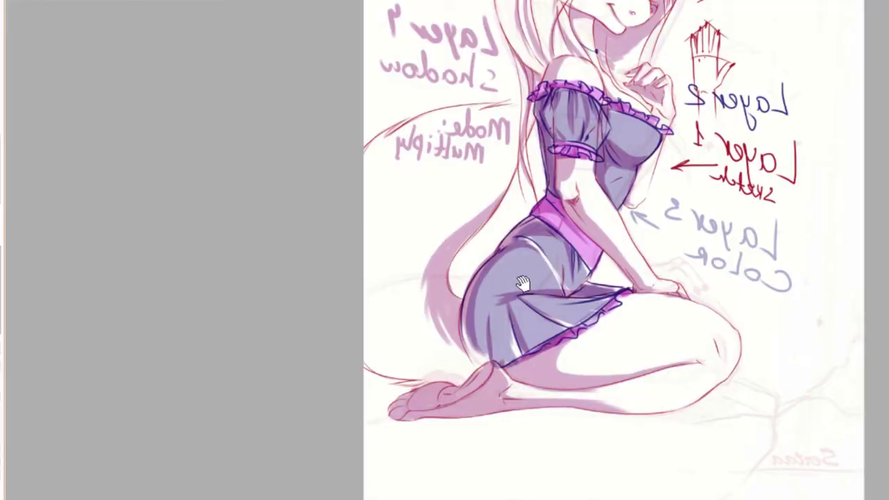
{"action": "scroll", "coordinate": [525, 309], "scroll_direction": "down", "scroll_amount": 3}
{"action": "left_click_drag", "start_coordinate": [309, 325], "coordinate": [477, 306]}
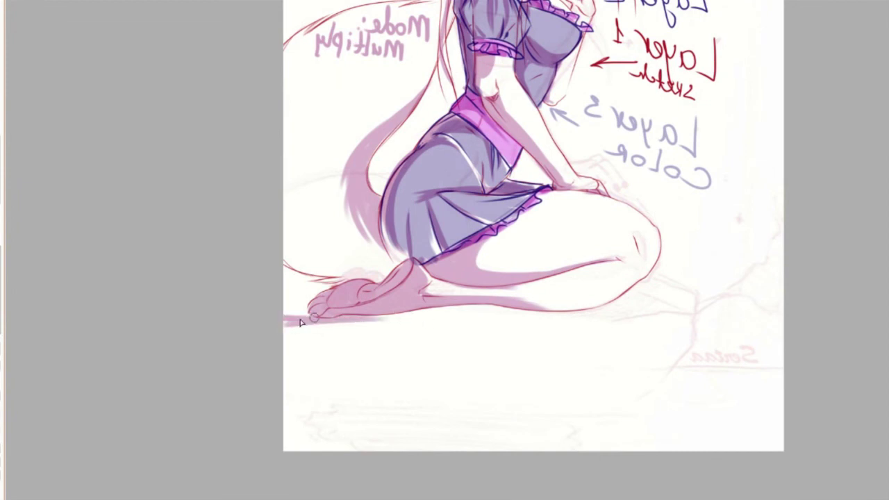
{"action": "key", "text": "m"}
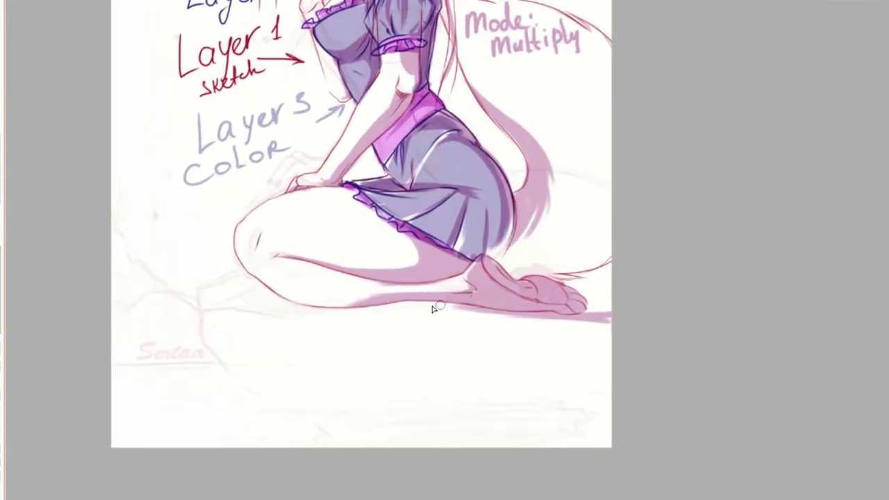
Step: Refine the cast shadow under the leg, feet and toes, extending it past the toe tip
{"action": "left_click_drag", "start_coordinate": [442, 280], "coordinate": [481, 304]}
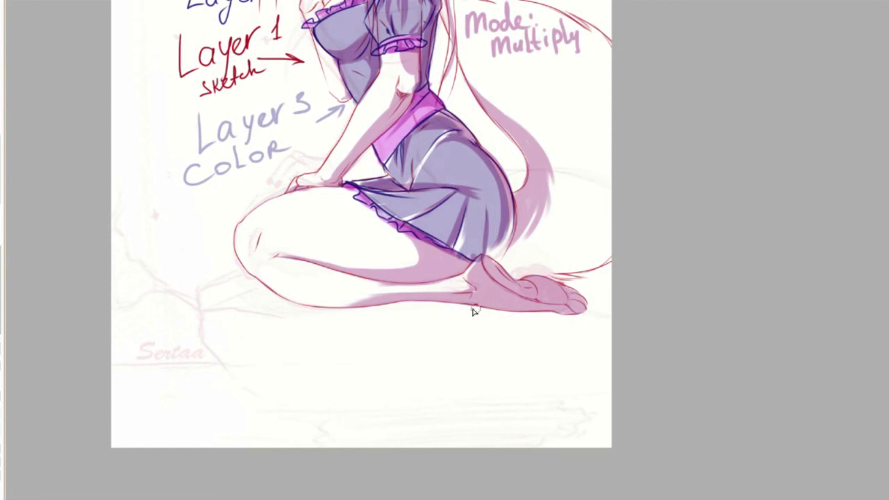
{"action": "left_click_drag", "start_coordinate": [384, 301], "coordinate": [537, 314]}
{"action": "left_click_drag", "start_coordinate": [589, 298], "coordinate": [595, 310]}
{"action": "mouse_move", "coordinate": [623, 271]}
{"action": "left_mouse_down"}
{"action": "mouse_move", "coordinate": [602, 301]}
{"action": "mouse_move", "coordinate": [525, 316]}
{"action": "left_mouse_up"}
{"action": "mouse_move", "coordinate": [364, 309]}
{"action": "left_mouse_down"}
{"action": "mouse_move", "coordinate": [432, 303]}
{"action": "mouse_move", "coordinate": [369, 307]}
{"action": "mouse_move", "coordinate": [585, 316]}
{"action": "left_mouse_up"}
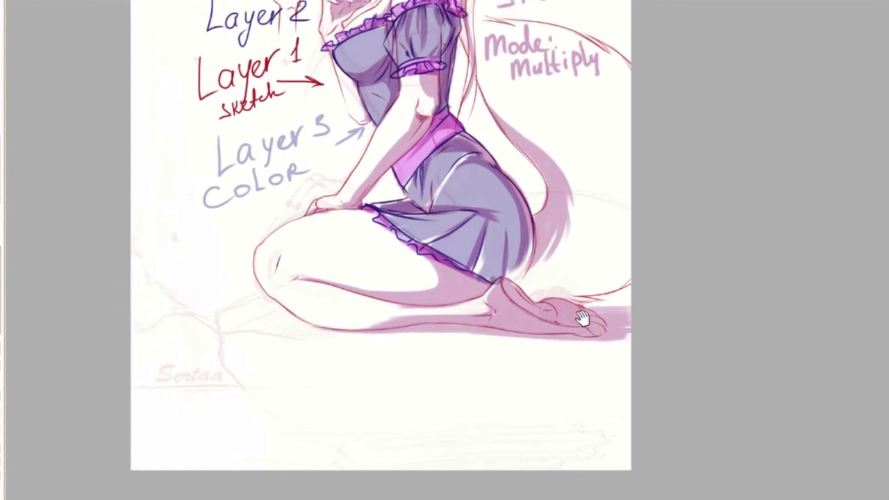
{"action": "left_click_drag", "start_coordinate": [582, 318], "coordinate": [582, 450]}
{"action": "left_click_drag", "start_coordinate": [486, 313], "coordinate": [560, 395]}
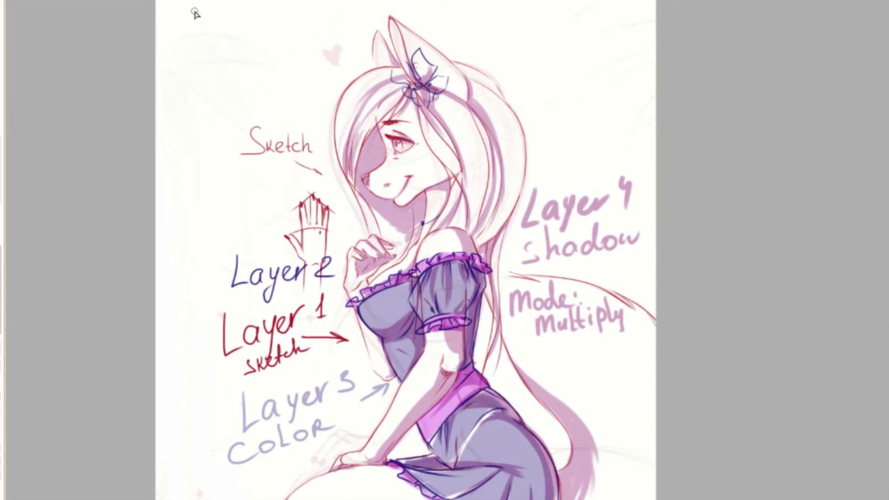
Step: Handwrite 'Sketch' in large pink letters at top-left, with 'it's ready' beneath it
{"action": "left_click_drag", "start_coordinate": [200, 11], "coordinate": [174, 54]}
{"action": "mouse_move", "coordinate": [226, 20]}
{"action": "left_mouse_down"}
{"action": "mouse_move", "coordinate": [222, 55]}
{"action": "mouse_move", "coordinate": [237, 53]}
{"action": "left_mouse_up"}
{"action": "left_click_drag", "start_coordinate": [240, 44], "coordinate": [264, 50]}
{"action": "left_click_drag", "start_coordinate": [270, 3], "coordinate": [275, 54]}
{"action": "left_click_drag", "start_coordinate": [306, 25], "coordinate": [305, 50]}
{"action": "left_click_drag", "start_coordinate": [314, 3], "coordinate": [339, 43]}
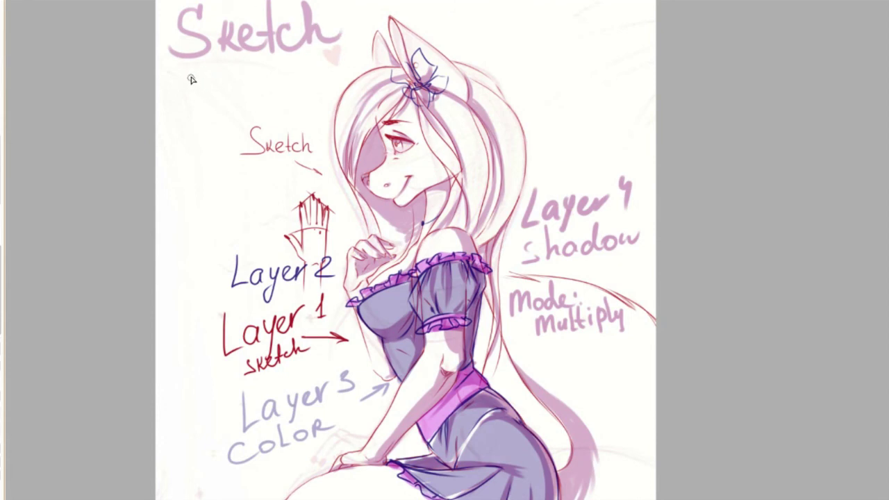
{"action": "mouse_move", "coordinate": [198, 63]}
{"action": "left_mouse_down"}
{"action": "mouse_move", "coordinate": [196, 91]}
{"action": "mouse_move", "coordinate": [274, 71]}
{"action": "mouse_move", "coordinate": [291, 88]}
{"action": "mouse_move", "coordinate": [341, 78]}
{"action": "mouse_move", "coordinate": [339, 102]}
{"action": "left_mouse_up"}
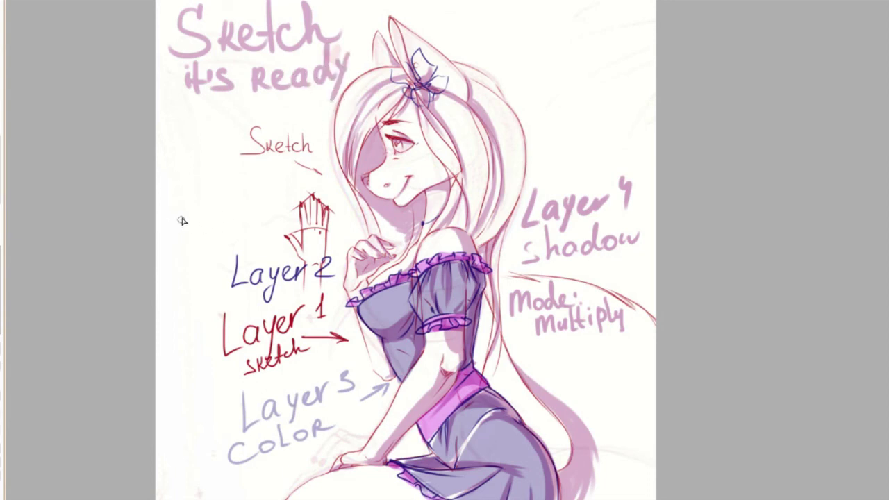